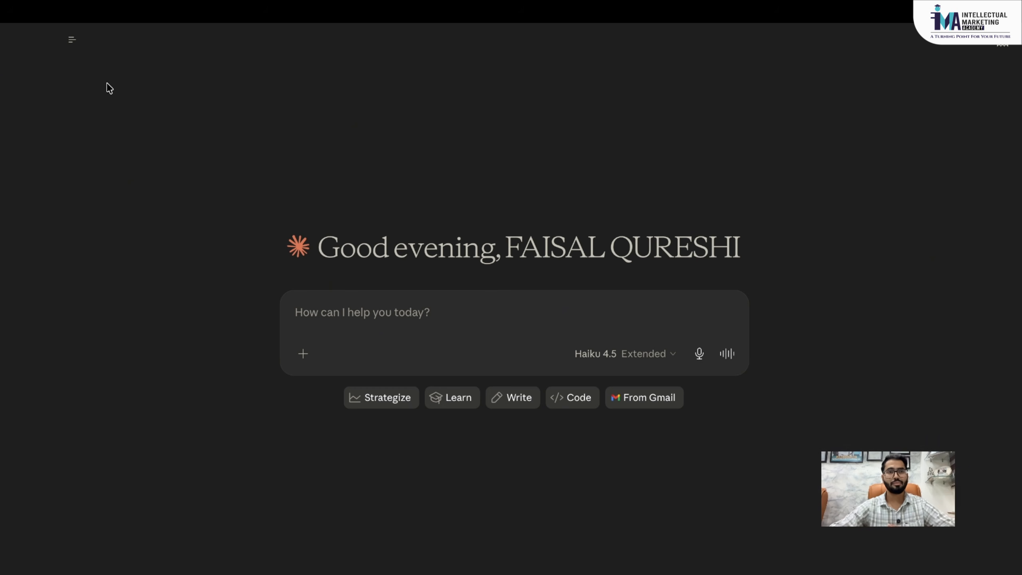
- Open and dismiss Claude's add-files menu, then show all desktop spaces in Mission Control
{"action": "left_click", "coordinate": [364, 308]}
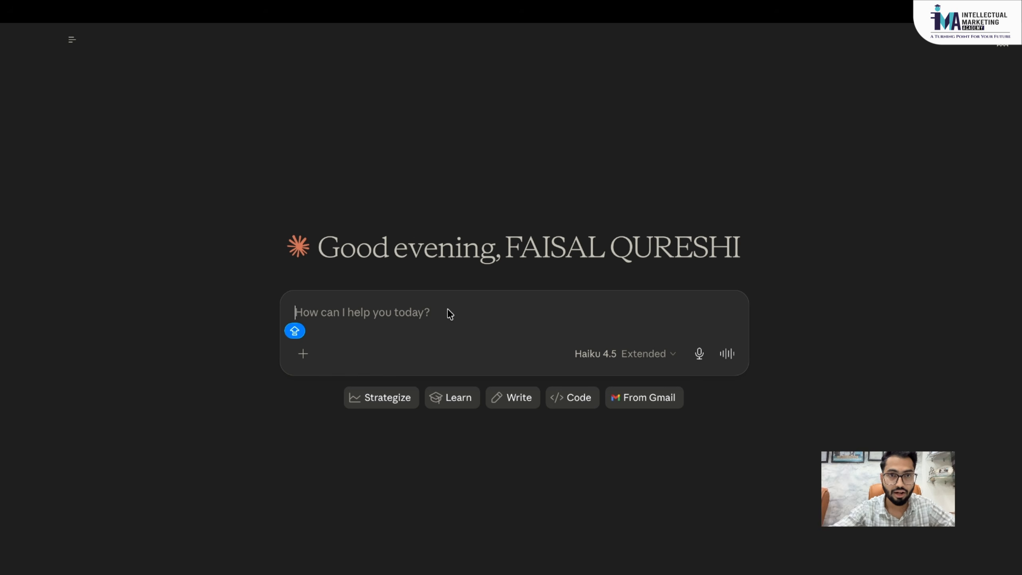
{"action": "left_click", "coordinate": [302, 354]}
{"action": "key", "text": "Escape"}
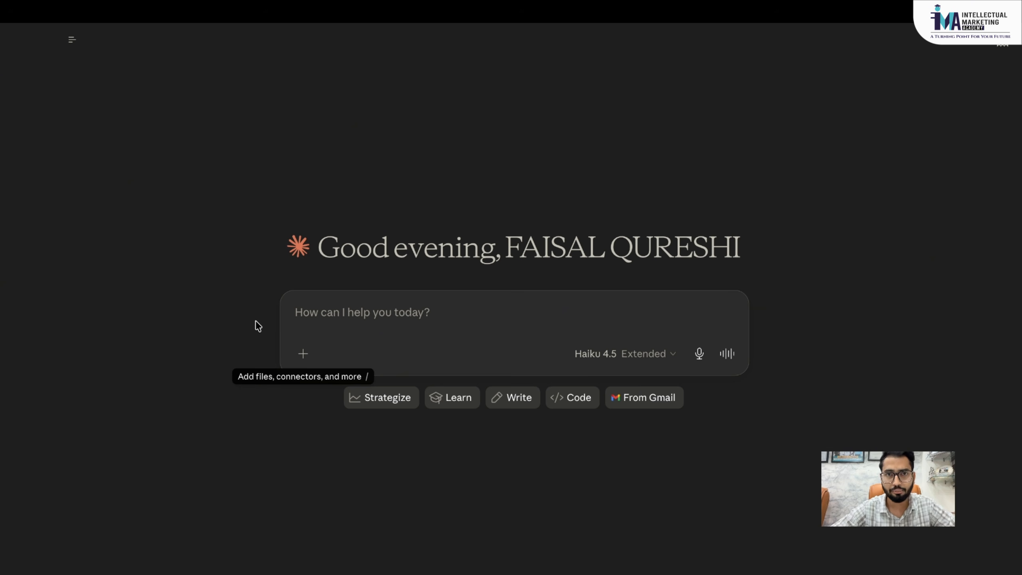
{"action": "key", "text": "ctrl+Up"}
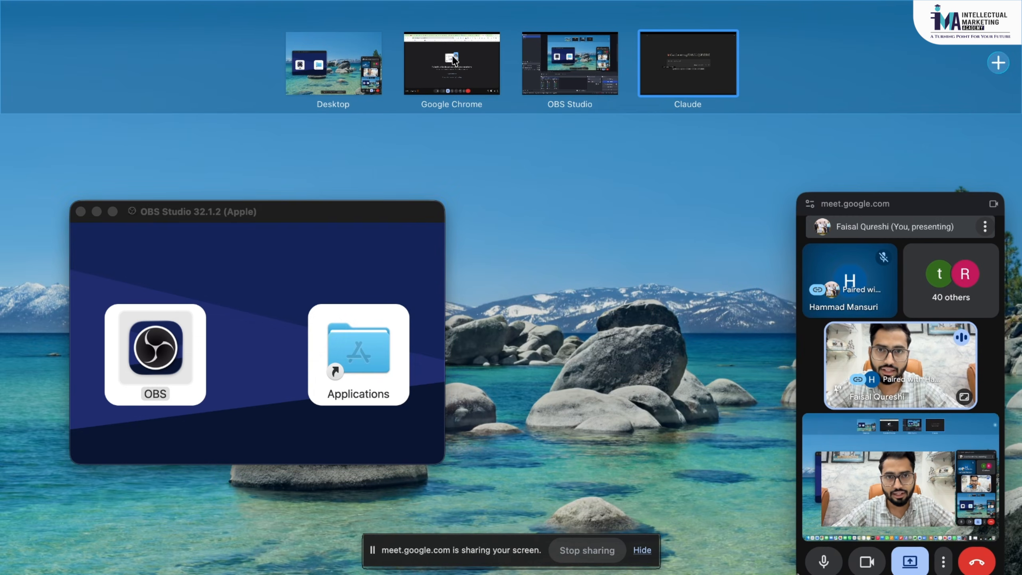
- Search 'DIGITAL MARKETING SERVICE' in a new Chrome tab and scroll down to the sponsored agency ads
{"action": "left_click", "coordinate": [454, 59]}
{"action": "left_click", "coordinate": [889, 38]}
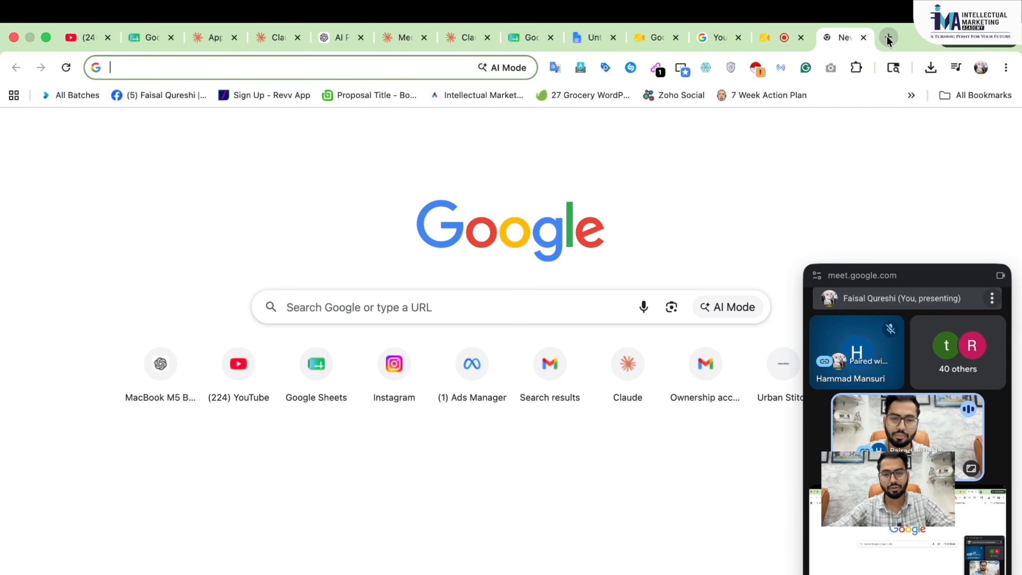
{"action": "type", "text": "DIGIT"}
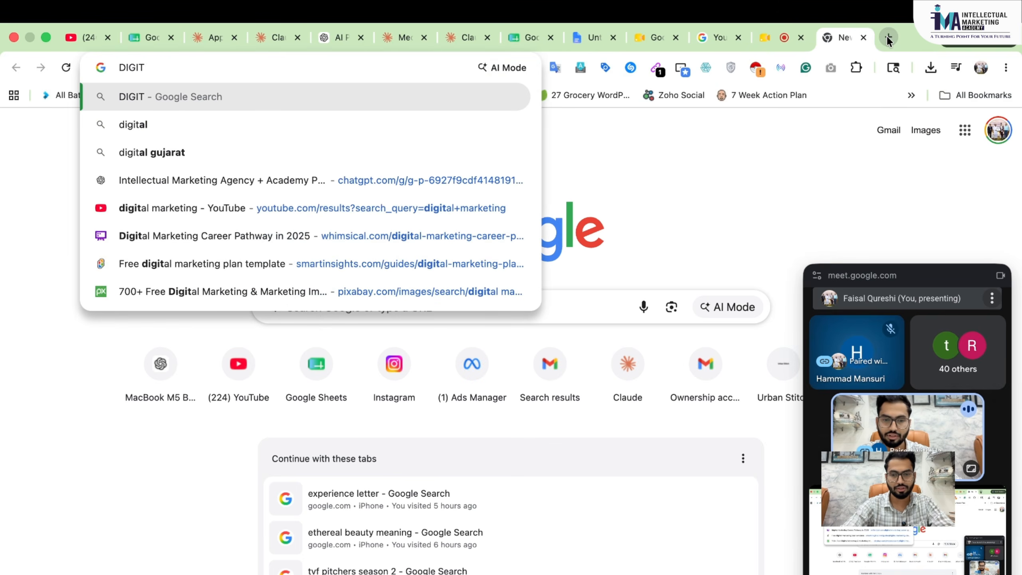
{"action": "type", "text": "AL MARKETING SER"}
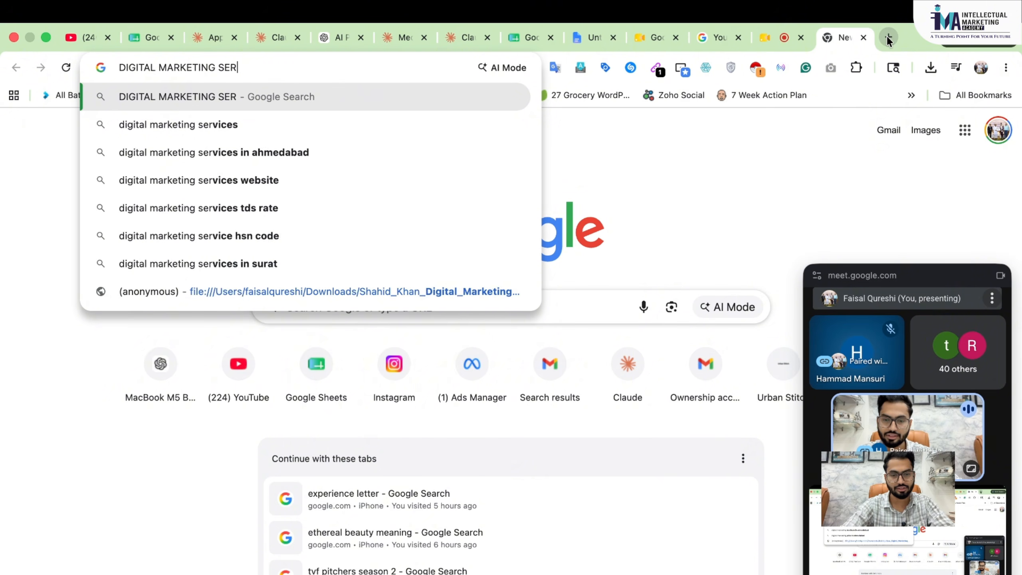
{"action": "type", "text": "VICE"}
{"action": "key", "text": "Return"}
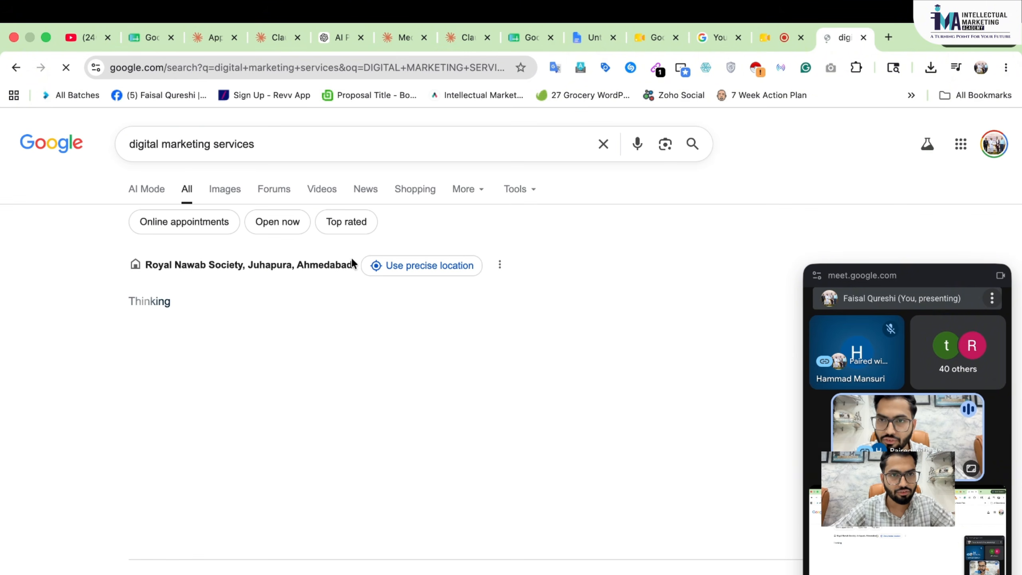
{"action": "scroll", "coordinate": [512, 345], "scroll_direction": "down", "scroll_amount": 8}
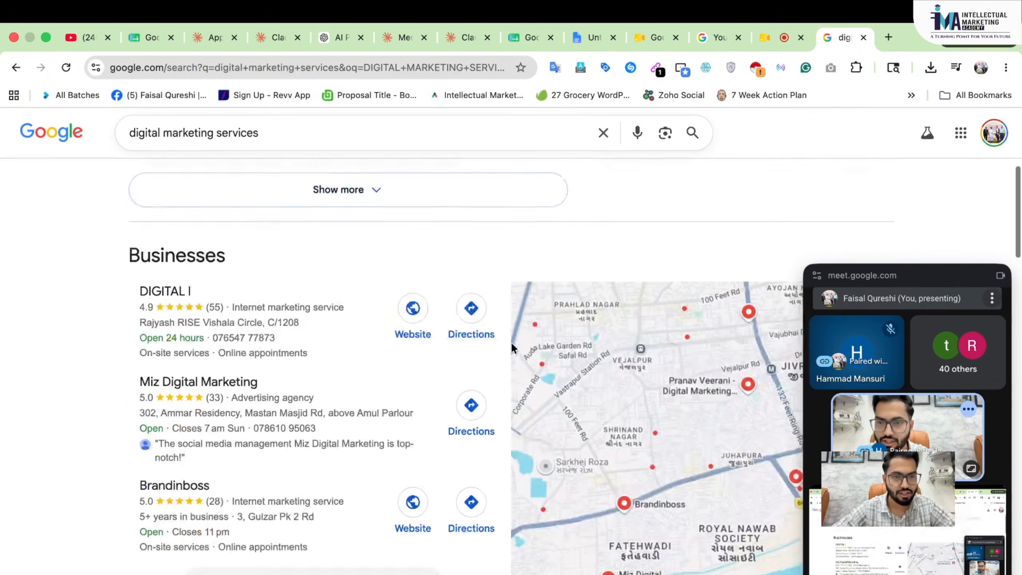
{"action": "scroll", "coordinate": [512, 347], "scroll_direction": "down", "scroll_amount": 10}
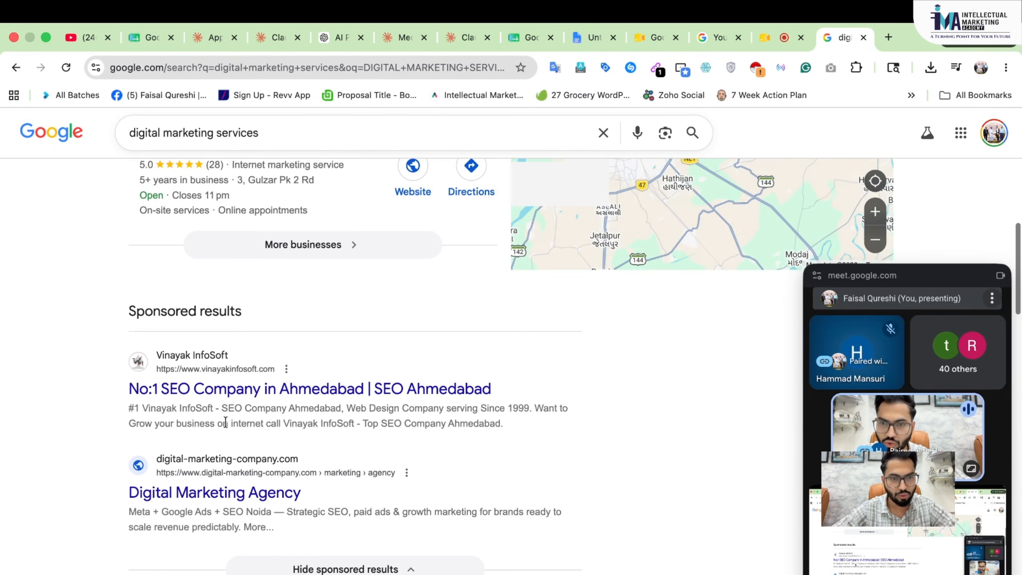
{"action": "scroll", "coordinate": [225, 422], "scroll_direction": "down", "scroll_amount": 2}
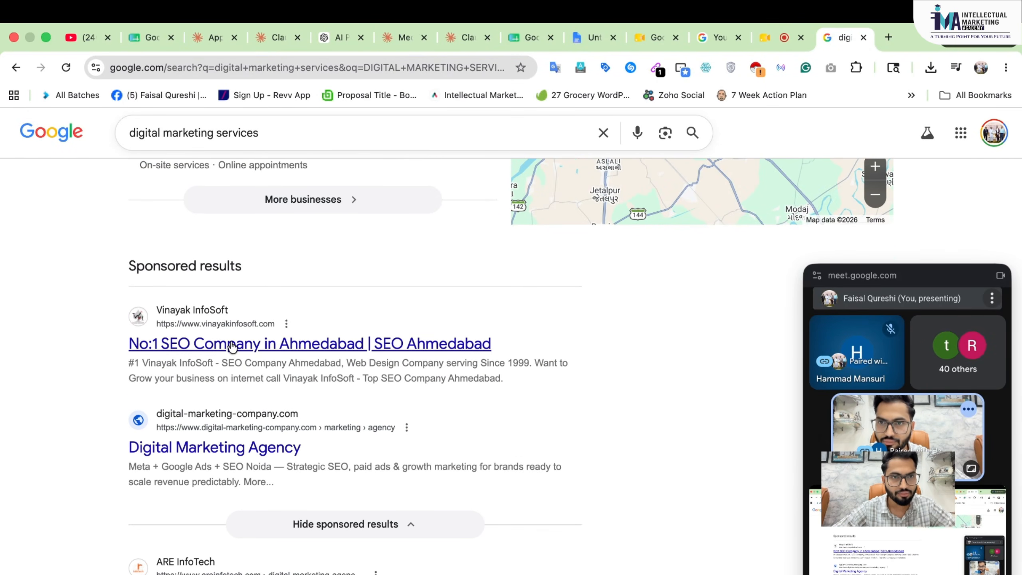
{"action": "scroll", "coordinate": [232, 346], "scroll_direction": "up", "scroll_amount": 2}
{"action": "scroll", "coordinate": [251, 326], "scroll_direction": "down", "scroll_amount": 4}
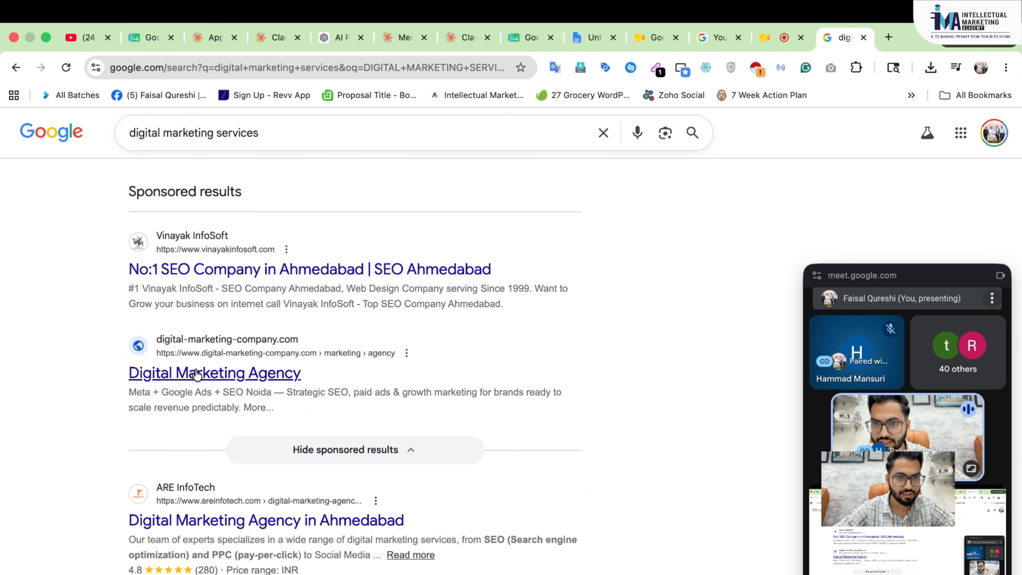
- Open the Digital Marketing Agency sponsored landing page and select its full URL
{"action": "left_click", "coordinate": [180, 375]}
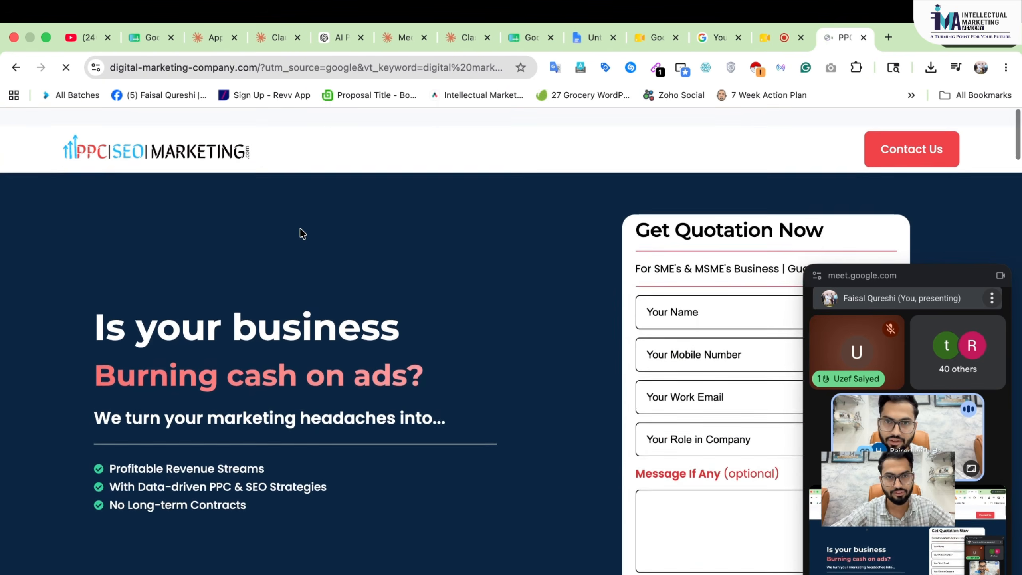
{"action": "left_click", "coordinate": [333, 67]}
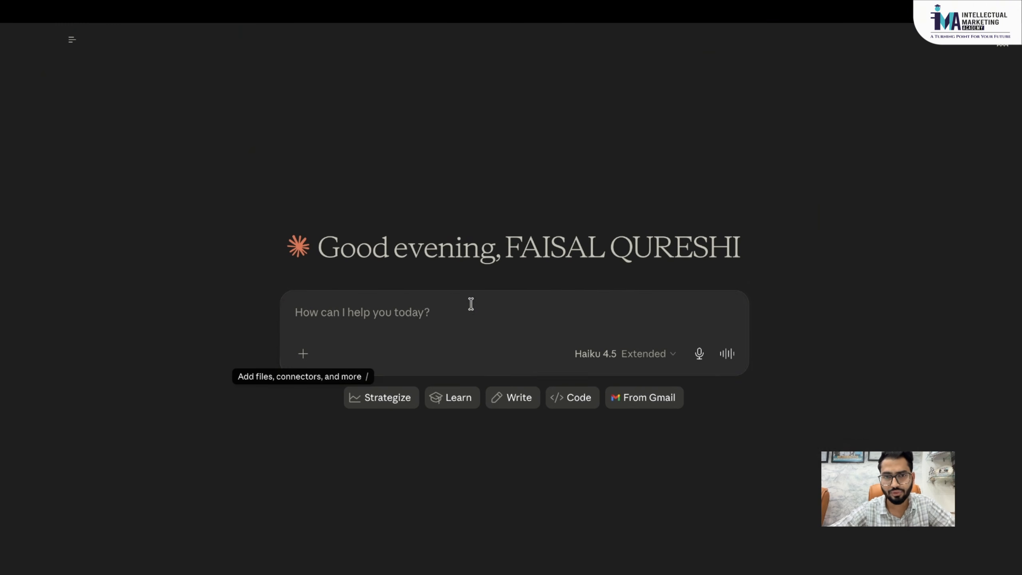
- Ask Claude, as an analyst, to review the page's USPs and weaknesses and advise on an agency landing page
{"action": "left_click", "coordinate": [392, 314]}
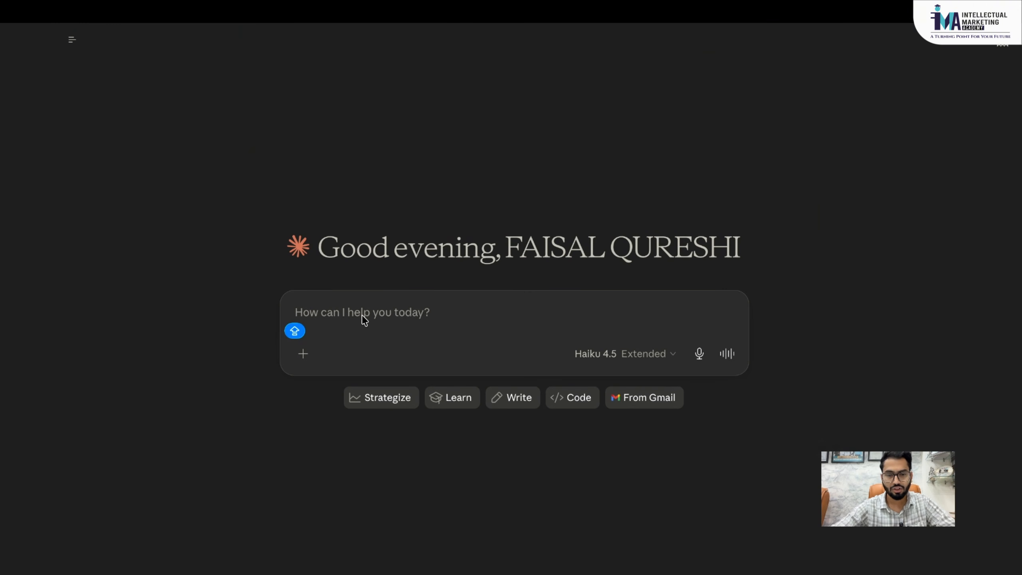
{"action": "type", "text": "I WAN"}
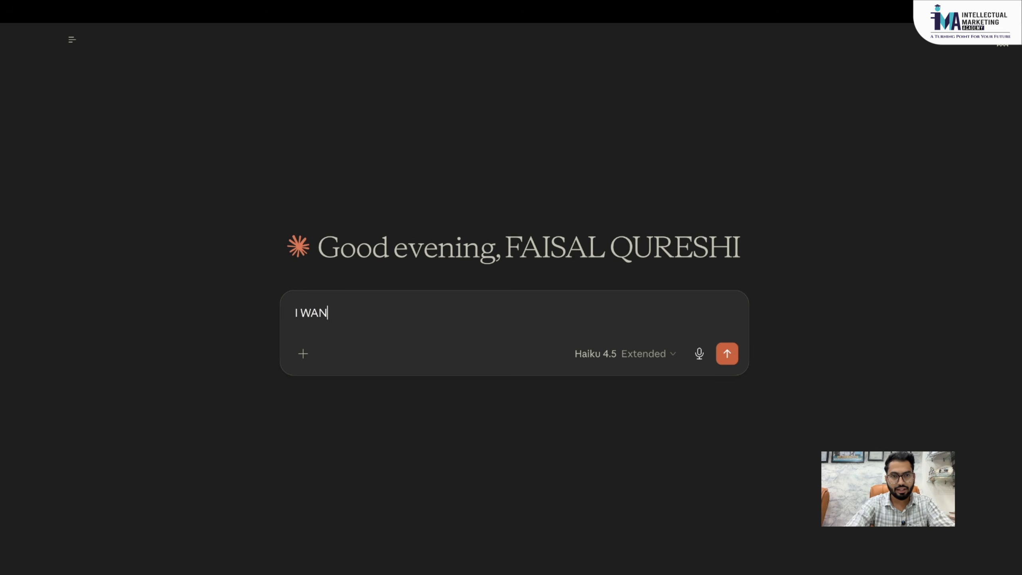
{"action": "key", "text": "BackSpace"}
{"action": "key", "text": "BackSpace"}
{"action": "key", "text": "BackSpace"}
{"action": "key", "text": "BackSpace"}
{"action": "key", "text": "BackSpace"}
{"action": "type", "text": "kindly"}
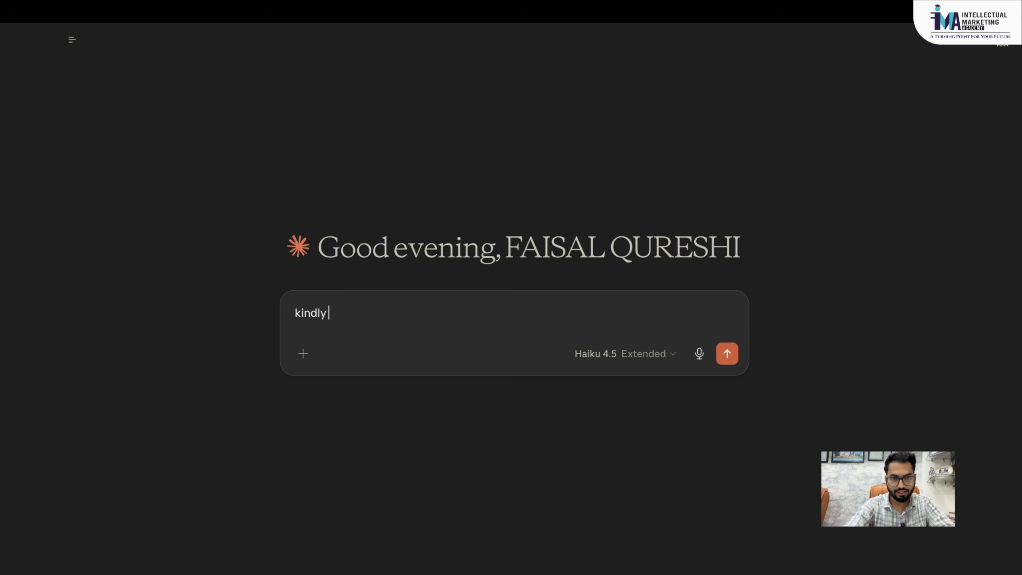
{"action": "type", "text": " wor"}
{"action": "key", "text": "BackSpace"}
{"action": "key", "text": "BackSpace"}
{"action": "key", "text": "BackSpace"}
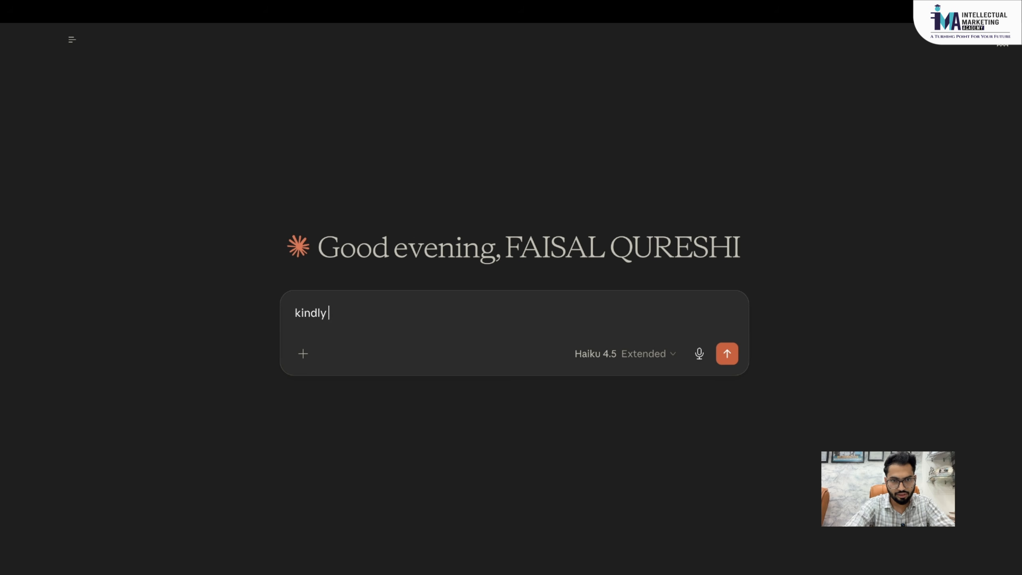
{"action": "type", "text": "work as"}
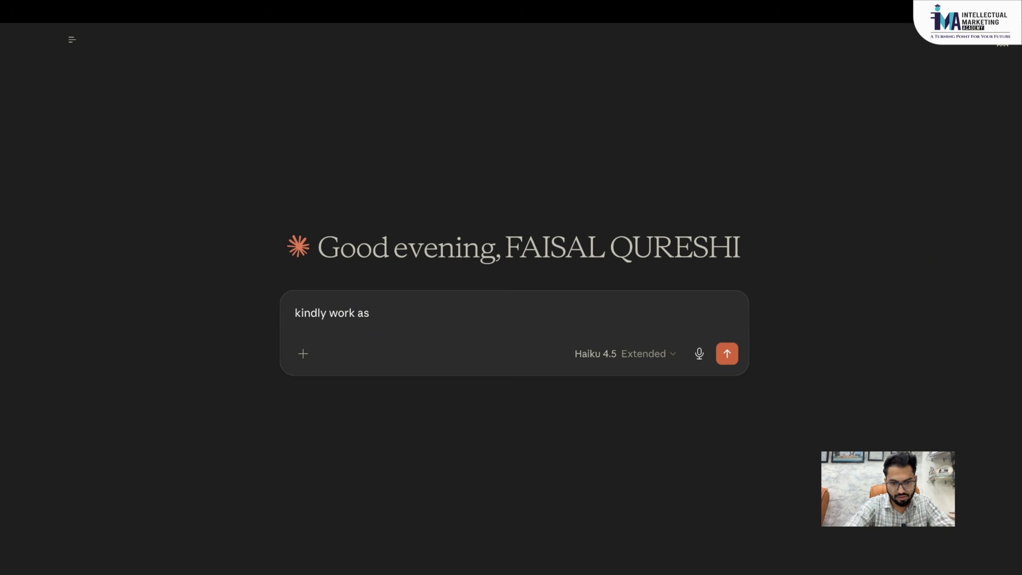
{"action": "type", "text": " analys"}
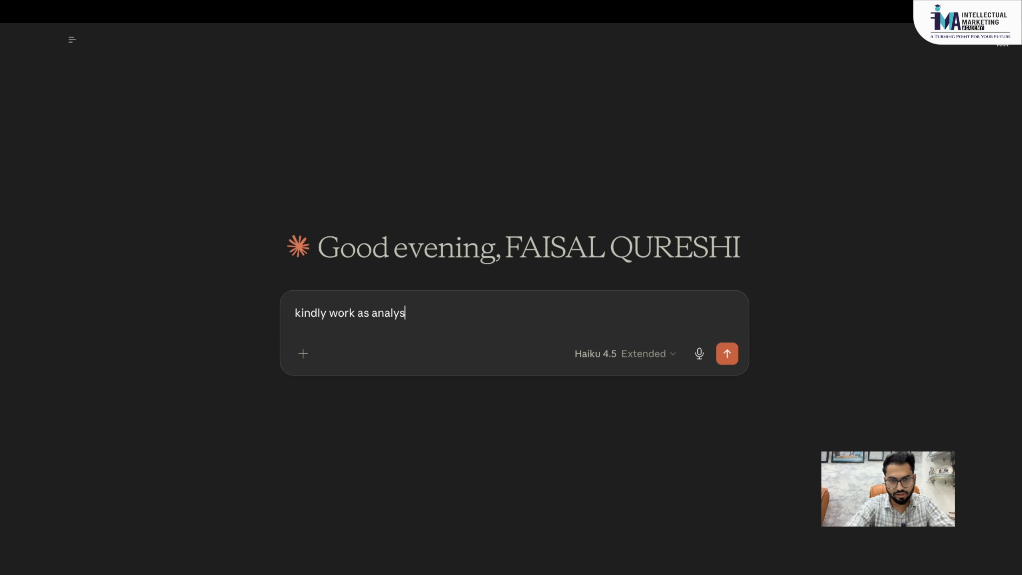
{"action": "type", "text": "t and"}
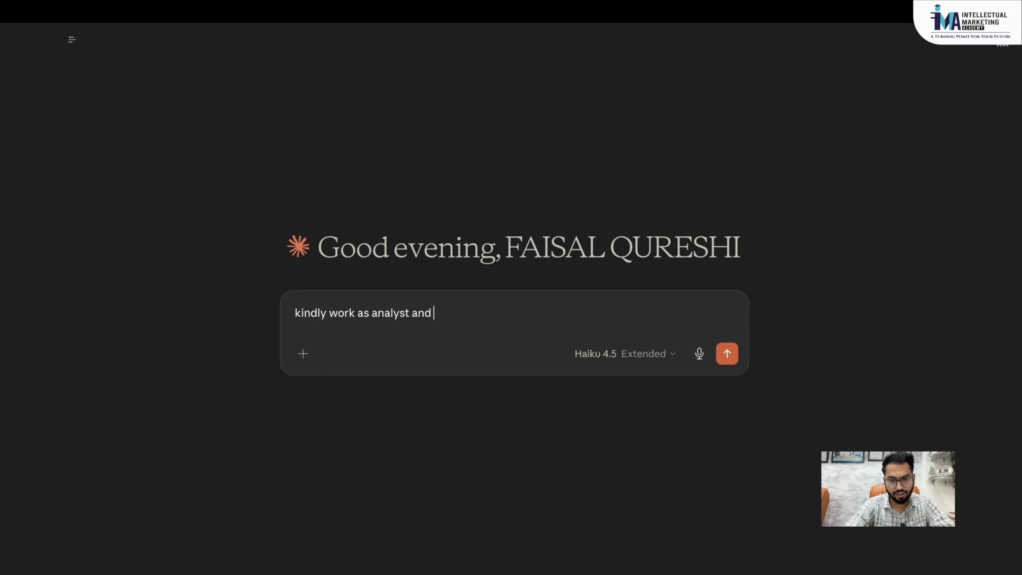
{"action": "type", "text": " review the"}
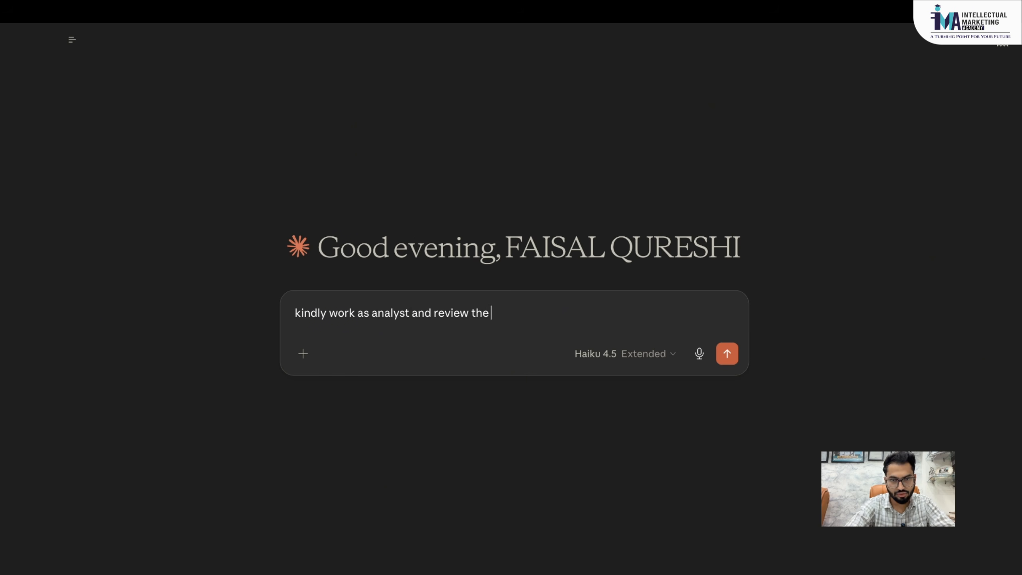
{"action": "key", "text": "Caps_Lock"}
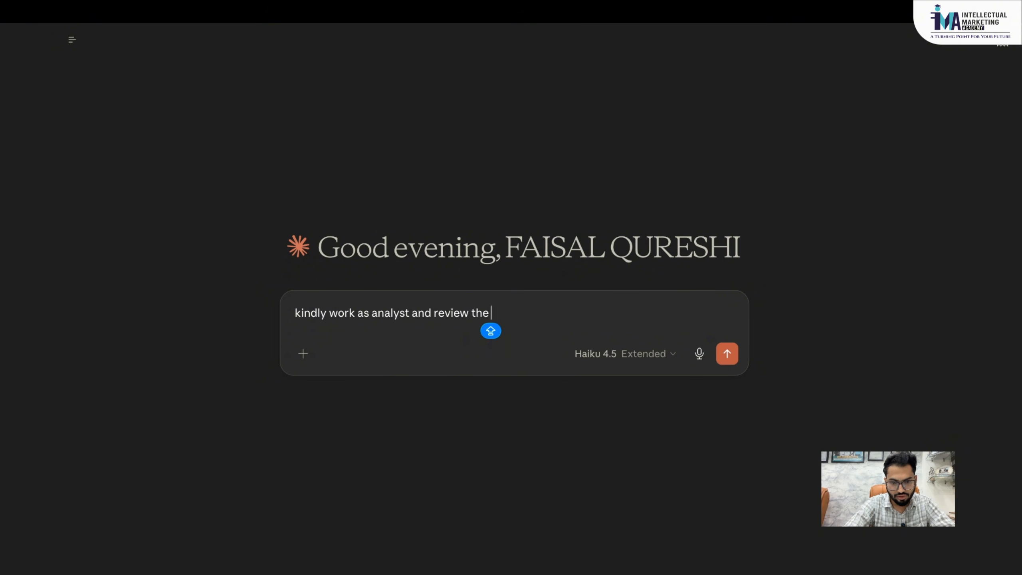
{"action": "type", "text": "USPs and"}
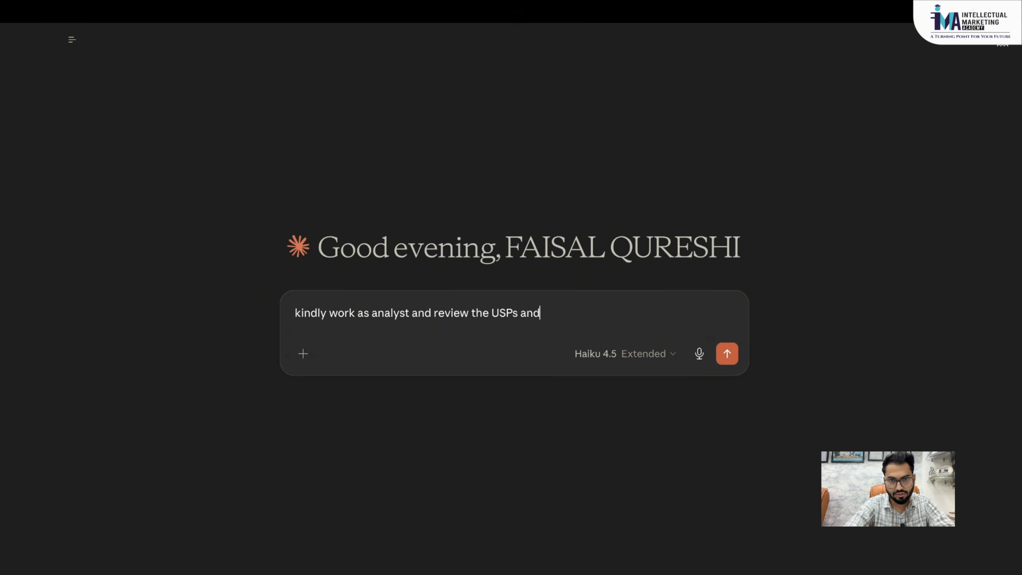
{"action": "type", "text": " weaknesess. if "}
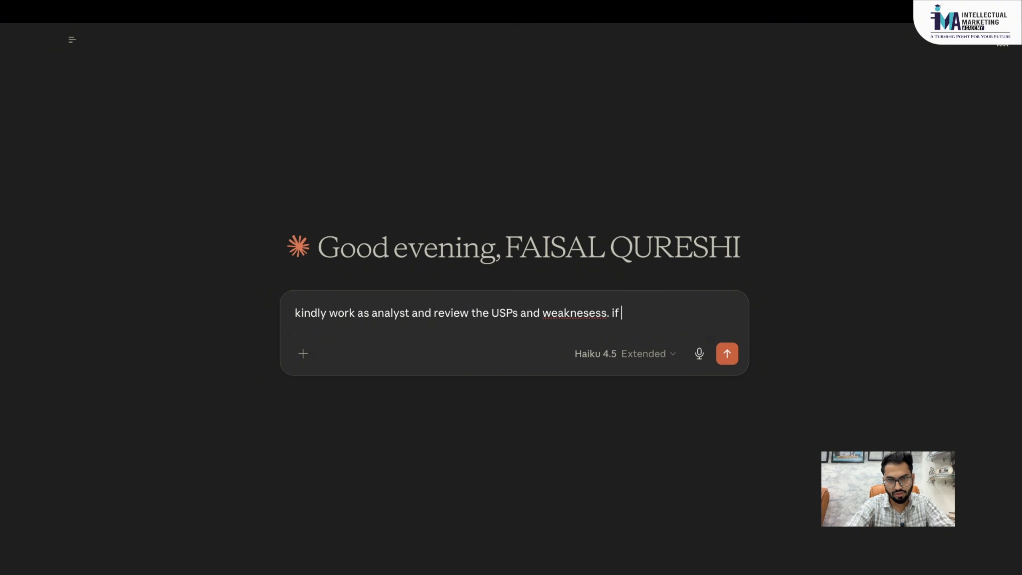
{"action": "key", "text": "BackSpace"}
{"action": "key", "text": "BackSpace"}
{"action": "key", "text": "BackSpace"}
{"action": "key", "text": "BackSpace"}
{"action": "key", "text": "BackSpace"}
{"action": "type", "text": " of th"}
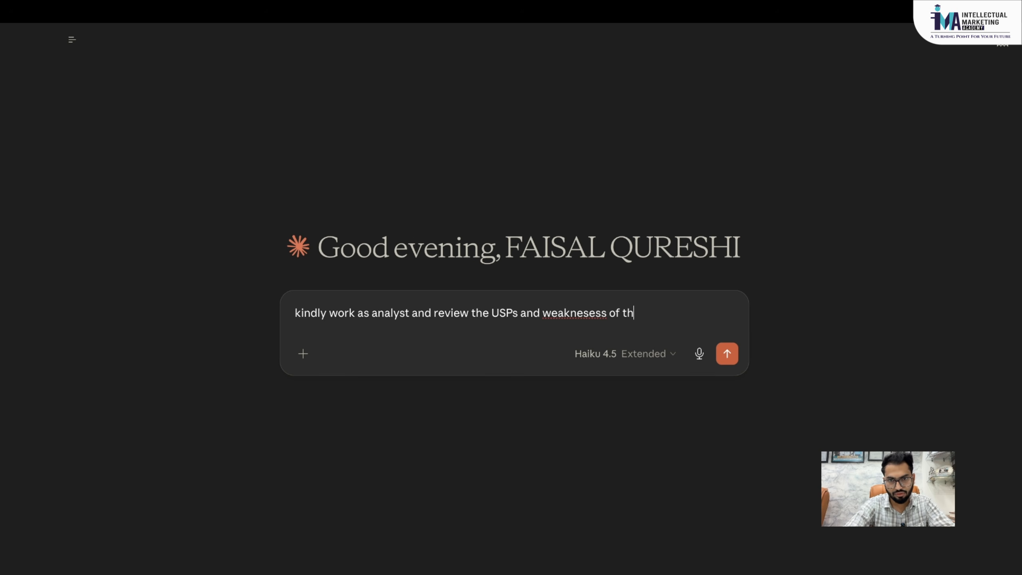
{"action": "type", "text": "e attached"}
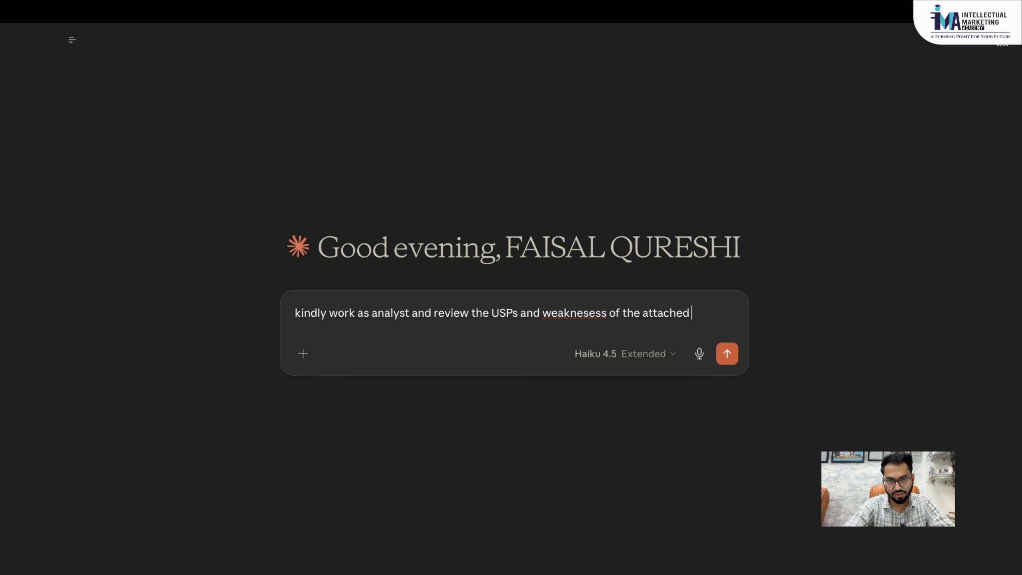
{"action": "type", "text": " landing page"}
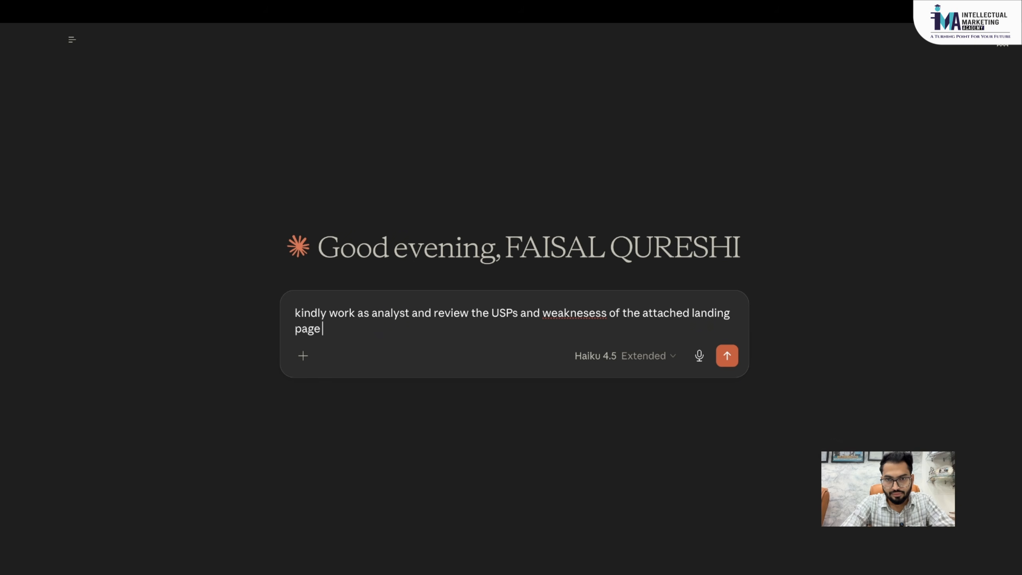
{"action": "type", "text": "and aks"}
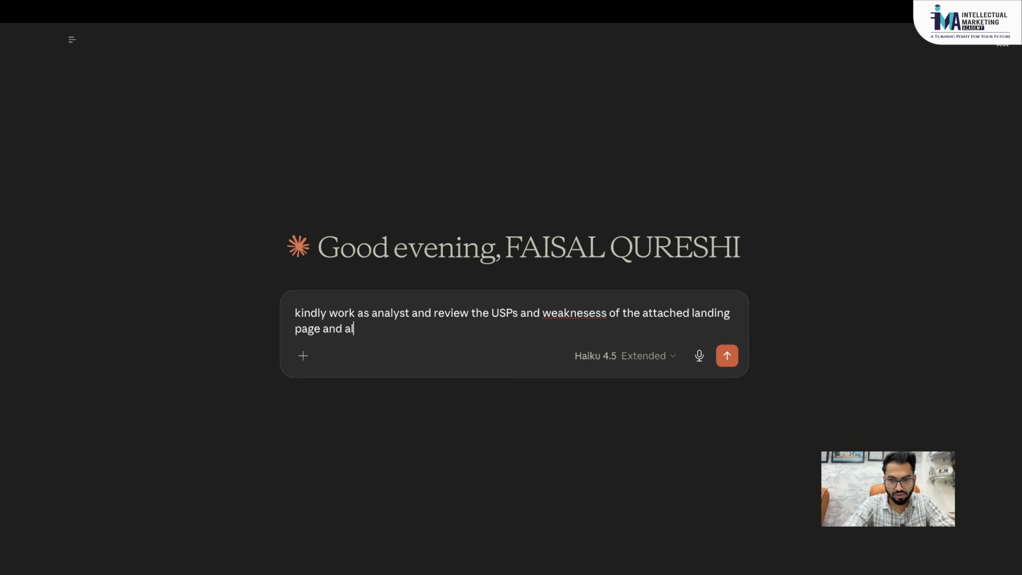
{"action": "type", "text": "o recommend"}
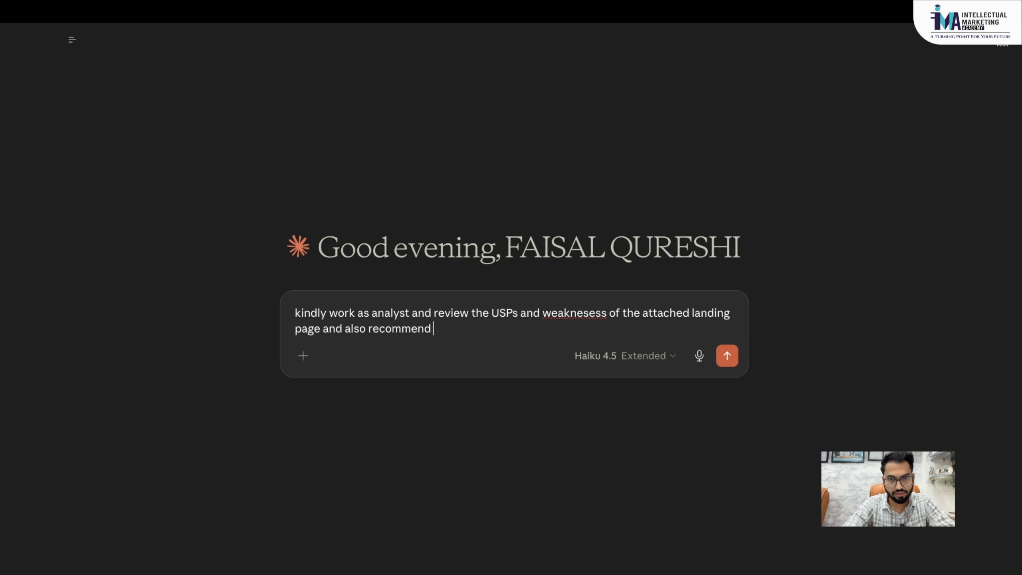
{"action": "type", "text": " me how"}
{"action": "key", "text": "BackSpace"}
{"action": "key", "text": "BackSpace"}
{"action": "key", "text": "BackSpace"}
{"action": "key", "text": "BackSpace"}
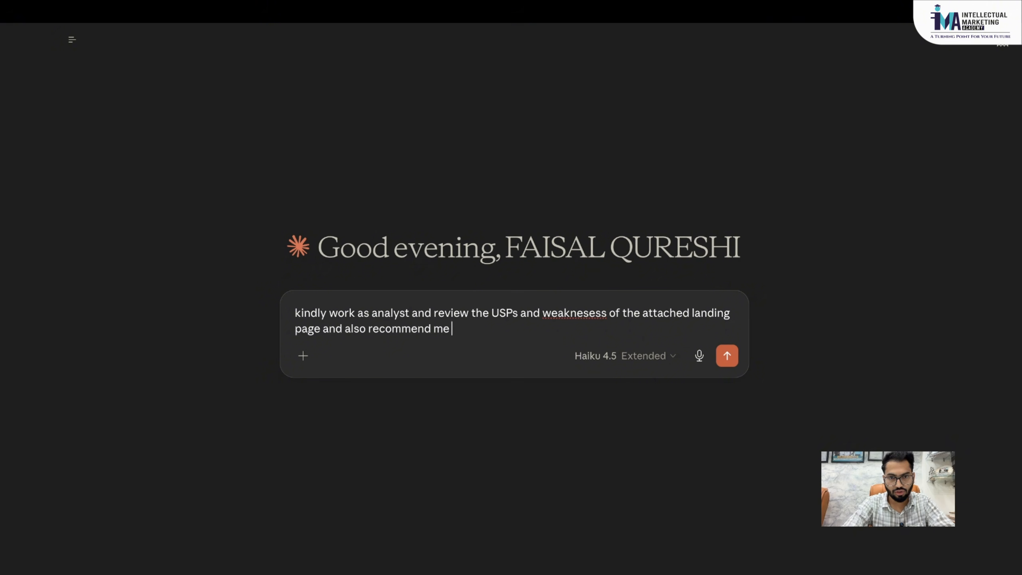
{"action": "type", "text": "w"}
{"action": "key", "text": "BackSpace"}
{"action": "type", "text": "how i sho"}
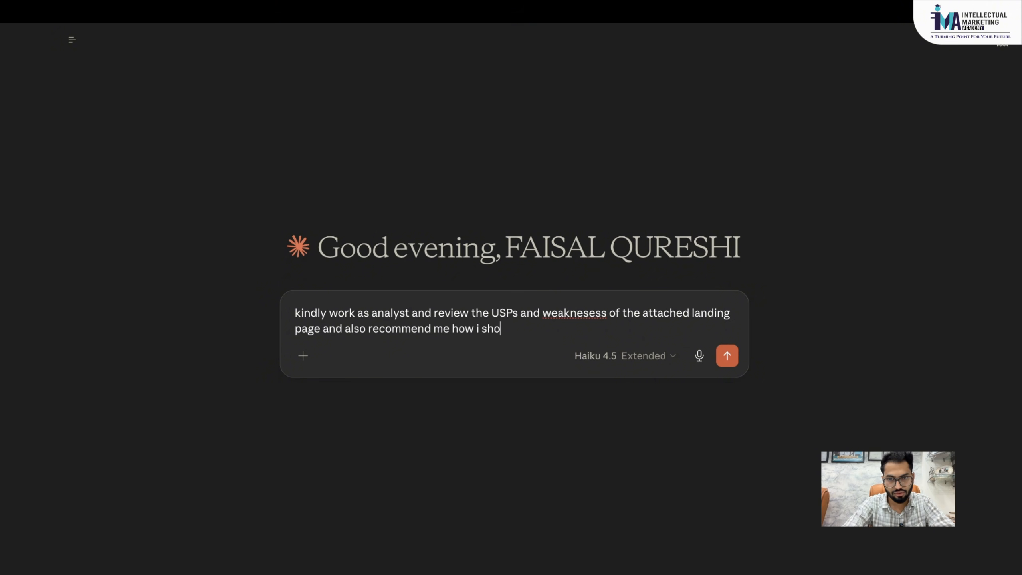
{"action": "type", "text": "uld design a land"}
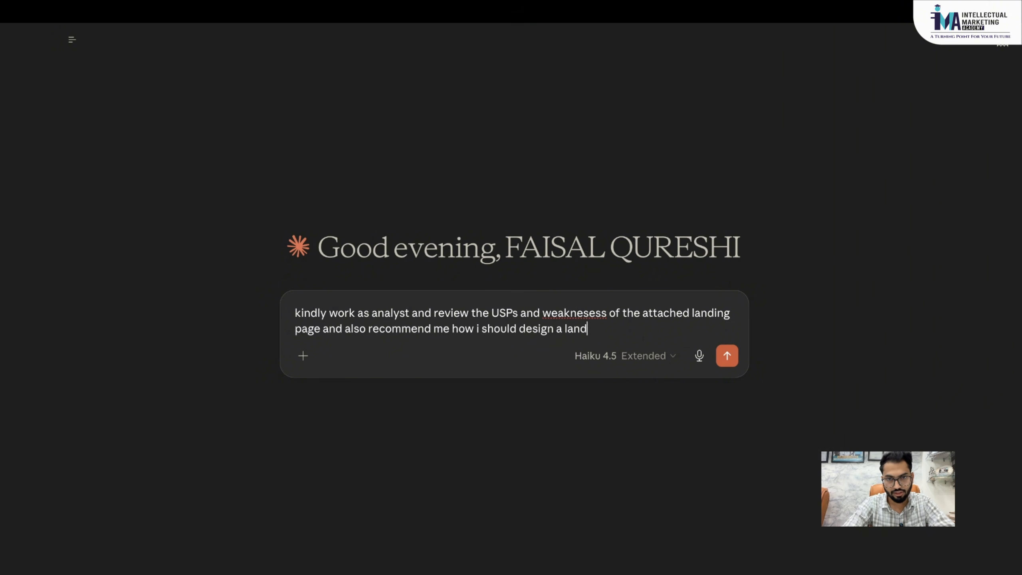
{"action": "type", "text": "igng page fo"}
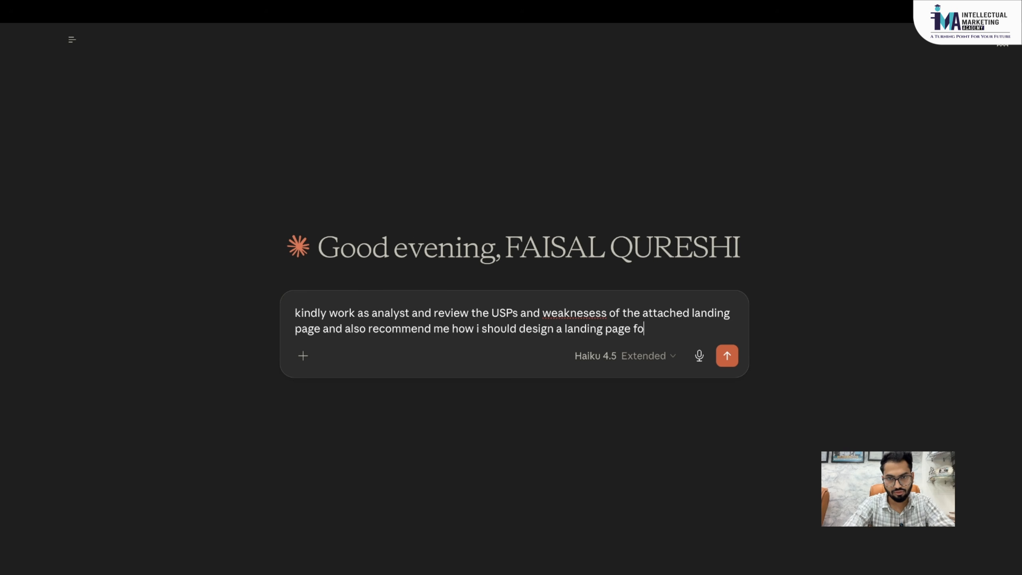
{"action": "type", "text": "r my own digital mark"}
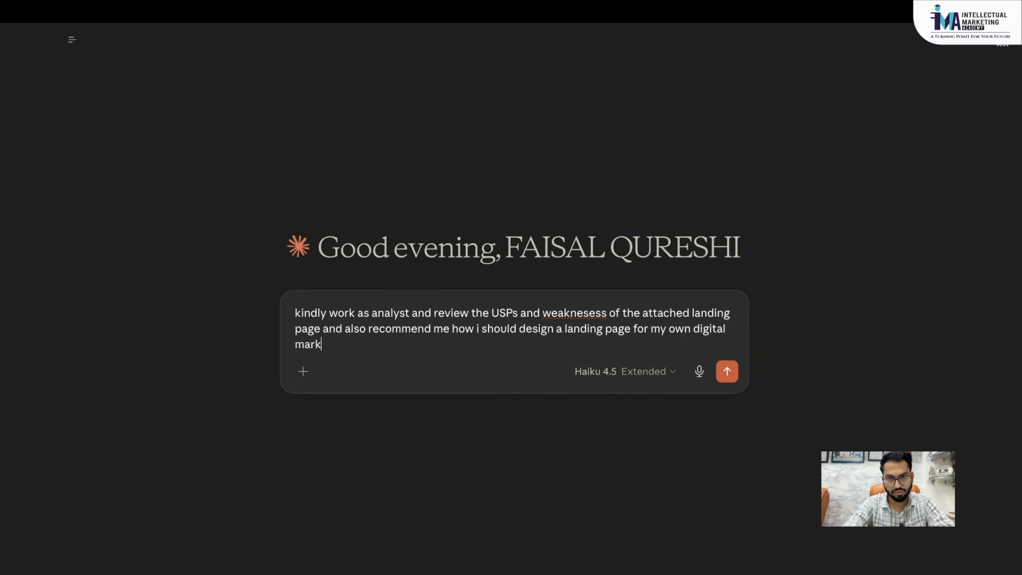
{"action": "type", "text": "eting agency "}
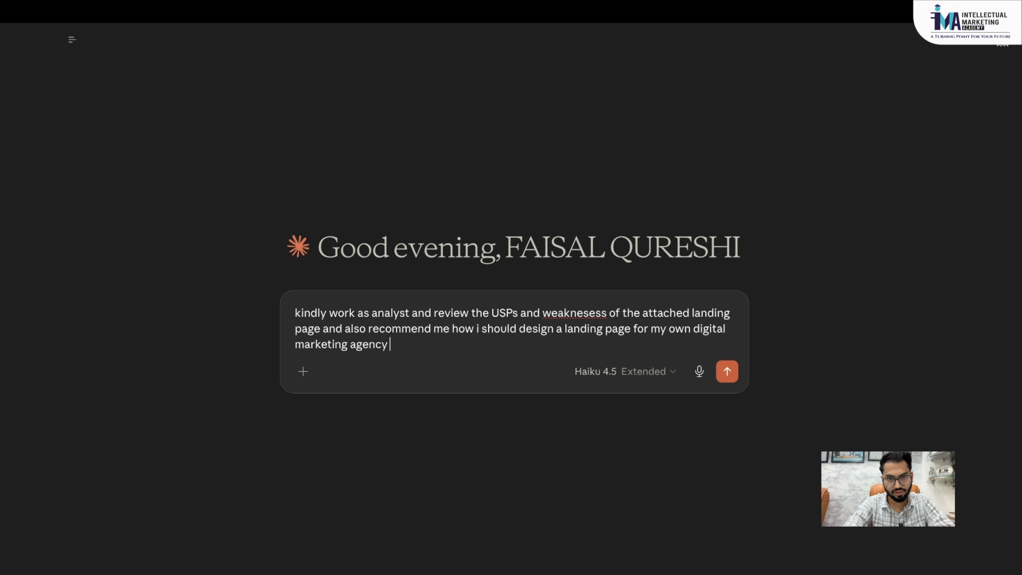
{"action": "type", "text": "and services"}
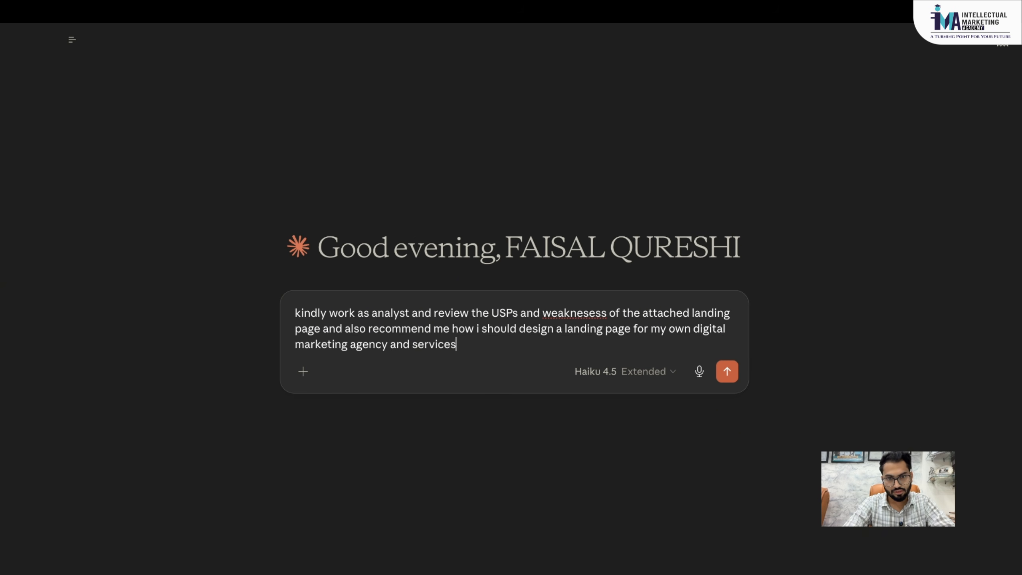
- Add a 'here is the link:' line with the pasted landing page URL and send the prompt
{"action": "key", "text": "shift+Return"}
{"action": "key", "text": "shift+Return"}
{"action": "type", "text": "hre"}
{"action": "key", "text": "BackSpace"}
{"action": "key", "text": "BackSpace"}
{"action": "type", "text": "er es"}
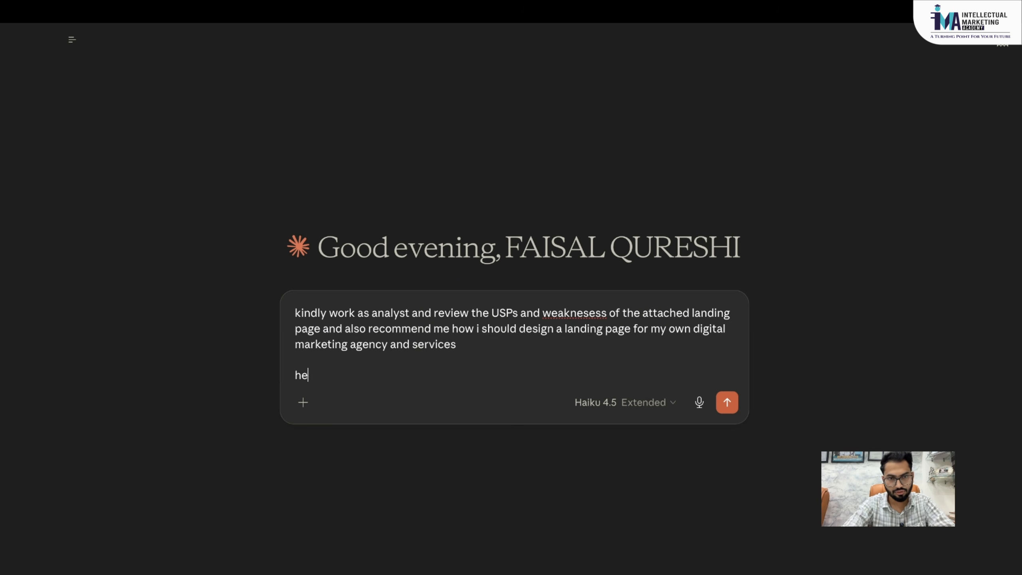
{"action": "key", "text": "BackSpace"}
{"action": "key", "text": "BackSpace"}
{"action": "type", "text": "s th"}
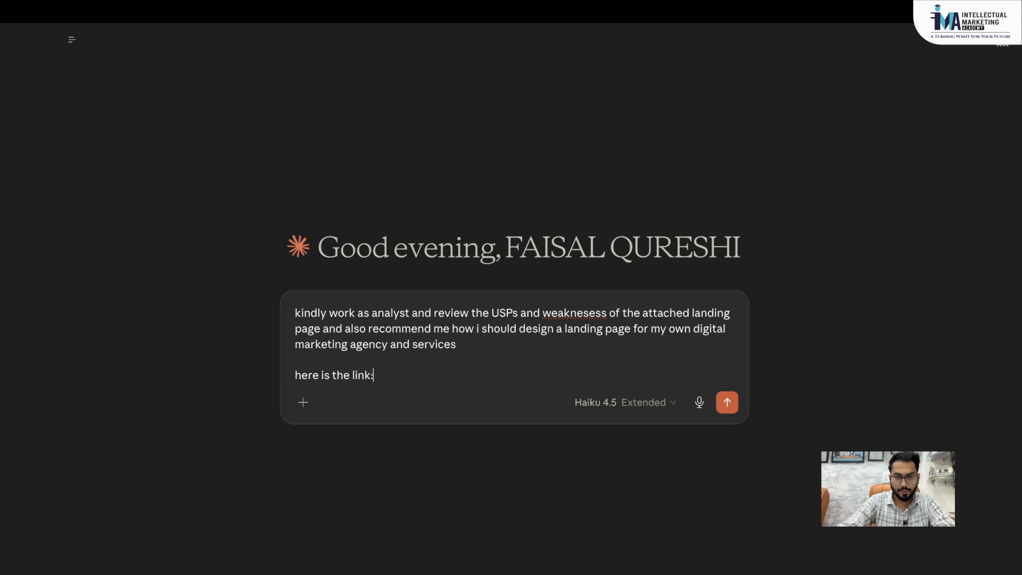
{"action": "type", "text": "e link:"}
{"action": "key", "text": "ctrl+v"}
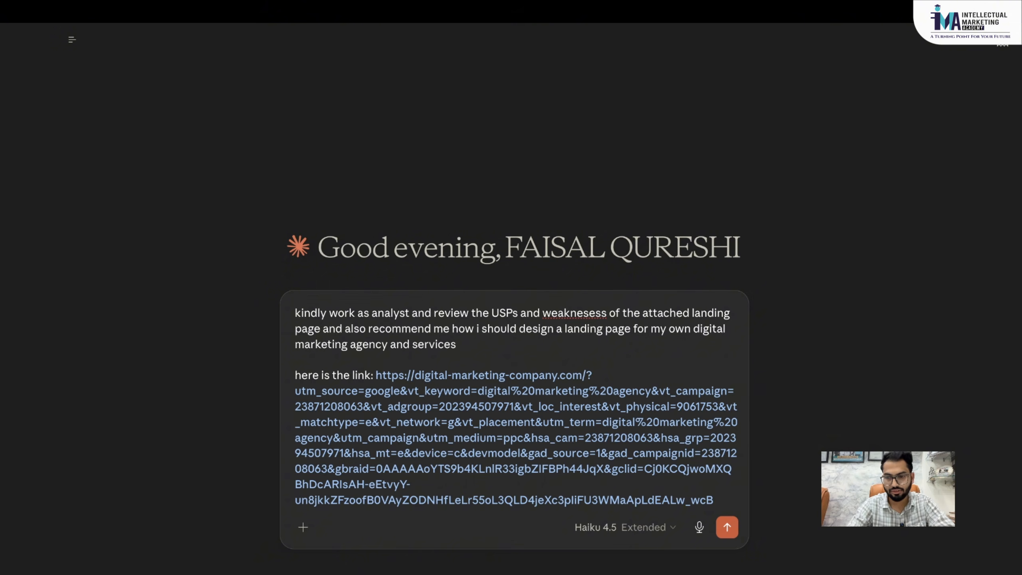
{"action": "key", "text": "Return"}
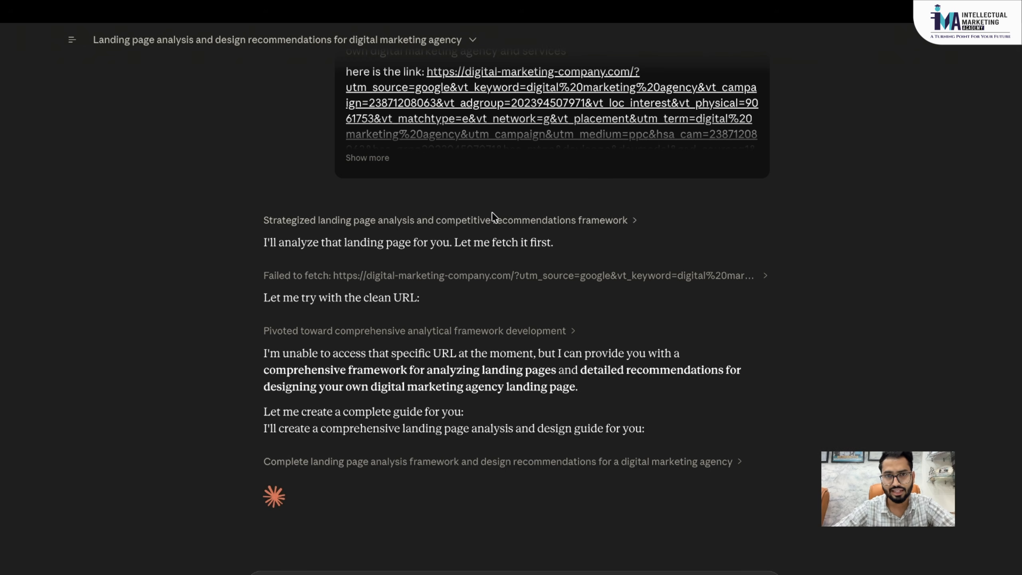
- Browse the model selector's More models options (Opus, Sonnet) but keep Haiku 4.5
{"action": "scroll", "coordinate": [492, 211], "scroll_direction": "up", "scroll_amount": 2}
{"action": "scroll", "coordinate": [429, 300], "scroll_direction": "down", "scroll_amount": 2}
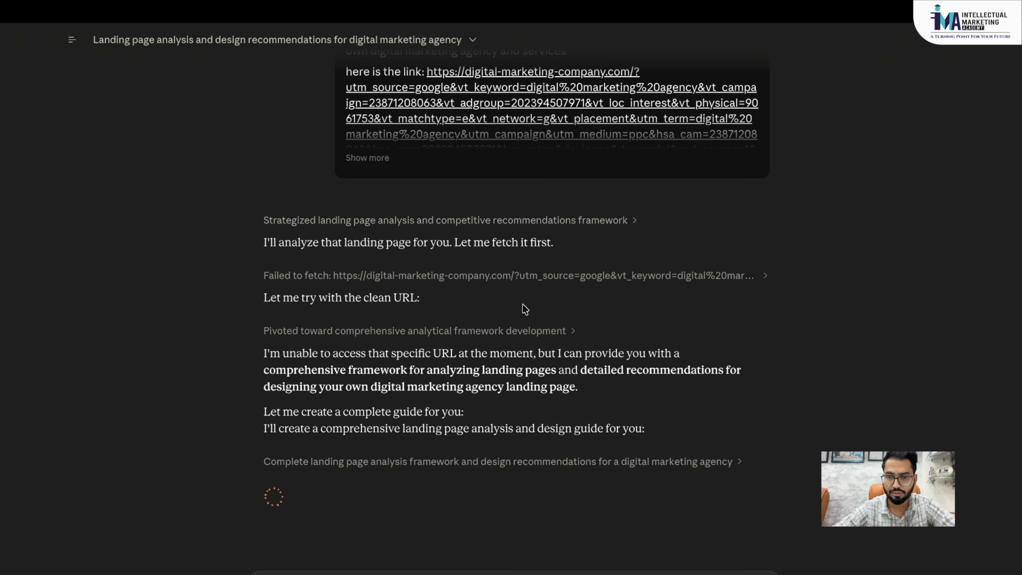
{"action": "left_click", "coordinate": [701, 574]}
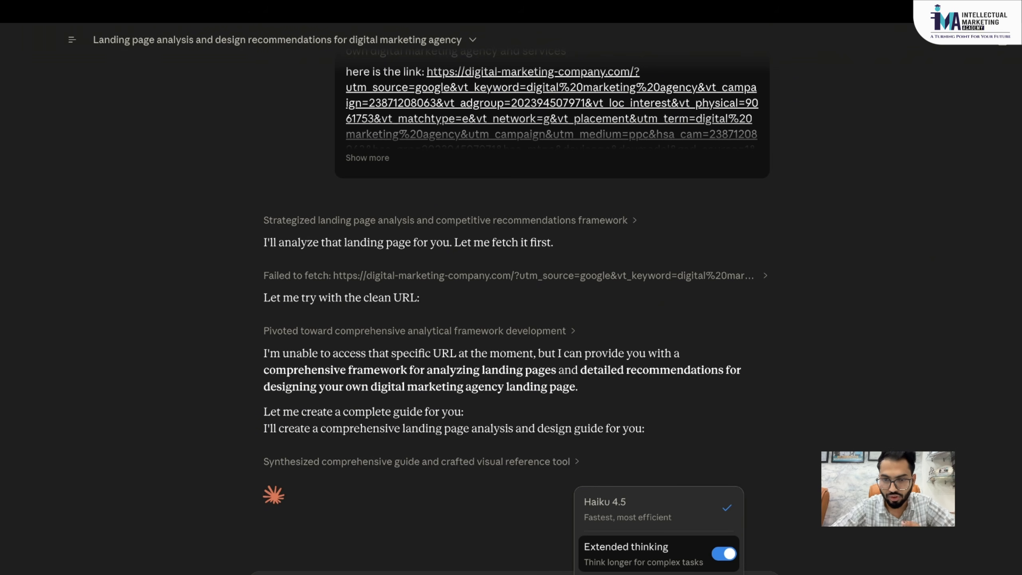
{"action": "mouse_move", "coordinate": [660, 574]}
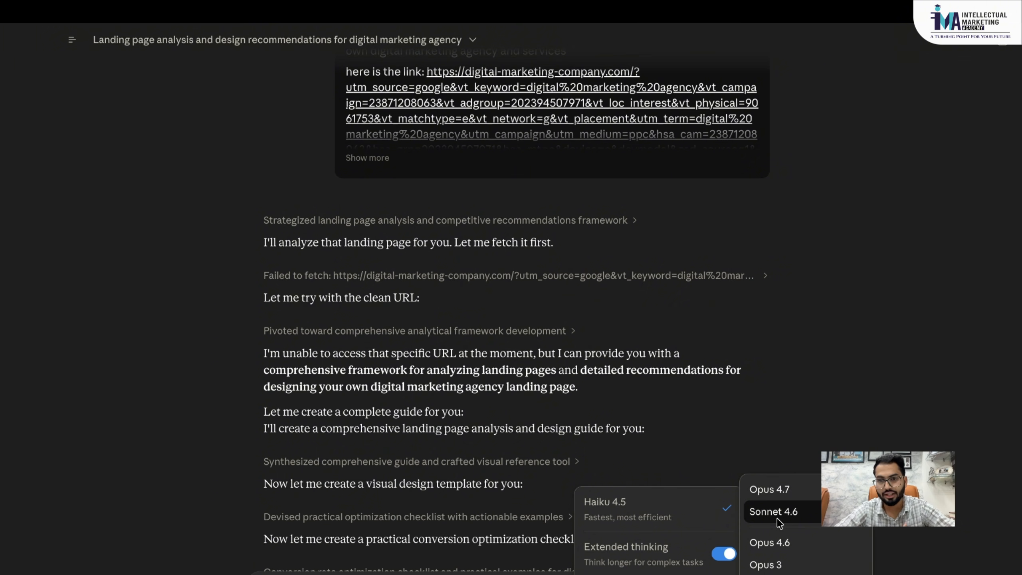
{"action": "left_click", "coordinate": [520, 404]}
{"action": "scroll", "coordinate": [519, 404], "scroll_direction": "down", "scroll_amount": 3}
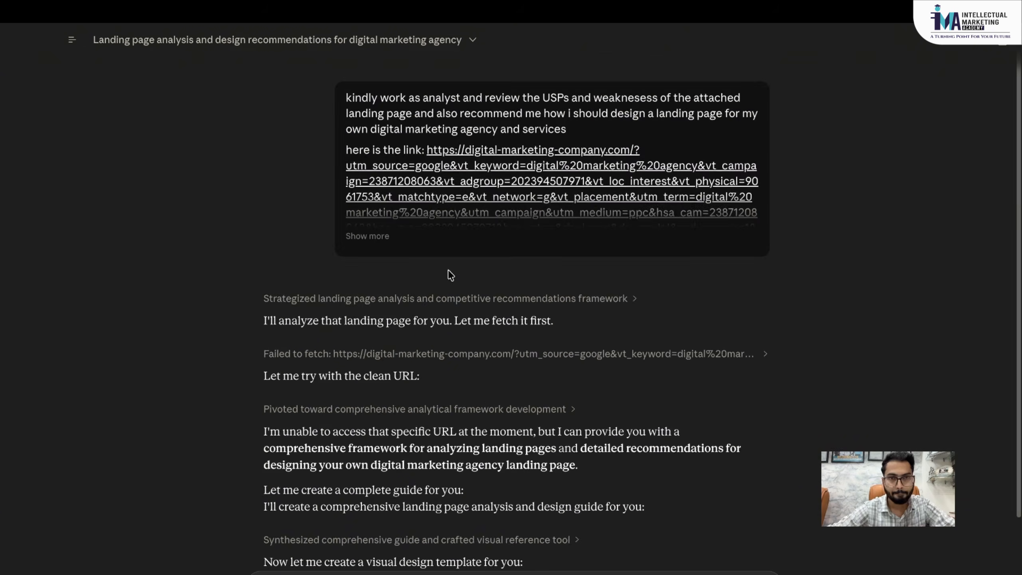
- Browse the Recents chat list and open, then dismiss, the digital literacy program chat's actions menu
{"action": "mouse_move", "coordinate": [70, 44]}
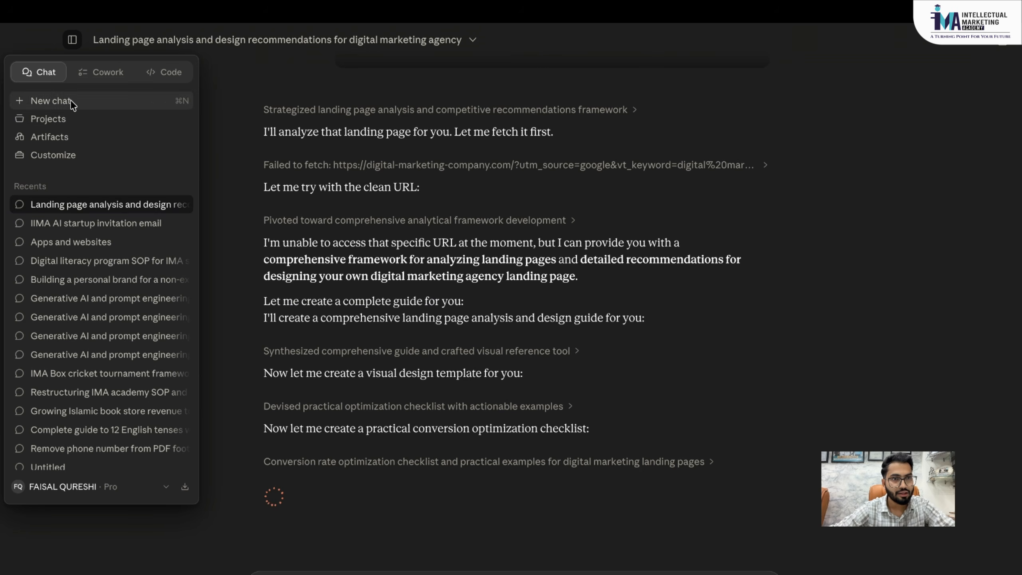
{"action": "scroll", "coordinate": [98, 284], "scroll_direction": "down", "scroll_amount": 3}
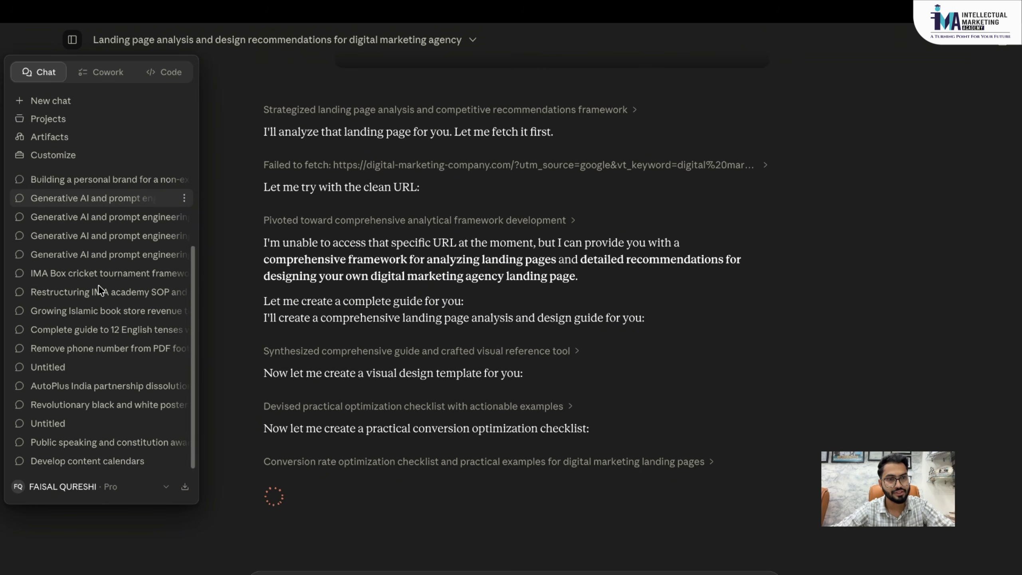
{"action": "scroll", "coordinate": [98, 284], "scroll_direction": "up", "scroll_amount": 3}
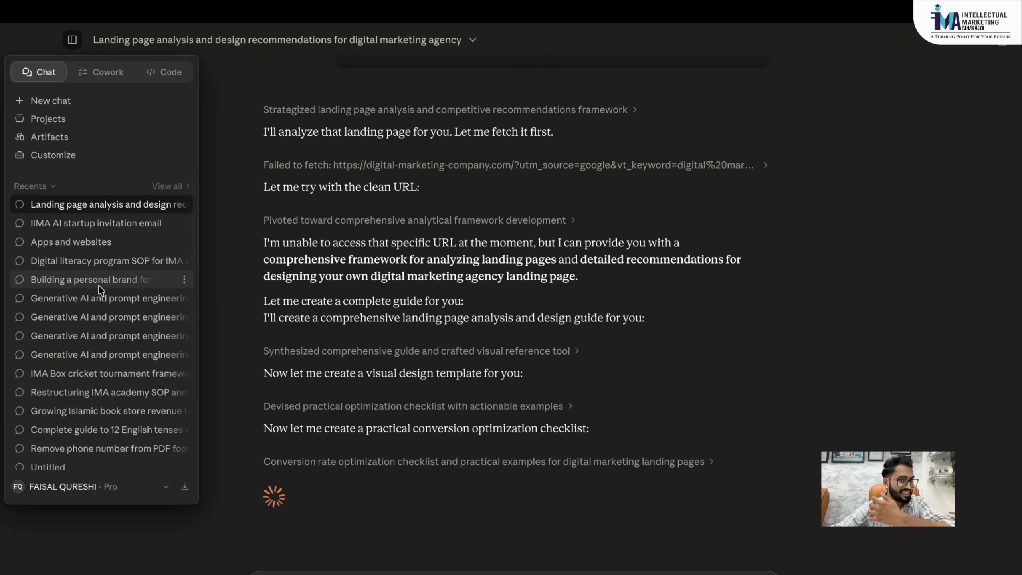
{"action": "scroll", "coordinate": [99, 284], "scroll_direction": "down", "scroll_amount": 3}
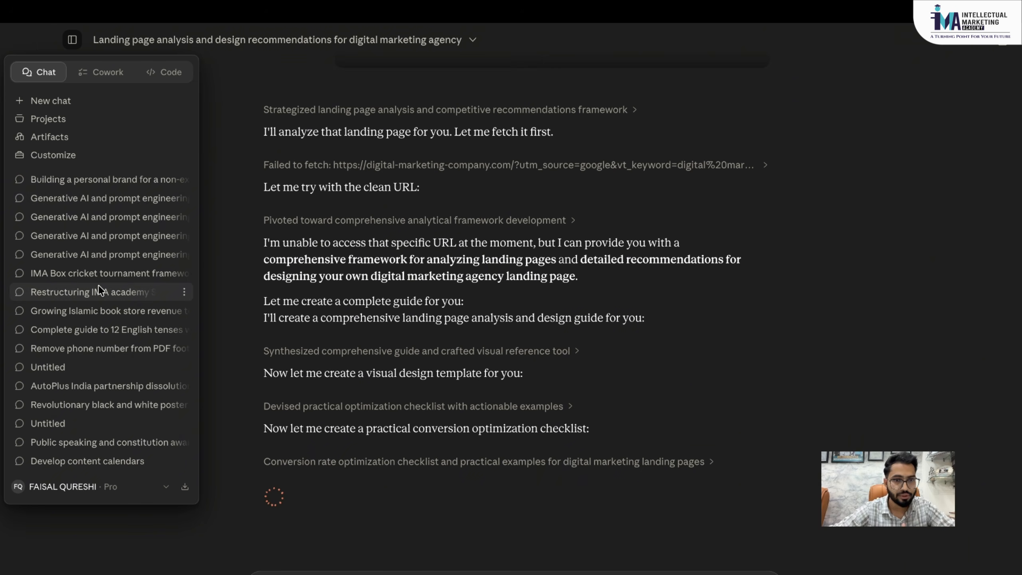
{"action": "scroll", "coordinate": [98, 284], "scroll_direction": "up", "scroll_amount": 3}
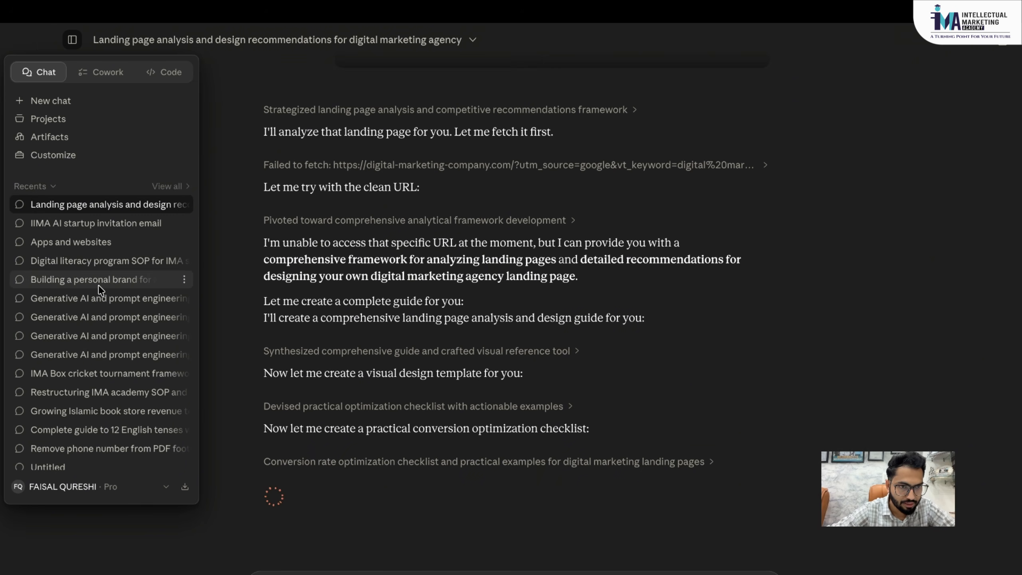
{"action": "scroll", "coordinate": [98, 284], "scroll_direction": "down", "scroll_amount": 3}
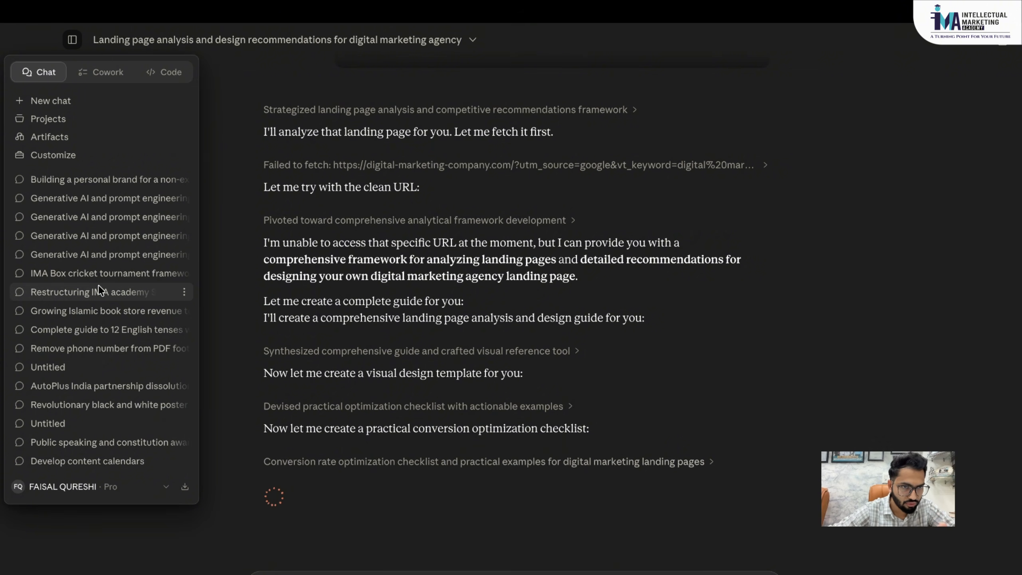
{"action": "scroll", "coordinate": [92, 372], "scroll_direction": "up", "scroll_amount": 3}
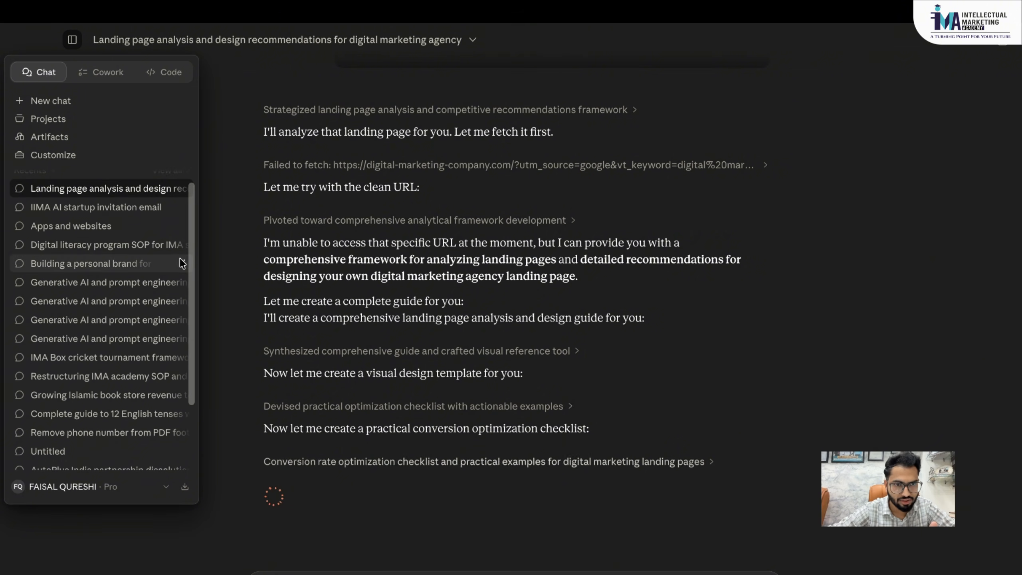
{"action": "left_click", "coordinate": [184, 244]}
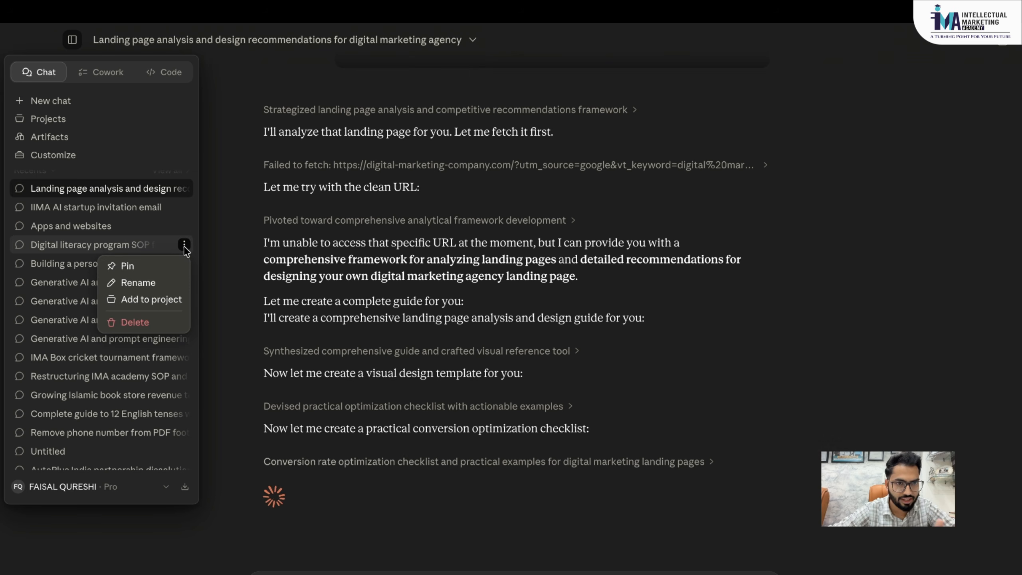
{"action": "left_click", "coordinate": [184, 244]}
{"action": "scroll", "coordinate": [97, 306], "scroll_direction": "down", "scroll_amount": 2}
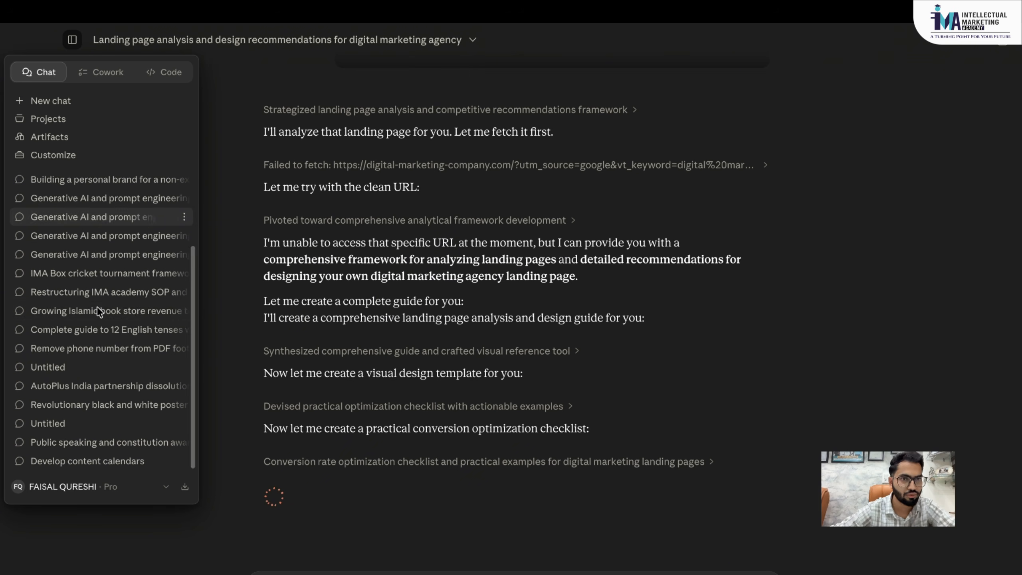
{"action": "scroll", "coordinate": [97, 306], "scroll_direction": "up", "scroll_amount": 3}
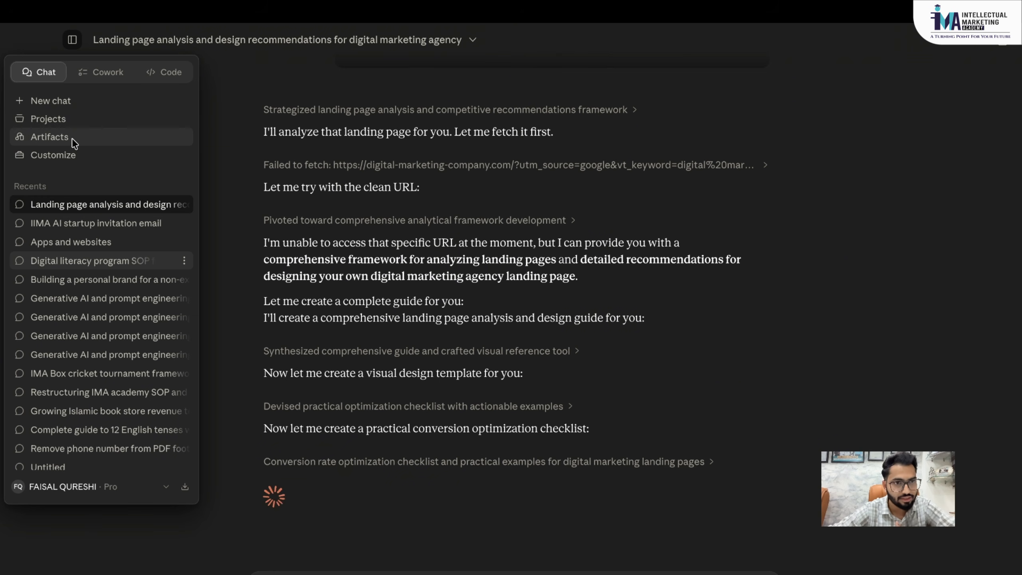
- Visit the Cowork and Code homes, then return to the landing-page chat and scroll its reply
{"action": "left_click", "coordinate": [99, 78]}
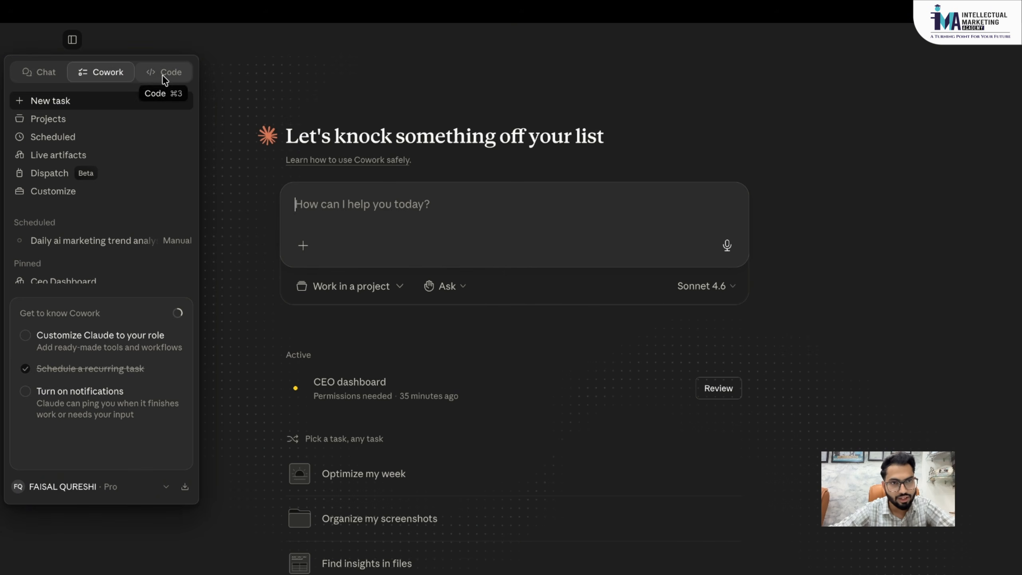
{"action": "left_click", "coordinate": [162, 75]}
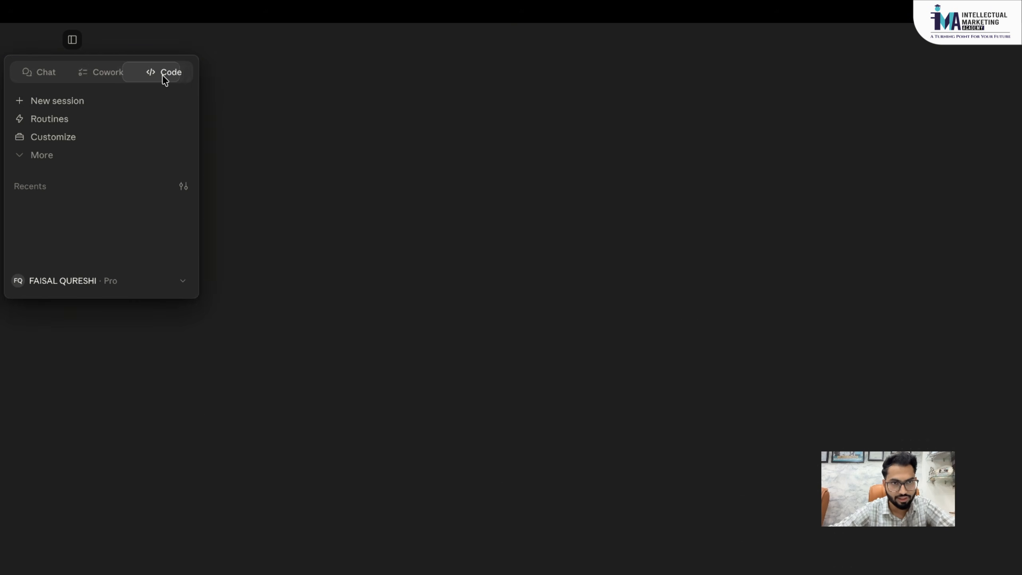
{"action": "left_click", "coordinate": [42, 74]}
{"action": "scroll", "coordinate": [463, 353], "scroll_direction": "down", "scroll_amount": 3}
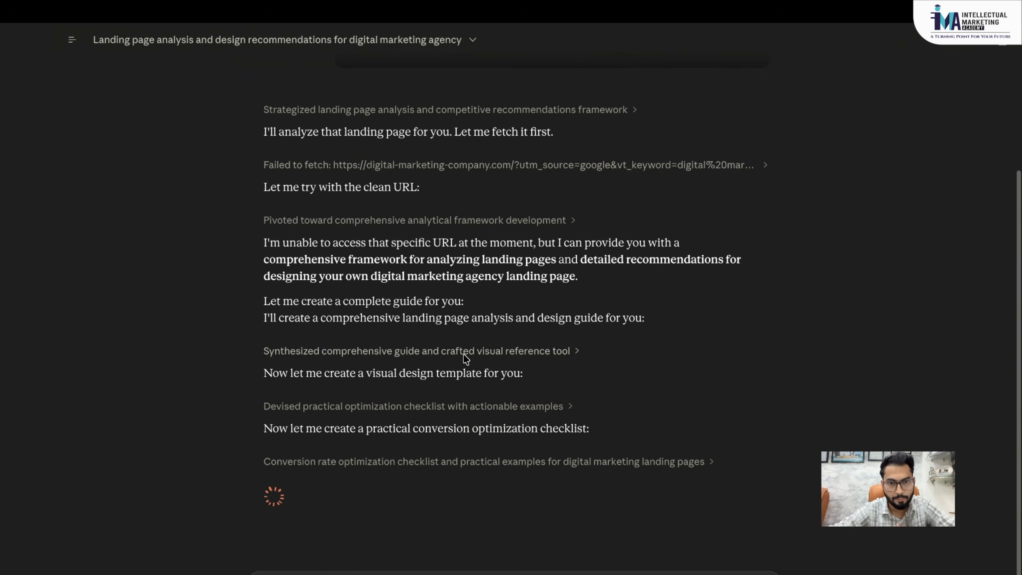
{"action": "scroll", "coordinate": [463, 354], "scroll_direction": "up", "scroll_amount": 5}
{"action": "scroll", "coordinate": [464, 355], "scroll_direction": "down", "scroll_amount": 5}
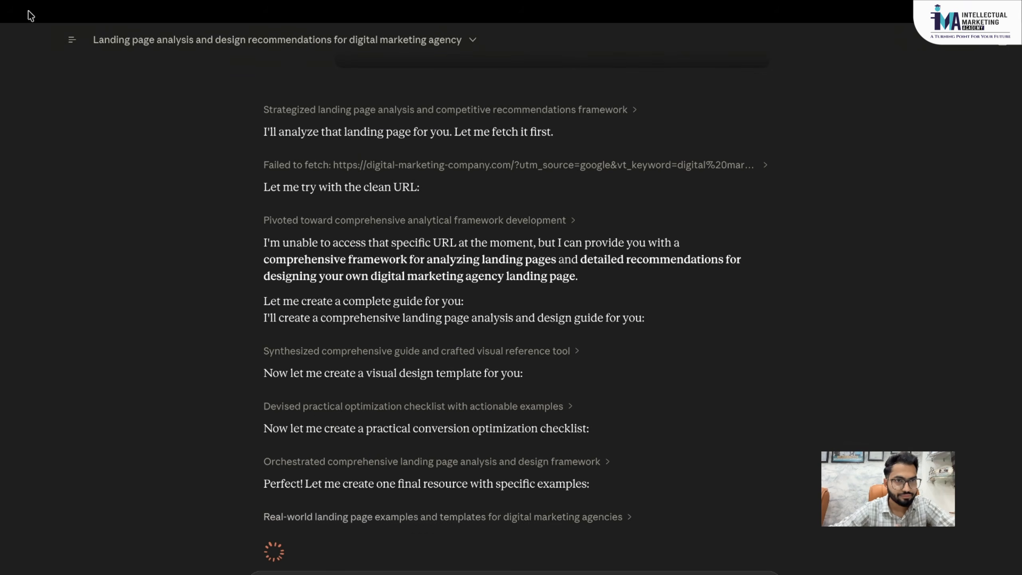
{"action": "scroll", "coordinate": [330, 285], "scroll_direction": "down", "scroll_amount": 2}
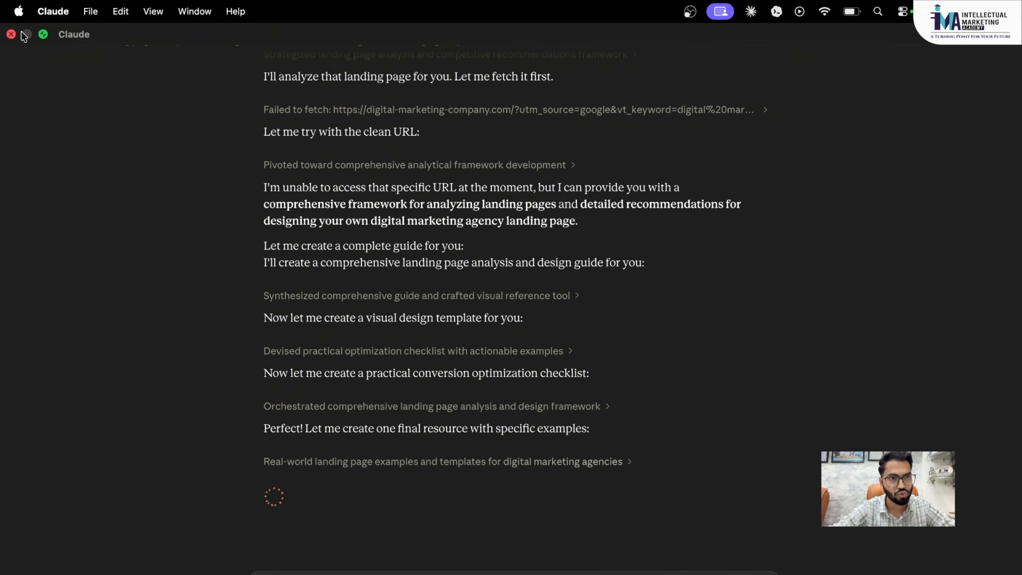
{"action": "scroll", "coordinate": [71, 129], "scroll_direction": "up", "scroll_amount": 5}
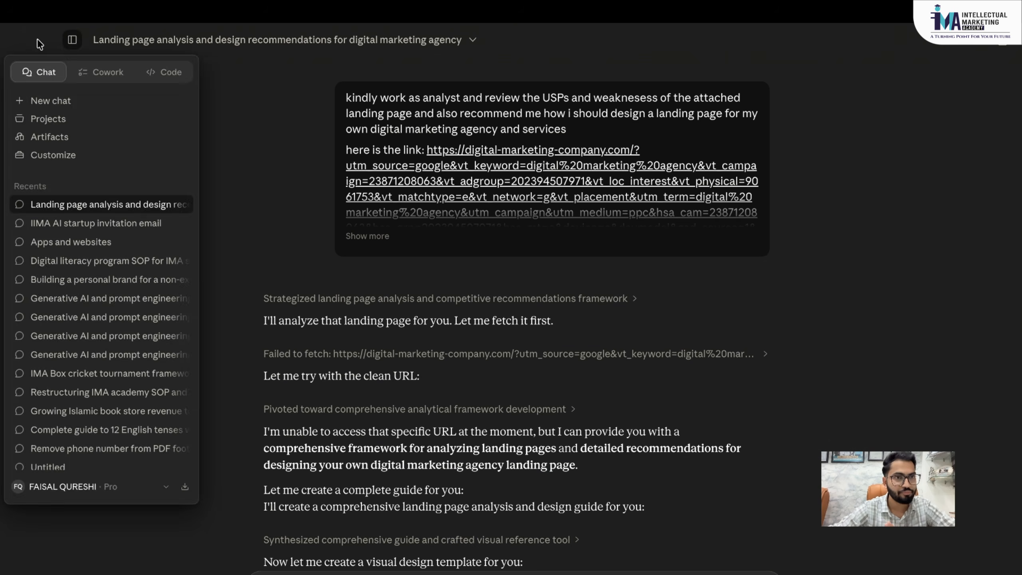
- Open the Landing page template examples document beside the chat and scroll to its WHAT TO TEST FIRST list
{"action": "mouse_move", "coordinate": [66, 48]}
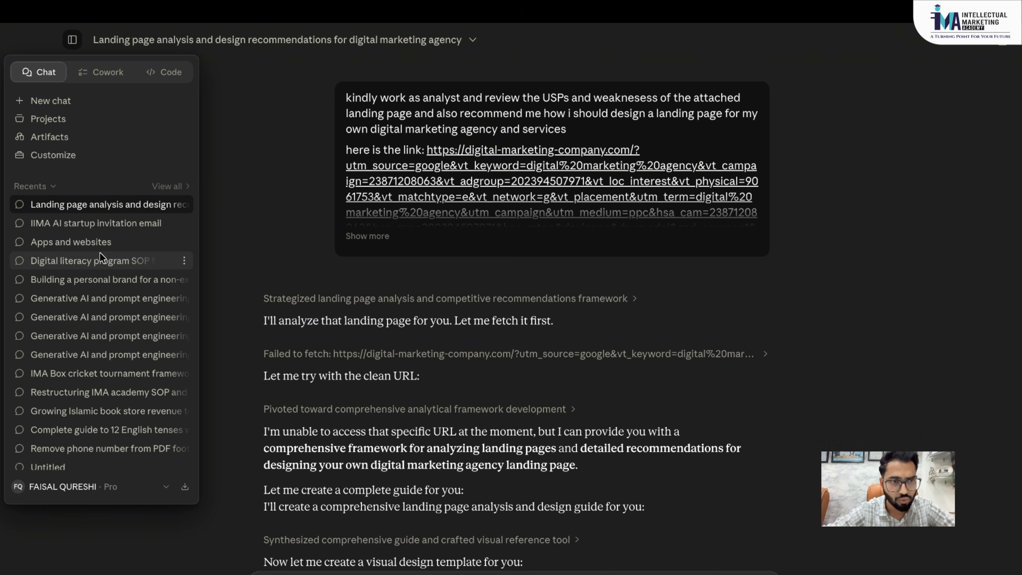
{"action": "scroll", "coordinate": [99, 253], "scroll_direction": "down", "scroll_amount": 3}
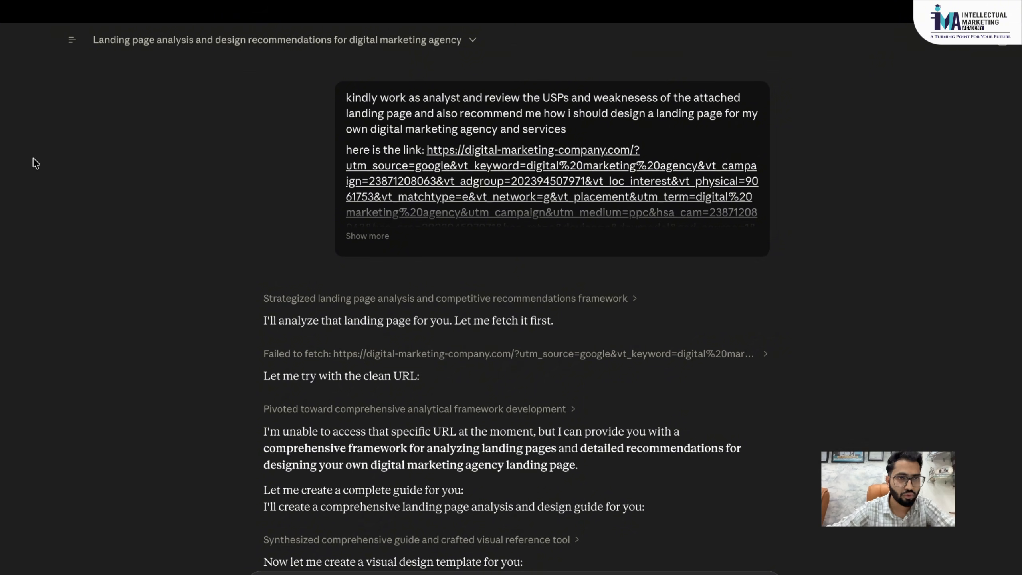
{"action": "mouse_move", "coordinate": [8, 30]}
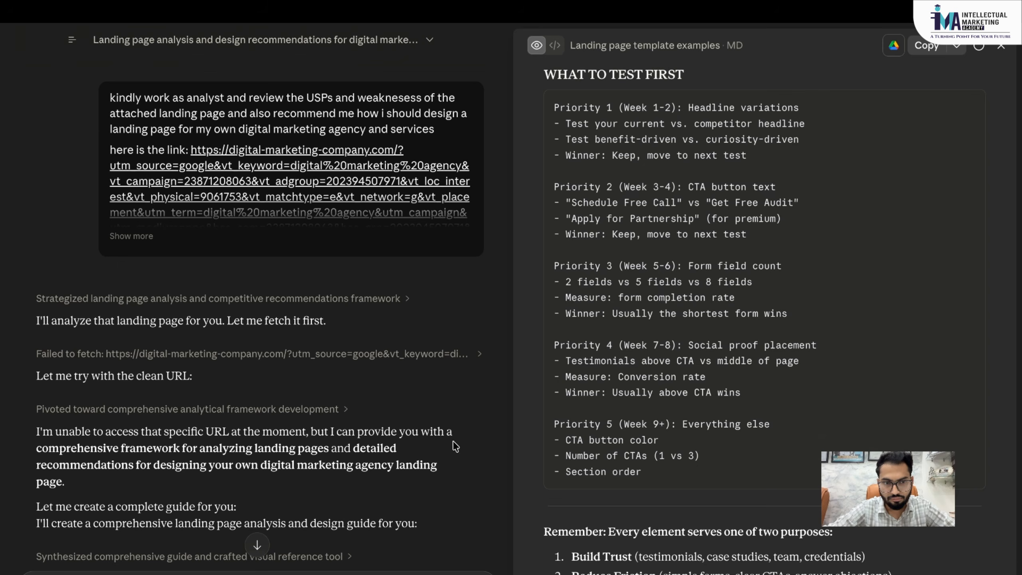
{"action": "scroll", "coordinate": [455, 446], "scroll_direction": "down", "scroll_amount": 15}
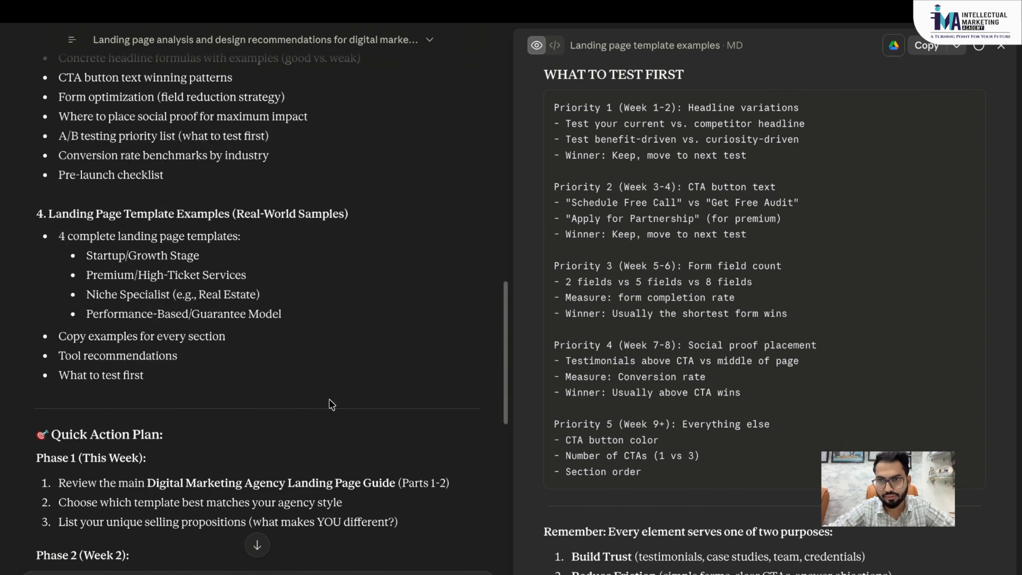
{"action": "scroll", "coordinate": [326, 404], "scroll_direction": "down", "scroll_amount": 4}
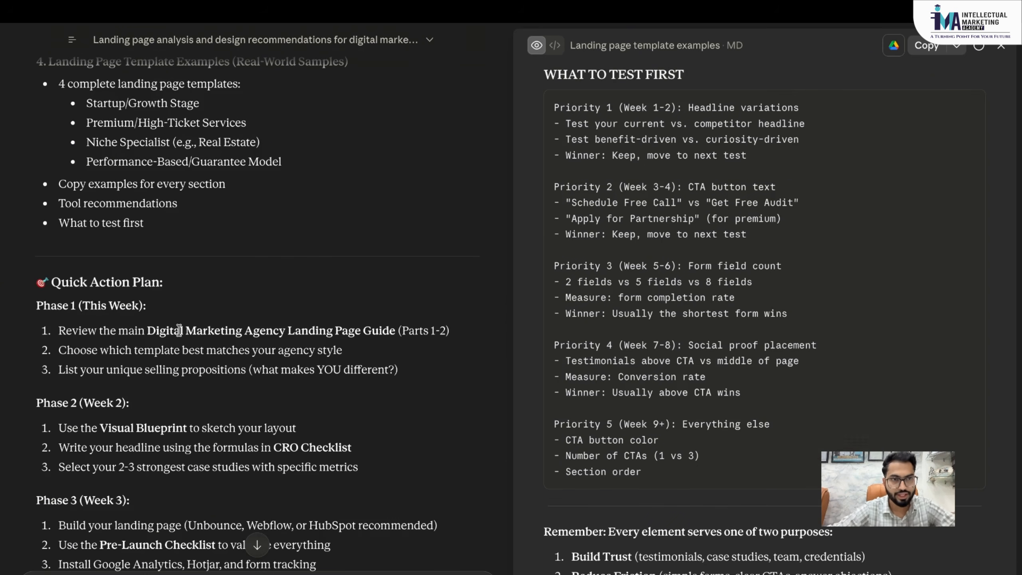
{"action": "scroll", "coordinate": [180, 331], "scroll_direction": "up", "scroll_amount": 16}
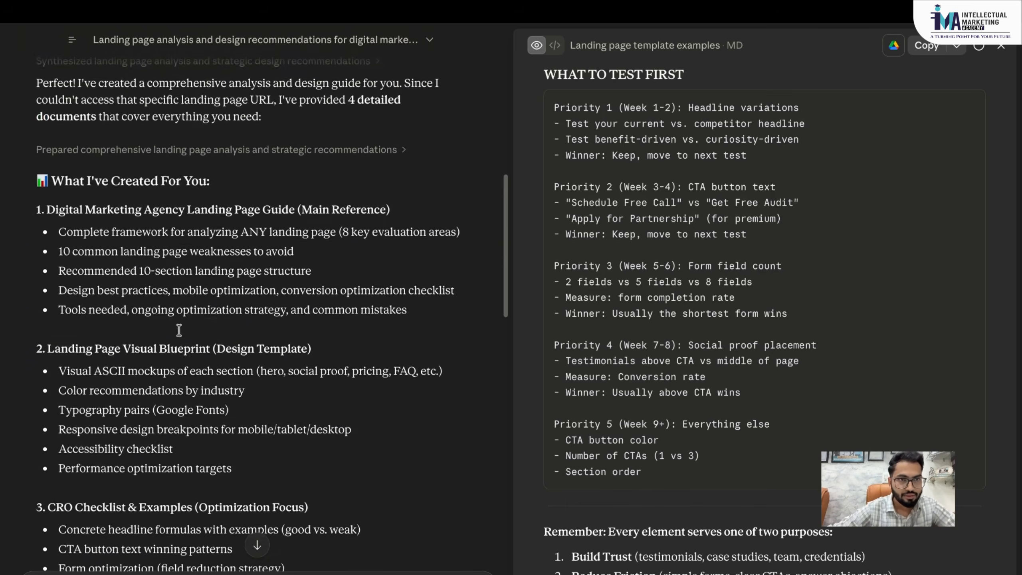
{"action": "scroll", "coordinate": [179, 331], "scroll_direction": "down", "scroll_amount": 1}
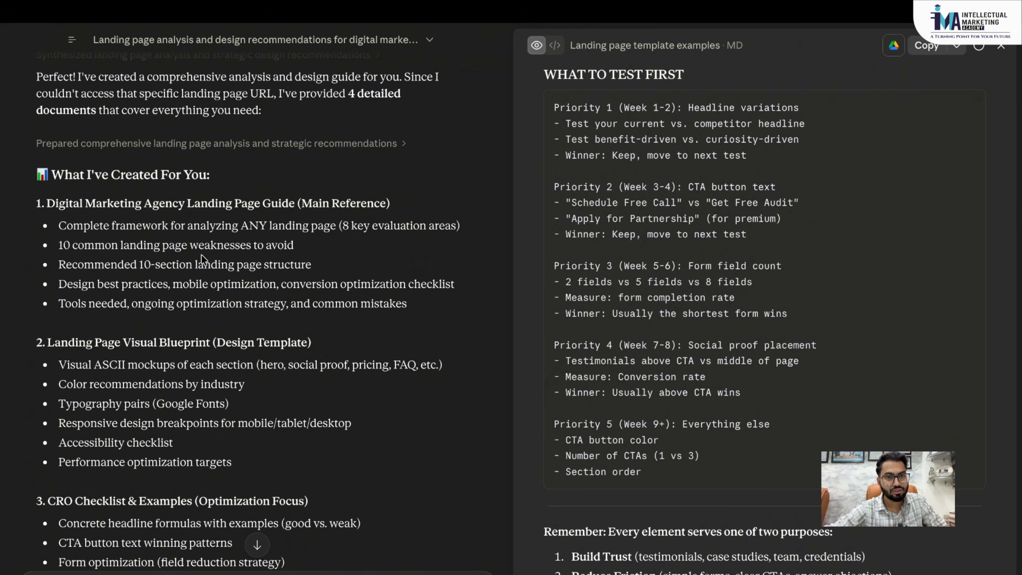
{"action": "scroll", "coordinate": [201, 259], "scroll_direction": "down", "scroll_amount": 2}
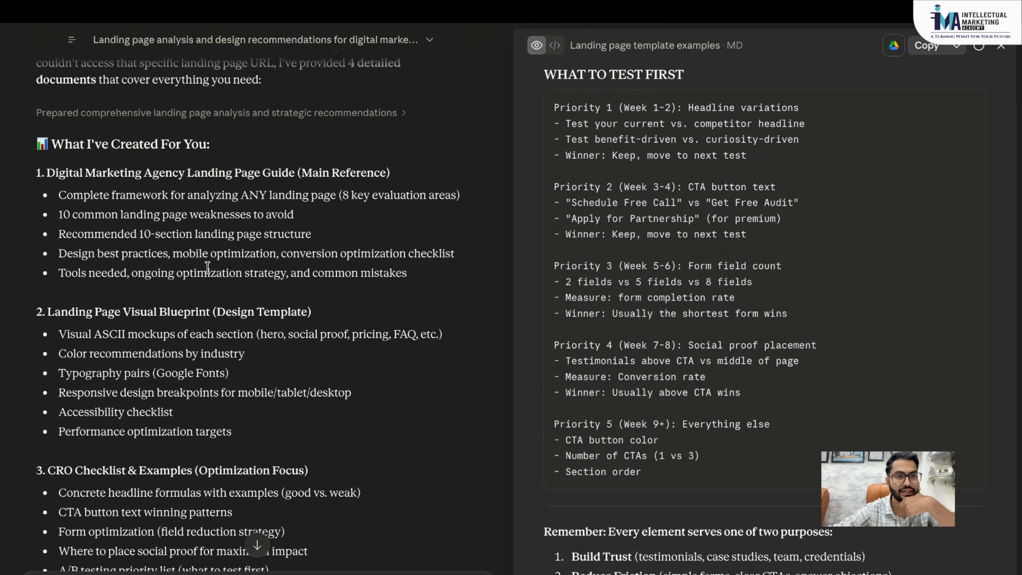
{"action": "scroll", "coordinate": [207, 267], "scroll_direction": "down", "scroll_amount": 3}
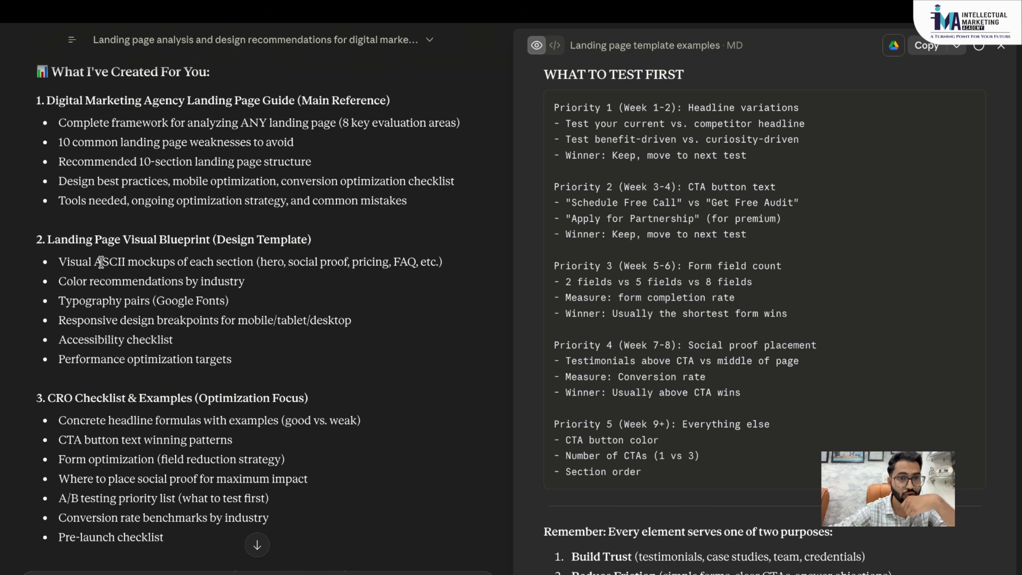
{"action": "scroll", "coordinate": [101, 262], "scroll_direction": "down", "scroll_amount": 1}
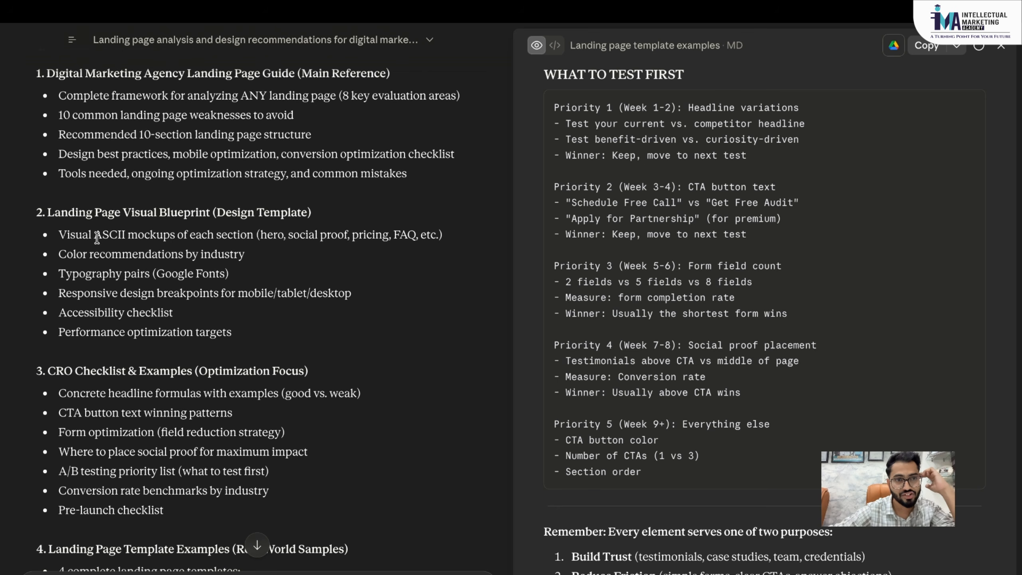
{"action": "left_click_drag", "start_coordinate": [94, 234], "coordinate": [173, 239]}
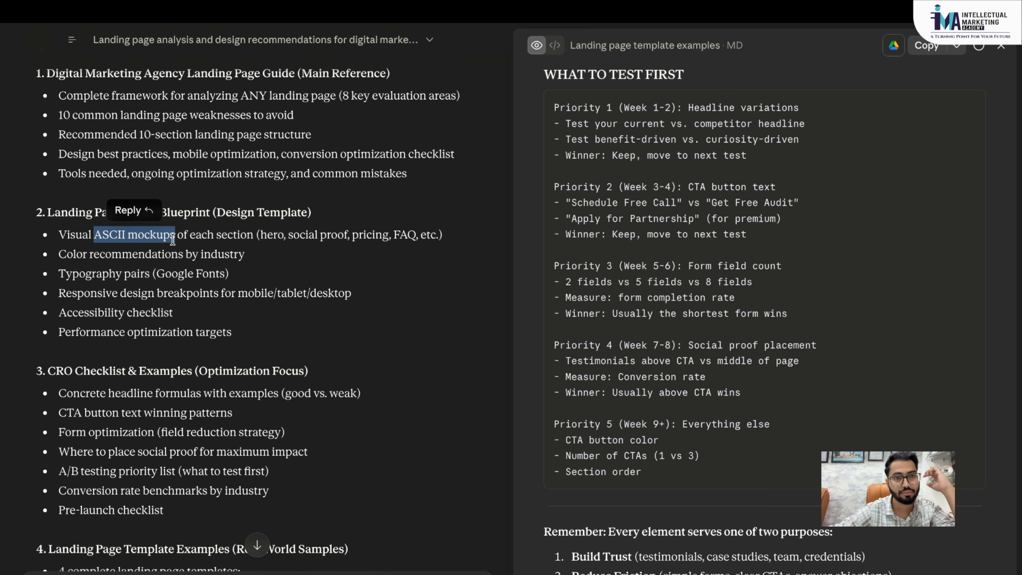
{"action": "scroll", "coordinate": [221, 326], "scroll_direction": "down", "scroll_amount": 3}
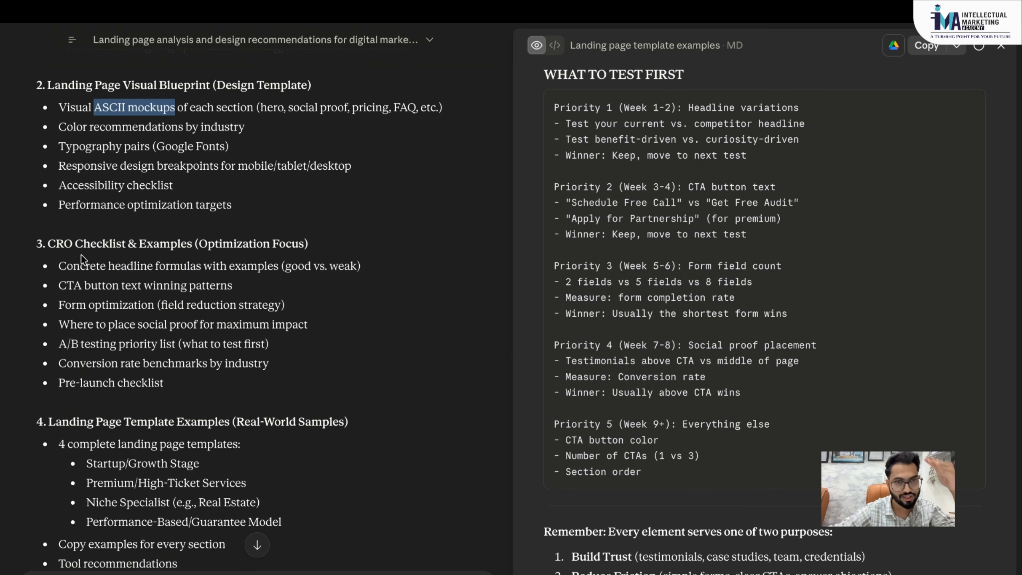
{"action": "scroll", "coordinate": [81, 254], "scroll_direction": "down", "scroll_amount": 1}
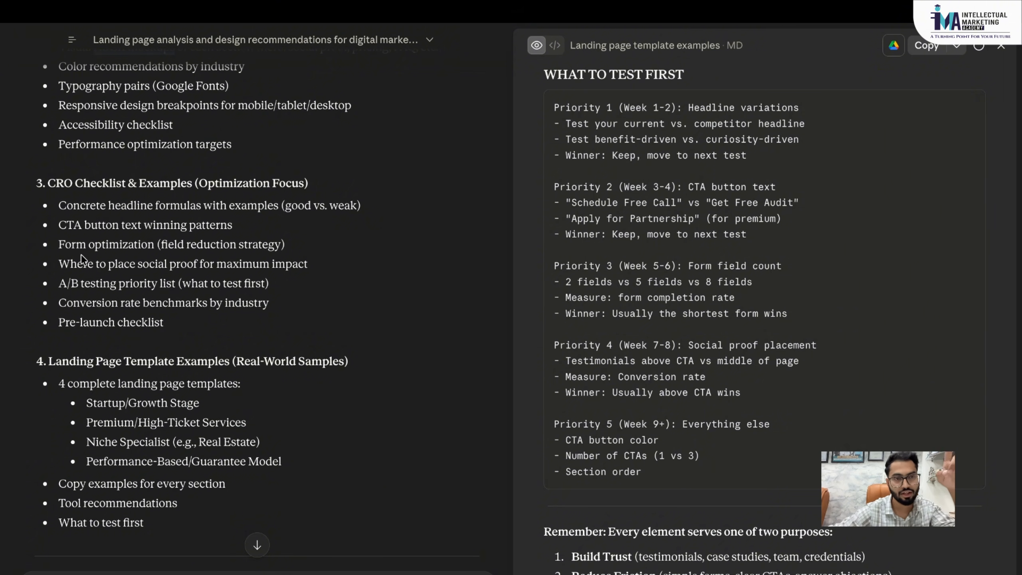
{"action": "scroll", "coordinate": [81, 254], "scroll_direction": "down", "scroll_amount": 3}
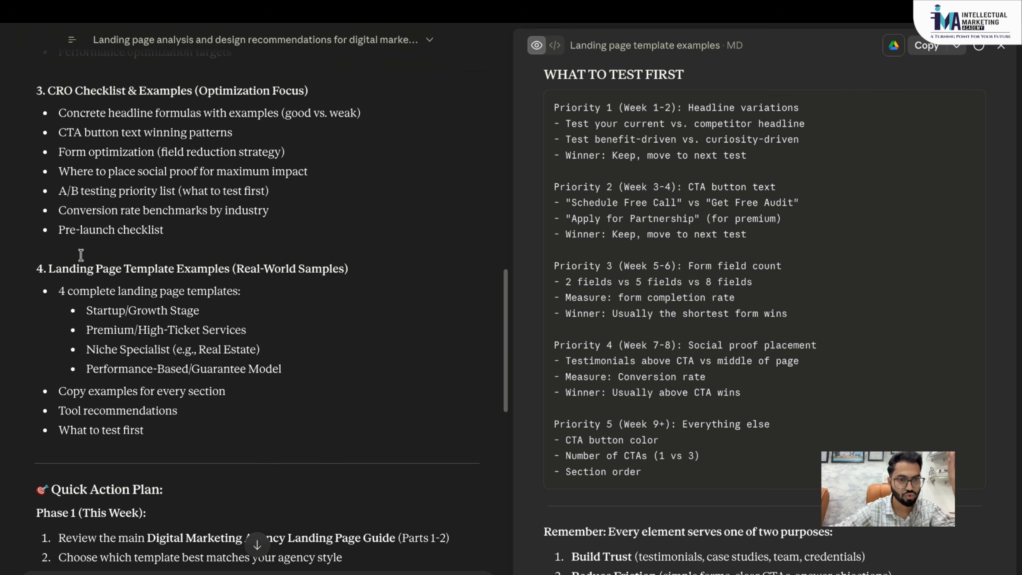
{"action": "scroll", "coordinate": [83, 258], "scroll_direction": "down", "scroll_amount": 5}
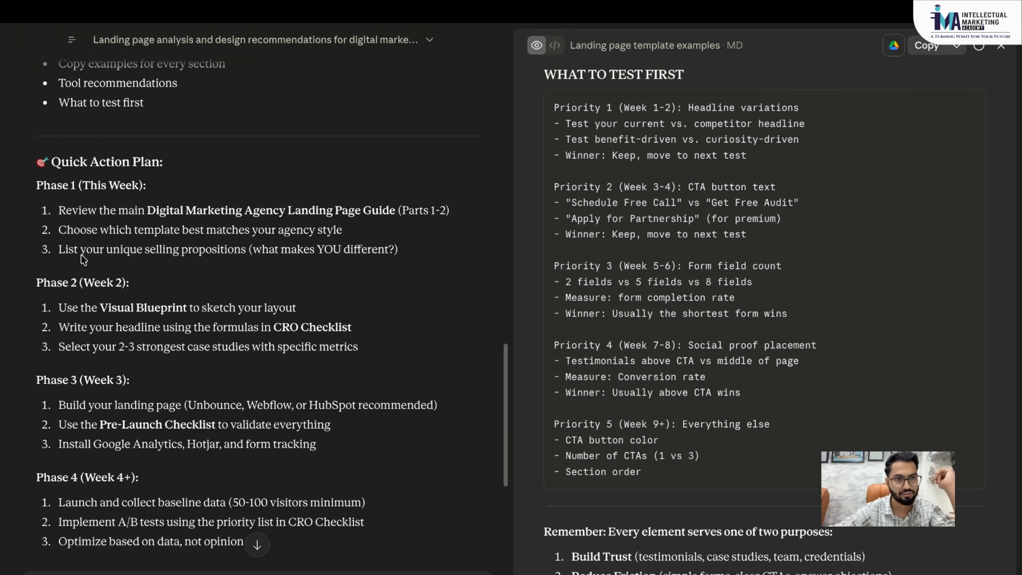
{"action": "scroll", "coordinate": [71, 173], "scroll_direction": "down", "scroll_amount": 1}
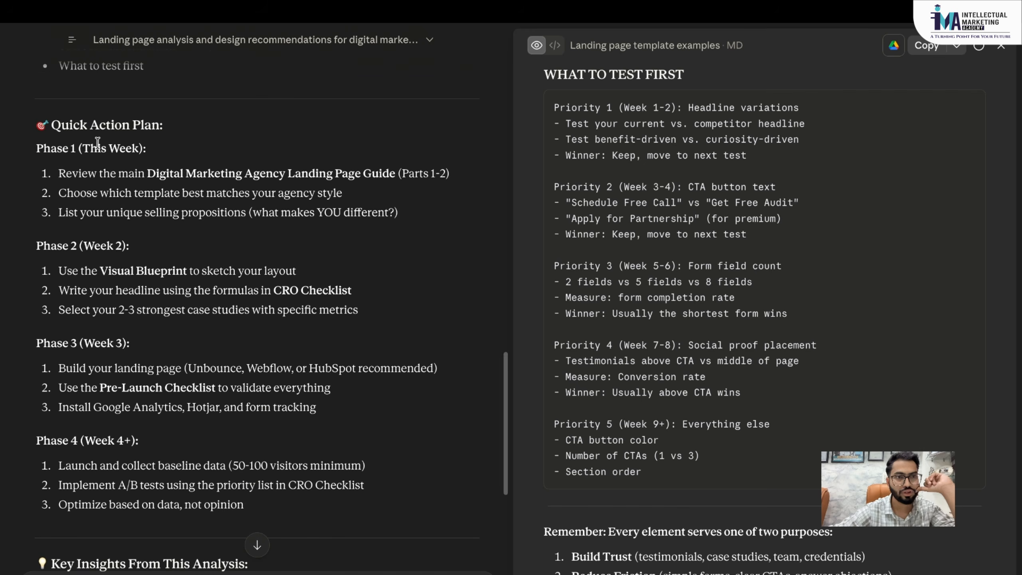
{"action": "scroll", "coordinate": [137, 192], "scroll_direction": "down", "scroll_amount": 1}
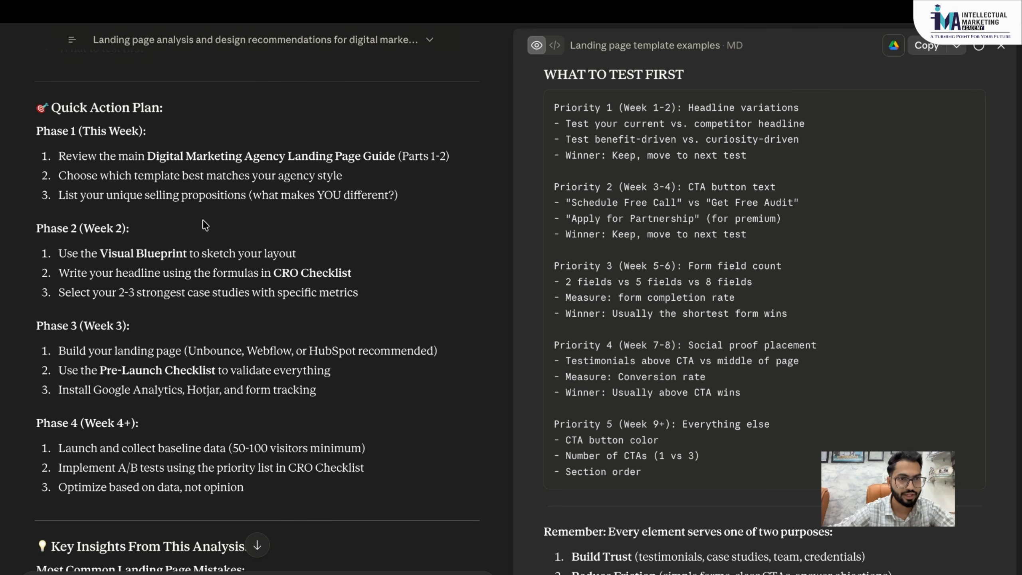
{"action": "scroll", "coordinate": [203, 220], "scroll_direction": "down", "scroll_amount": 1}
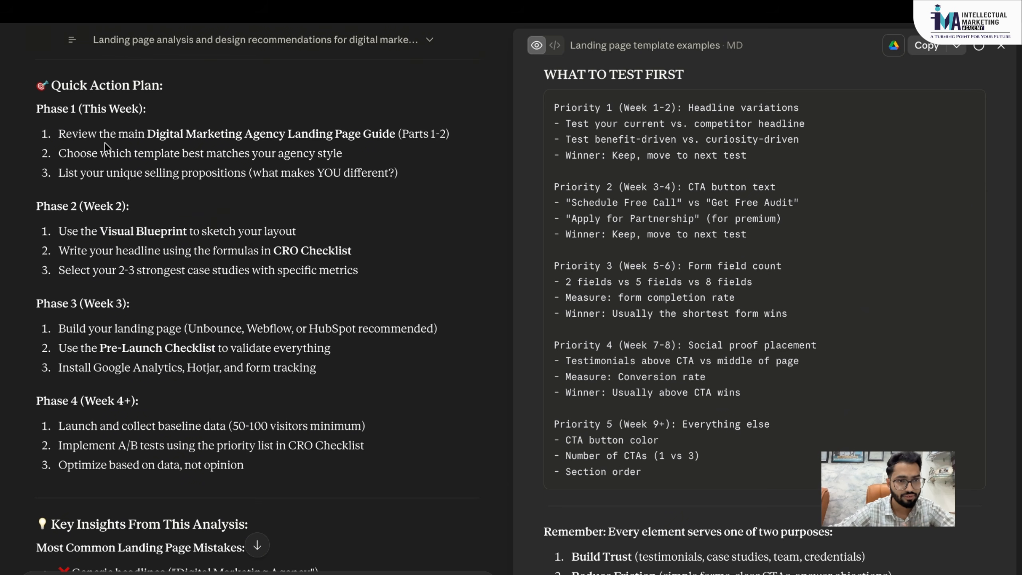
{"action": "scroll", "coordinate": [106, 146], "scroll_direction": "down", "scroll_amount": 3}
{"action": "scroll", "coordinate": [132, 232], "scroll_direction": "down", "scroll_amount": 2}
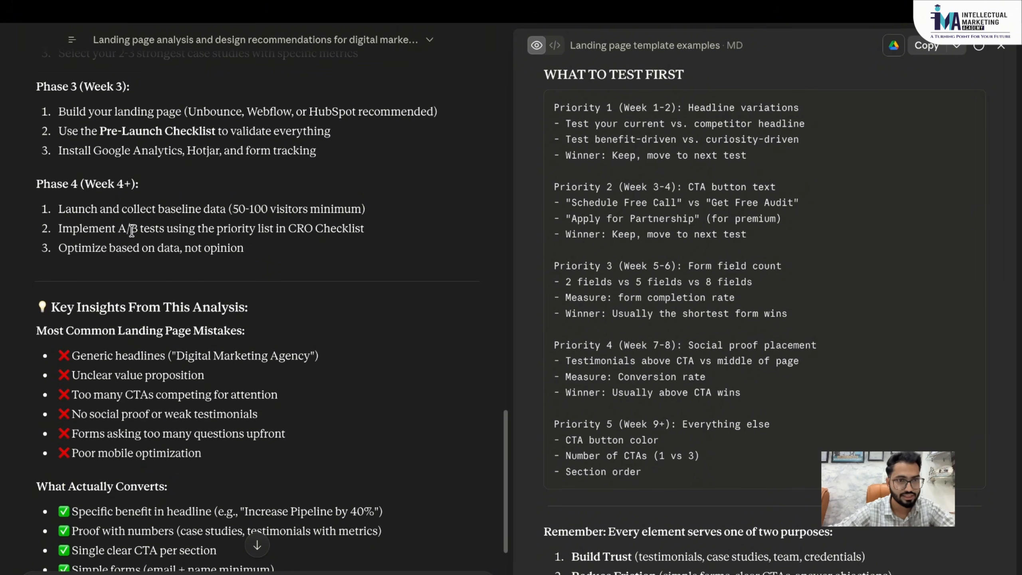
{"action": "scroll", "coordinate": [132, 232], "scroll_direction": "down", "scroll_amount": 3}
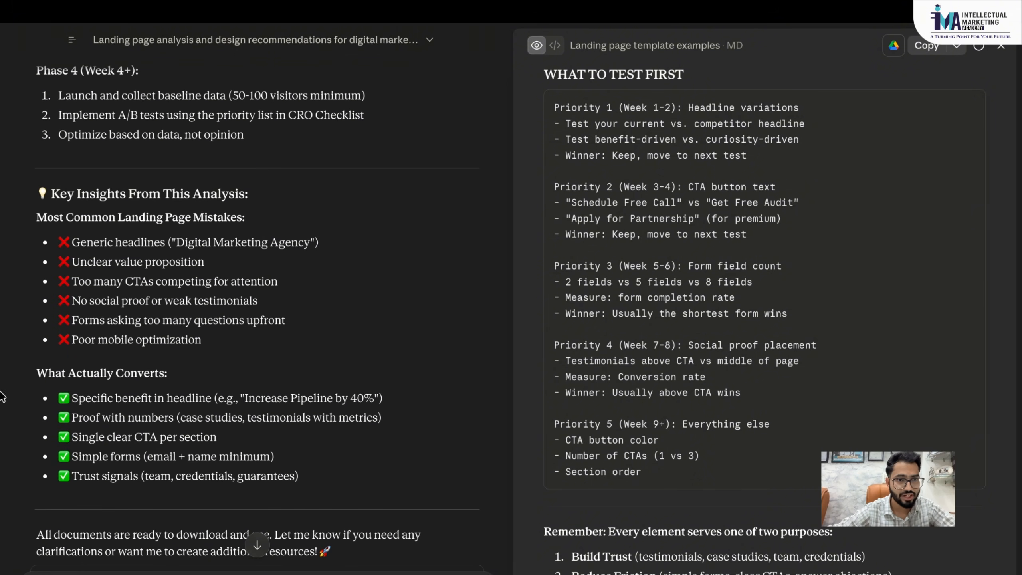
{"action": "scroll", "coordinate": [203, 313], "scroll_direction": "down", "scroll_amount": 1}
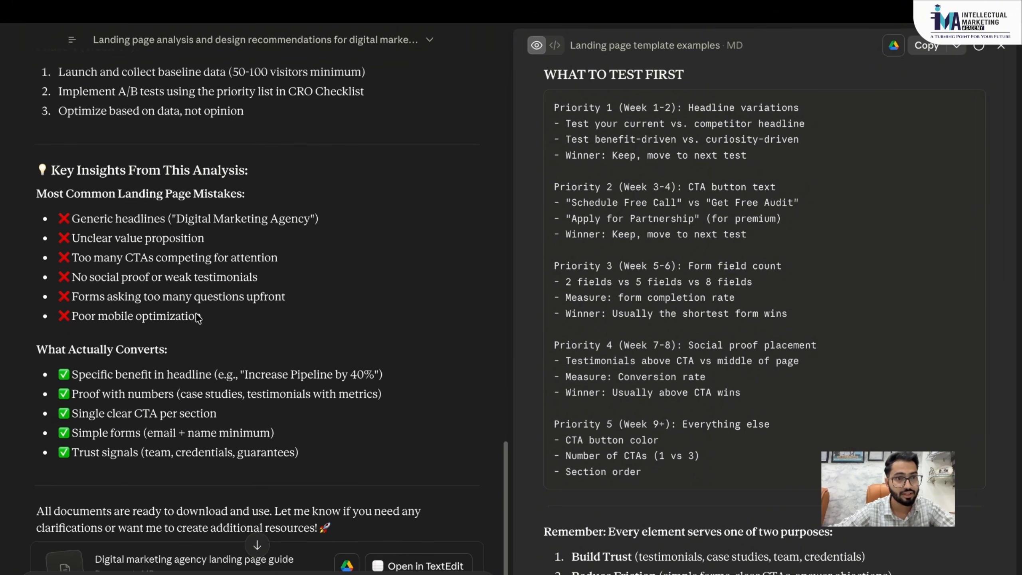
{"action": "scroll", "coordinate": [114, 244], "scroll_direction": "down", "scroll_amount": 2}
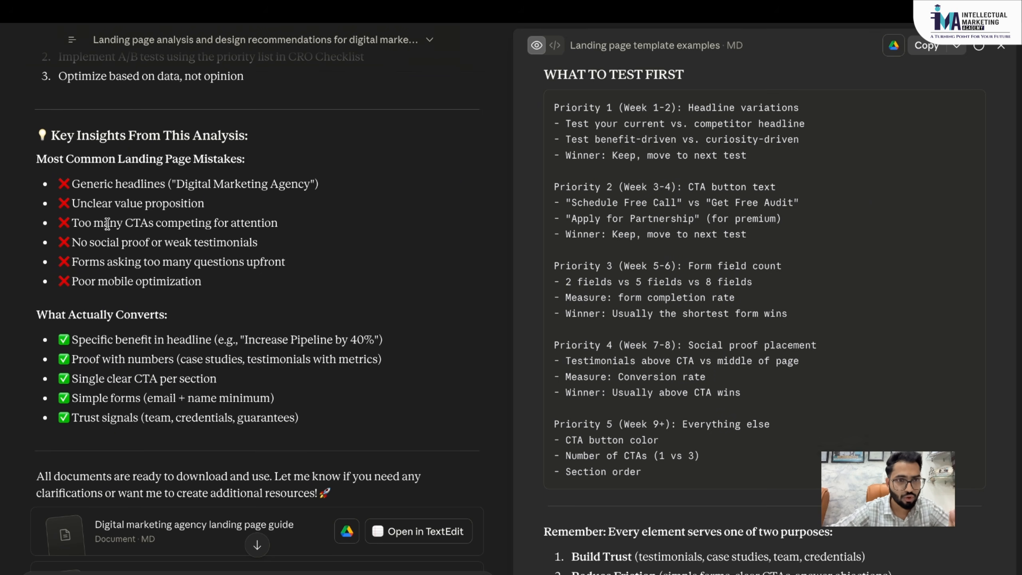
{"action": "scroll", "coordinate": [107, 224], "scroll_direction": "down", "scroll_amount": 1}
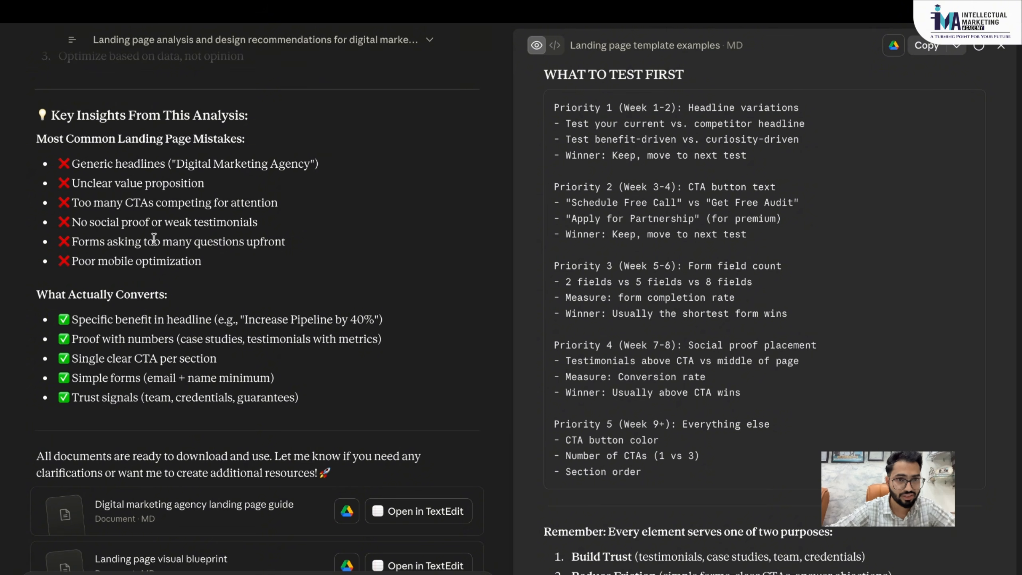
{"action": "scroll", "coordinate": [153, 239], "scroll_direction": "down", "scroll_amount": 1}
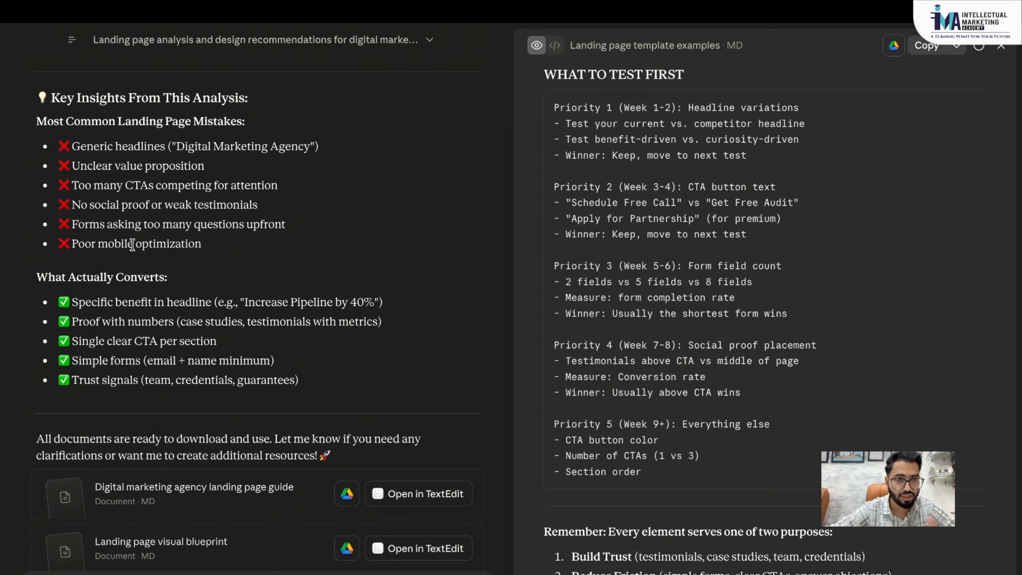
{"action": "scroll", "coordinate": [132, 245], "scroll_direction": "down", "scroll_amount": 3}
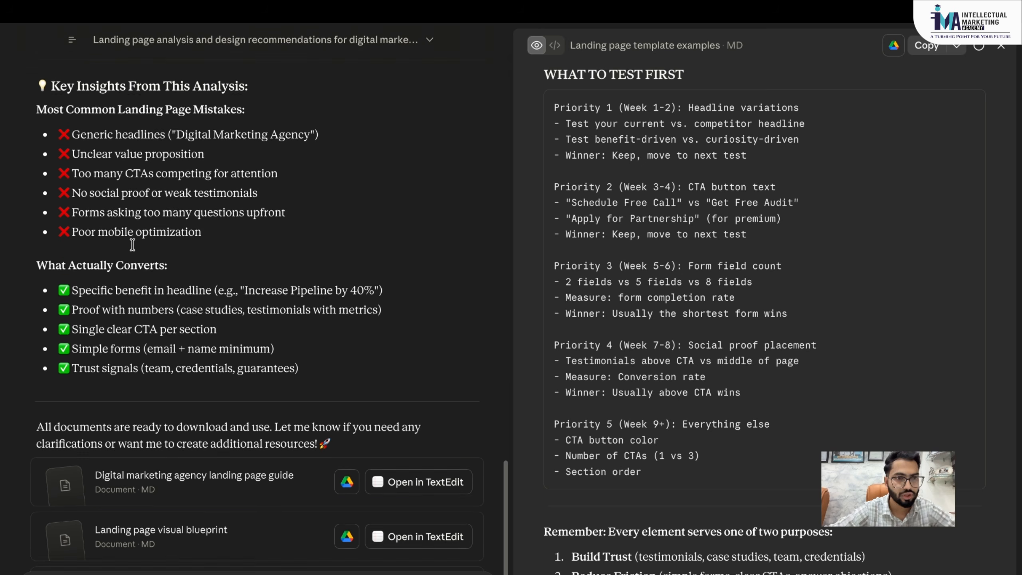
{"action": "scroll", "coordinate": [140, 298], "scroll_direction": "down", "scroll_amount": 1}
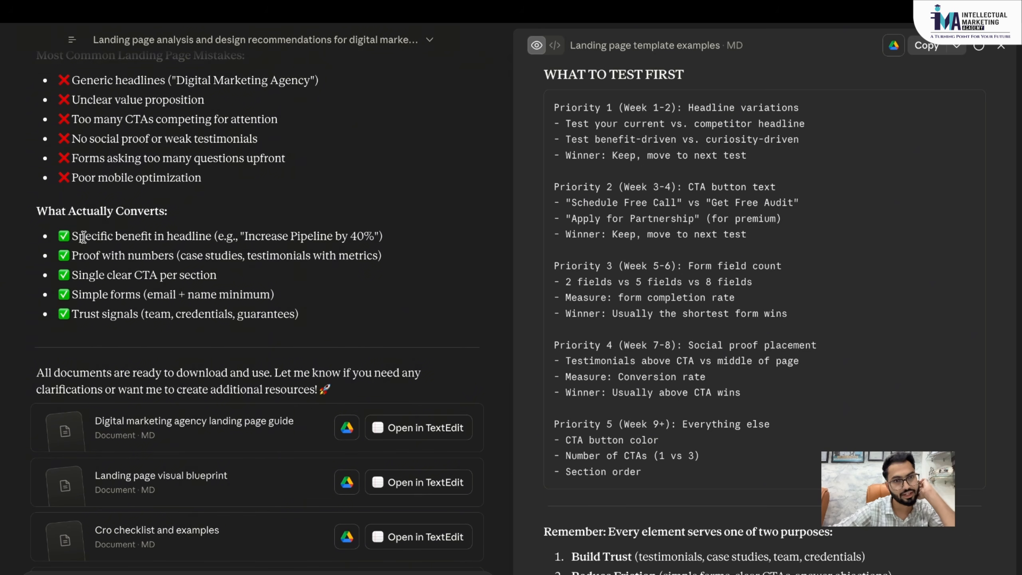
{"action": "scroll", "coordinate": [145, 254], "scroll_direction": "down", "scroll_amount": 1}
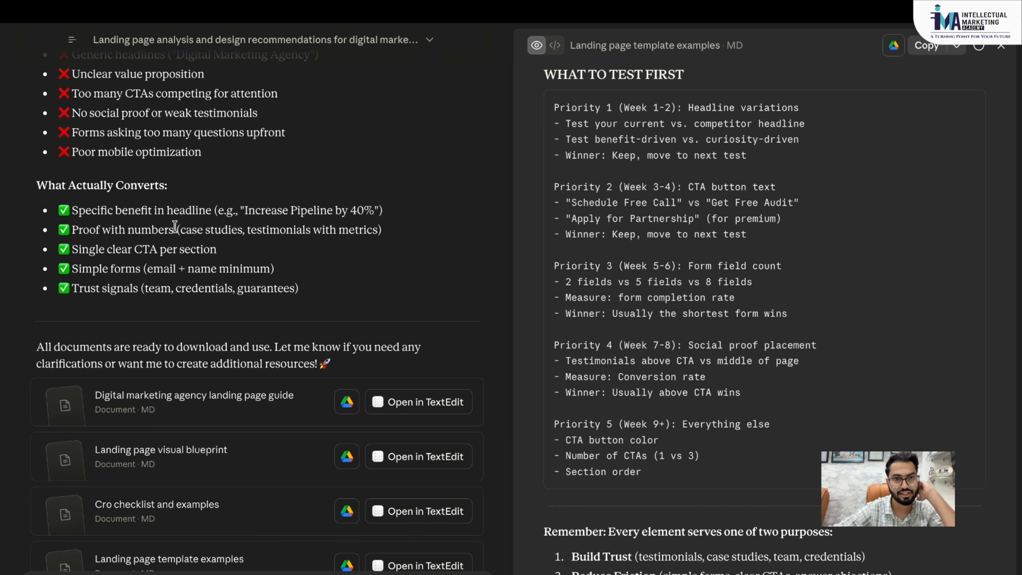
{"action": "scroll", "coordinate": [177, 226], "scroll_direction": "down", "scroll_amount": 1}
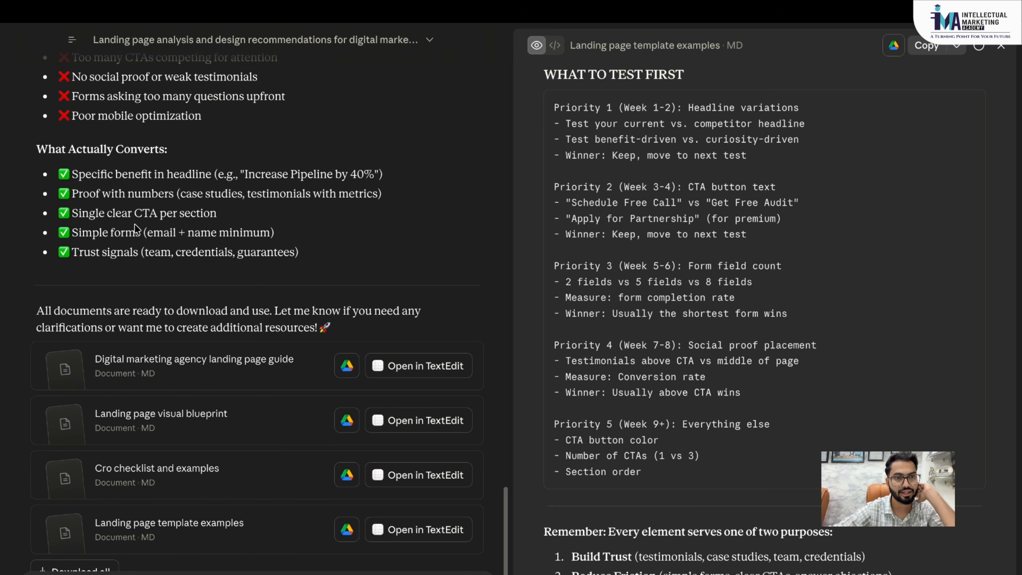
{"action": "scroll", "coordinate": [200, 226], "scroll_direction": "down", "scroll_amount": 4}
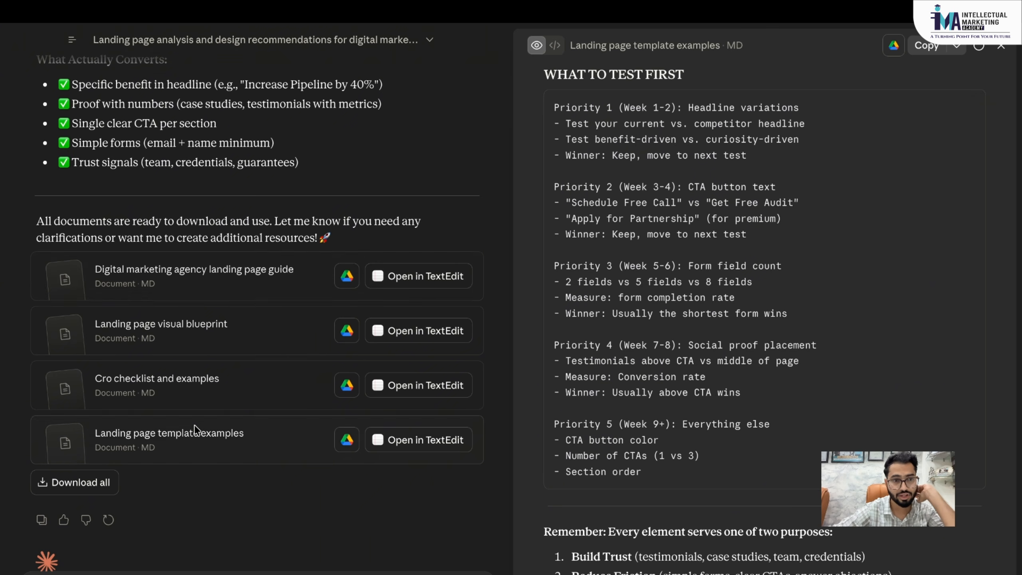
{"action": "scroll", "coordinate": [173, 242], "scroll_direction": "down", "scroll_amount": 2}
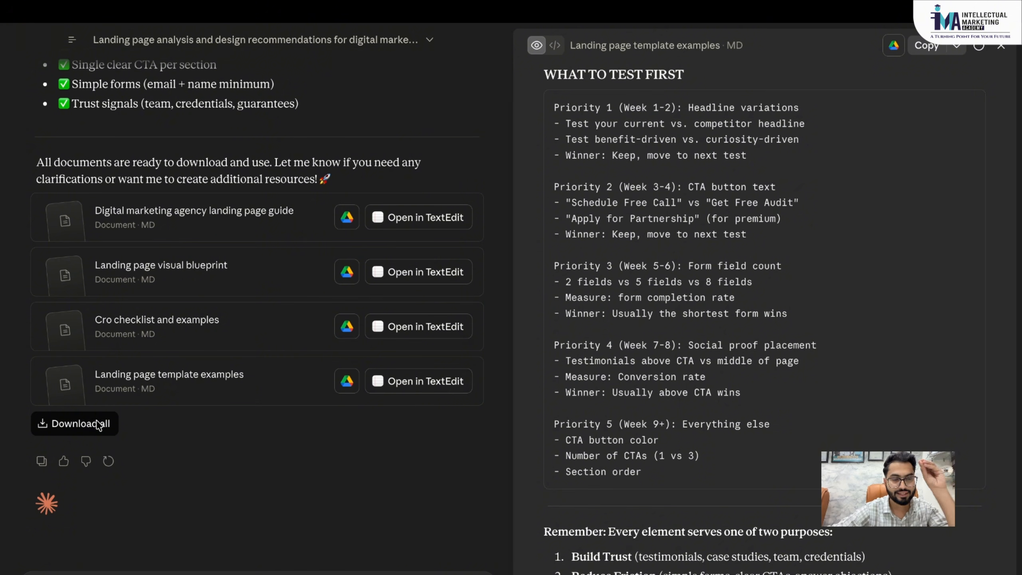
{"action": "scroll", "coordinate": [190, 241], "scroll_direction": "up", "scroll_amount": 10}
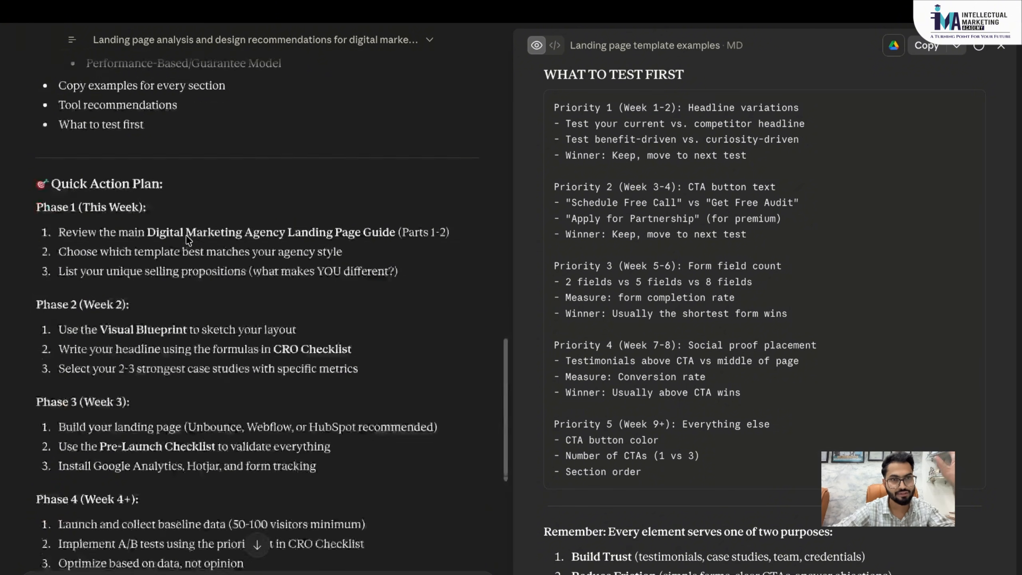
{"action": "scroll", "coordinate": [189, 241], "scroll_direction": "down", "scroll_amount": 10}
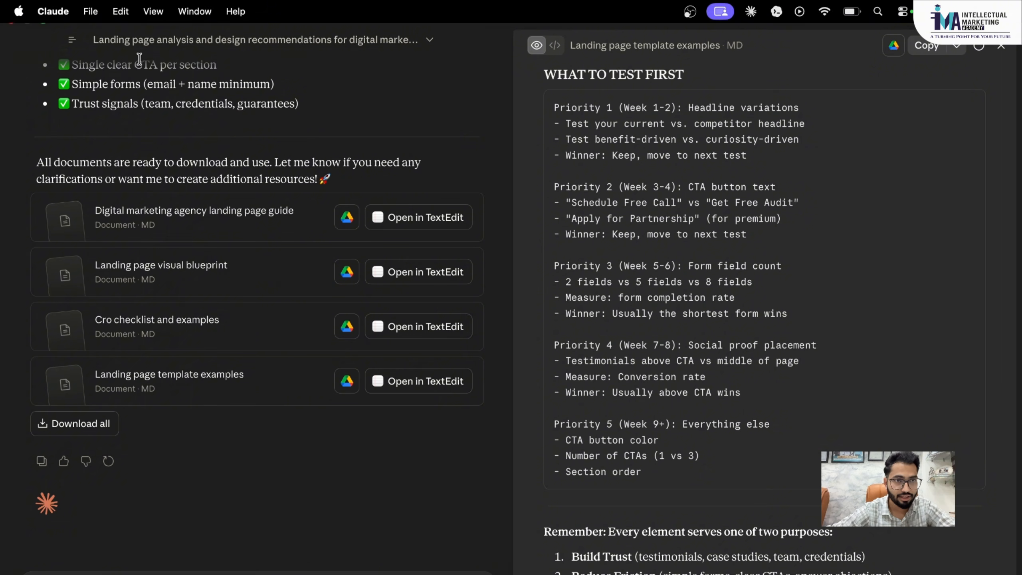
- Visit the Code workspace, open and cancel the attach-file dialog, then return to the chat
{"action": "mouse_move", "coordinate": [72, 40]}
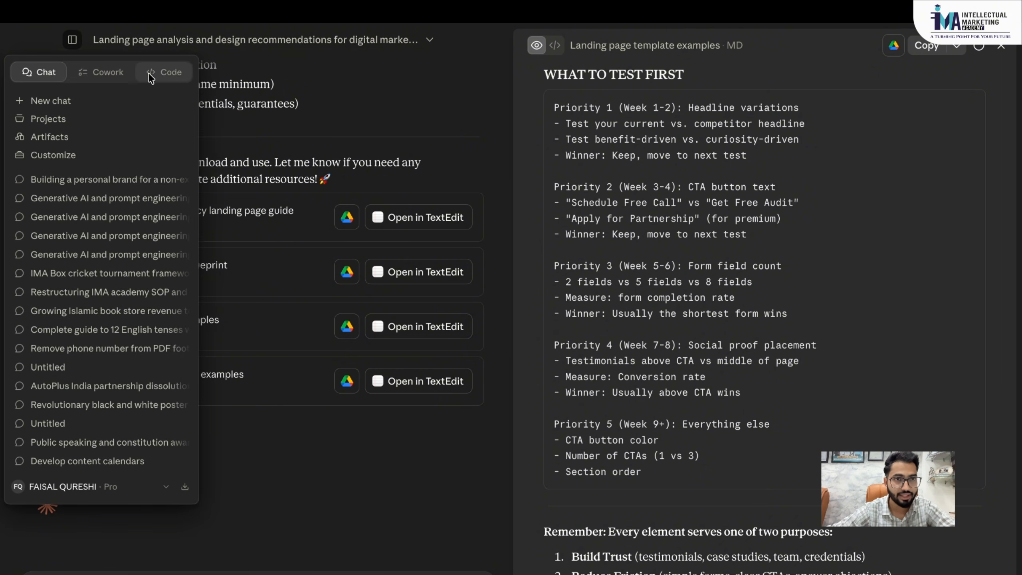
{"action": "left_click", "coordinate": [166, 73]}
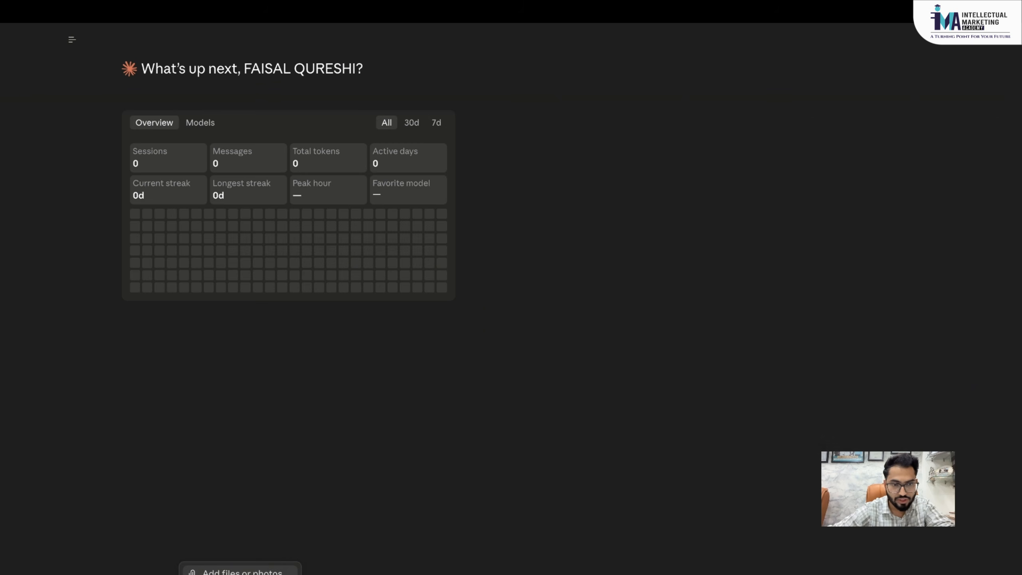
{"action": "left_click", "coordinate": [241, 572]}
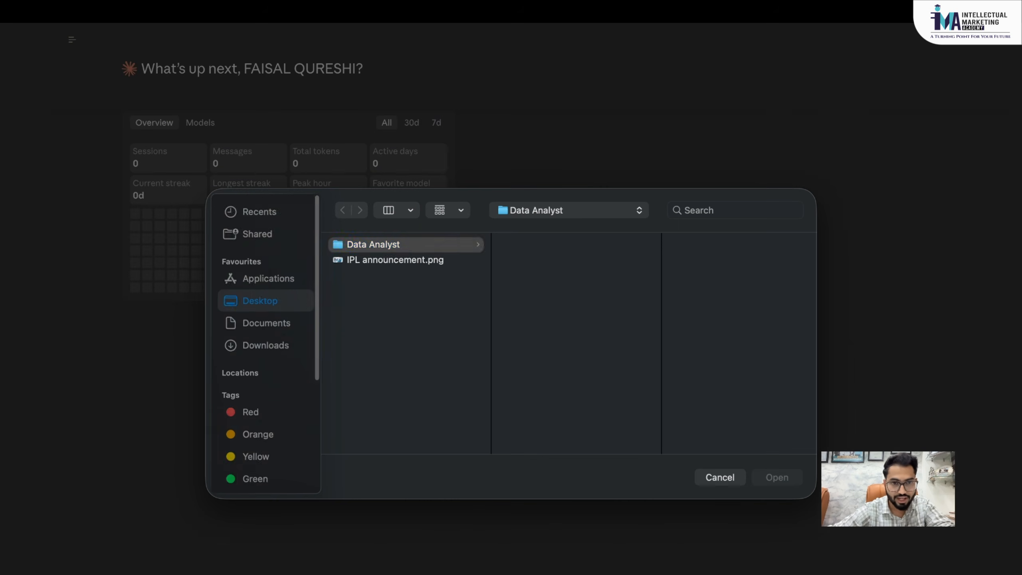
{"action": "left_click", "coordinate": [721, 478]}
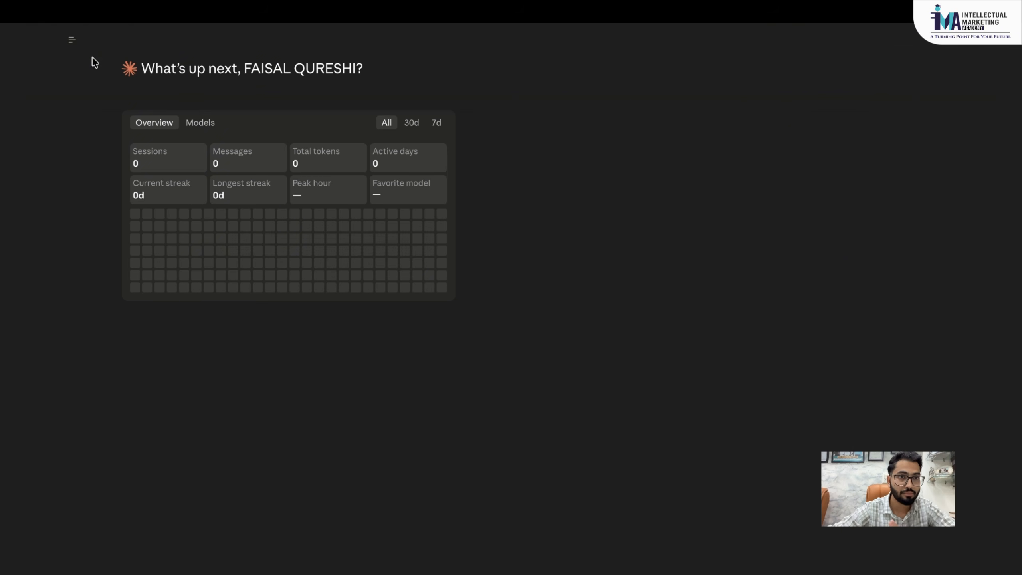
{"action": "mouse_move", "coordinate": [71, 40]}
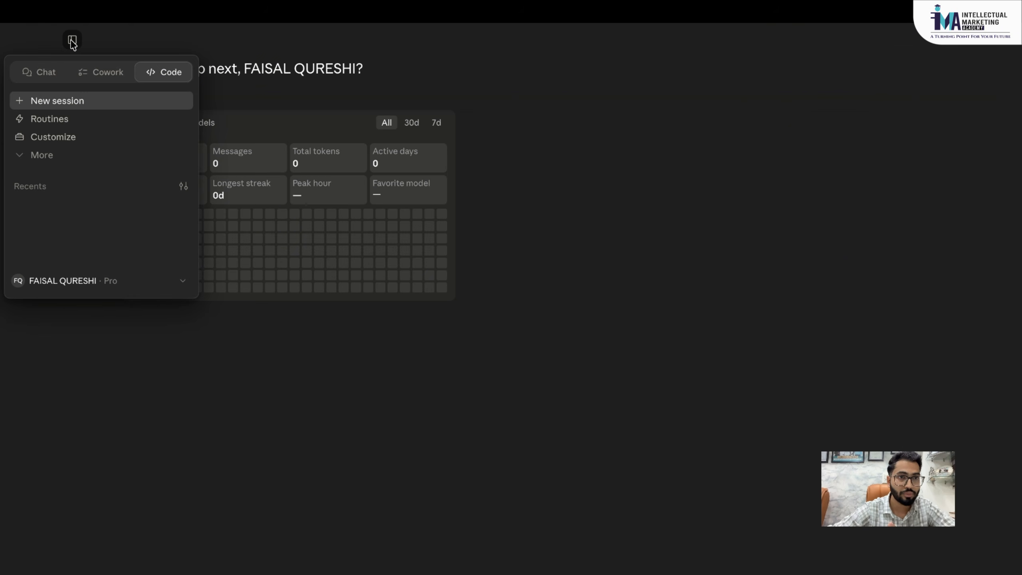
{"action": "left_click", "coordinate": [42, 75]}
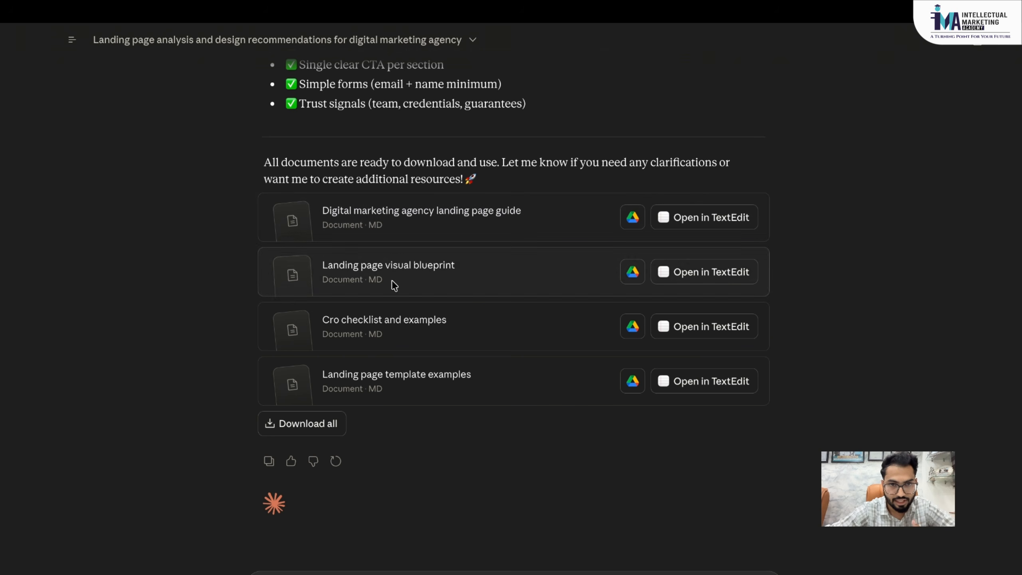
{"action": "left_click", "coordinate": [748, 217]}
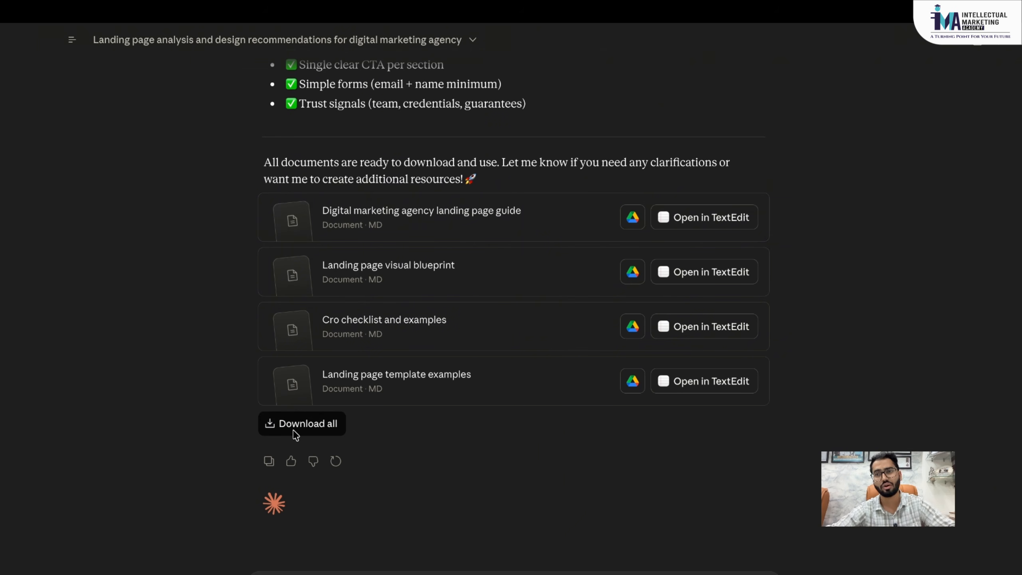
{"action": "scroll", "coordinate": [385, 260], "scroll_direction": "up", "scroll_amount": 20}
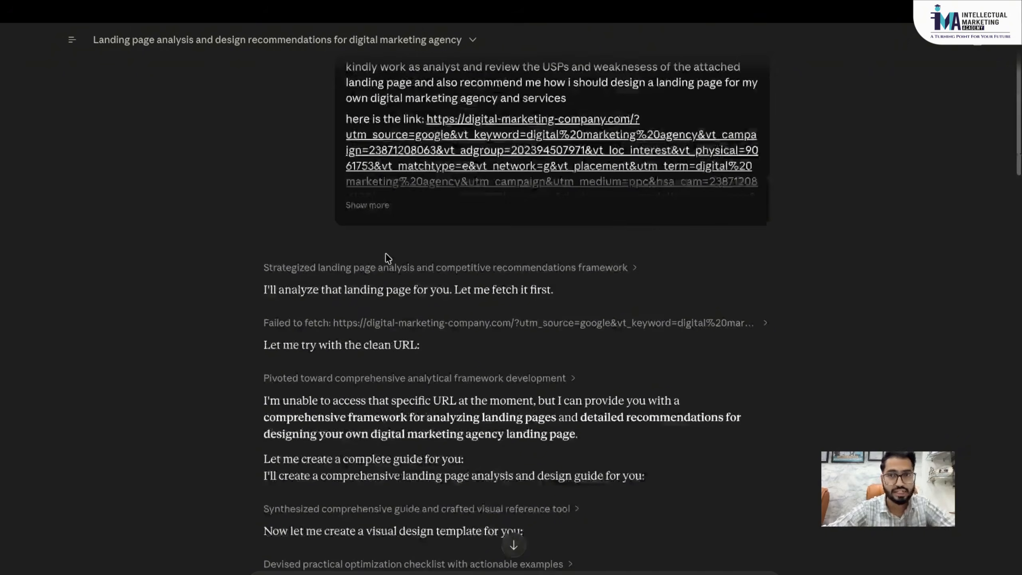
{"action": "scroll", "coordinate": [388, 258], "scroll_direction": "down", "scroll_amount": 20}
{"action": "scroll", "coordinate": [388, 258], "scroll_direction": "up", "scroll_amount": 20}
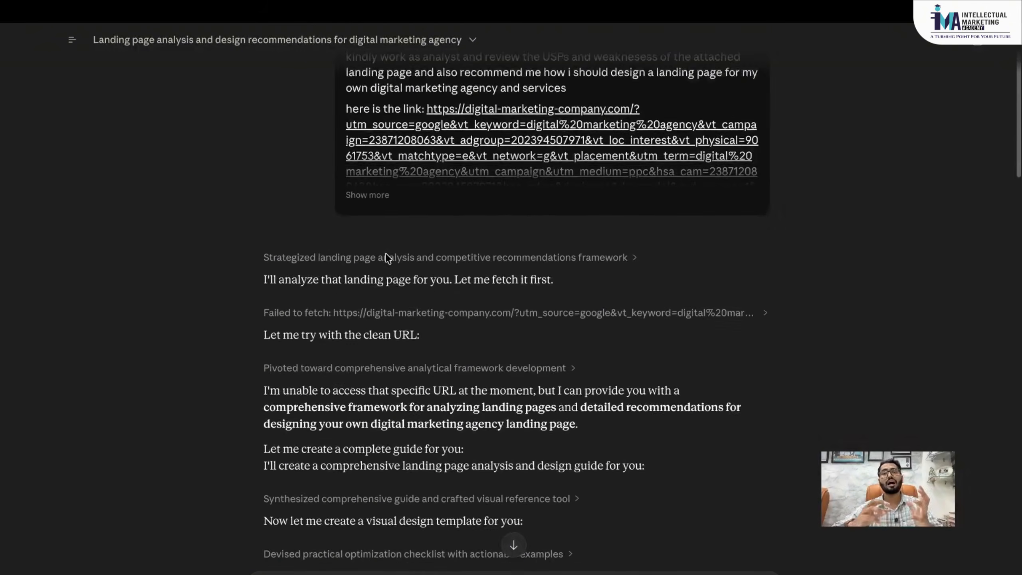
{"action": "scroll", "coordinate": [387, 258], "scroll_direction": "up", "scroll_amount": 1}
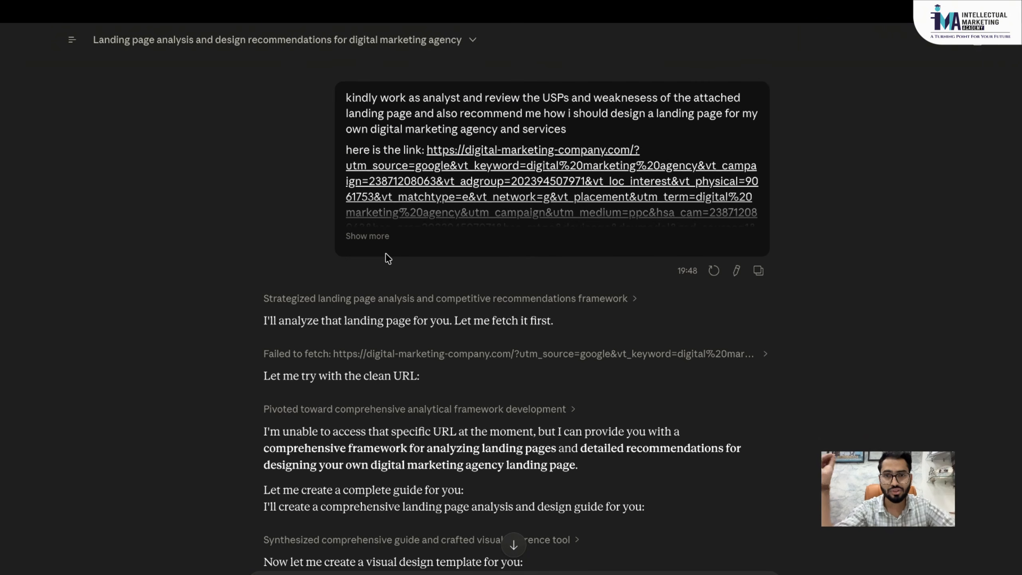
{"action": "scroll", "coordinate": [386, 254], "scroll_direction": "down", "scroll_amount": 1}
{"action": "scroll", "coordinate": [388, 258], "scroll_direction": "down", "scroll_amount": 1}
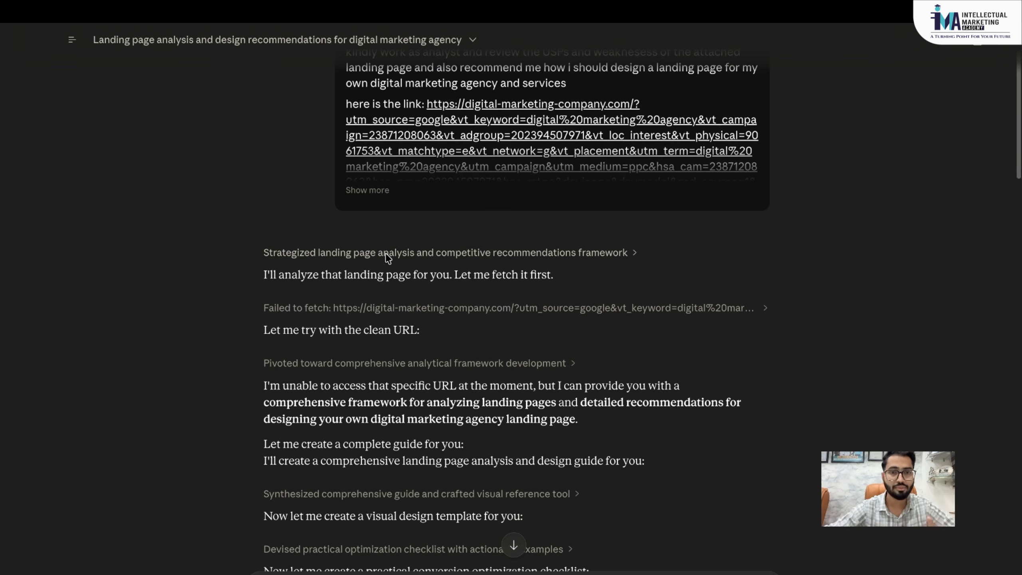
{"action": "scroll", "coordinate": [388, 258], "scroll_direction": "down", "scroll_amount": 15}
{"action": "scroll", "coordinate": [388, 258], "scroll_direction": "down", "scroll_amount": 20}
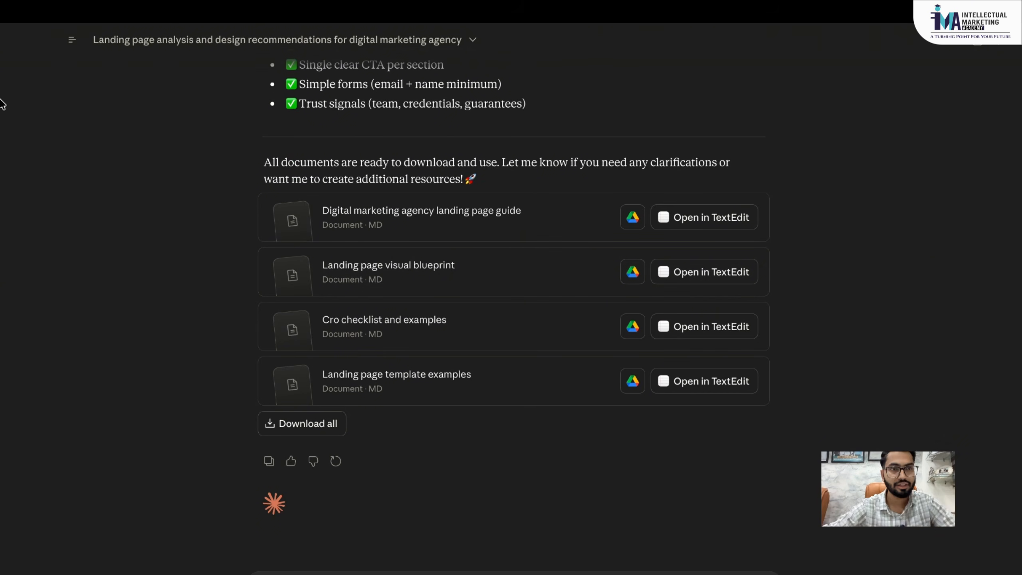
{"action": "mouse_move", "coordinate": [73, 43]}
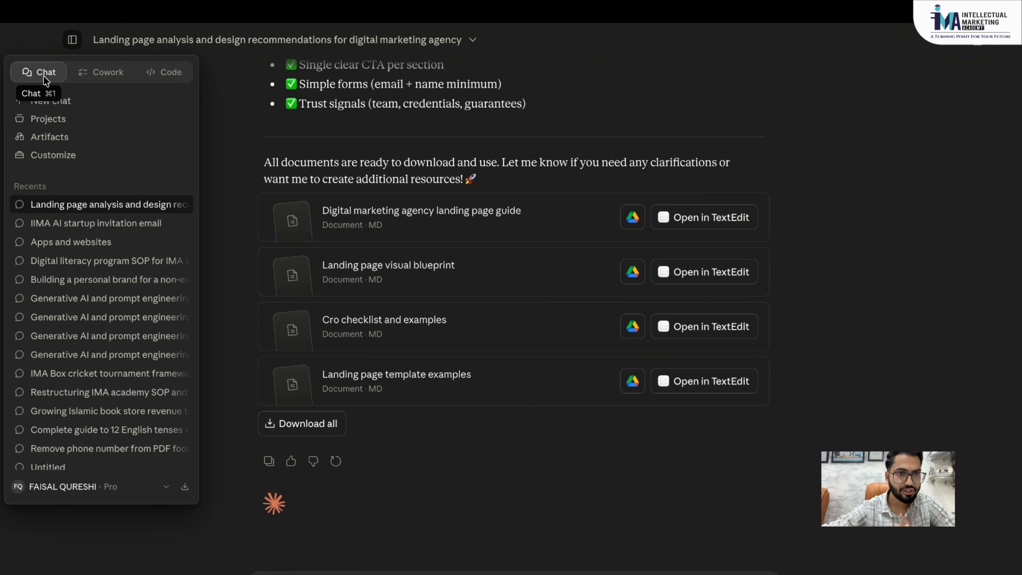
- View the How to use Claude example project, then return to the full Projects list
{"action": "left_click", "coordinate": [51, 117]}
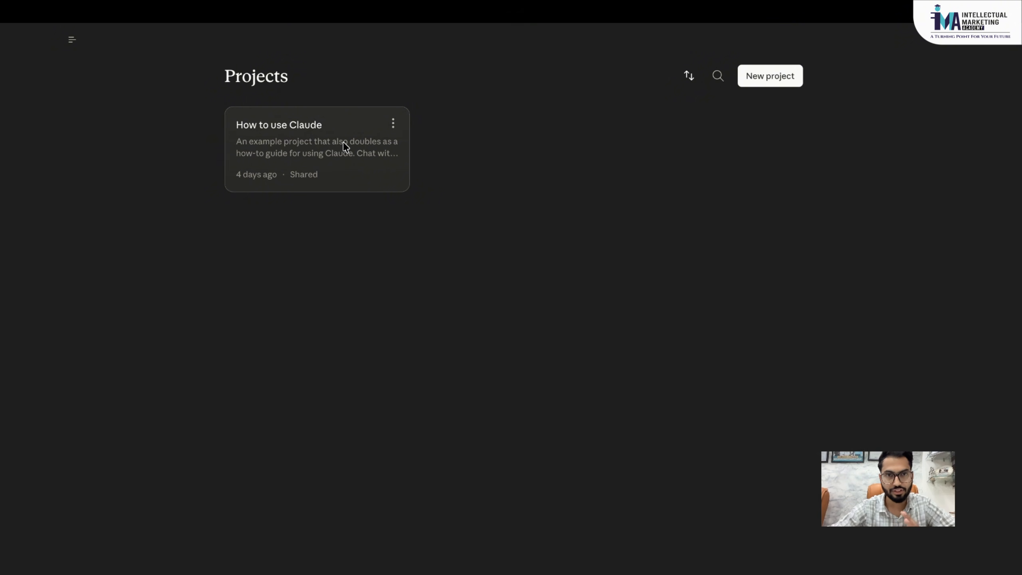
{"action": "left_click", "coordinate": [321, 137]}
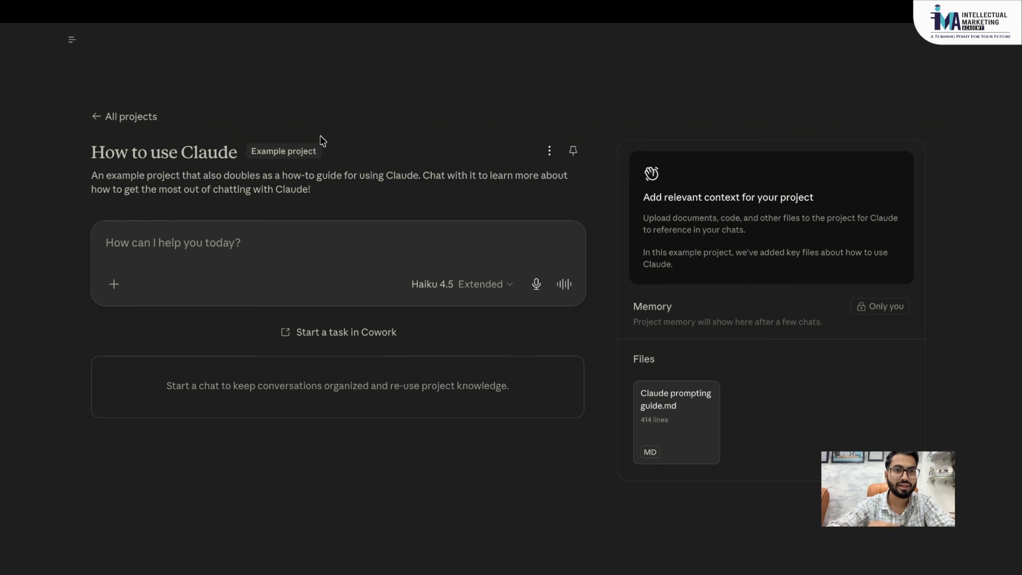
{"action": "left_click", "coordinate": [100, 116]}
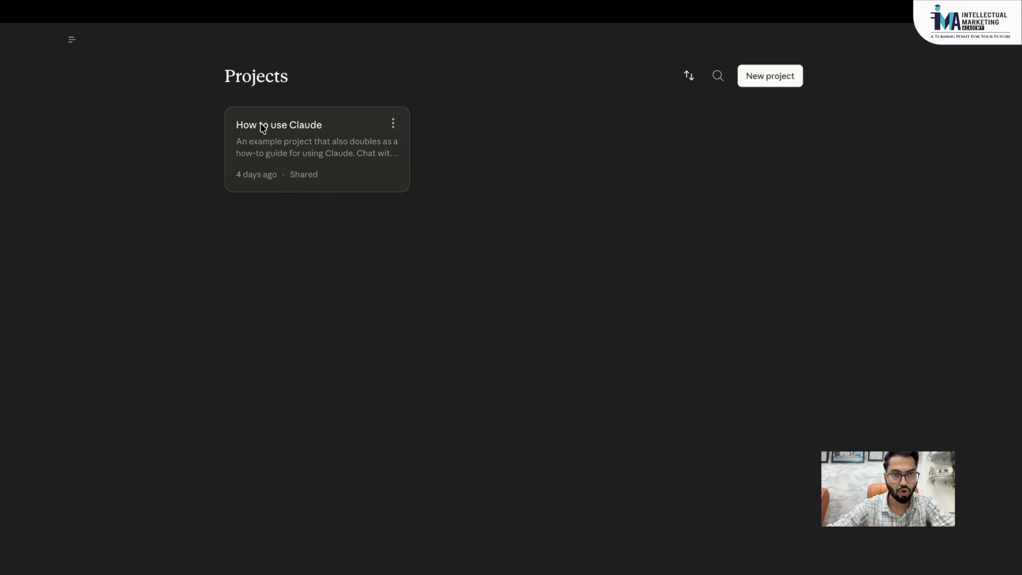
- Start a new project and name it 'Script For Client'
{"action": "left_click", "coordinate": [767, 76]}
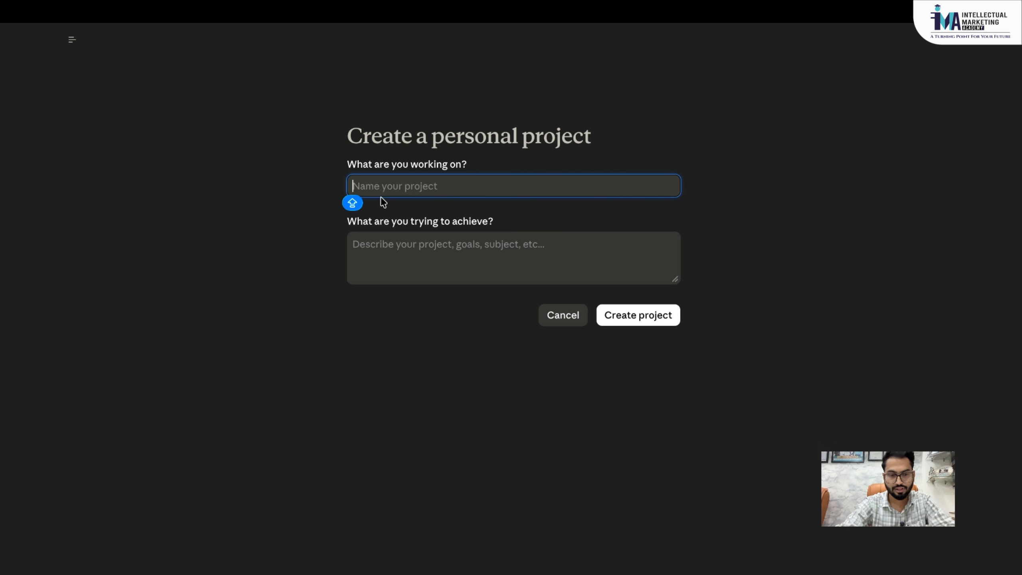
{"action": "type", "text": "Script For"}
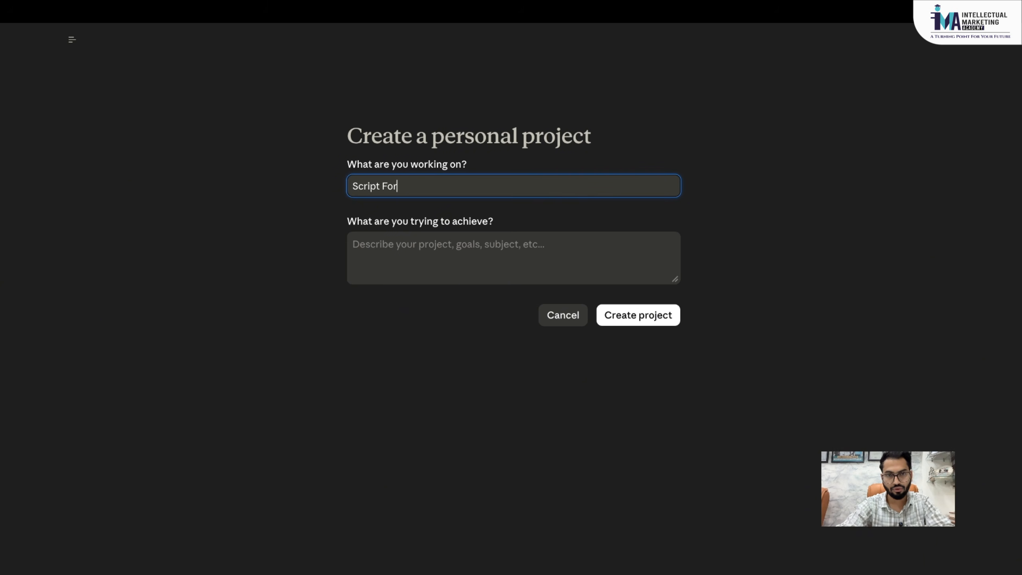
{"action": "type", "text": " cllient"}
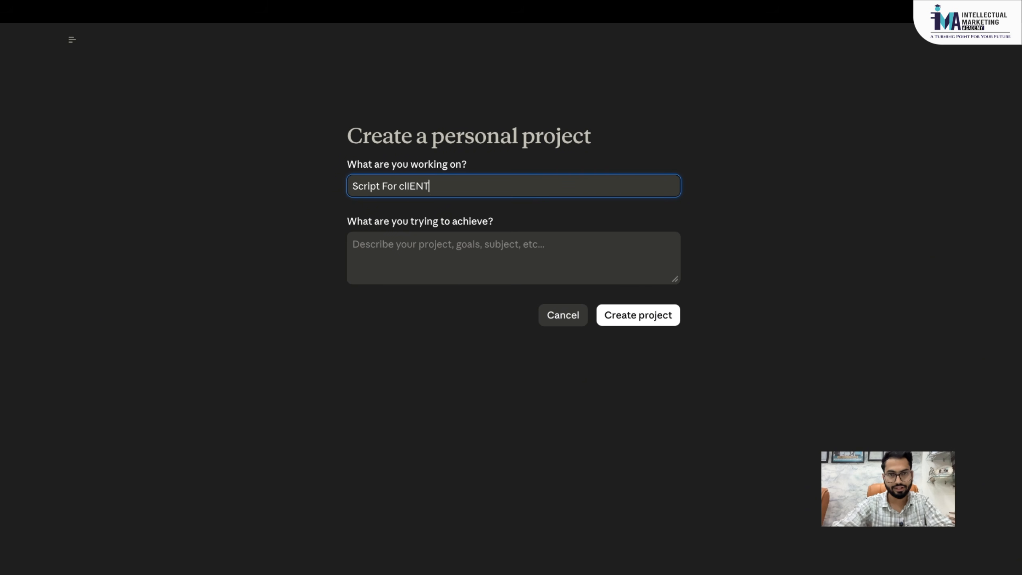
{"action": "key", "text": "BackSpace"}
{"action": "key", "text": "BackSpace"}
{"action": "key", "text": "BackSpace"}
{"action": "key", "text": "BackSpace"}
{"action": "key", "text": "BackSpace"}
{"action": "key", "text": "BackSpace"}
{"action": "type", "text": "C"}
{"action": "key", "text": "BackSpace"}
{"action": "key", "text": "BackSpace"}
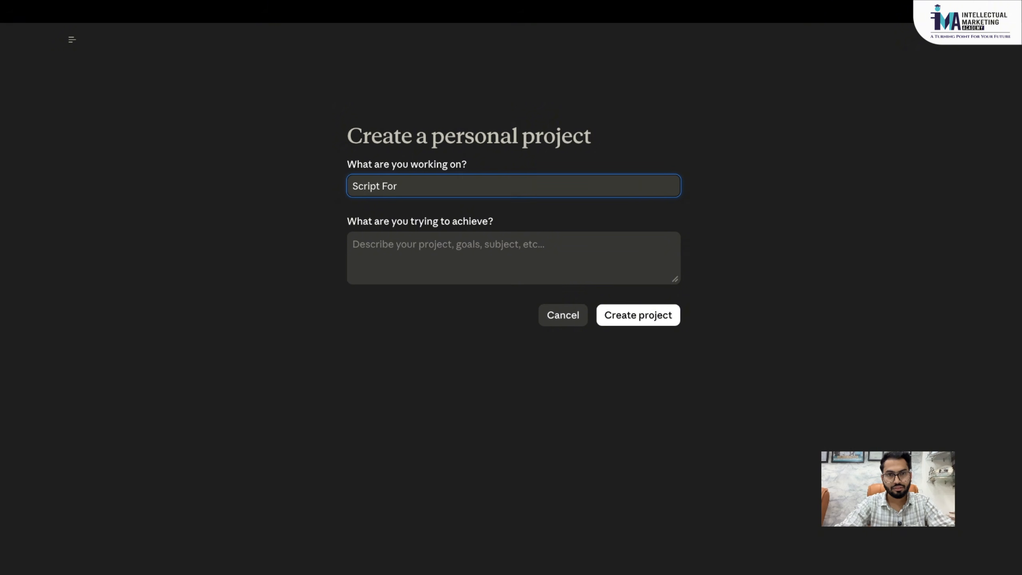
{"action": "type", "text": "Client"}
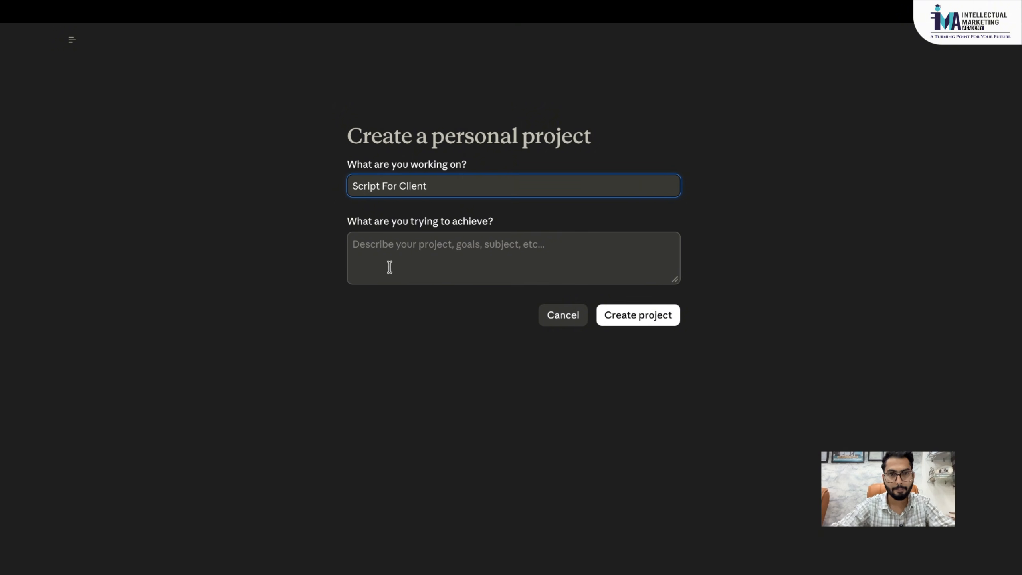
- Describe its goal as a script writer for clients in different industries, and create it
{"action": "left_click", "coordinate": [411, 274]}
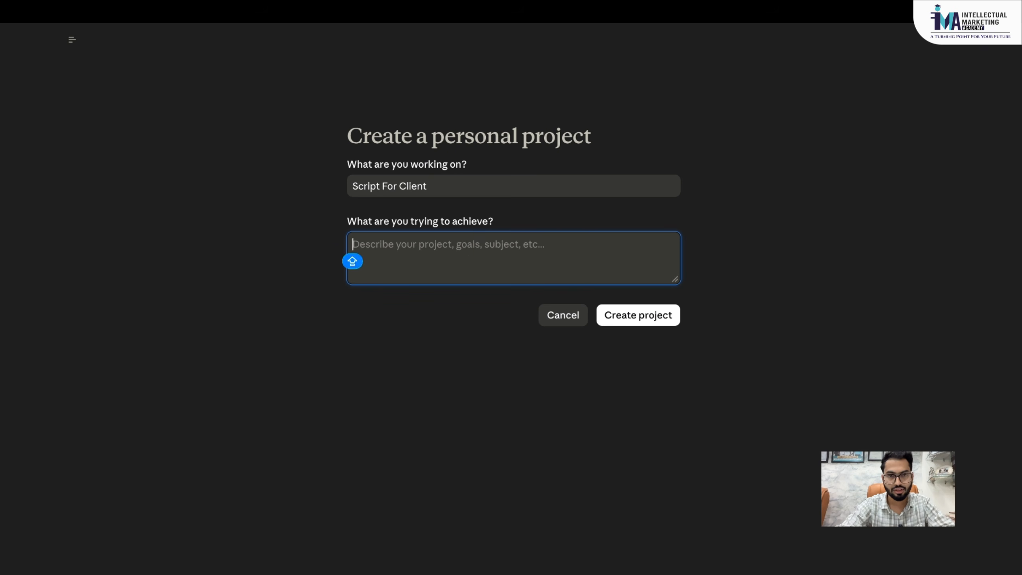
{"action": "type", "text": "A"}
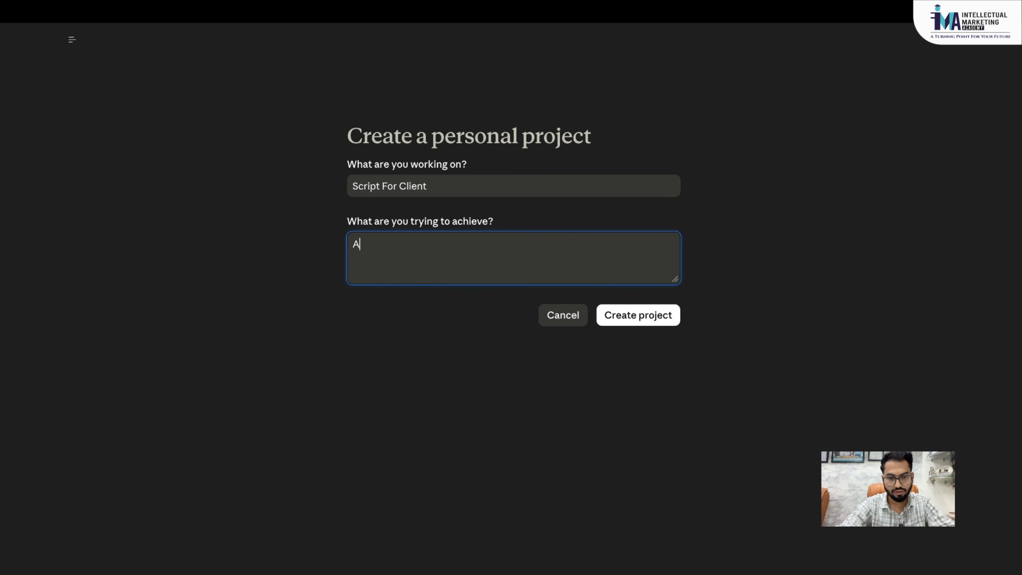
{"action": "type", "text": "ct as script"}
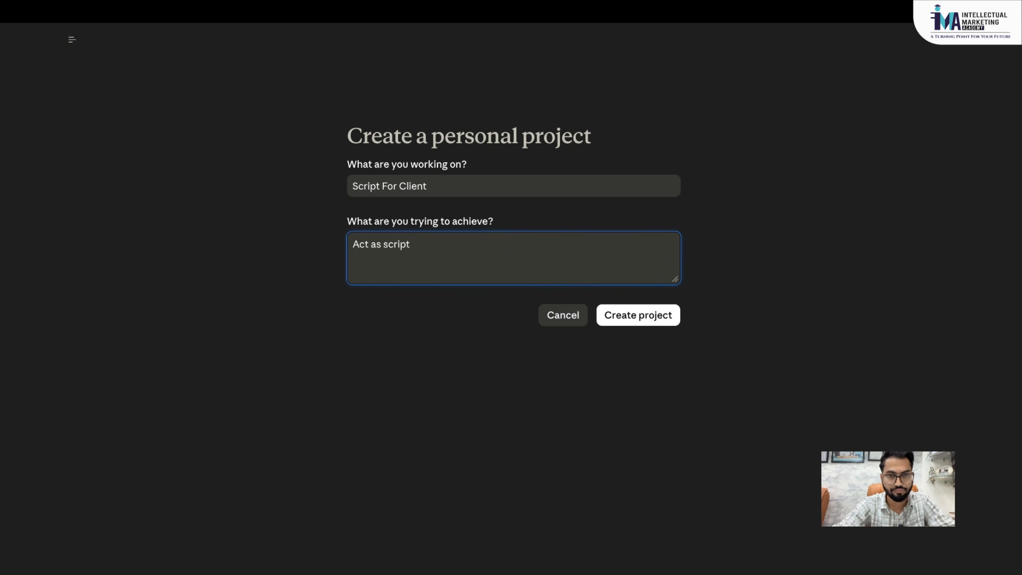
{"action": "type", "text": "writer for"}
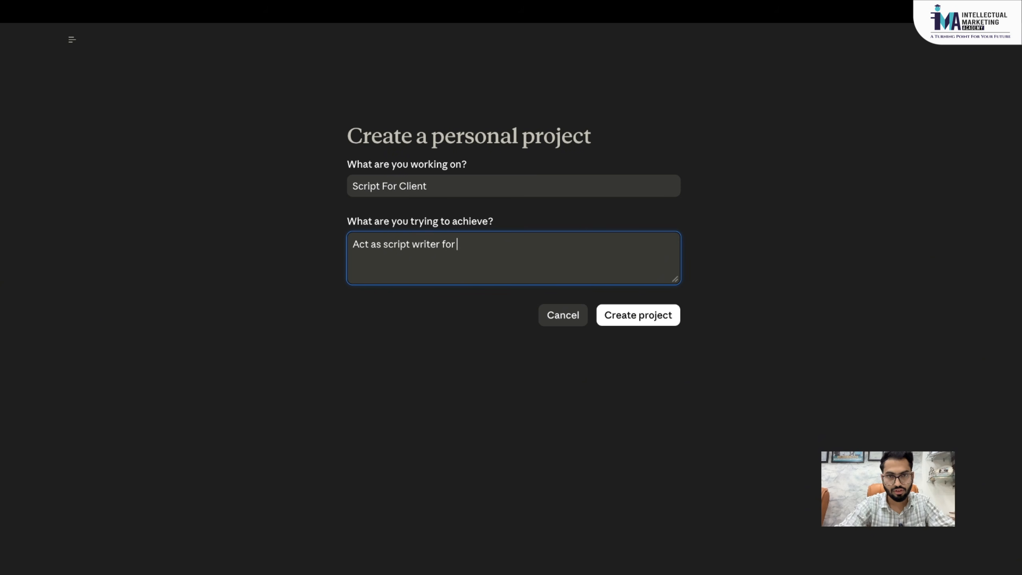
{"action": "type", "text": " my differneat"}
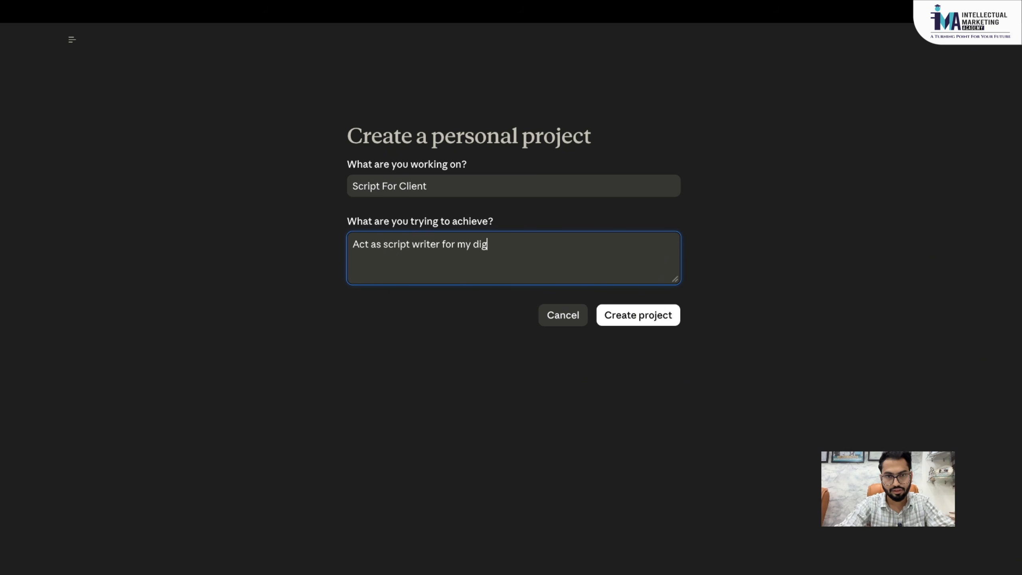
{"action": "key", "text": "BackSpace"}
{"action": "key", "text": "BackSpace"}
{"action": "key", "text": "BackSpace"}
{"action": "type", "text": "t"}
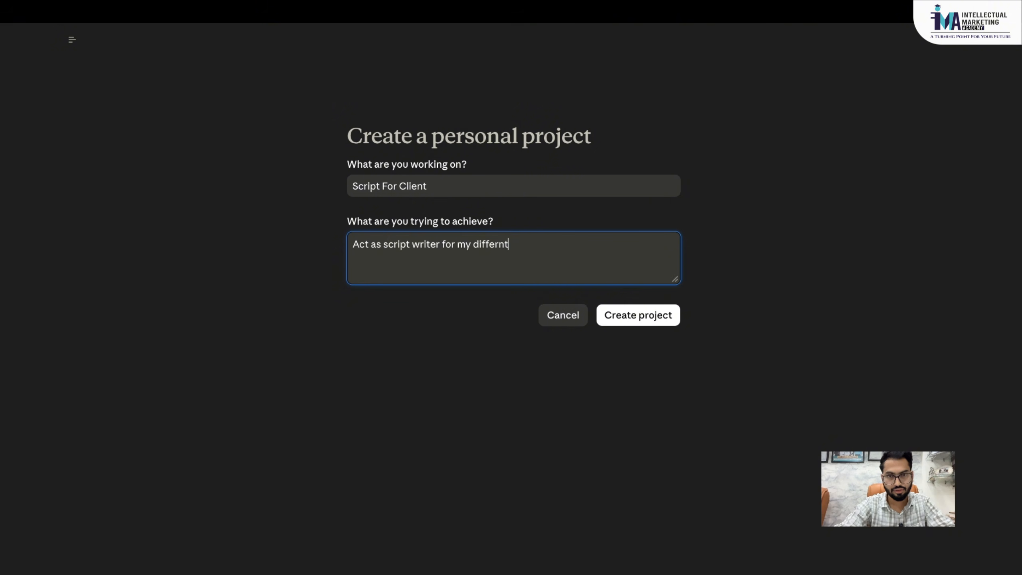
{"action": "type", "text": " client s "}
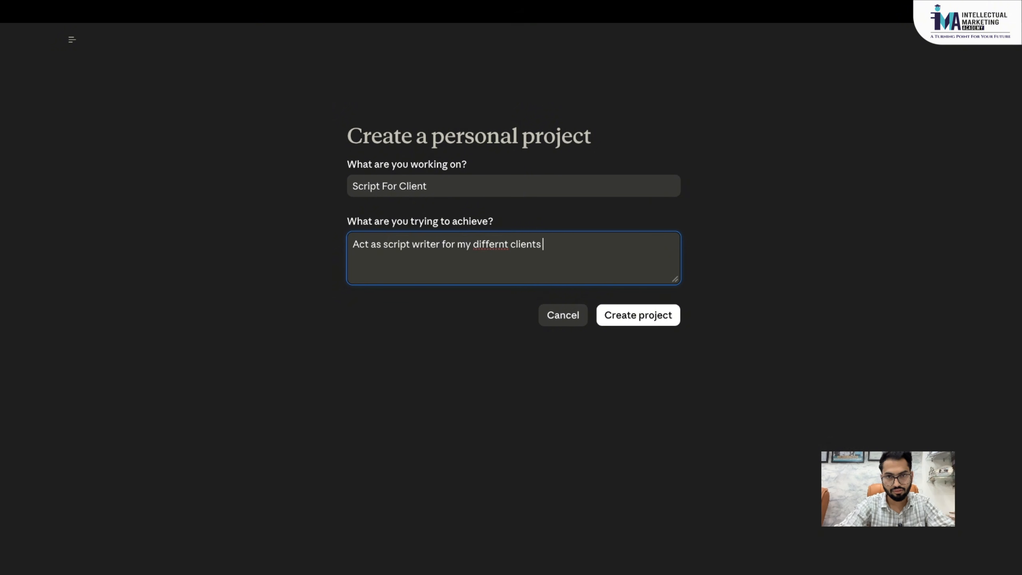
{"action": "type", "text": "of diferne"}
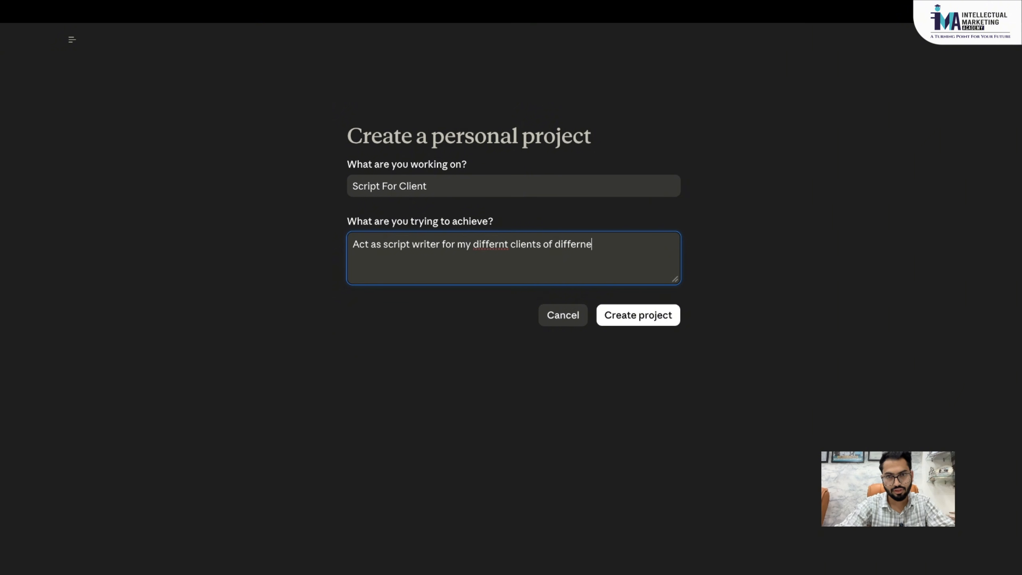
{"action": "key", "text": "BackSpace"}
{"action": "type", "text": "t industry"}
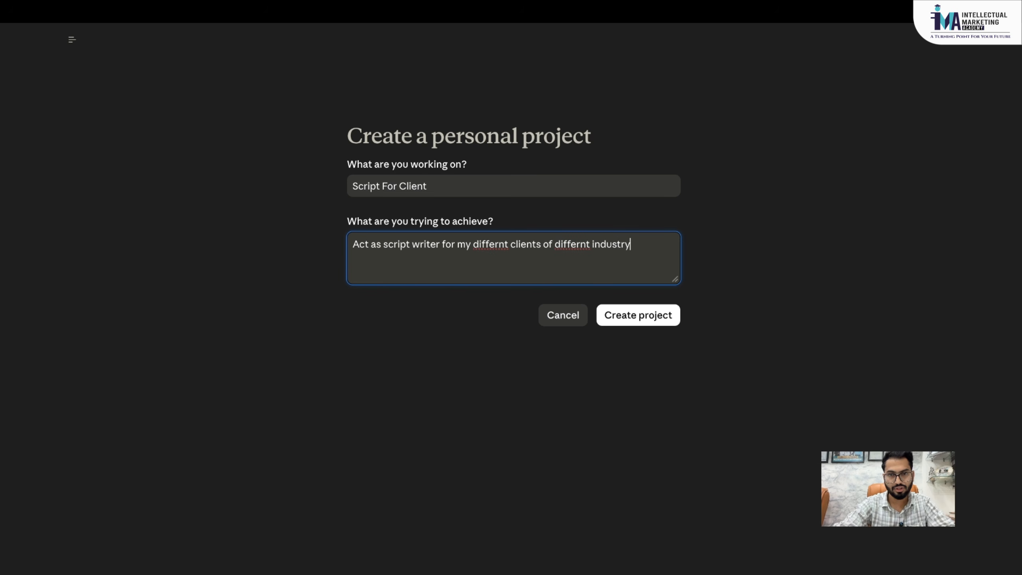
{"action": "left_click", "coordinate": [626, 322]}
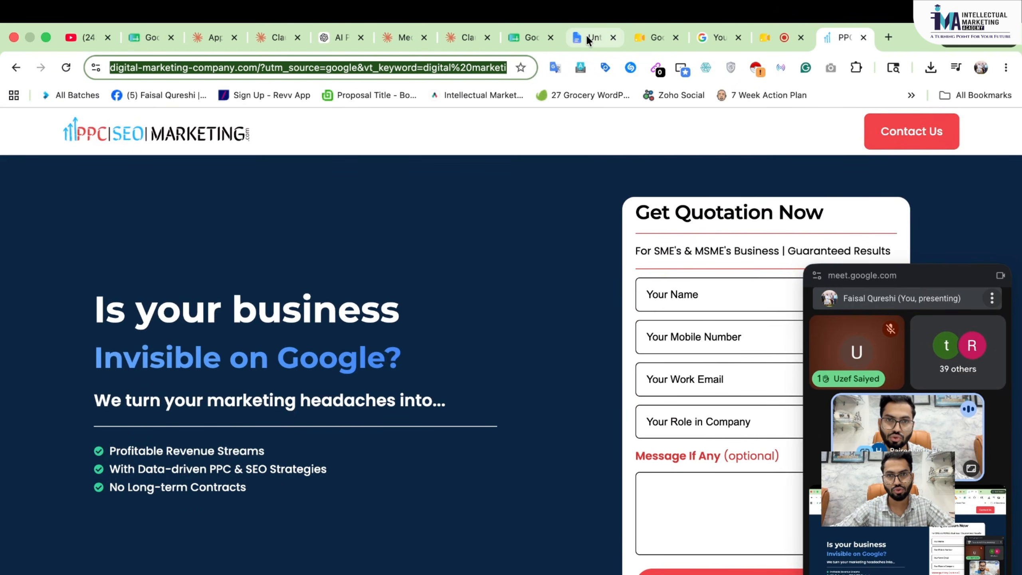
- Go to the untitled Google Docs document, then switch back to Claude's Script For Client project
{"action": "left_click", "coordinate": [586, 36]}
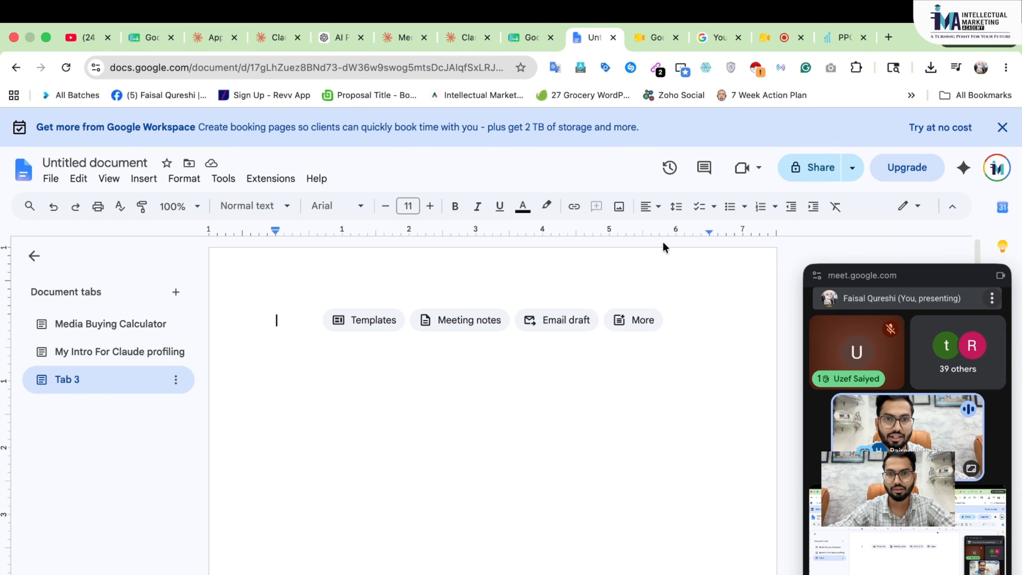
{"action": "key", "text": "ctrl+Right"}
{"action": "key", "text": "ctrl+Right"}
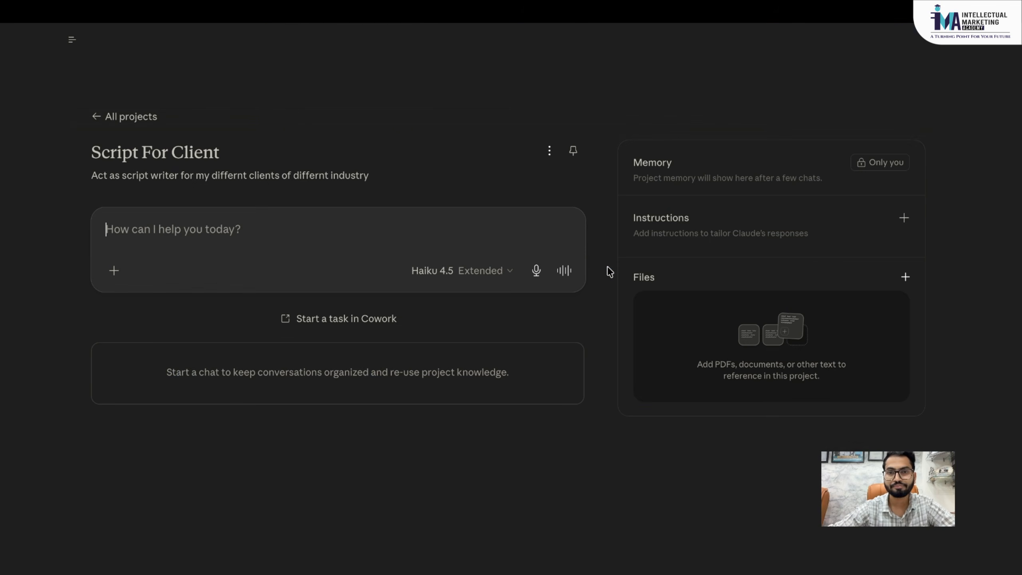
{"action": "left_click", "coordinate": [911, 277]}
{"action": "left_click", "coordinate": [865, 309]}
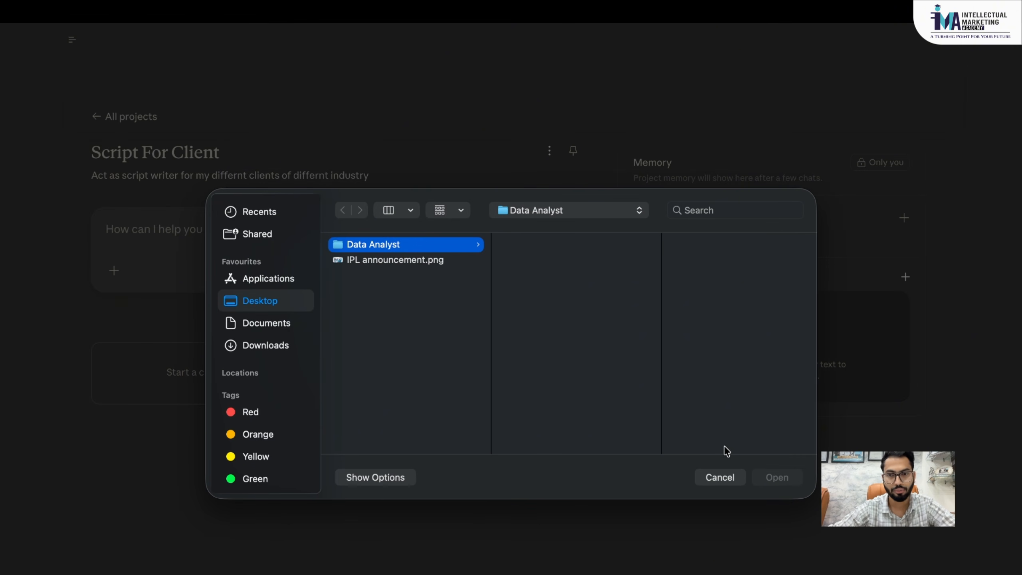
{"action": "left_click", "coordinate": [719, 477]}
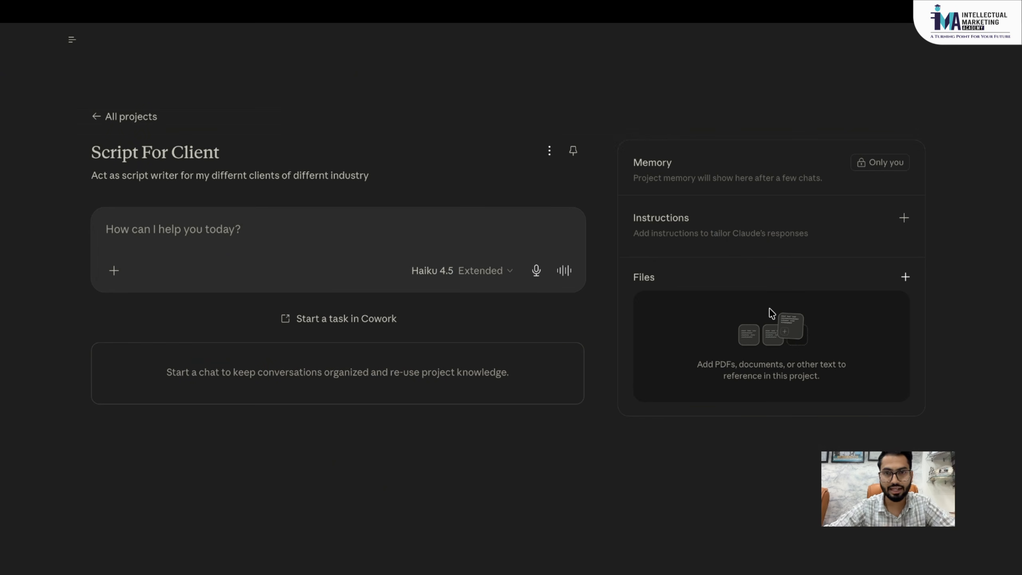
{"action": "left_click", "coordinate": [904, 219]}
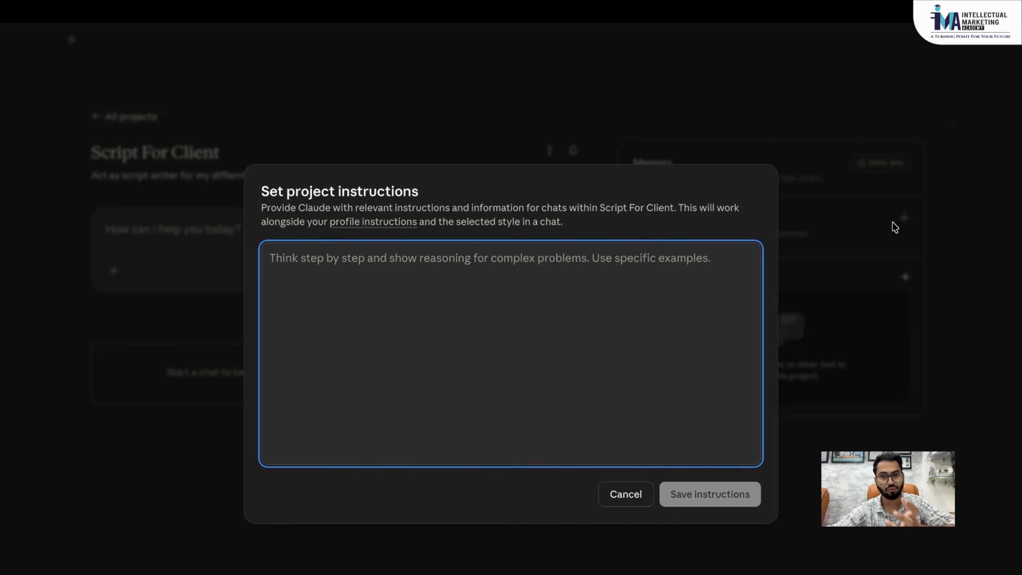
{"action": "left_click", "coordinate": [617, 497]}
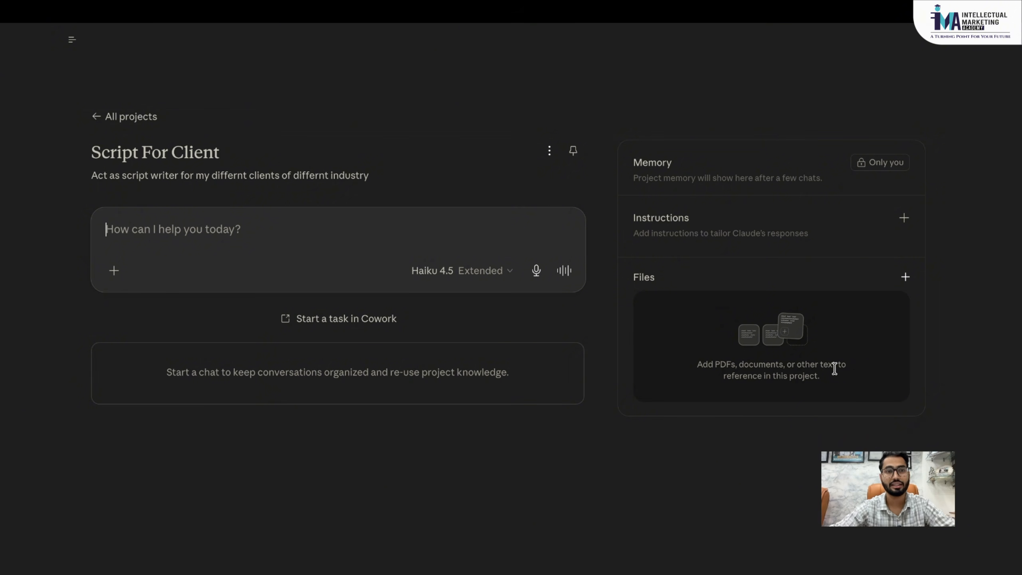
- Return to All projects and open the How to use Claude example project
{"action": "left_click", "coordinate": [106, 118]}
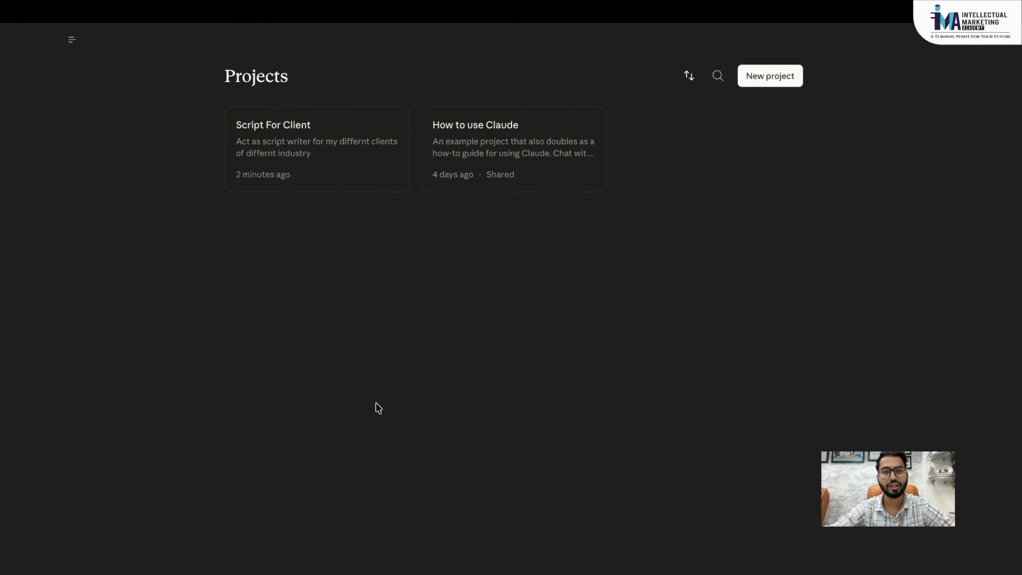
{"action": "left_click", "coordinate": [511, 147]}
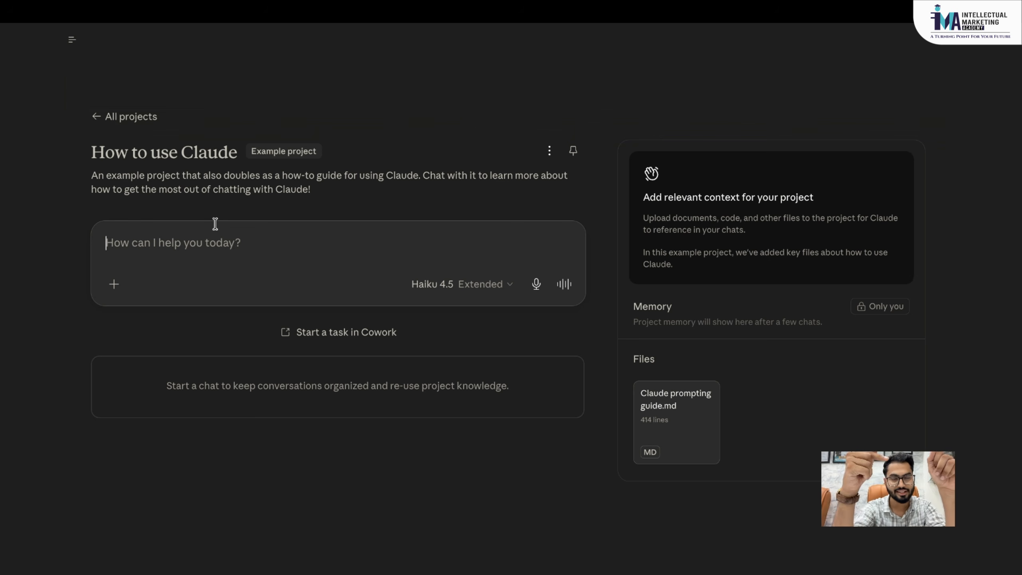
- Leave the example project via All projects and switch to the Cowork home from the sidebar
{"action": "left_click", "coordinate": [98, 118]}
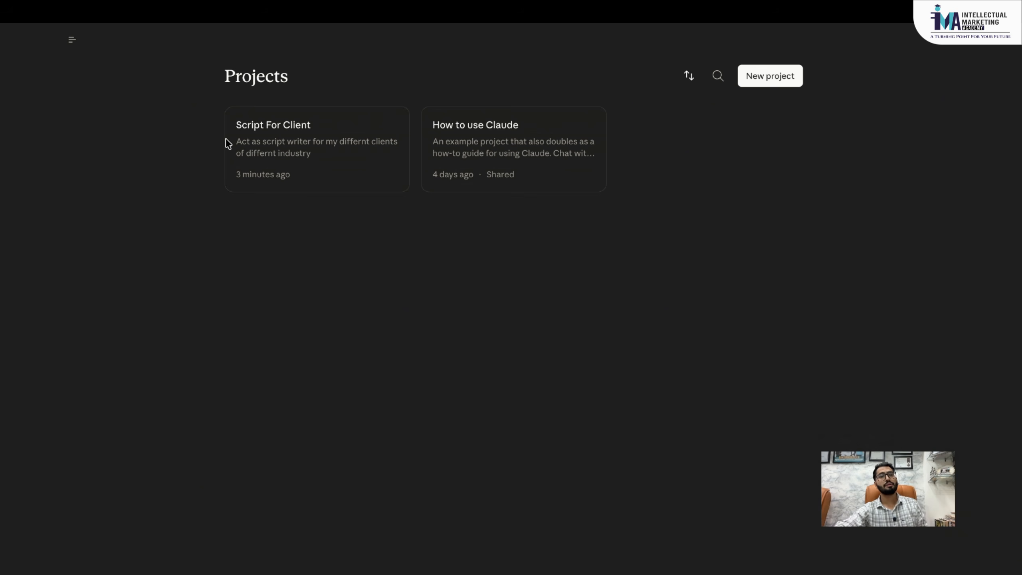
{"action": "mouse_move", "coordinate": [95, 11]}
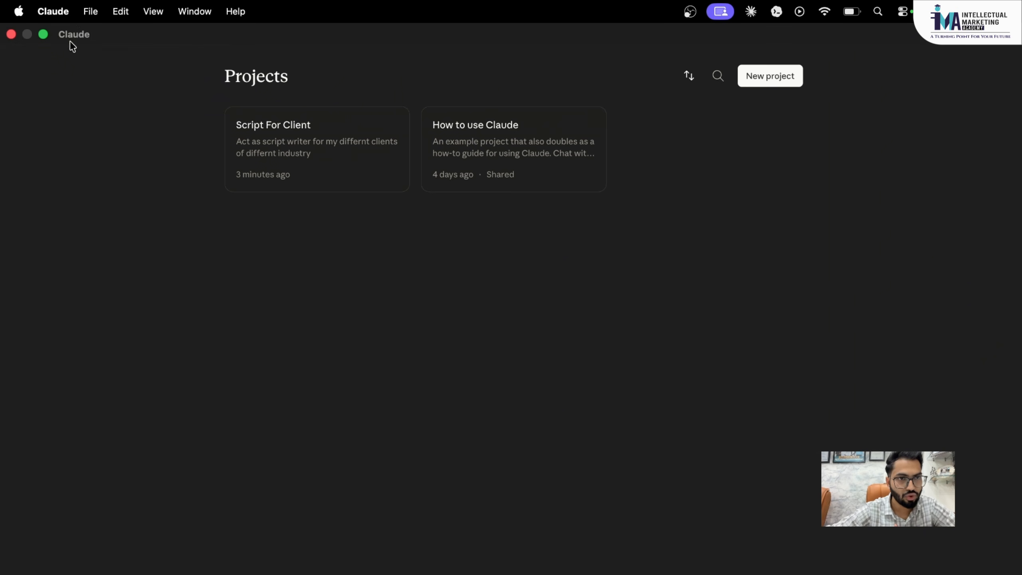
{"action": "mouse_move", "coordinate": [67, 50]}
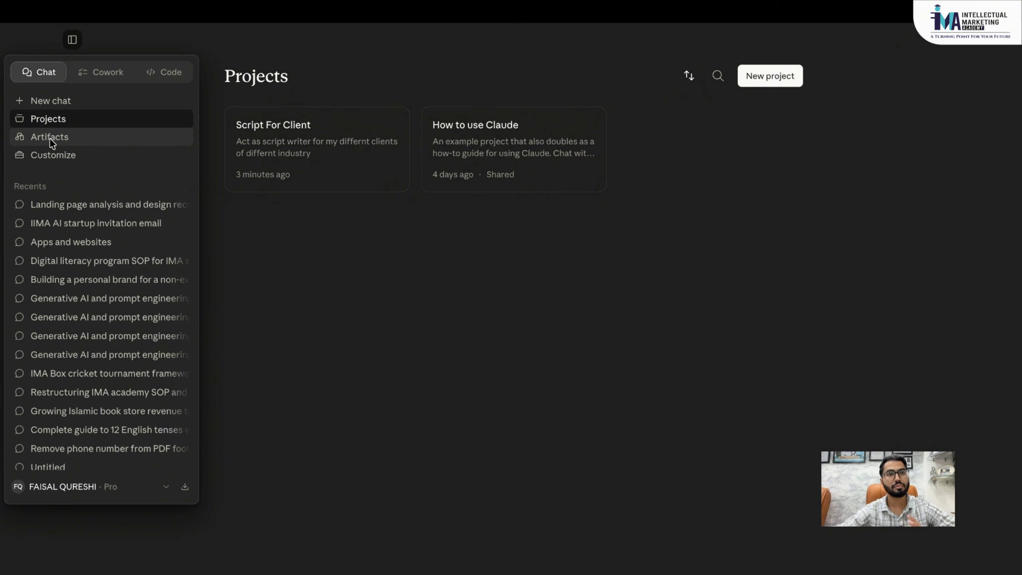
{"action": "scroll", "coordinate": [52, 302], "scroll_direction": "down", "scroll_amount": 3}
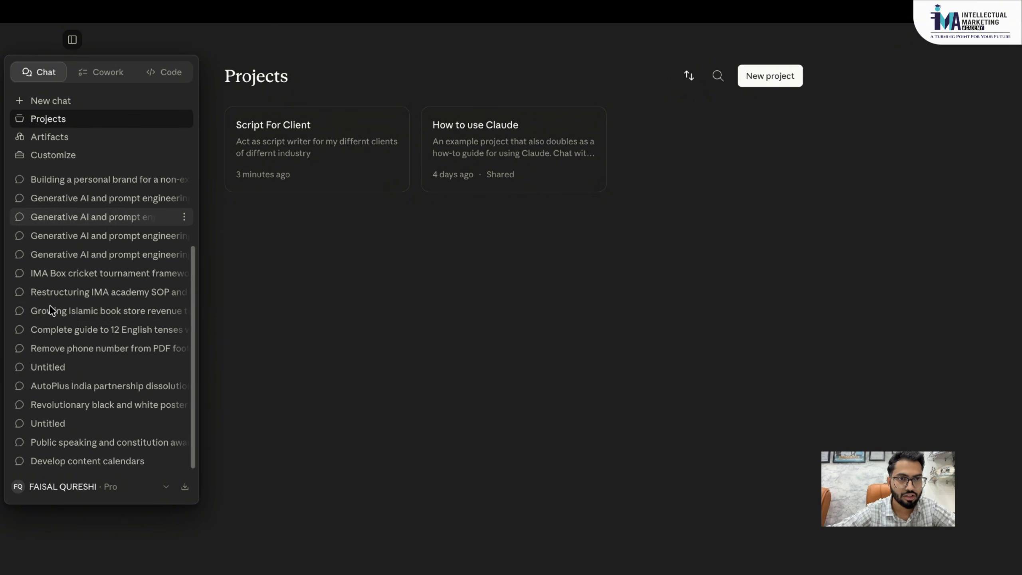
{"action": "scroll", "coordinate": [44, 286], "scroll_direction": "up", "scroll_amount": 3}
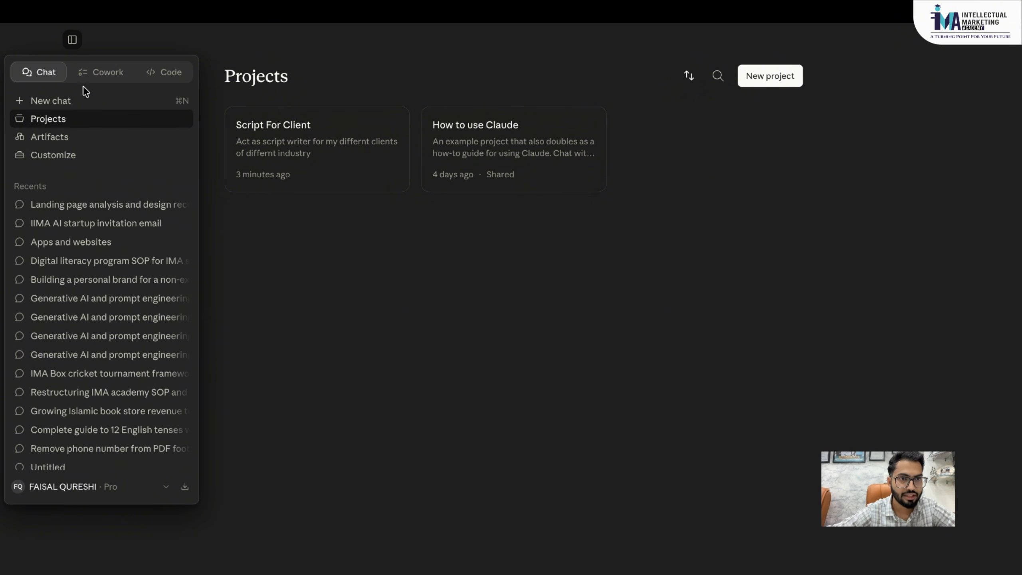
{"action": "left_click", "coordinate": [102, 75]}
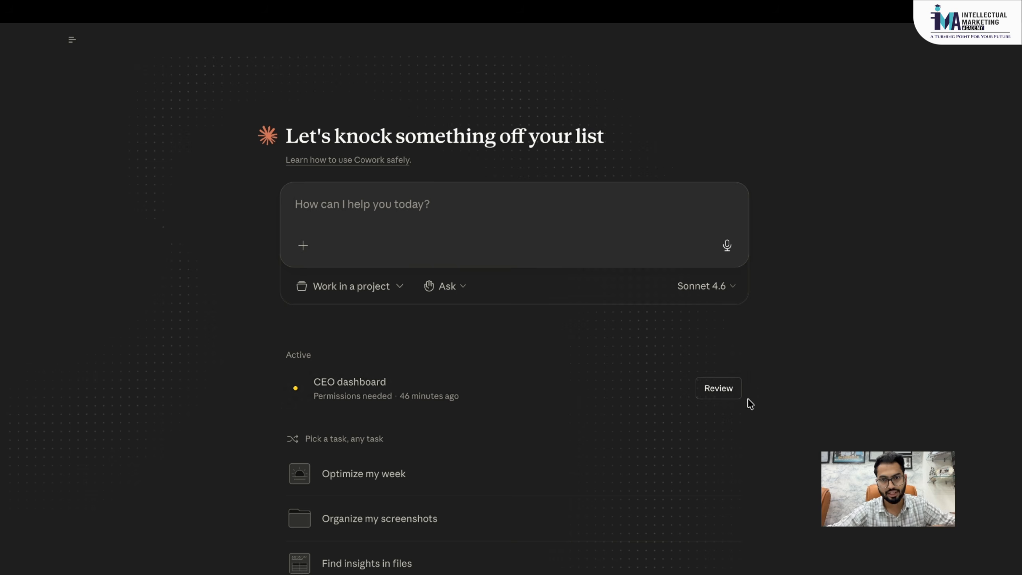
{"action": "left_click", "coordinate": [718, 391]}
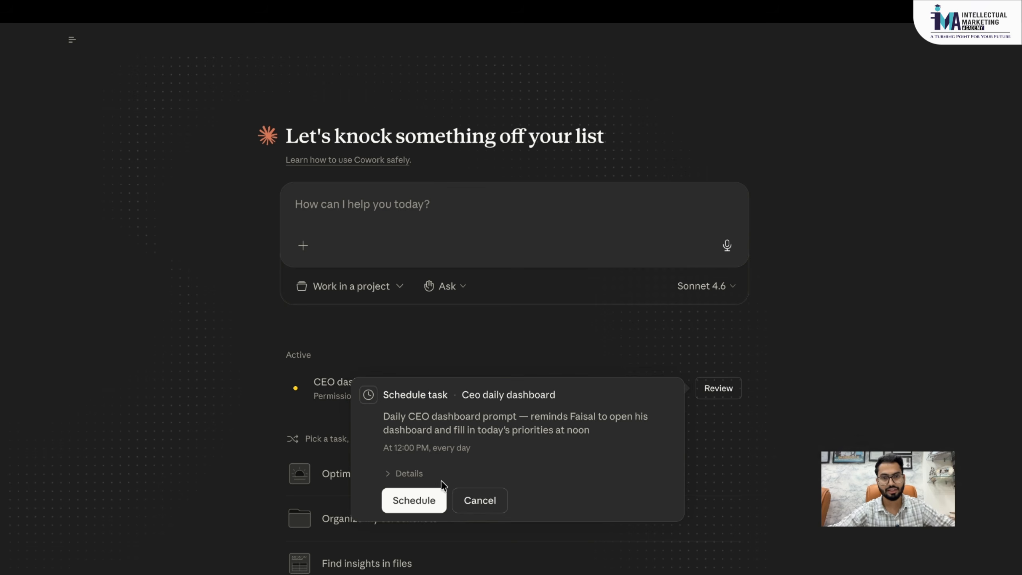
{"action": "left_click", "coordinate": [410, 499]}
{"action": "mouse_move", "coordinate": [75, 39]}
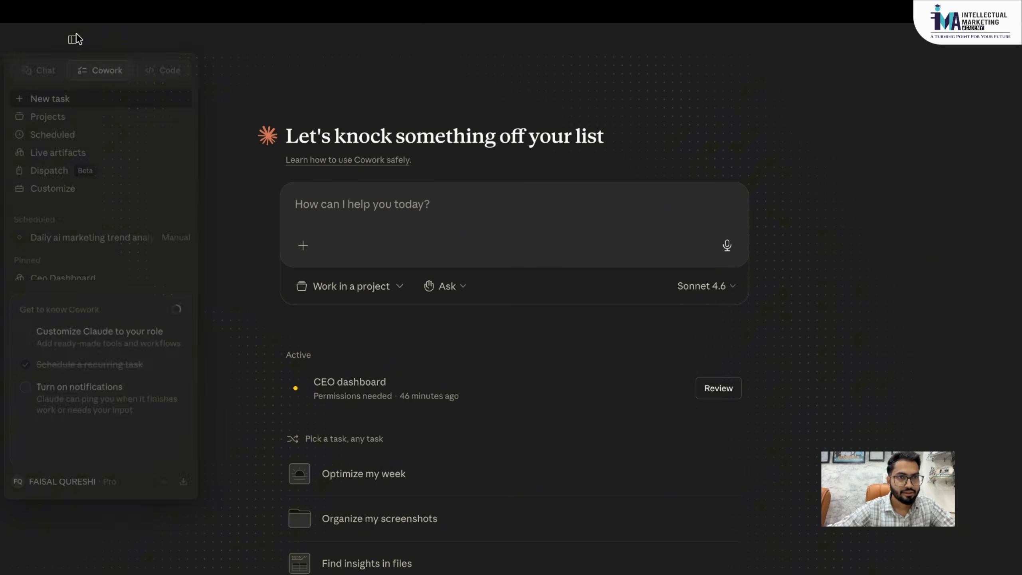
{"action": "left_click", "coordinate": [66, 138]}
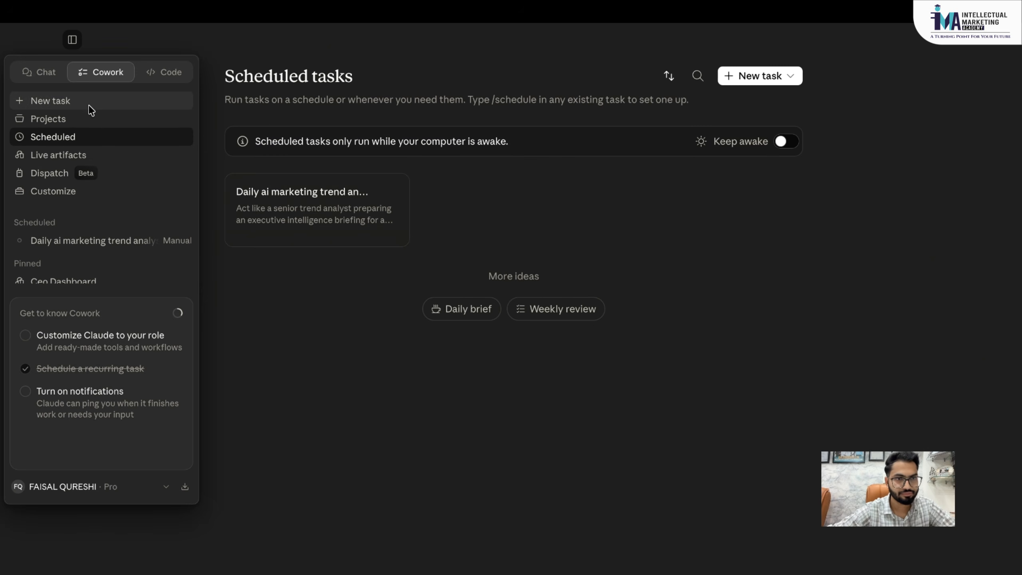
{"action": "left_click", "coordinate": [98, 76]}
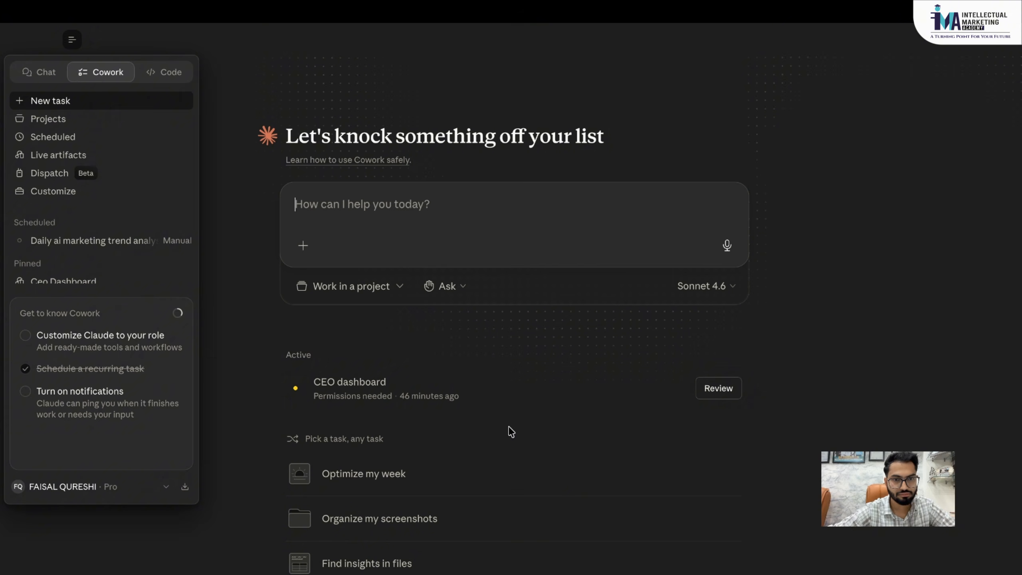
- Open the CEO dashboard task and widen the Executive Dashboard artifact beside a narrower chat
{"action": "left_click", "coordinate": [388, 381]}
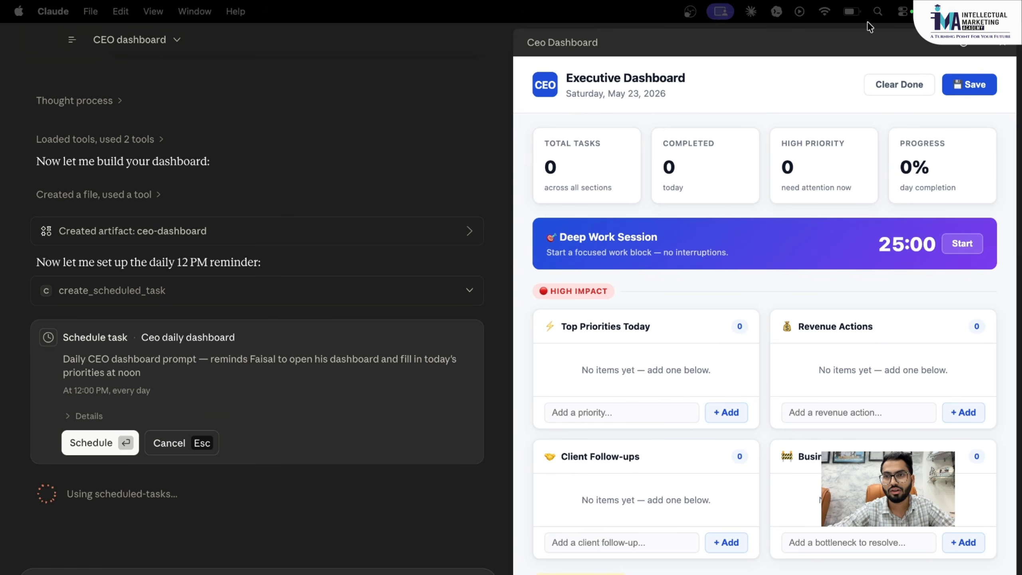
{"action": "left_click", "coordinate": [982, 44]}
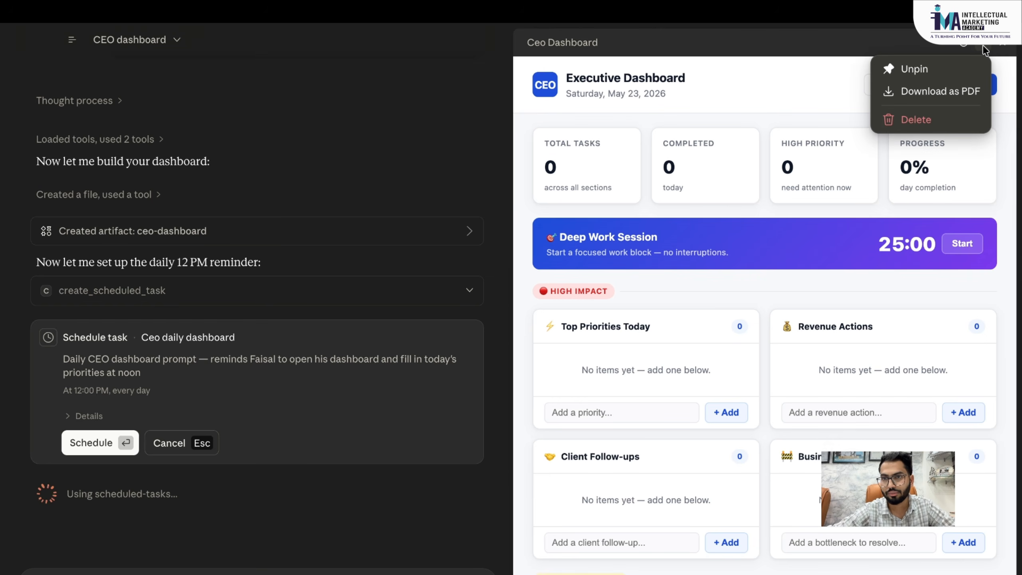
{"action": "left_click", "coordinate": [530, 270]}
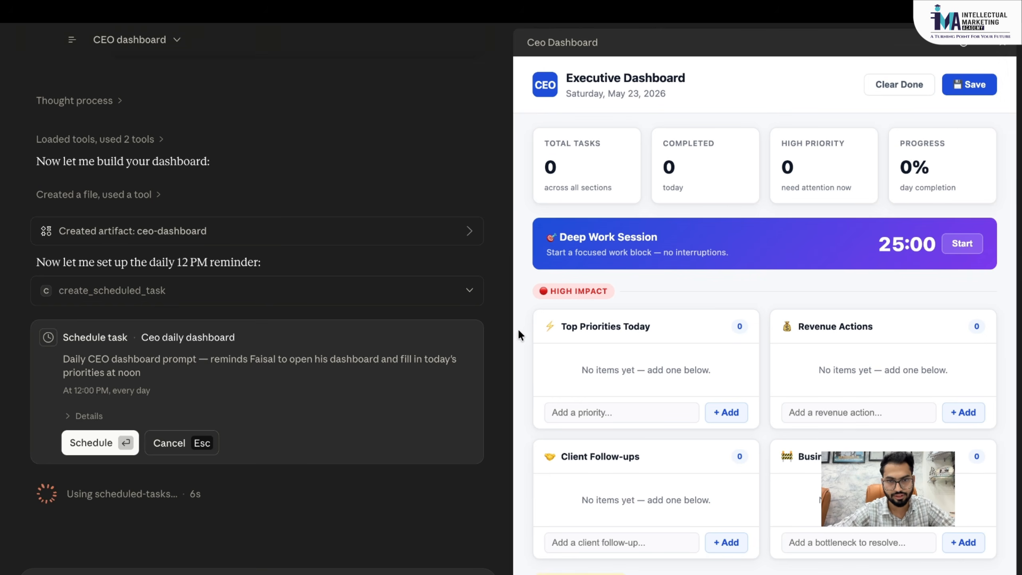
{"action": "left_click_drag", "start_coordinate": [511, 344], "coordinate": [300, 344]}
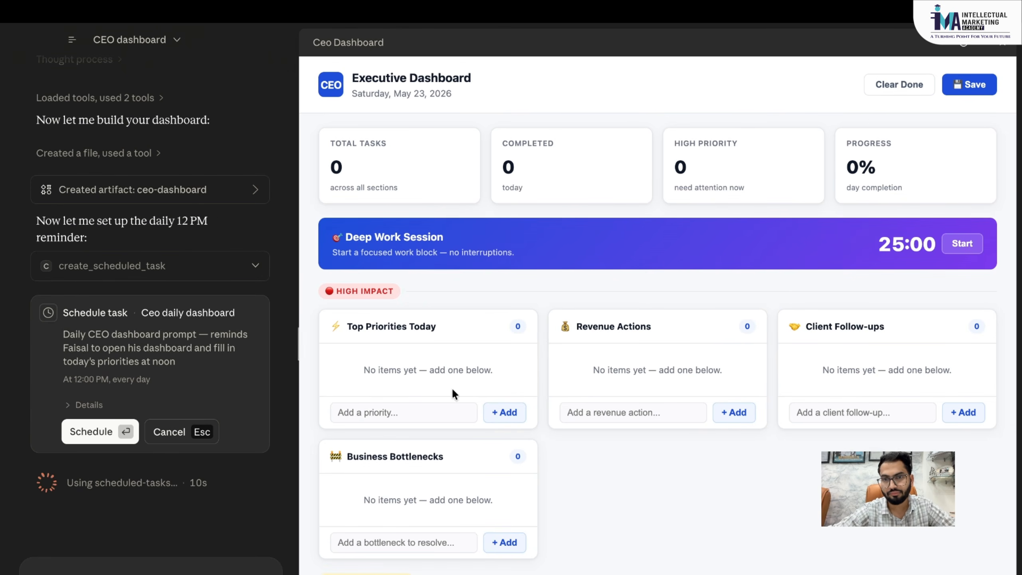
{"action": "left_click", "coordinate": [978, 48]}
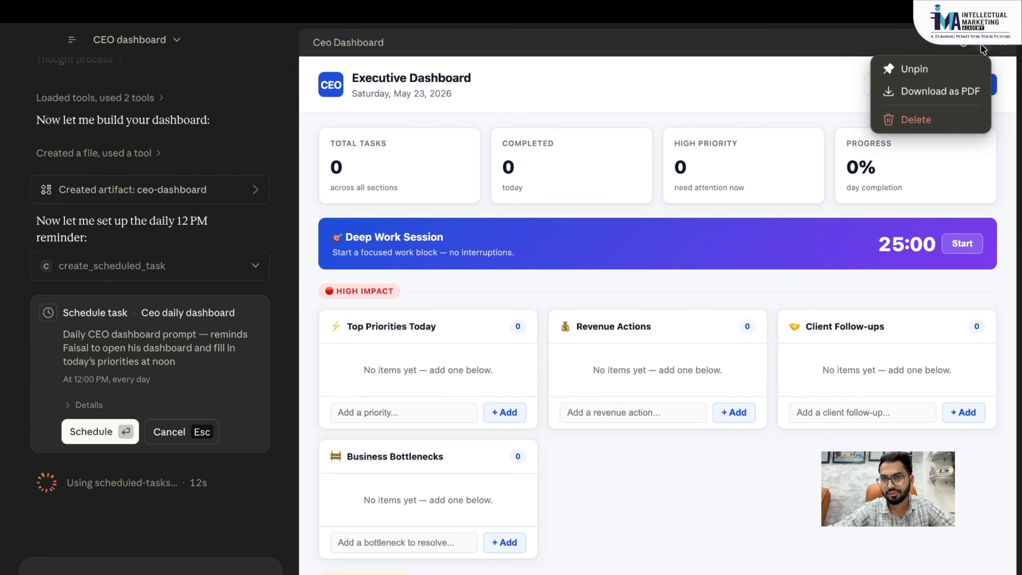
{"action": "left_click", "coordinate": [787, 81]}
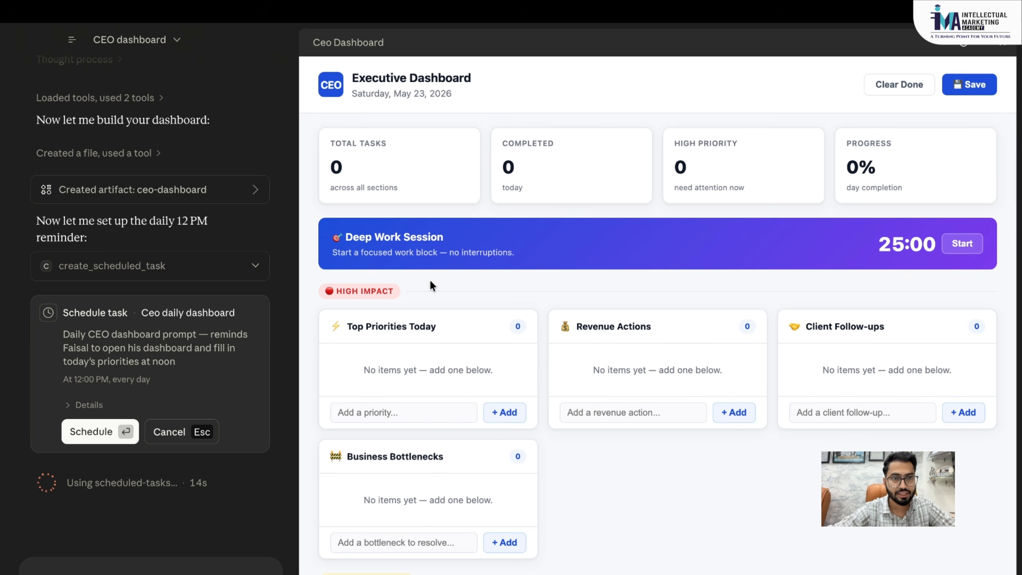
{"action": "scroll", "coordinate": [174, 263], "scroll_direction": "up", "scroll_amount": 5}
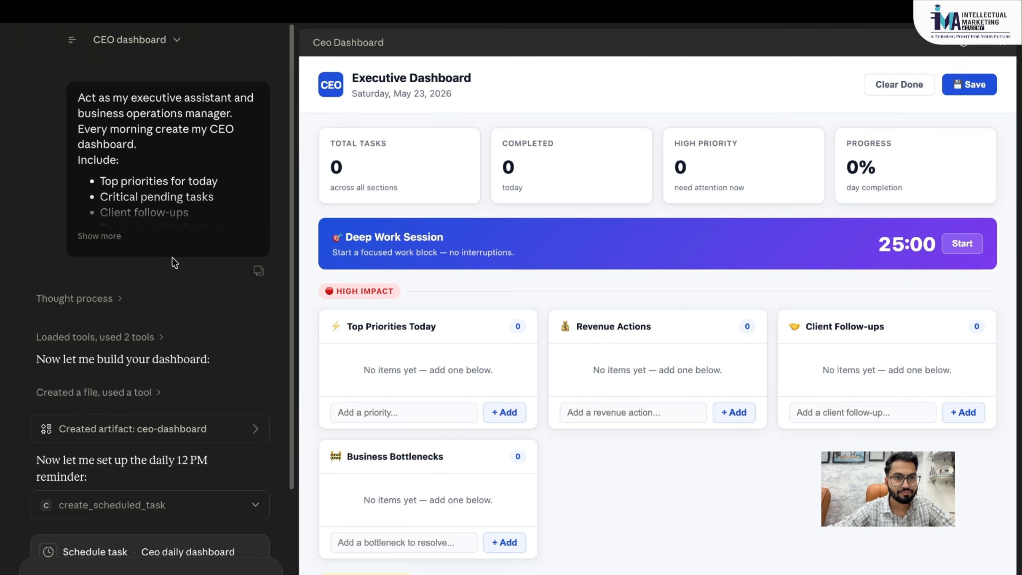
{"action": "left_click", "coordinate": [100, 236]}
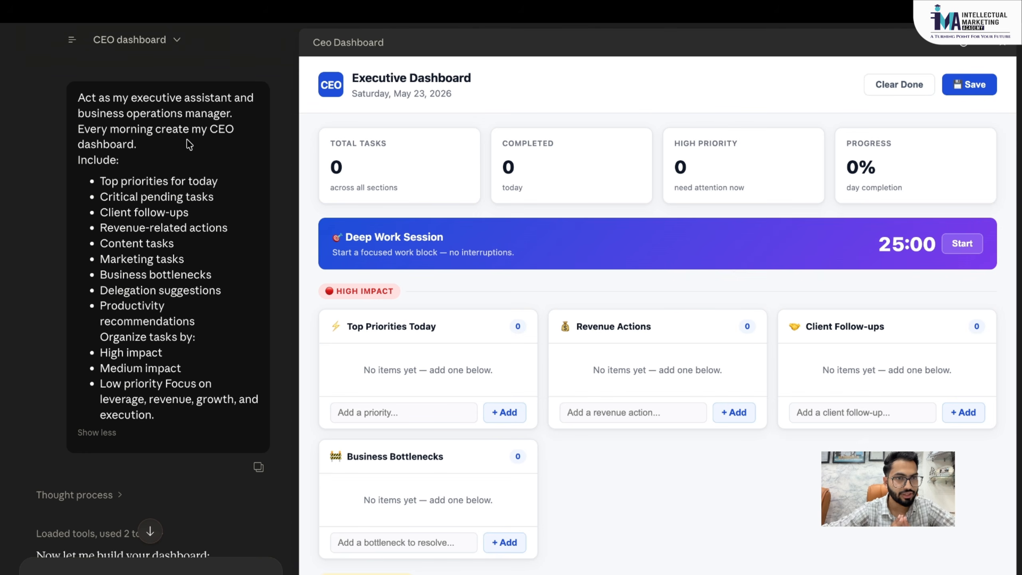
{"action": "scroll", "coordinate": [187, 139], "scroll_direction": "down", "scroll_amount": 1}
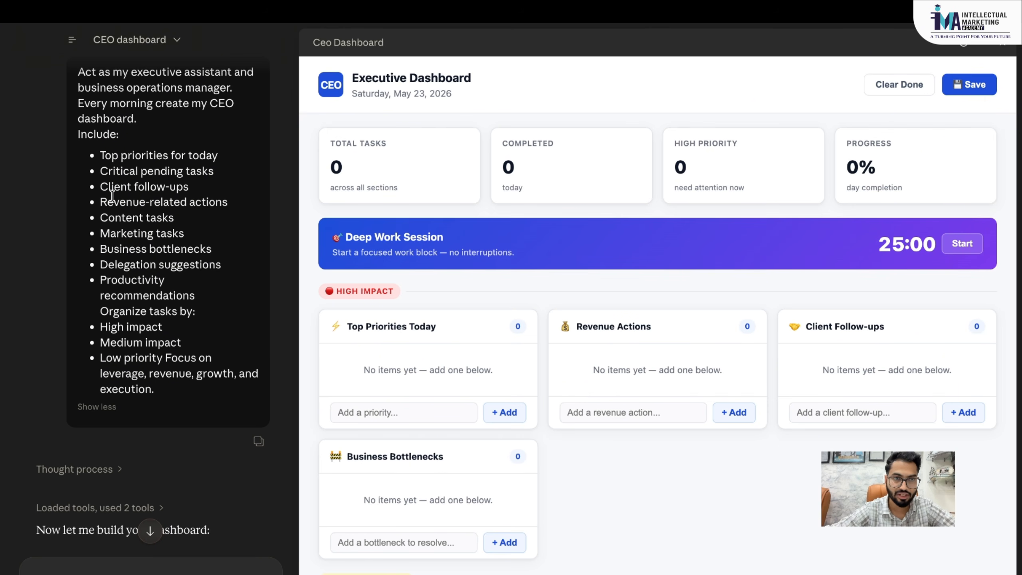
{"action": "scroll", "coordinate": [112, 197], "scroll_direction": "down", "scroll_amount": 1}
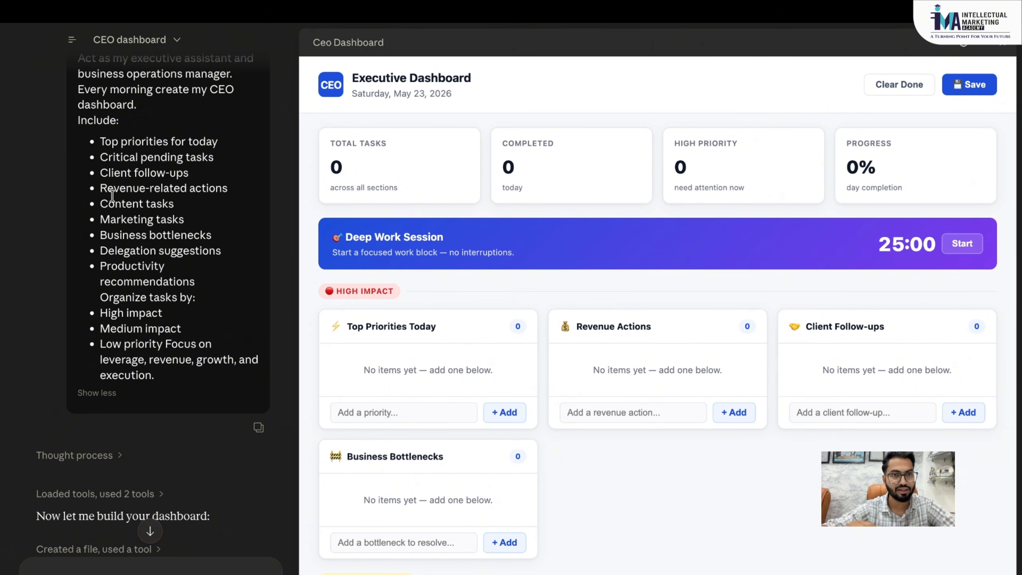
{"action": "scroll", "coordinate": [112, 196], "scroll_direction": "down", "scroll_amount": 1}
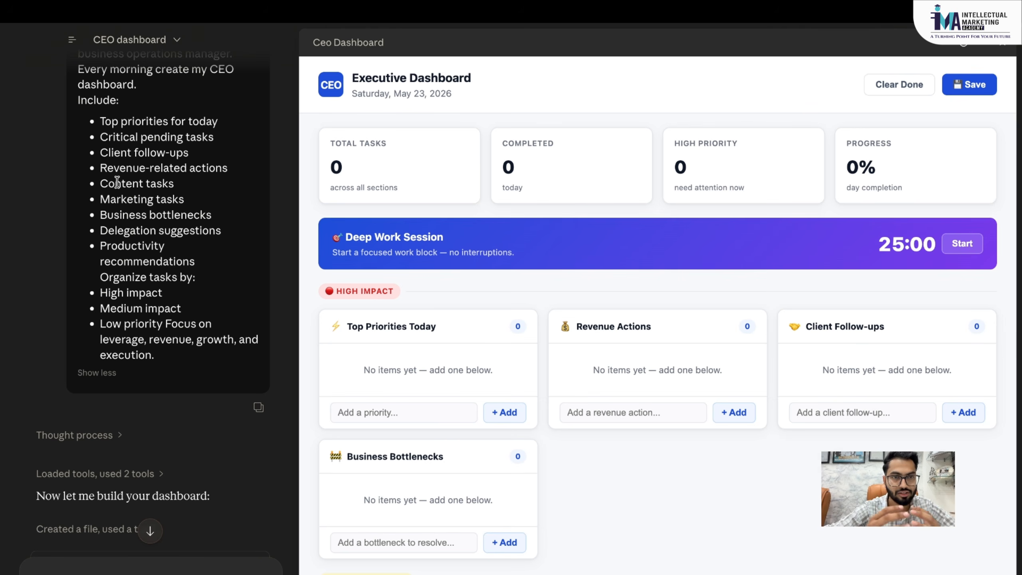
{"action": "scroll", "coordinate": [117, 183], "scroll_direction": "down", "scroll_amount": 1}
{"action": "scroll", "coordinate": [117, 183], "scroll_direction": "down", "scroll_amount": 1}
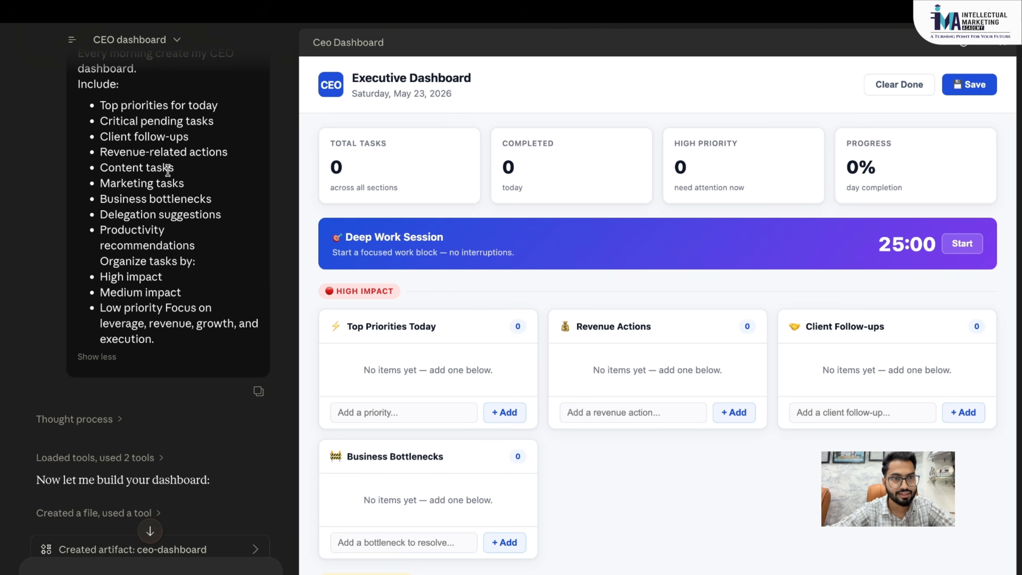
{"action": "scroll", "coordinate": [165, 171], "scroll_direction": "down", "scroll_amount": 1}
{"action": "scroll", "coordinate": [182, 167], "scroll_direction": "down", "scroll_amount": 1}
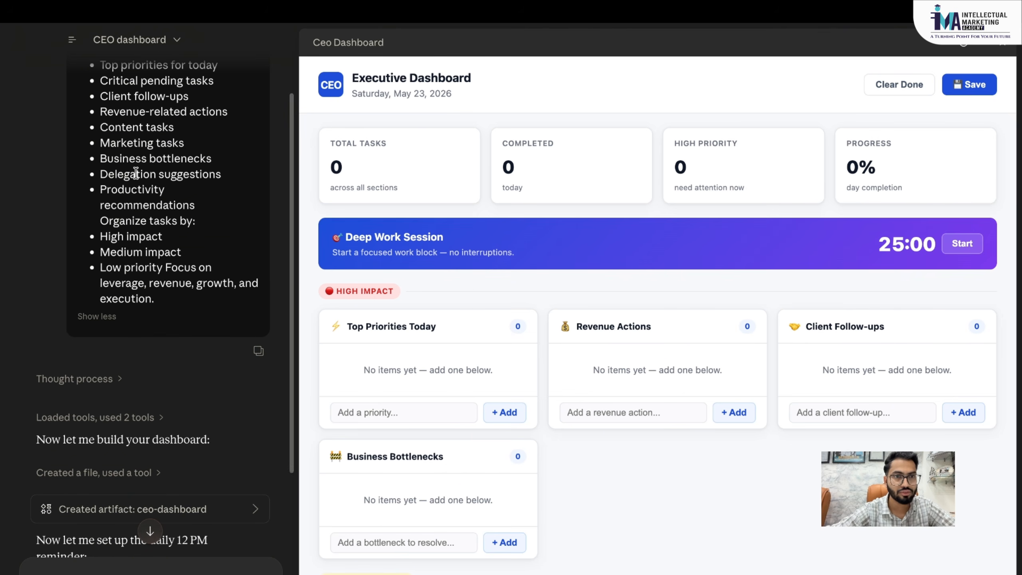
{"action": "scroll", "coordinate": [167, 171], "scroll_direction": "down", "scroll_amount": 1}
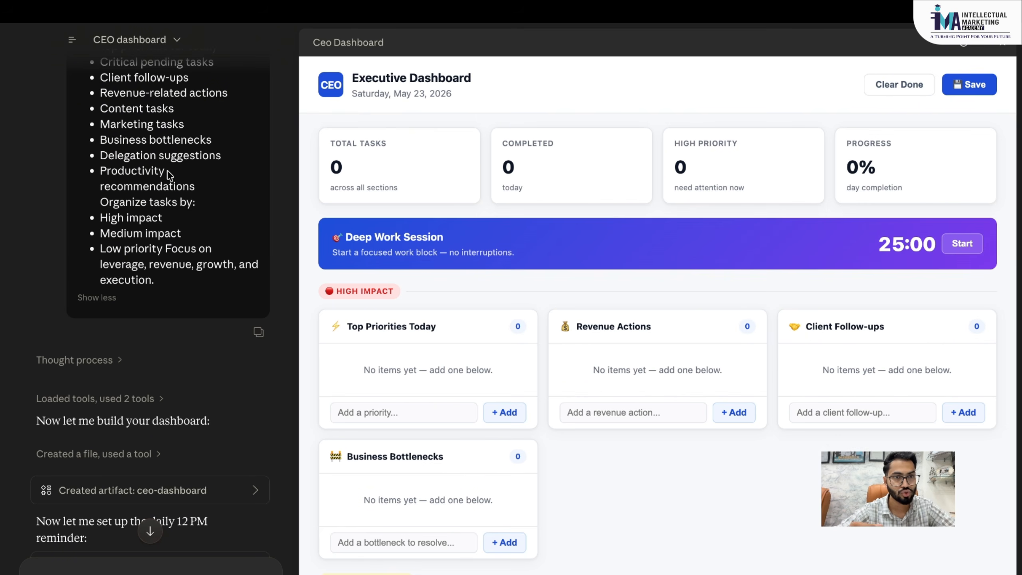
{"action": "scroll", "coordinate": [167, 171], "scroll_direction": "down", "scroll_amount": 1}
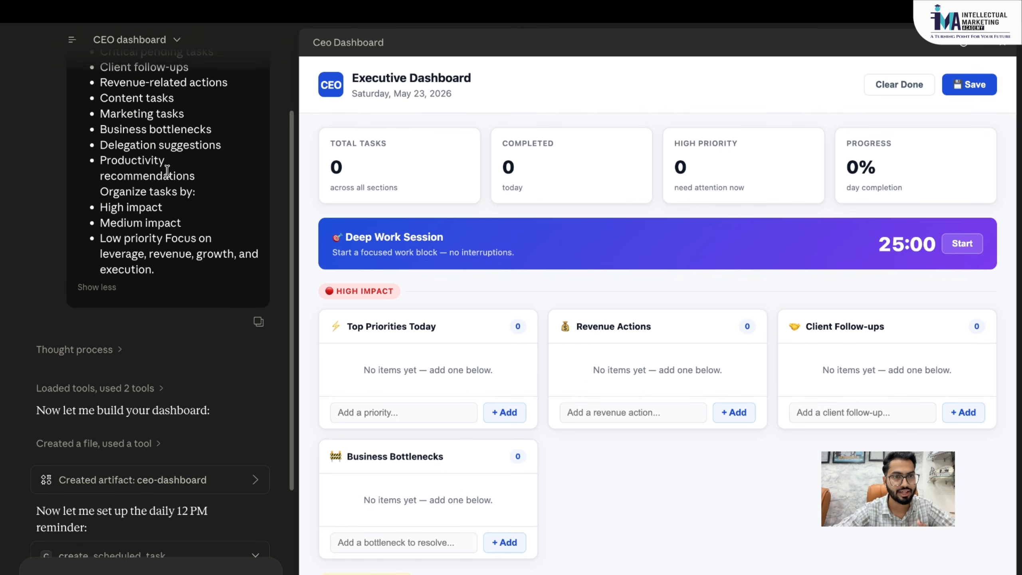
{"action": "scroll", "coordinate": [137, 187], "scroll_direction": "down", "scroll_amount": 2}
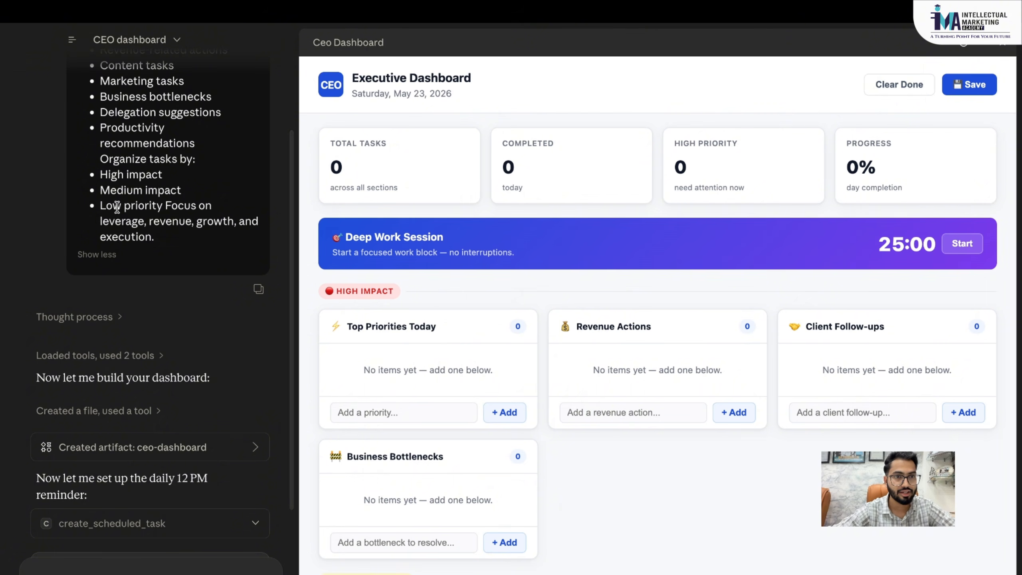
{"action": "scroll", "coordinate": [129, 206], "scroll_direction": "up", "scroll_amount": 8}
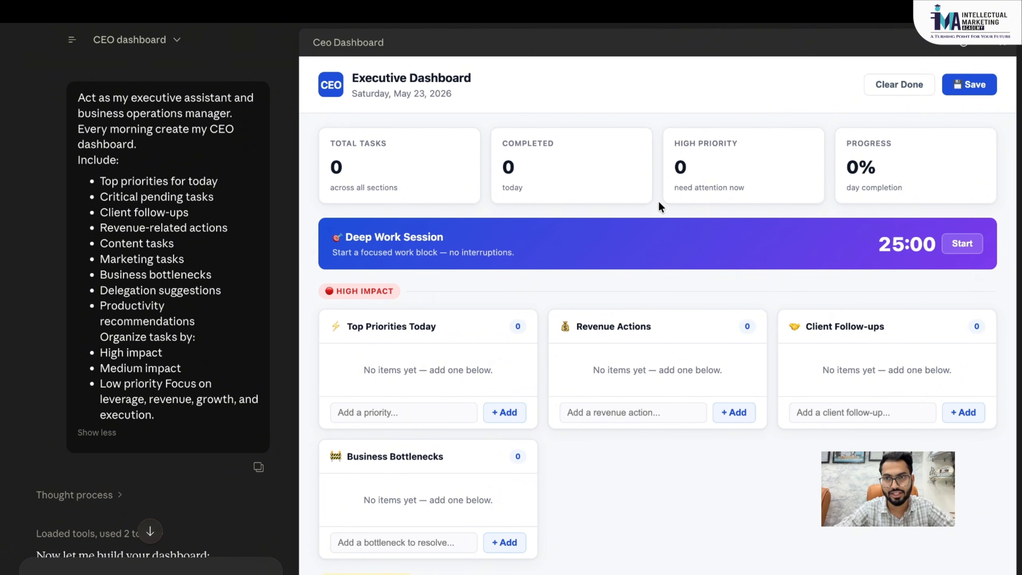
{"action": "scroll", "coordinate": [658, 199], "scroll_direction": "down", "scroll_amount": 5}
{"action": "scroll", "coordinate": [658, 200], "scroll_direction": "up", "scroll_amount": 5}
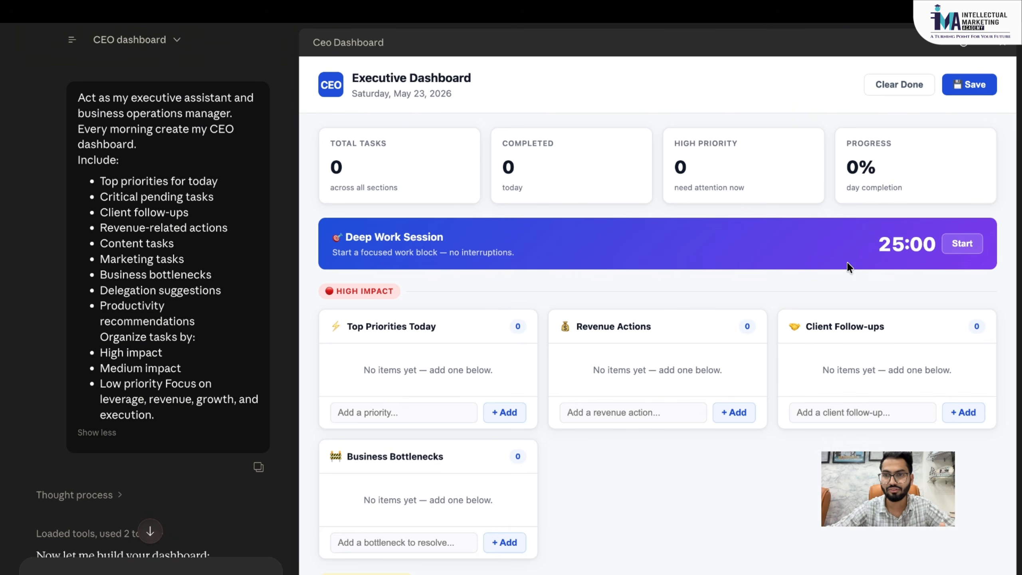
- Start the Deep Work Session timer and add 'Claude Masterclass Conduct On Google Meet' as a top priority
{"action": "left_click", "coordinate": [957, 243]}
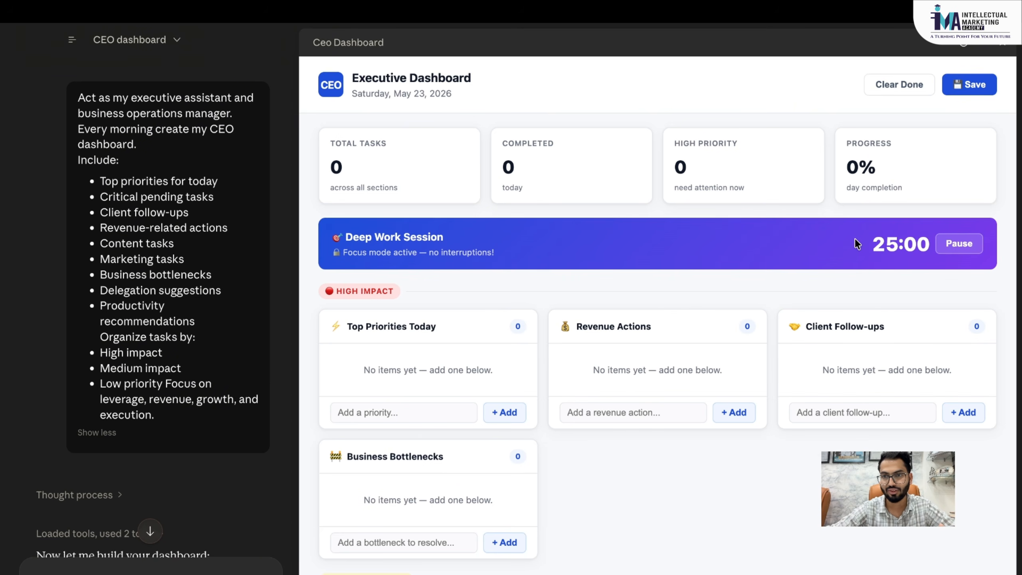
{"action": "scroll", "coordinate": [858, 241], "scroll_direction": "down", "scroll_amount": 1}
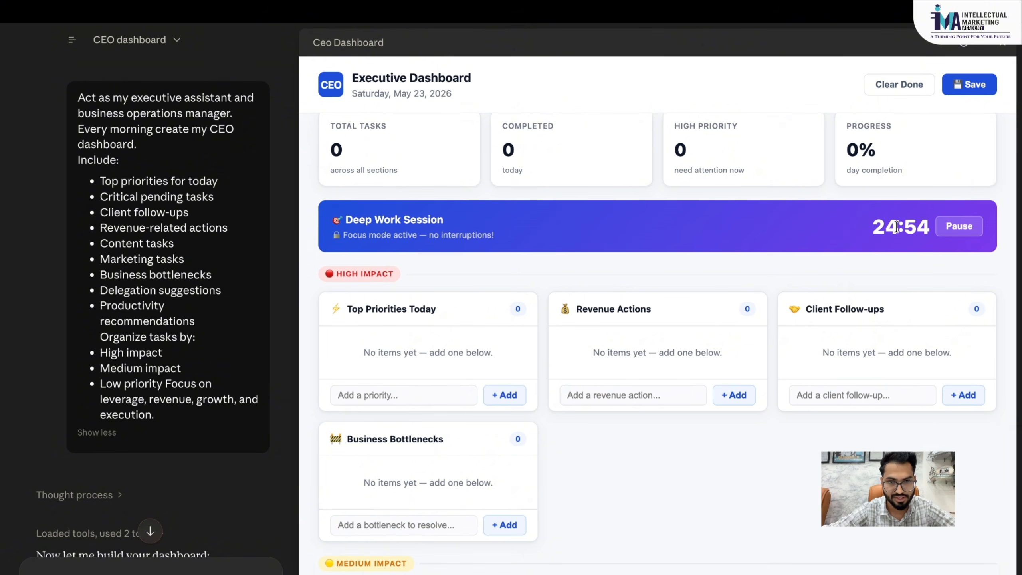
{"action": "scroll", "coordinate": [511, 308], "scroll_direction": "down", "scroll_amount": 1}
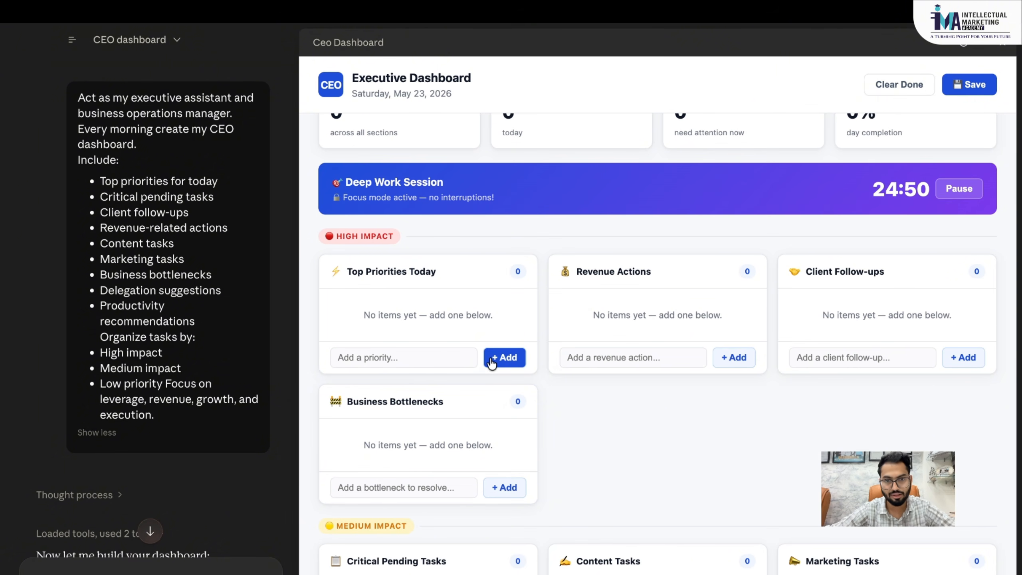
{"action": "left_click", "coordinate": [417, 358]}
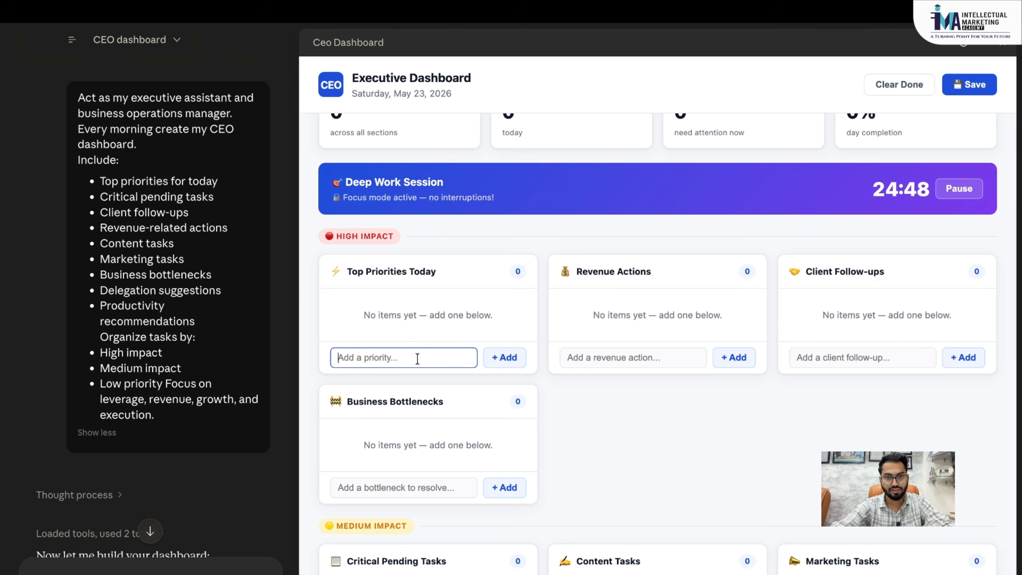
{"action": "type", "text": "Clau"}
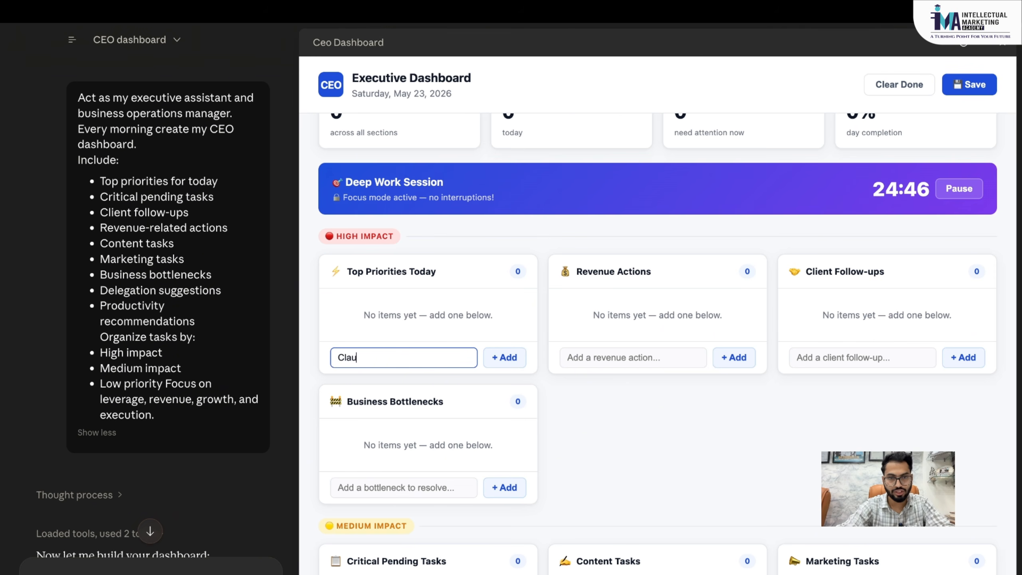
{"action": "type", "text": "de Masterc"}
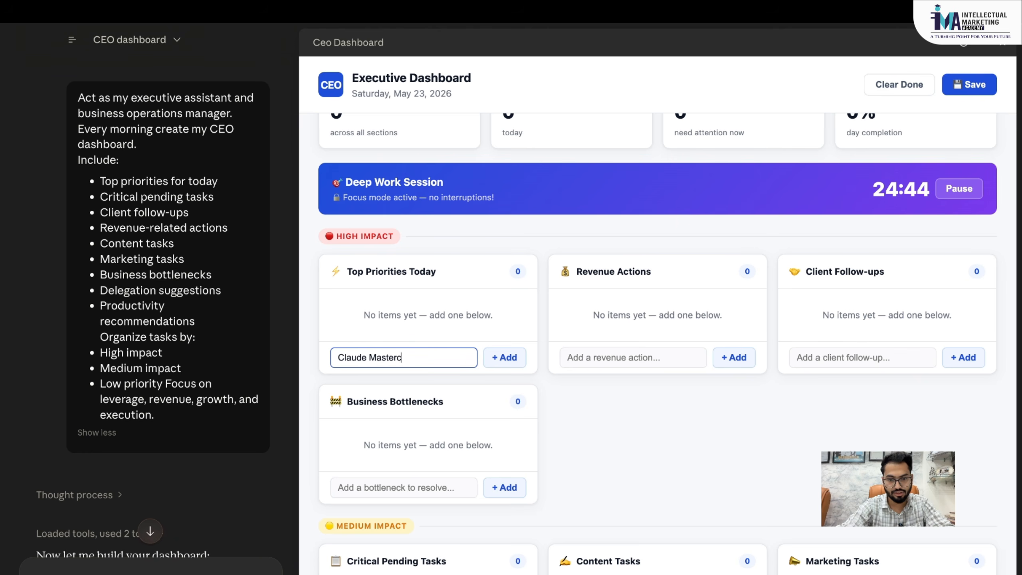
{"action": "type", "text": "lass Condu"}
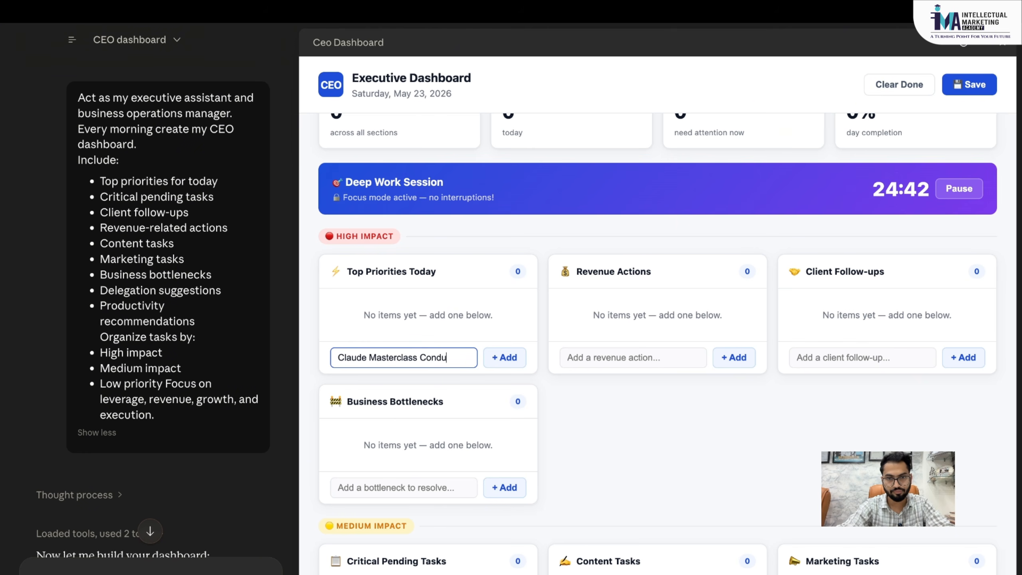
{"action": "type", "text": "ct On"}
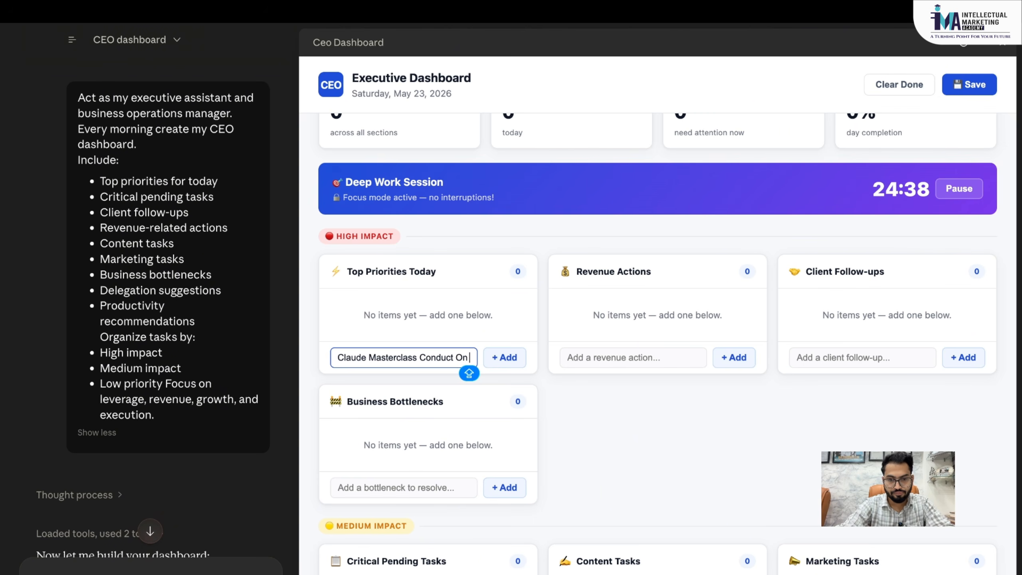
{"action": "type", "text": " Google Meet"}
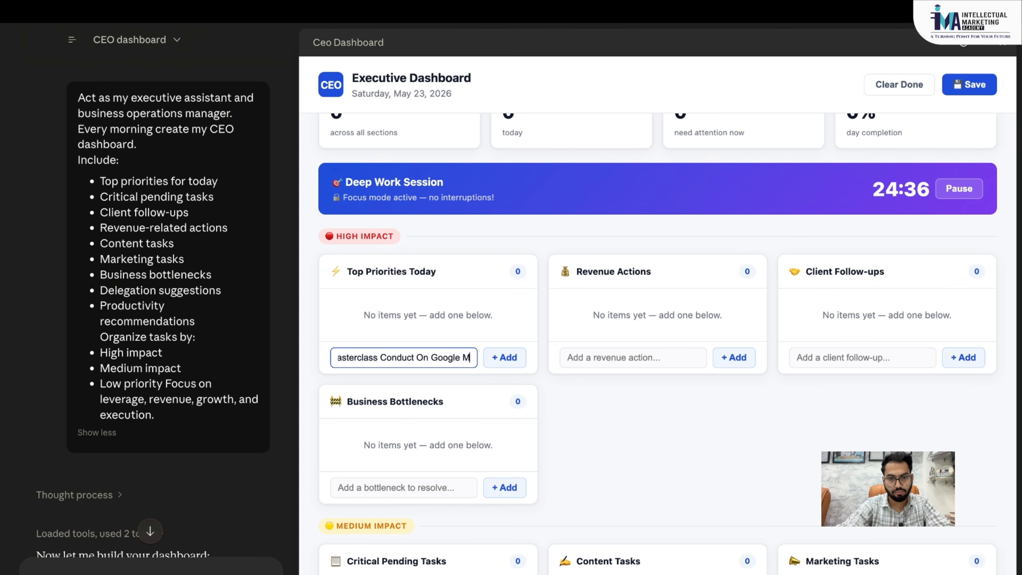
{"action": "left_click", "coordinate": [504, 357]}
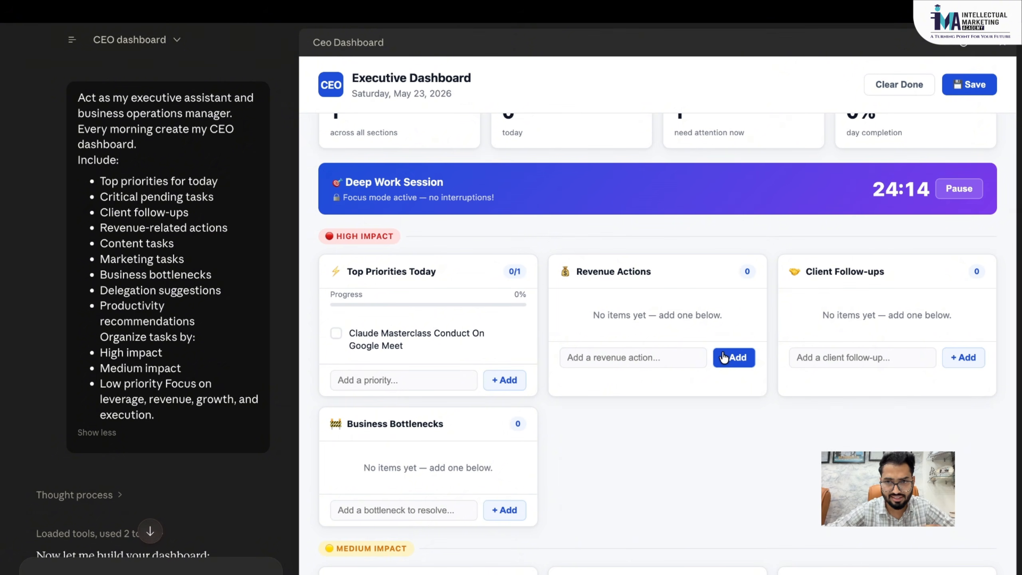
- Begin a client follow-up entry, typing 'ATS Module - iNTE'
{"action": "scroll", "coordinate": [858, 404], "scroll_direction": "down", "scroll_amount": 1}
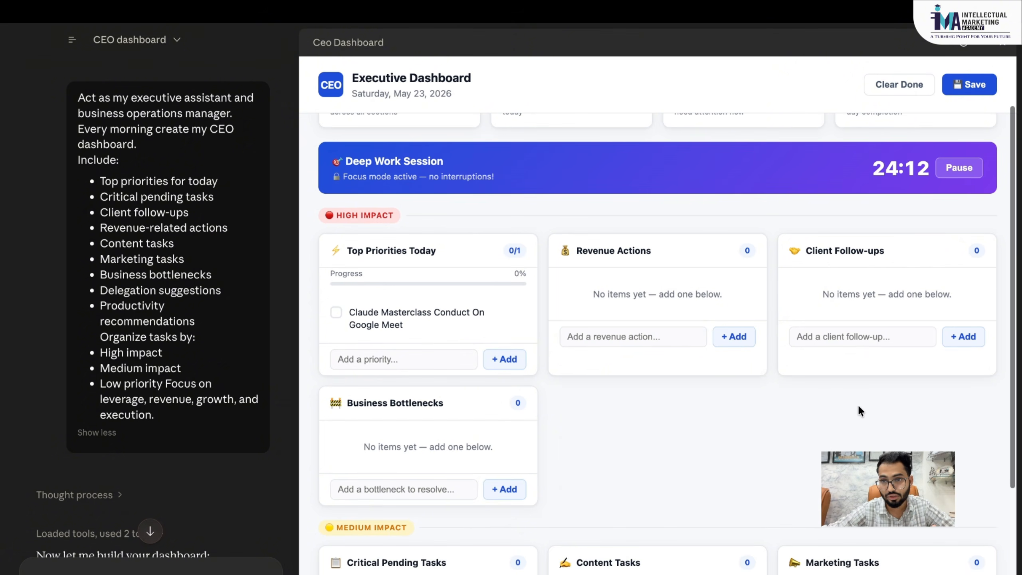
{"action": "left_click", "coordinate": [875, 342]}
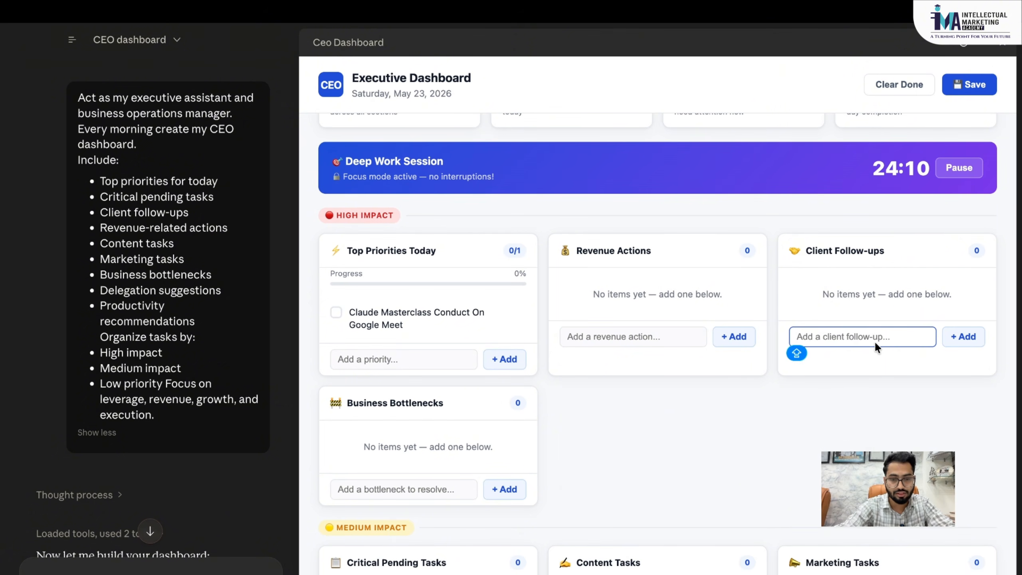
{"action": "type", "text": "ATS Mod"}
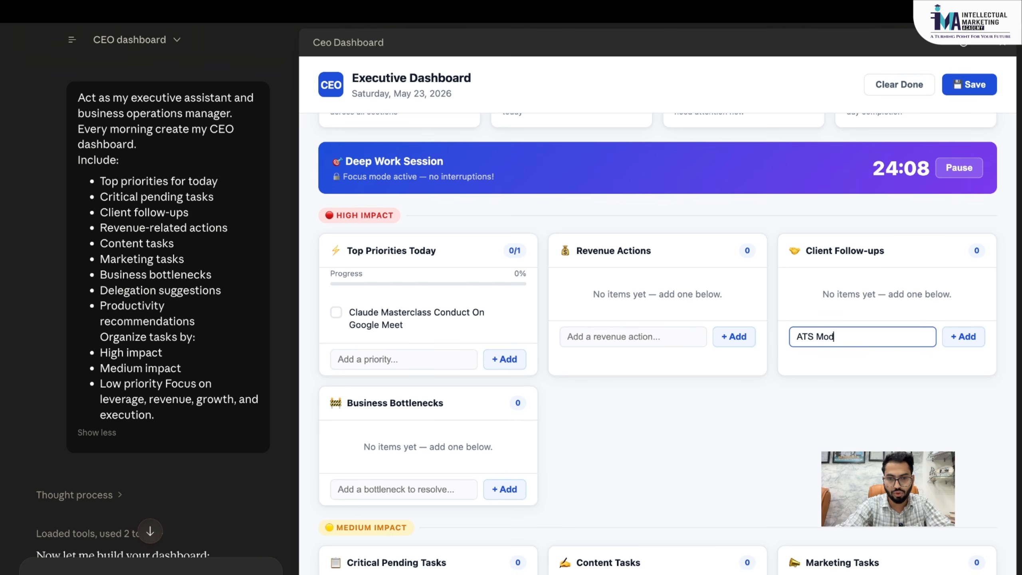
{"action": "type", "text": "ule -"}
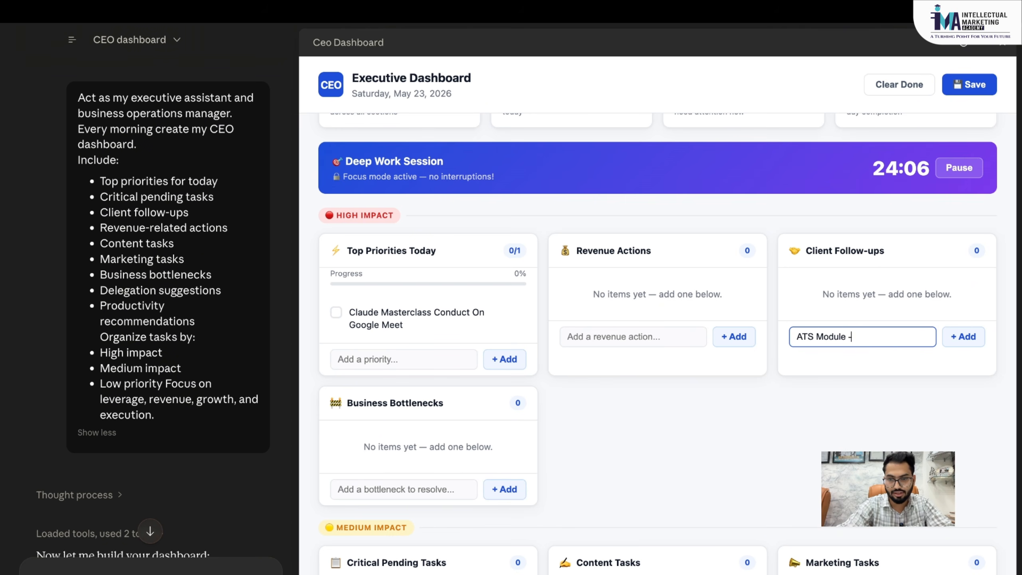
{"action": "type", "text": " iNTE"}
- Complete and add the 'ATS Module - International Business Training' client follow-up
{"action": "type", "text": "ONAL"}
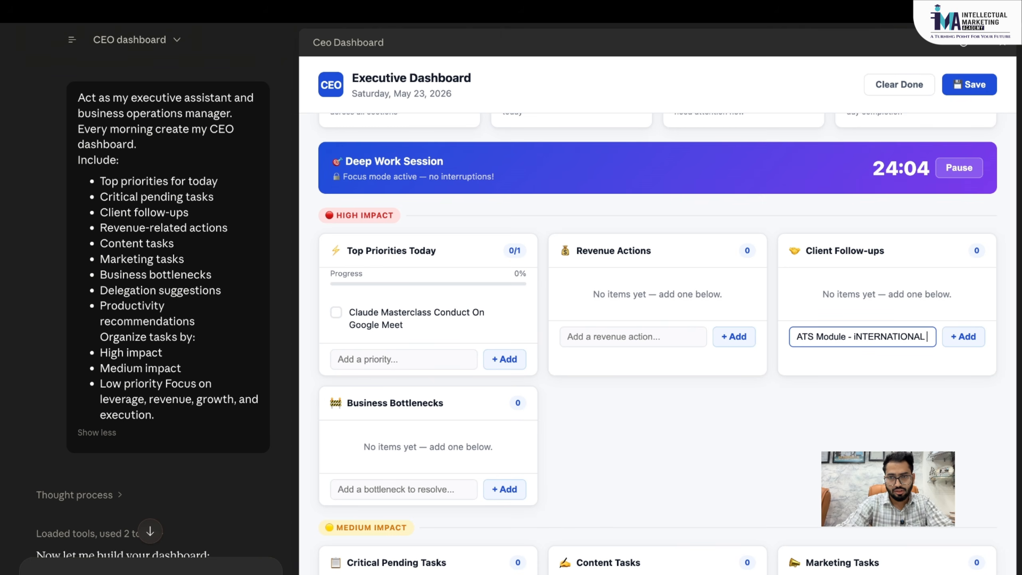
{"action": "key", "text": "BackSpace"}
{"action": "key", "text": "BackSpace"}
{"action": "key", "text": "BackSpace"}
{"action": "key", "text": "BackSpace"}
{"action": "key", "text": "BackSpace"}
{"action": "key", "text": "BackSpace"}
{"action": "key", "text": "BackSpace"}
{"action": "key", "text": "BackSpace"}
{"action": "key", "text": "BackSpace"}
{"action": "key", "text": "BackSpace"}
{"action": "key", "text": "BackSpace"}
{"action": "key", "text": "BackSpace"}
{"action": "key", "text": "BackSpace"}
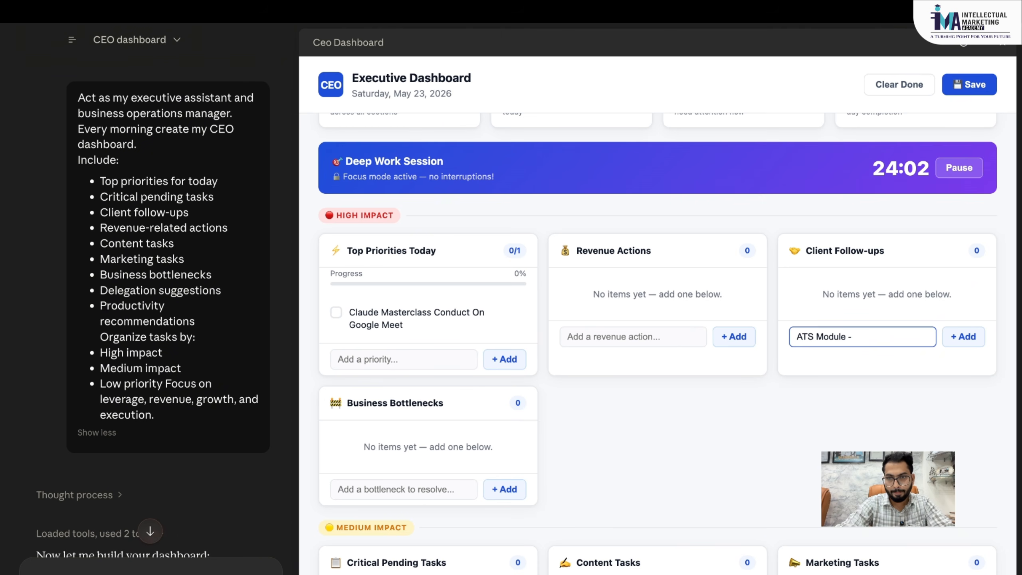
{"action": "type", "text": "Internati"}
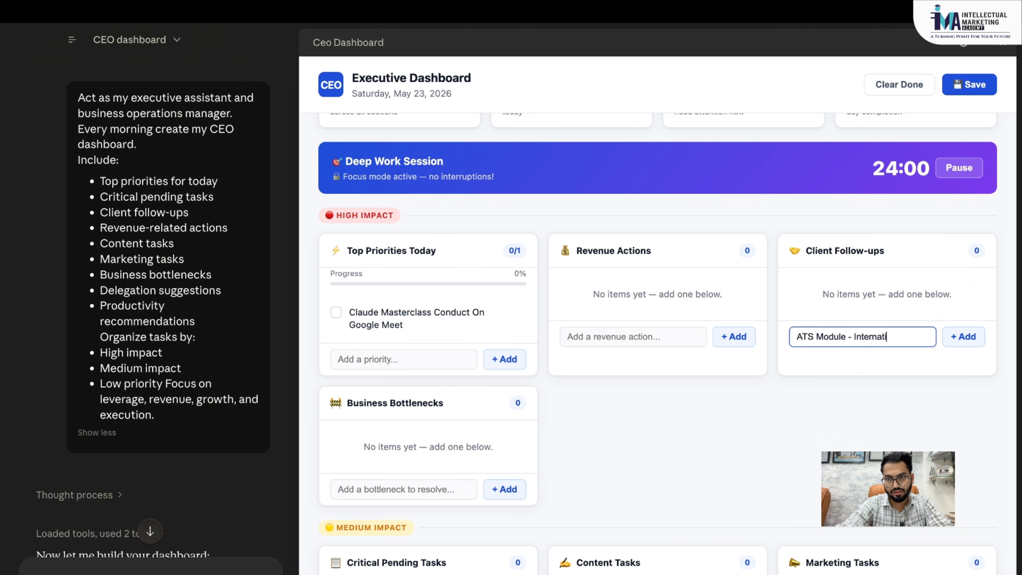
{"action": "type", "text": "onal Busienss Training"}
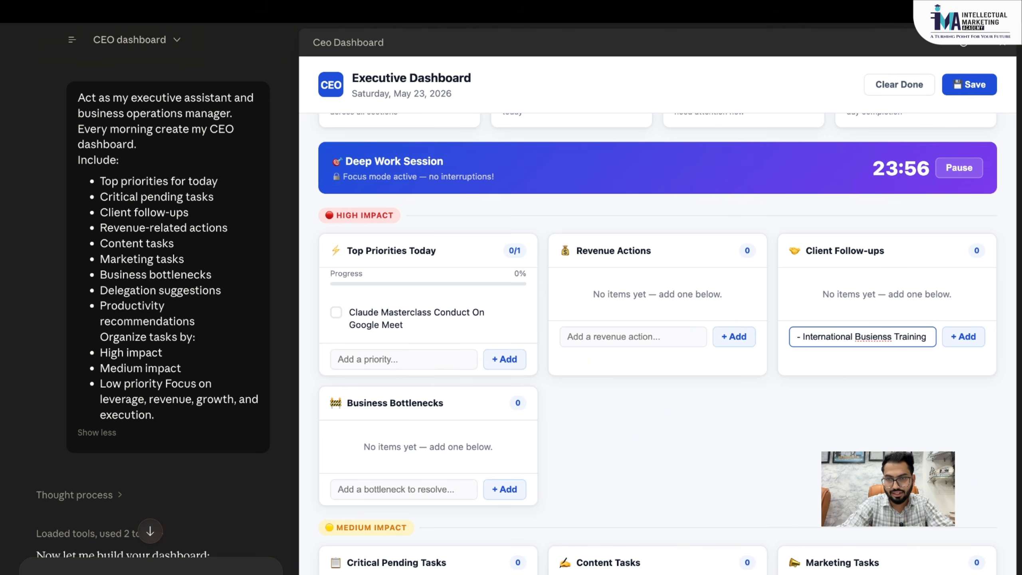
{"action": "left_click", "coordinate": [885, 337]}
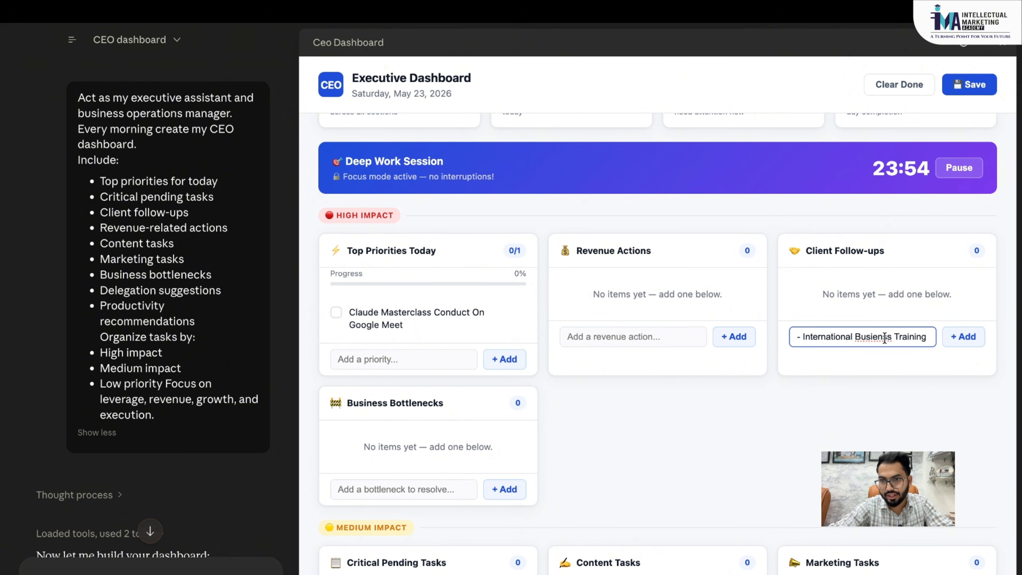
{"action": "left_click", "coordinate": [964, 337]}
{"action": "scroll", "coordinate": [750, 395], "scroll_direction": "down", "scroll_amount": 2}
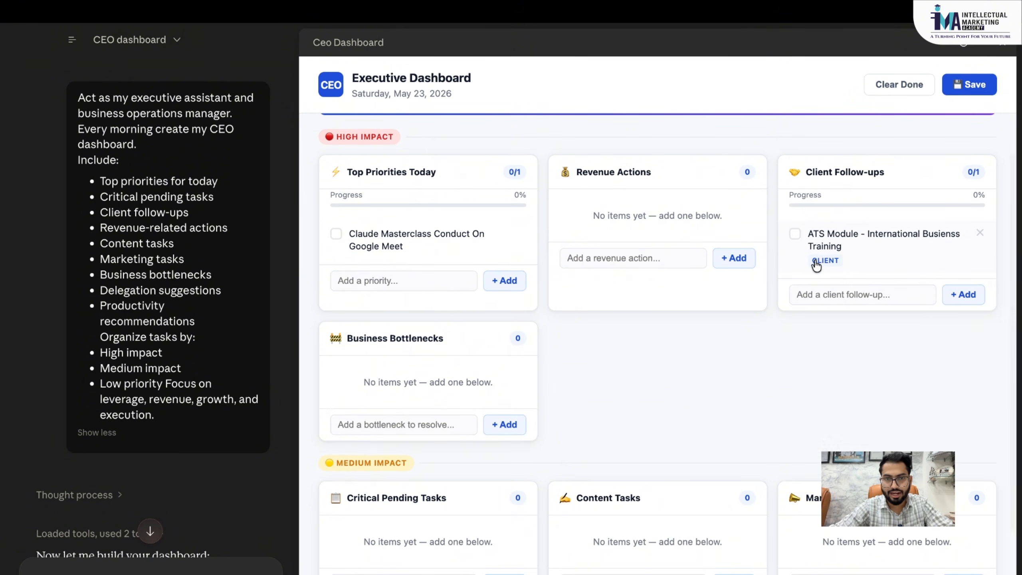
{"action": "scroll", "coordinate": [664, 393], "scroll_direction": "down", "scroll_amount": 1}
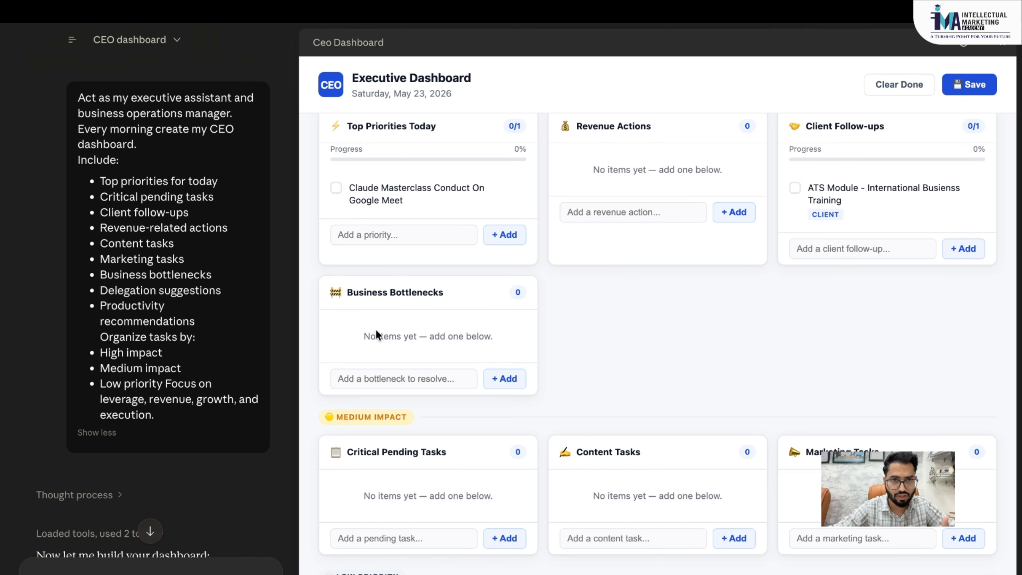
{"action": "scroll", "coordinate": [473, 411], "scroll_direction": "down", "scroll_amount": 1}
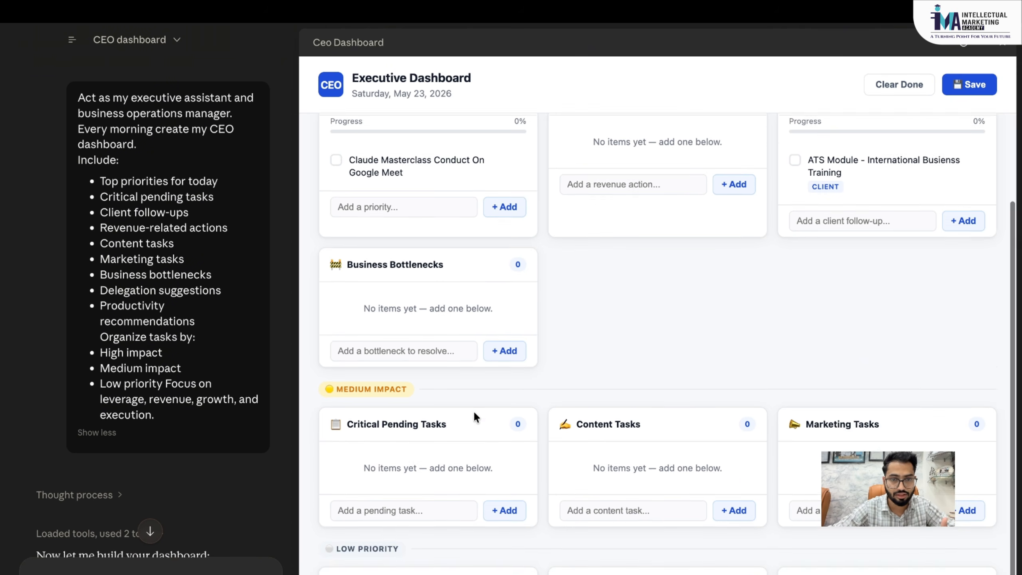
{"action": "scroll", "coordinate": [422, 430], "scroll_direction": "down", "scroll_amount": 2}
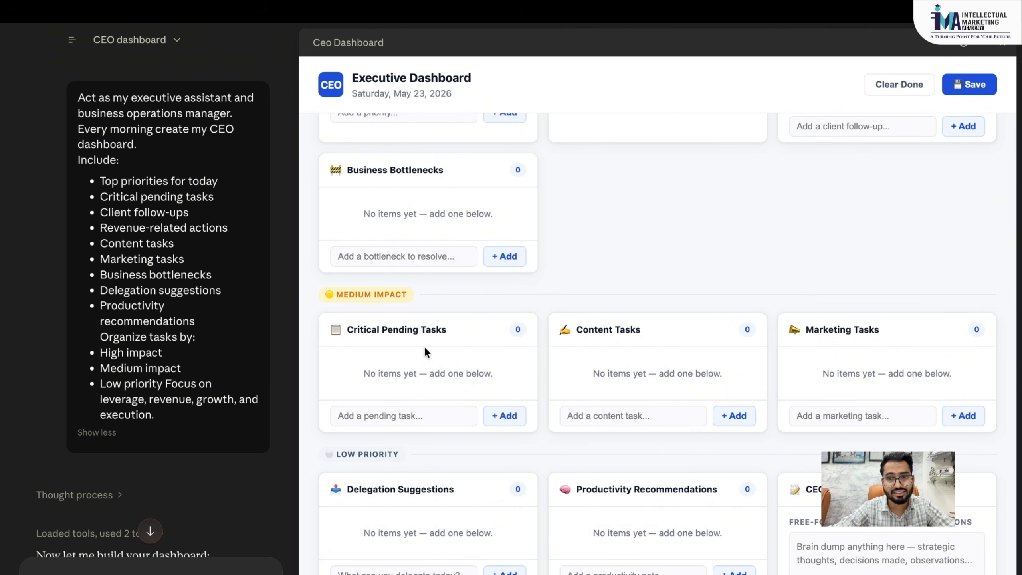
- Add 'Prepare A Agenda For My Upcoming AGM With My Elite Client' as a critical pending task
{"action": "left_click", "coordinate": [428, 417]}
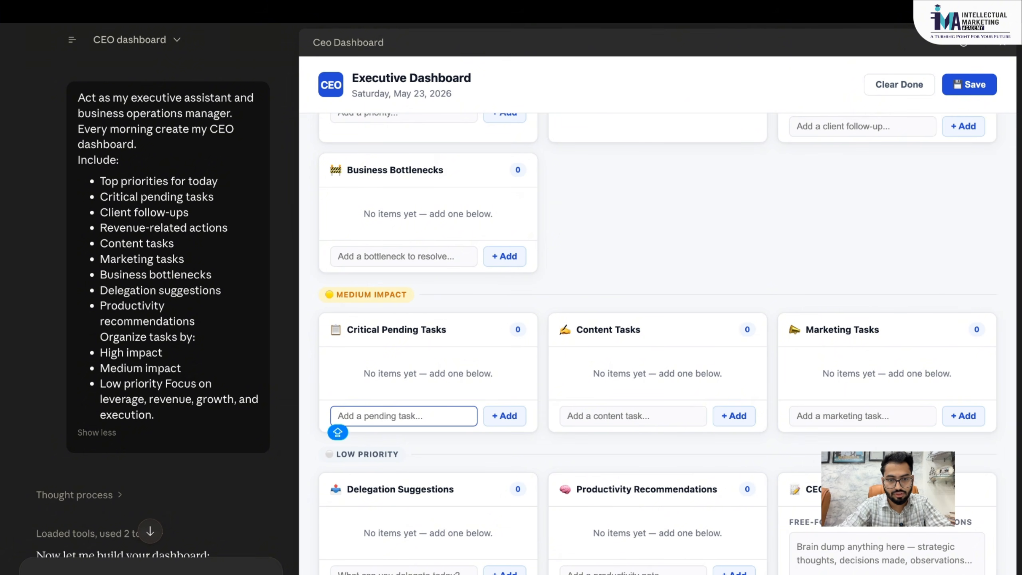
{"action": "type", "text": "AGM "}
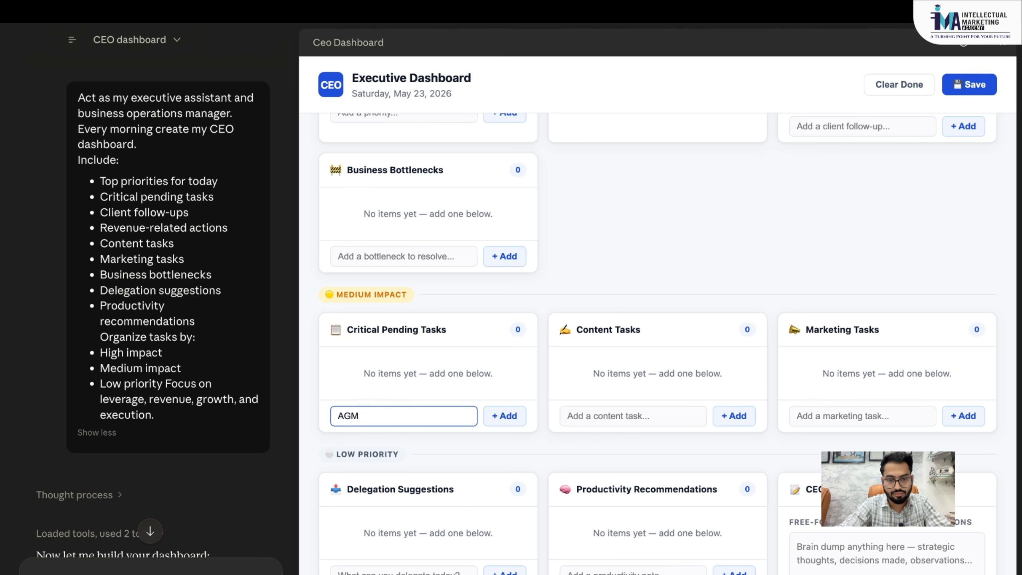
{"action": "type", "text": "With M"}
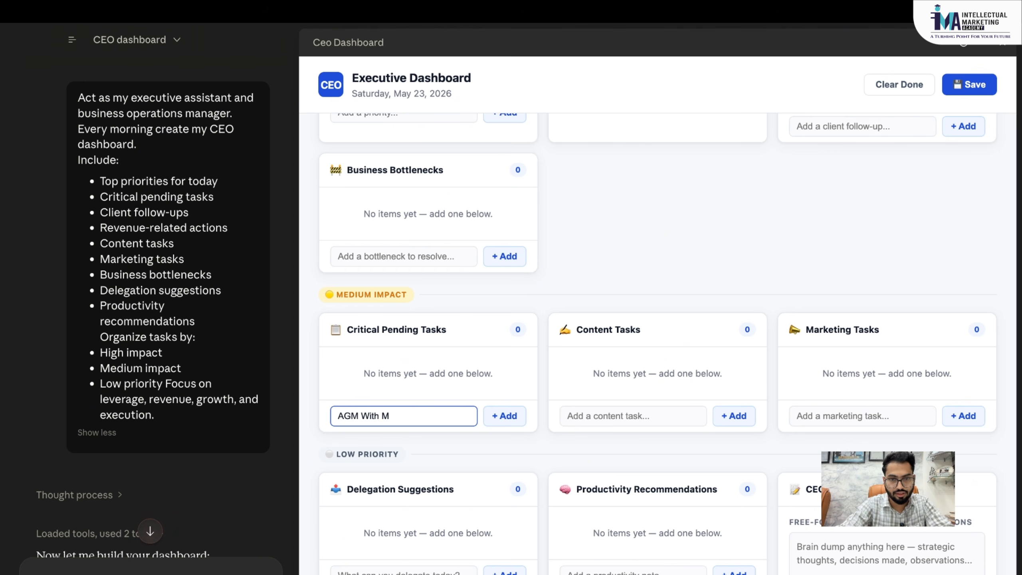
{"action": "type", "text": "Y Prem"}
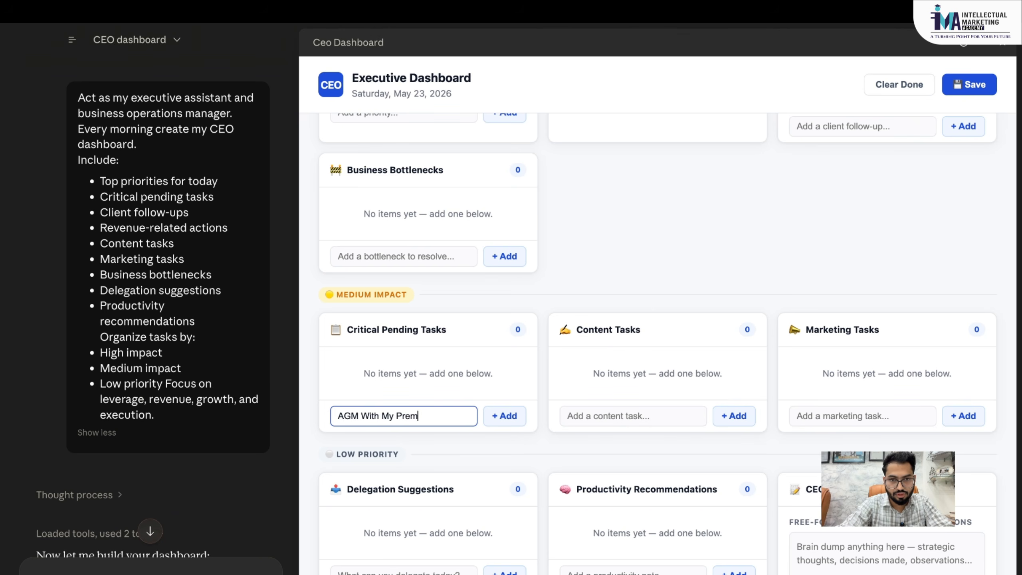
{"action": "key", "text": "BackSpace"}
{"action": "key", "text": "BackSpace"}
{"action": "type", "text": "Elite CL"}
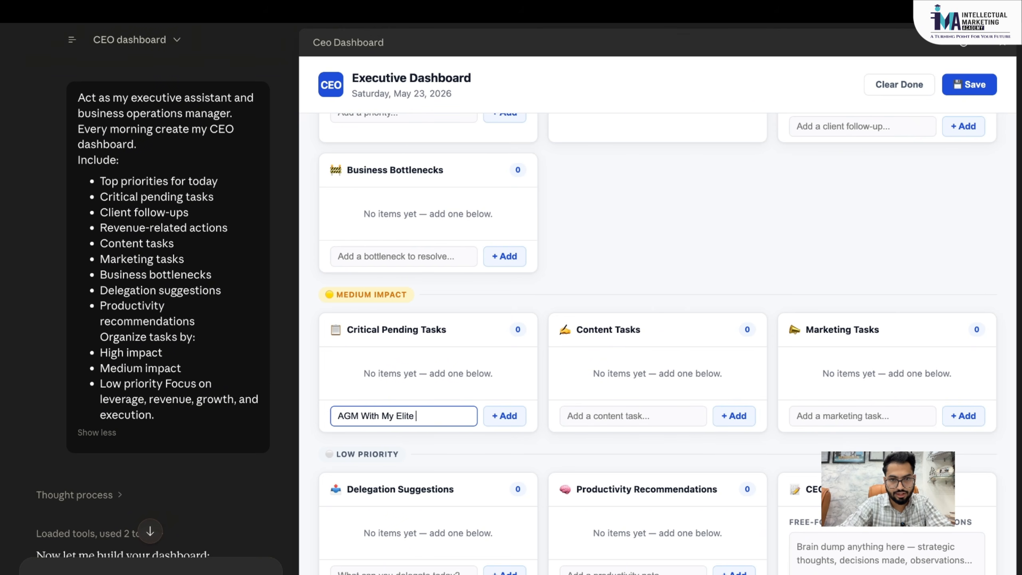
{"action": "key", "text": "BackSpace"}
{"action": "type", "text": "LIEN"}
{"action": "key", "text": "BackSpace"}
{"action": "key", "text": "BackSpace"}
{"action": "key", "text": "BackSpace"}
{"action": "key", "text": "BackSpace"}
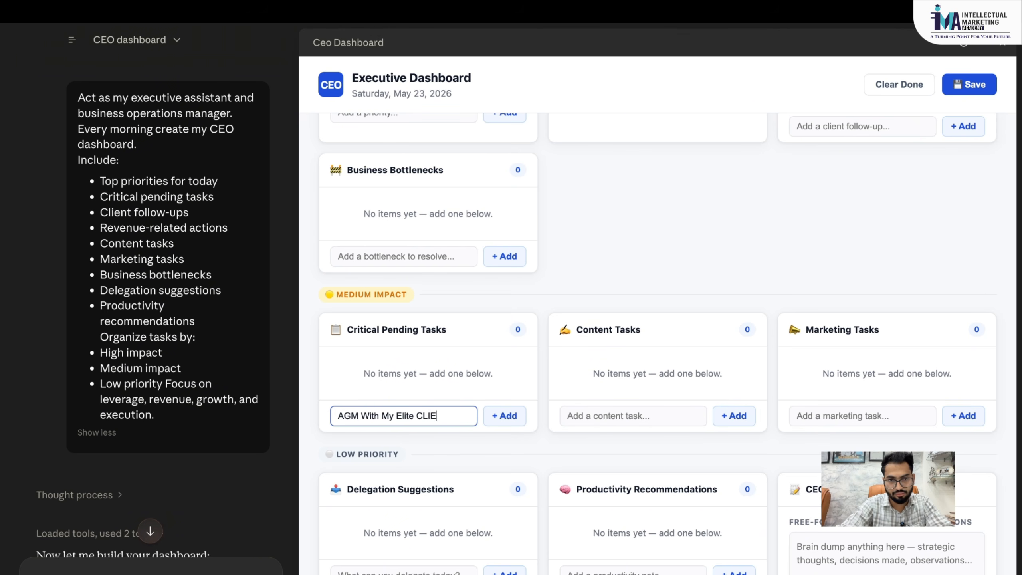
{"action": "type", "text": "lient"}
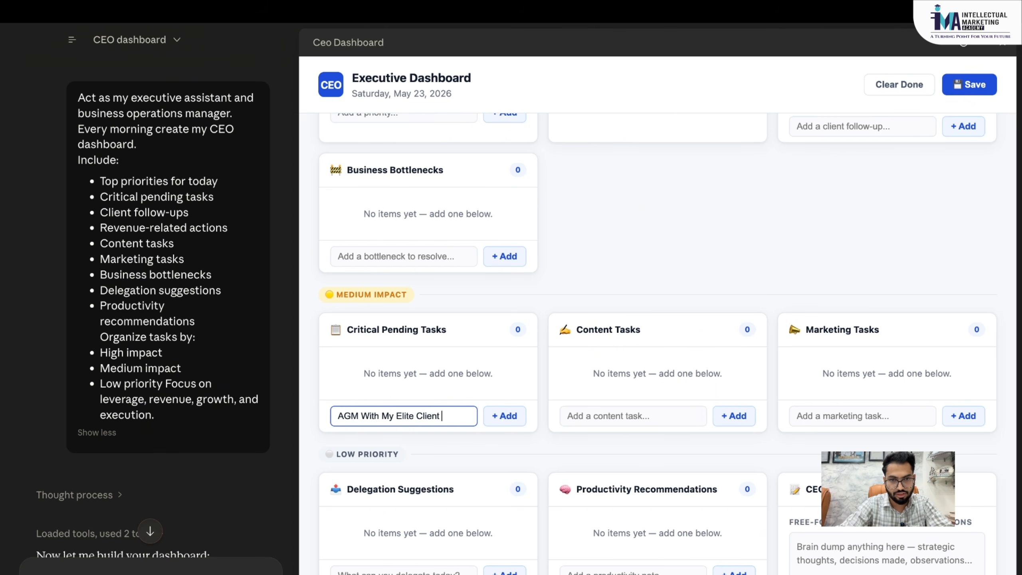
{"action": "left_click", "coordinate": [338, 417]}
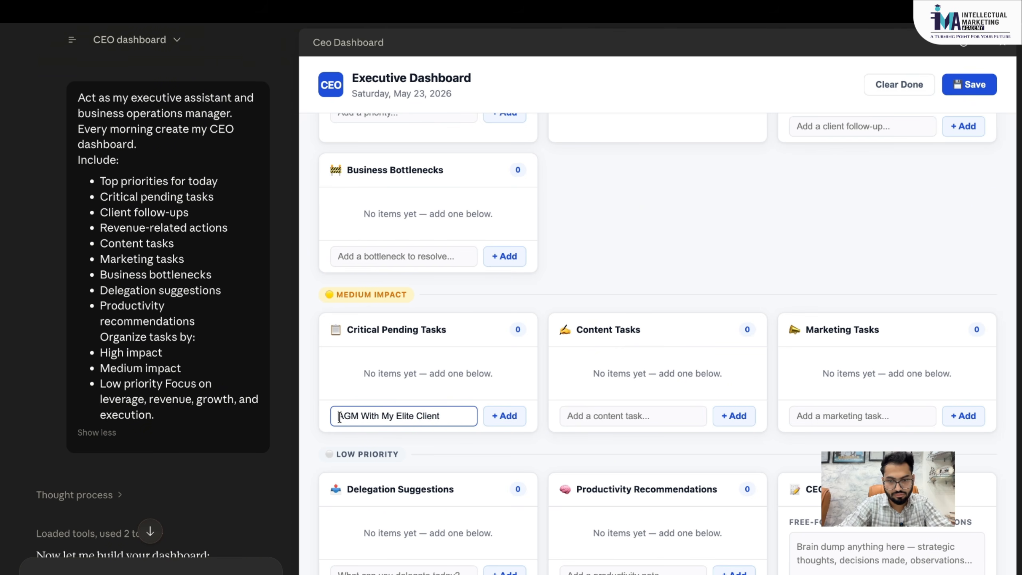
{"action": "type", "text": "Prepare "}
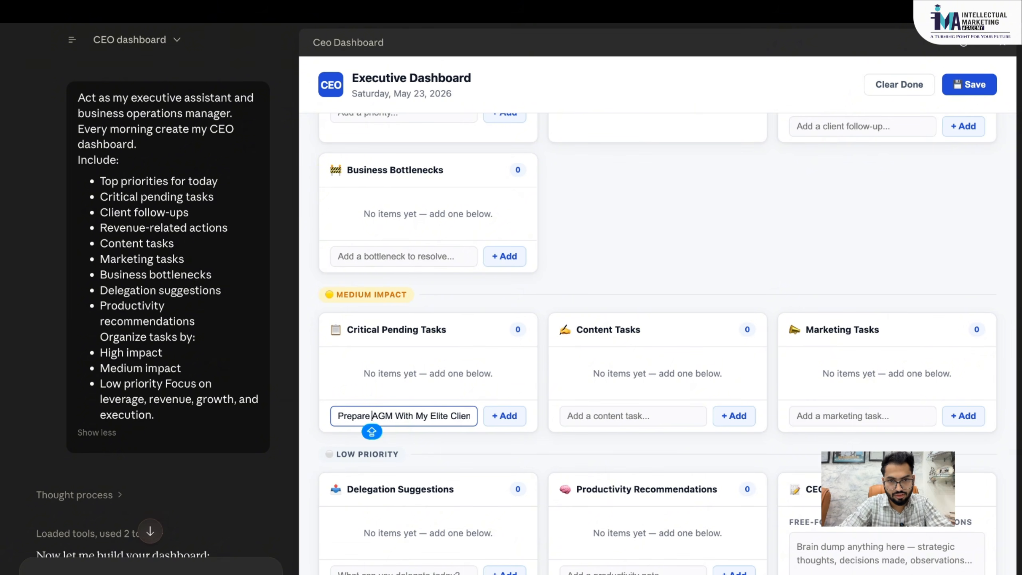
{"action": "type", "text": "A"}
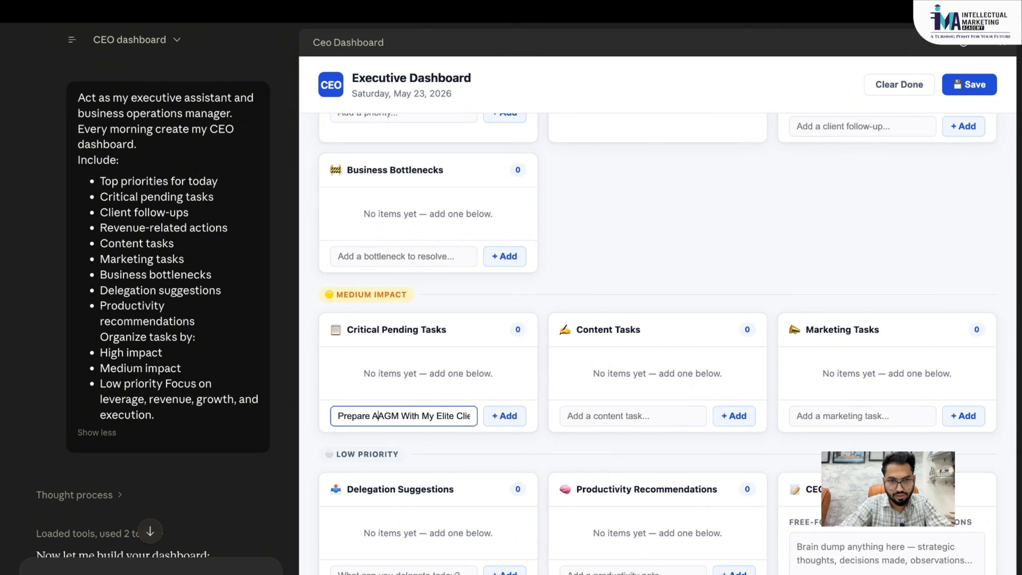
{"action": "type", "text": " Agenda"}
{"action": "type", "text": " For My"}
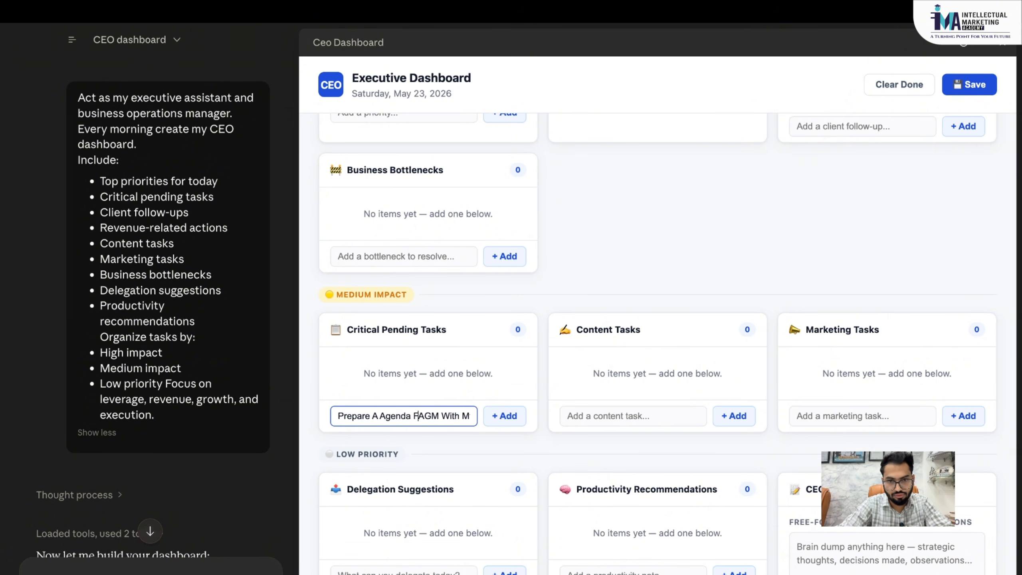
{"action": "type", "text": " Upcoming"}
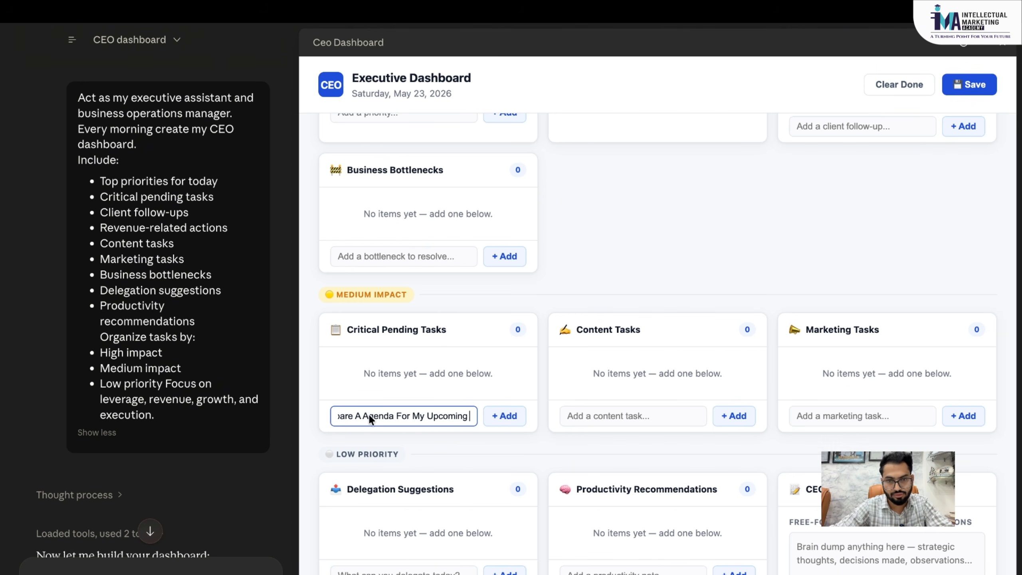
{"action": "left_click", "coordinate": [514, 417]}
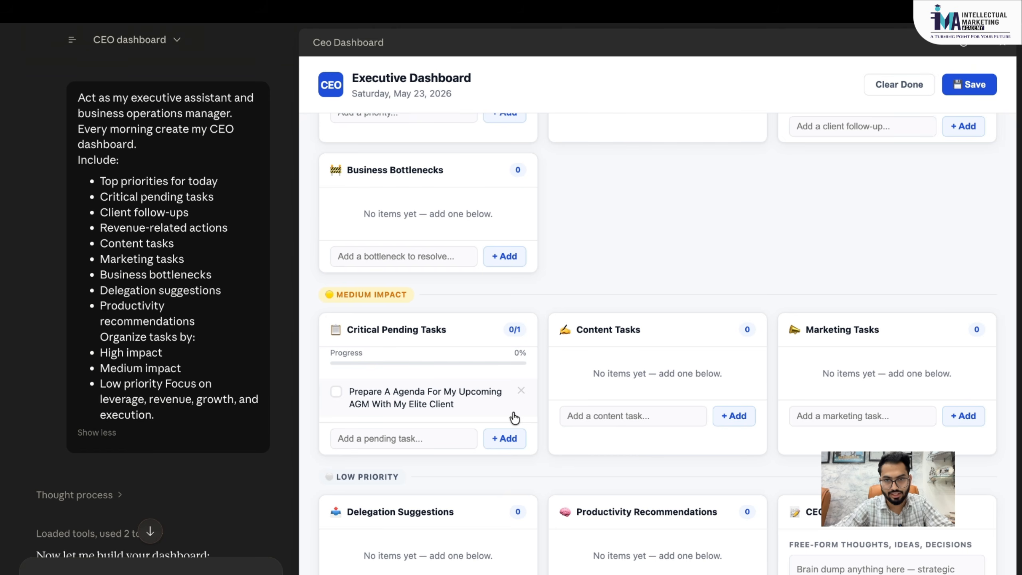
{"action": "scroll", "coordinate": [514, 418], "scroll_direction": "up", "scroll_amount": 3}
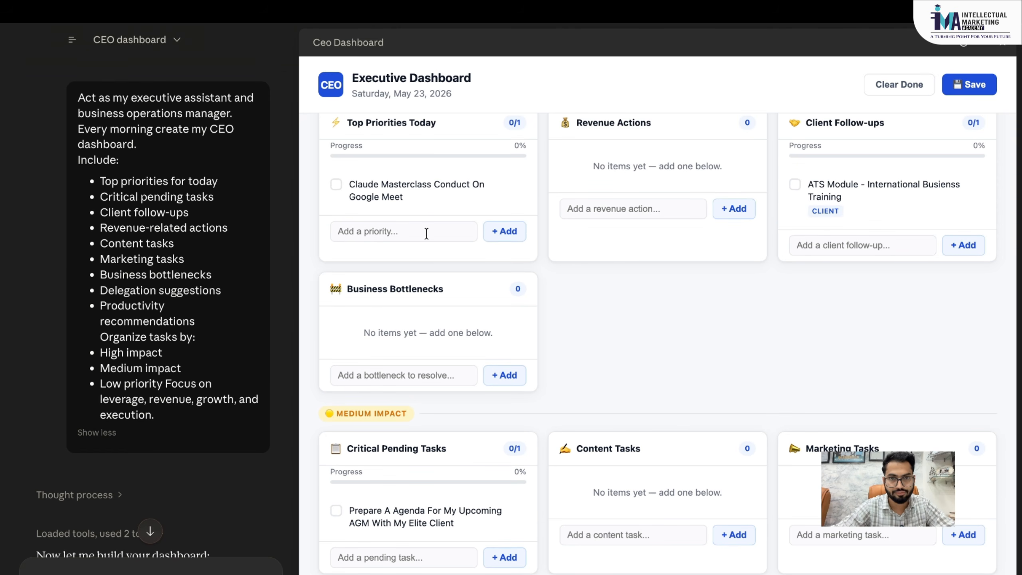
- Add 'Visit For Career Gudience Program At Scholar Academy' as a second top priority
{"action": "left_click", "coordinate": [446, 232]}
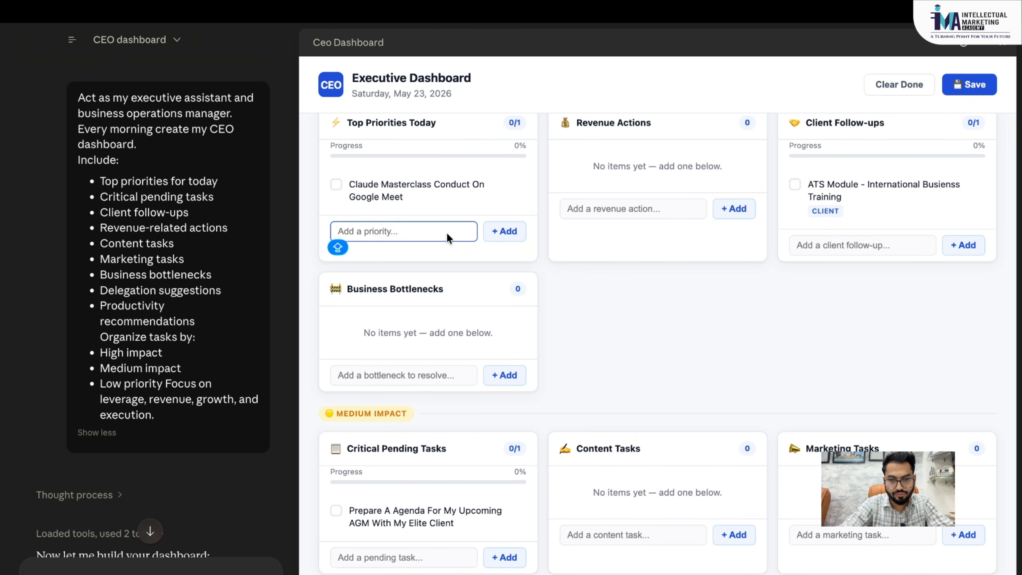
{"action": "type", "text": "Visit"}
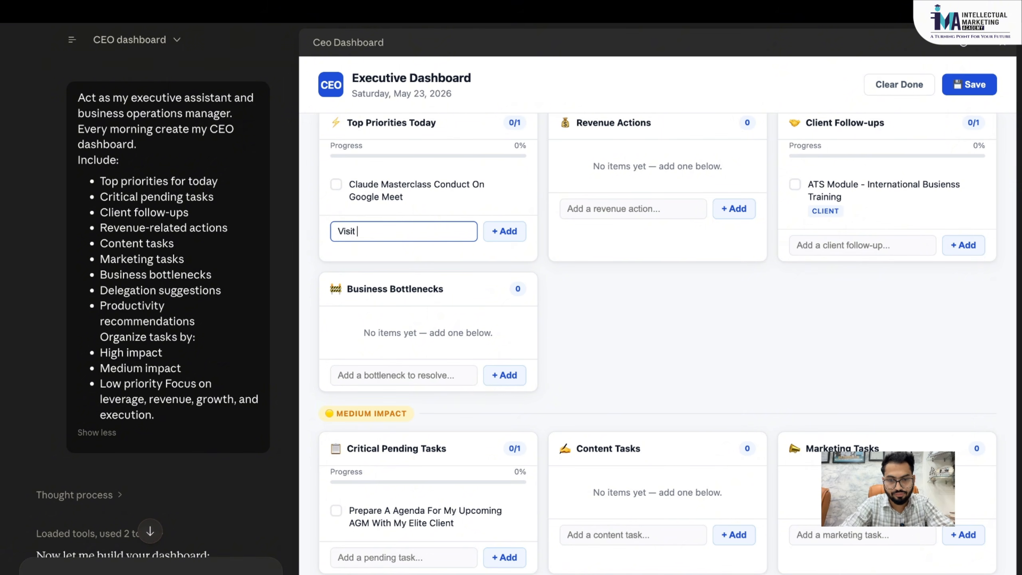
{"action": "key", "text": "Caps_Lock"}
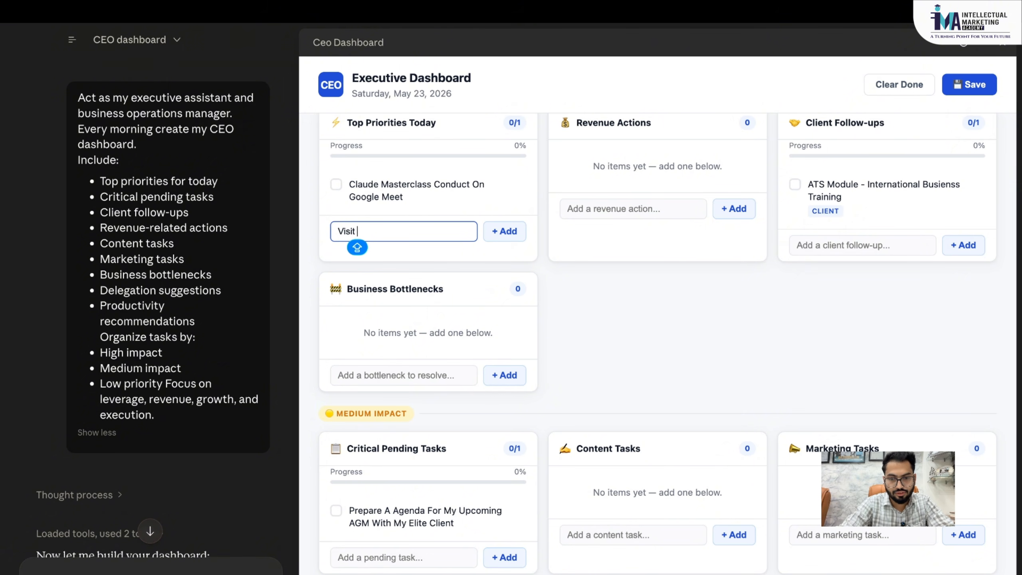
{"action": "type", "text": "For"}
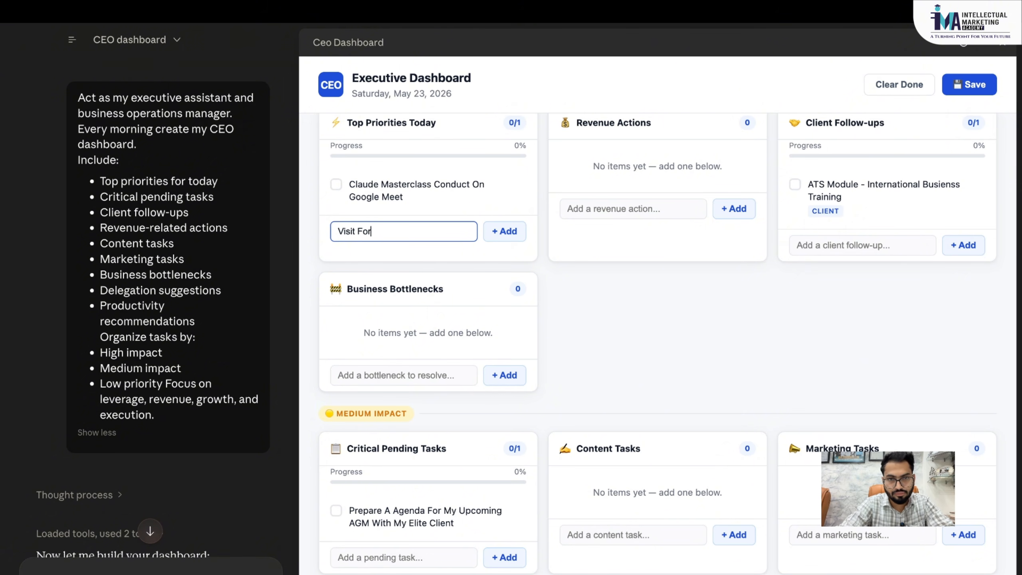
{"action": "key", "text": "Caps_Lock"}
{"action": "type", "text": "Career Gudie"}
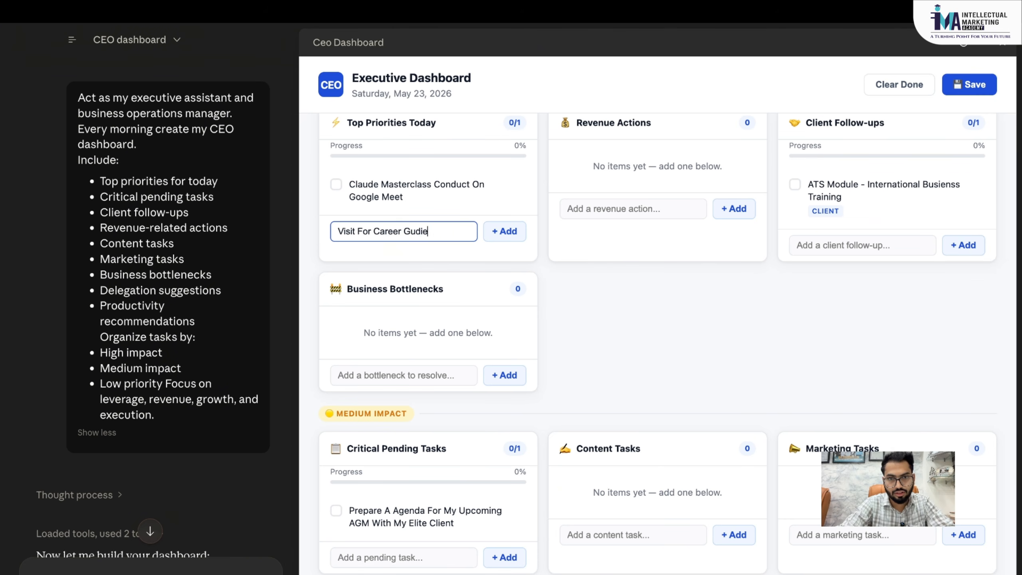
{"action": "type", "text": "nce Program"}
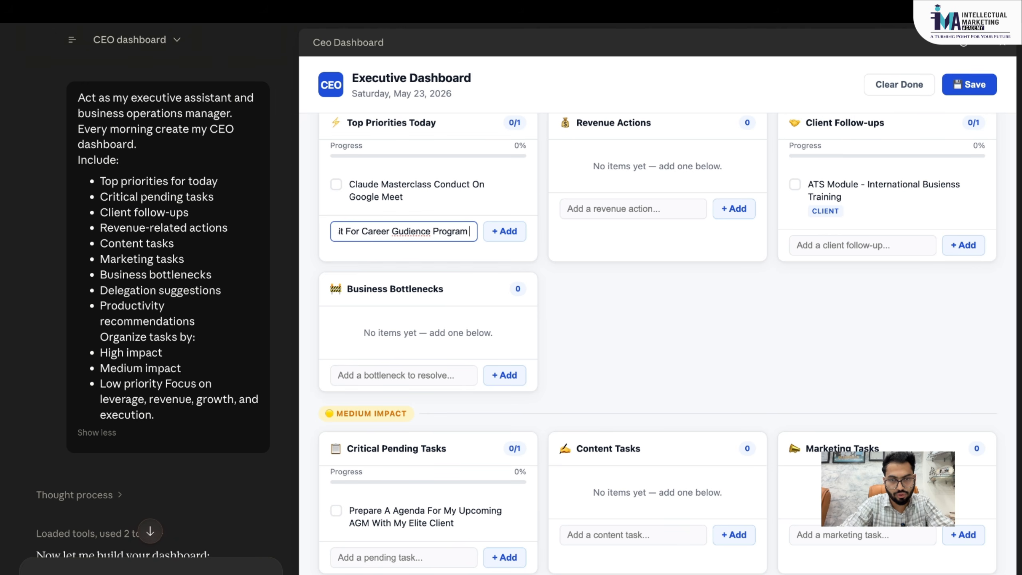
{"action": "type", "text": " At S"}
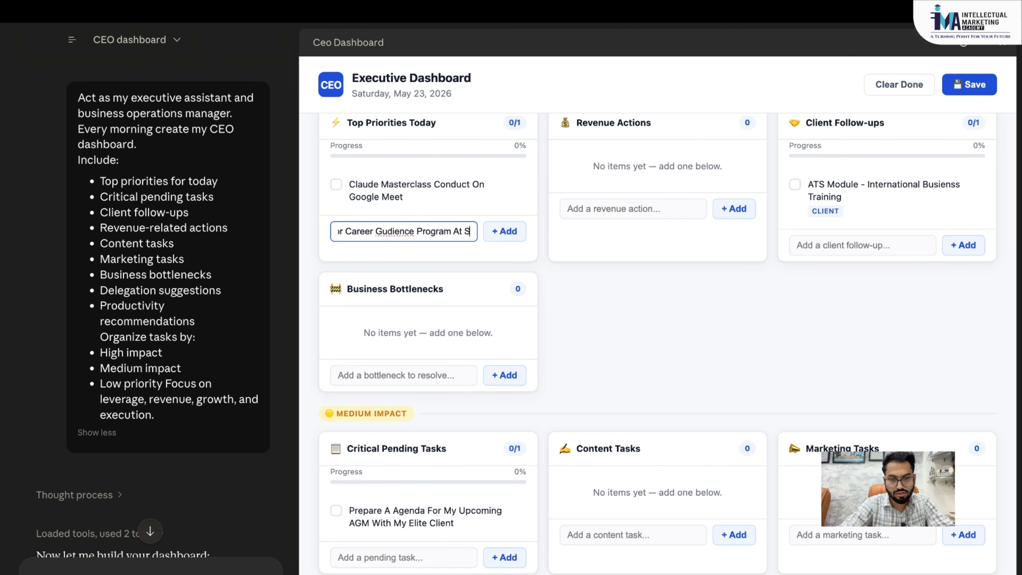
{"action": "type", "text": "cholar Academy"}
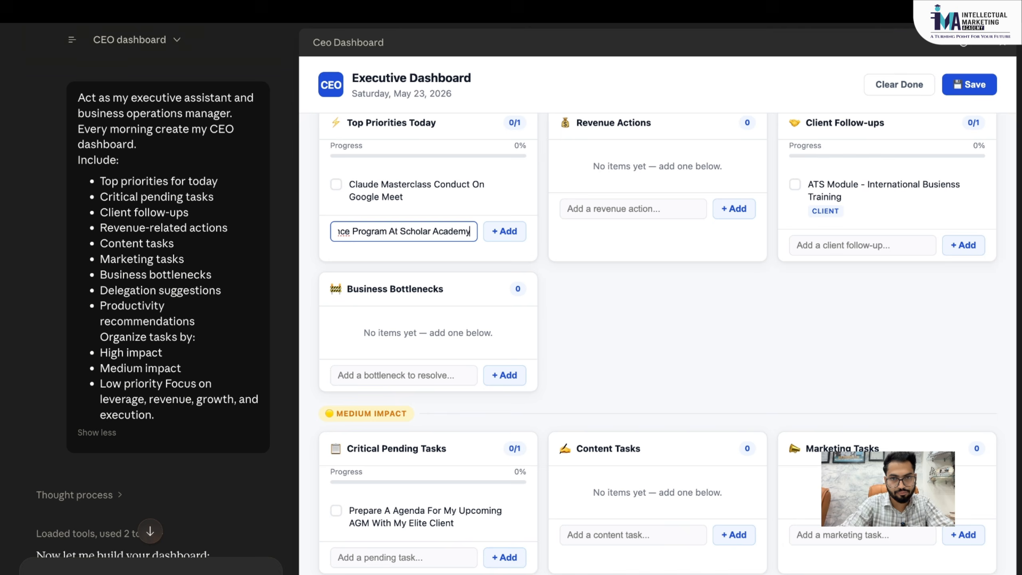
{"action": "left_click", "coordinate": [501, 238]}
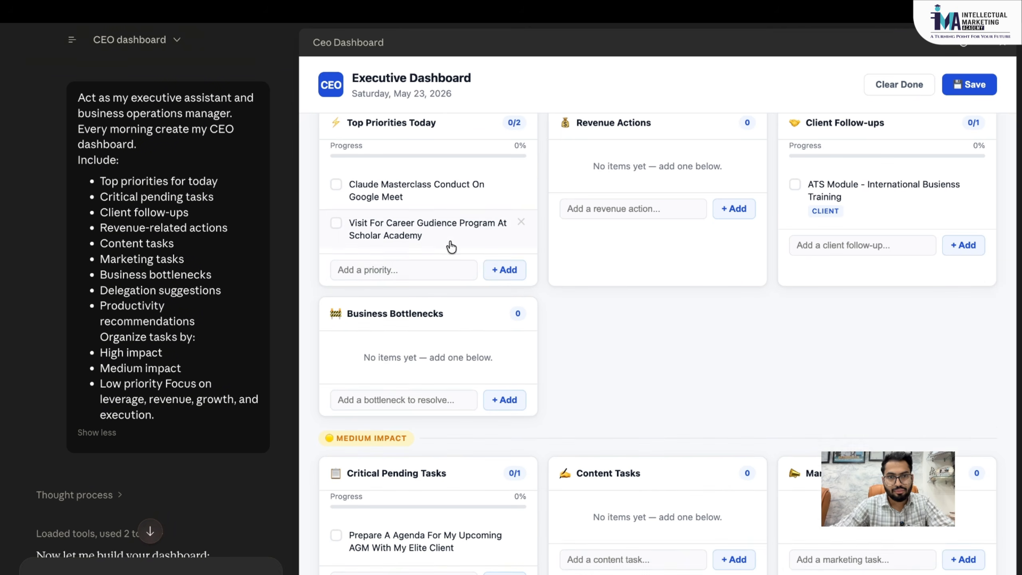
{"action": "scroll", "coordinate": [443, 244], "scroll_direction": "up", "scroll_amount": 2}
- Tick the Claude Masterclass priority as done, bringing day completion to 25%
{"action": "left_click", "coordinate": [337, 243]}
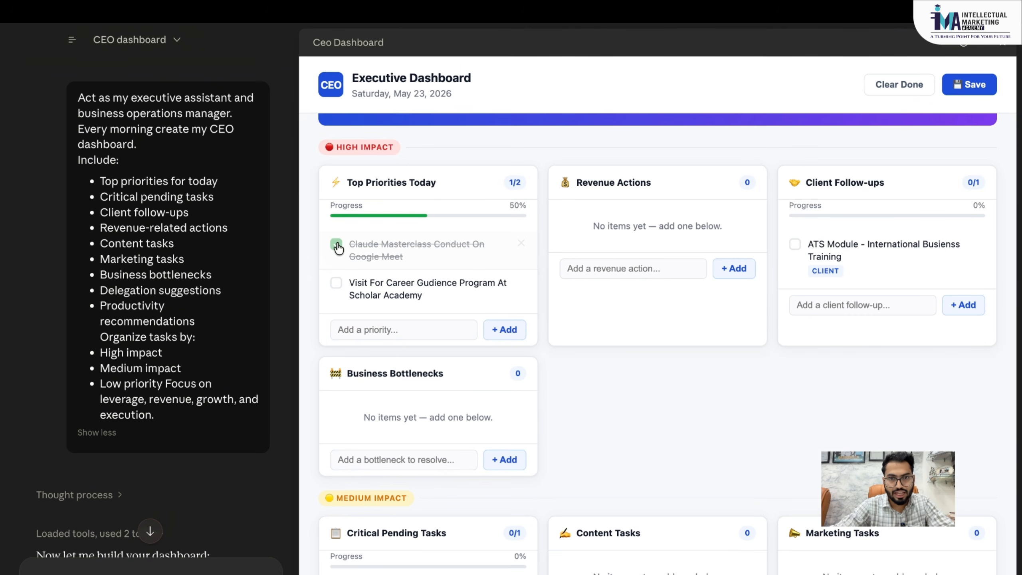
{"action": "scroll", "coordinate": [365, 225], "scroll_direction": "up", "scroll_amount": 1}
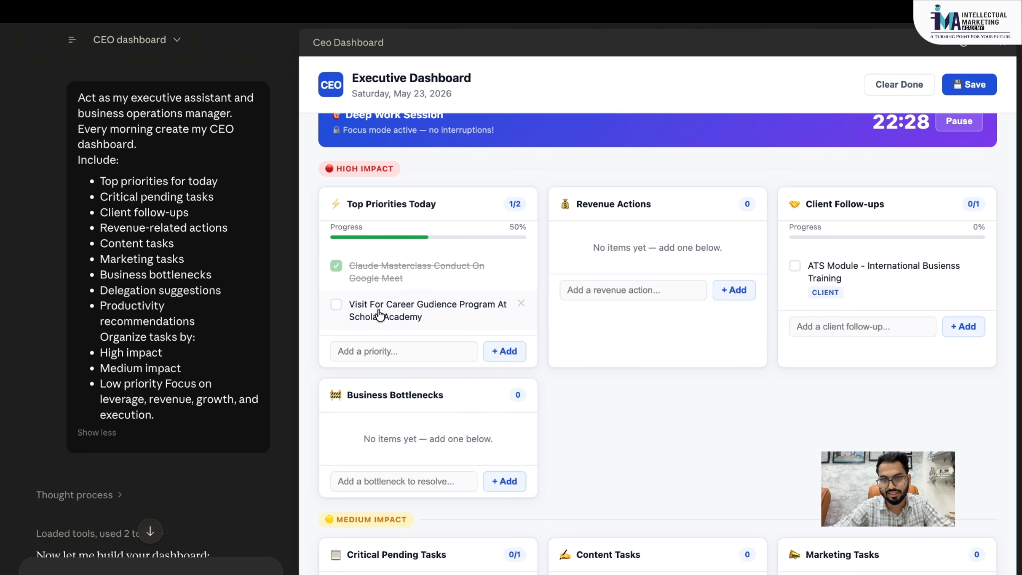
{"action": "scroll", "coordinate": [794, 200], "scroll_direction": "down", "scroll_amount": 1}
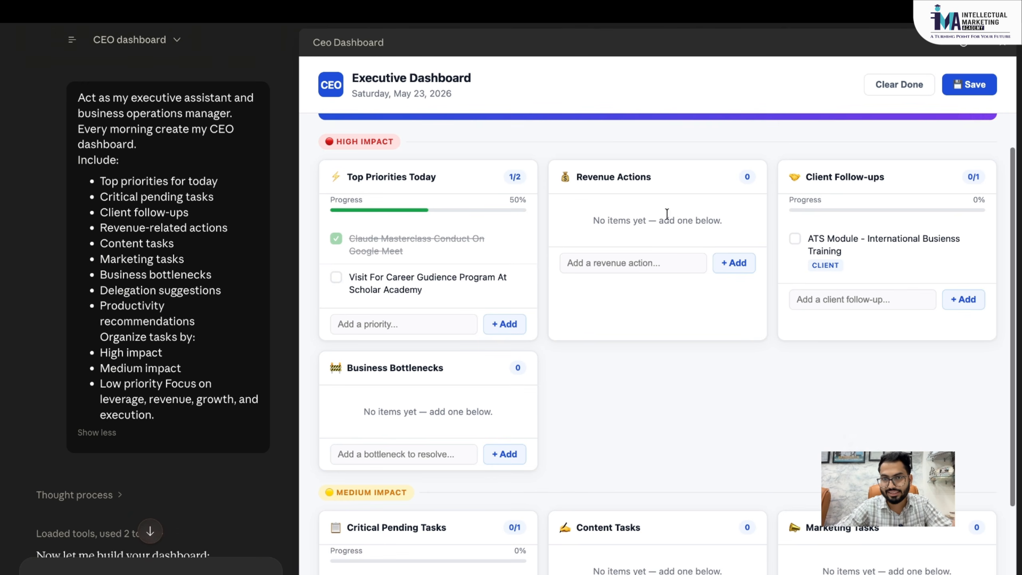
{"action": "scroll", "coordinate": [845, 276], "scroll_direction": "down", "scroll_amount": 1}
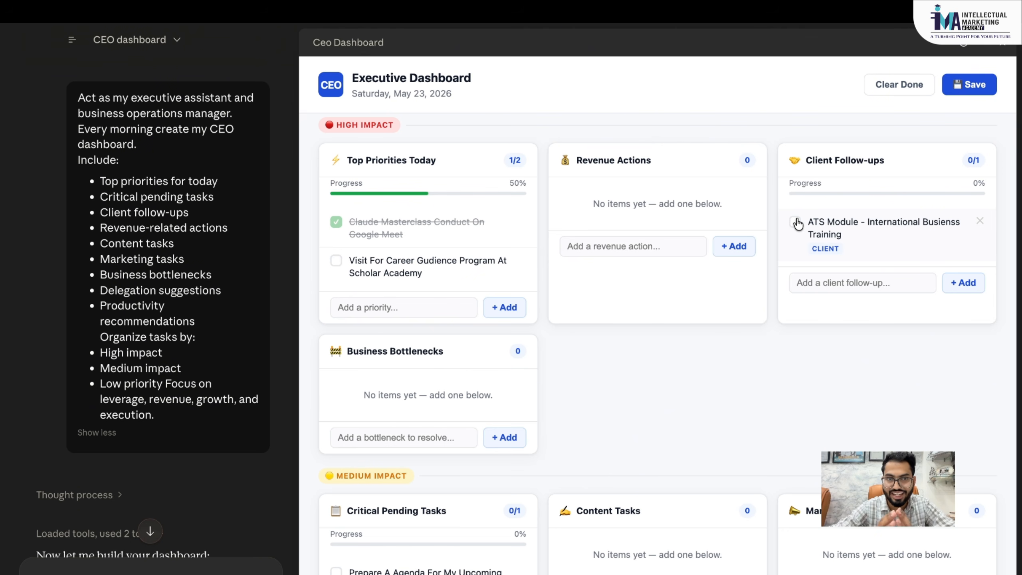
{"action": "scroll", "coordinate": [798, 224], "scroll_direction": "up", "scroll_amount": 5}
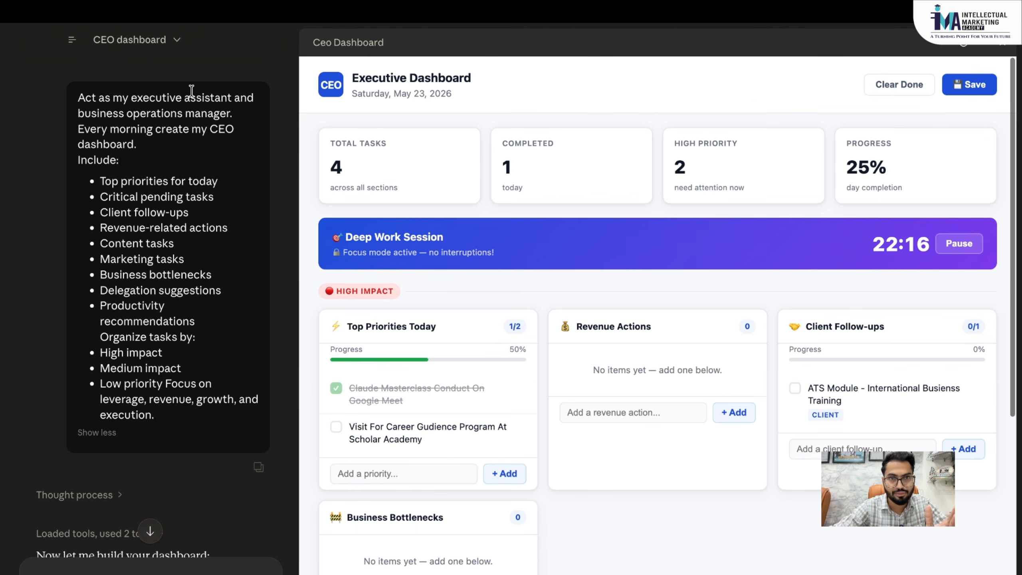
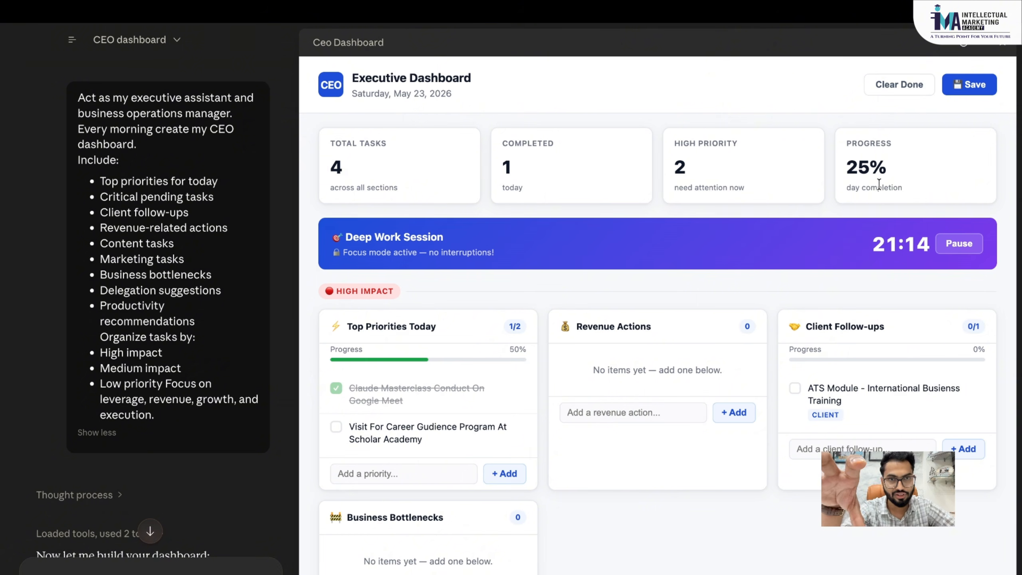
- Add 'What are the Top 10 Tools I Use as a digital marketer everyday' as a content task
{"action": "scroll", "coordinate": [736, 272], "scroll_direction": "down", "scroll_amount": 10}
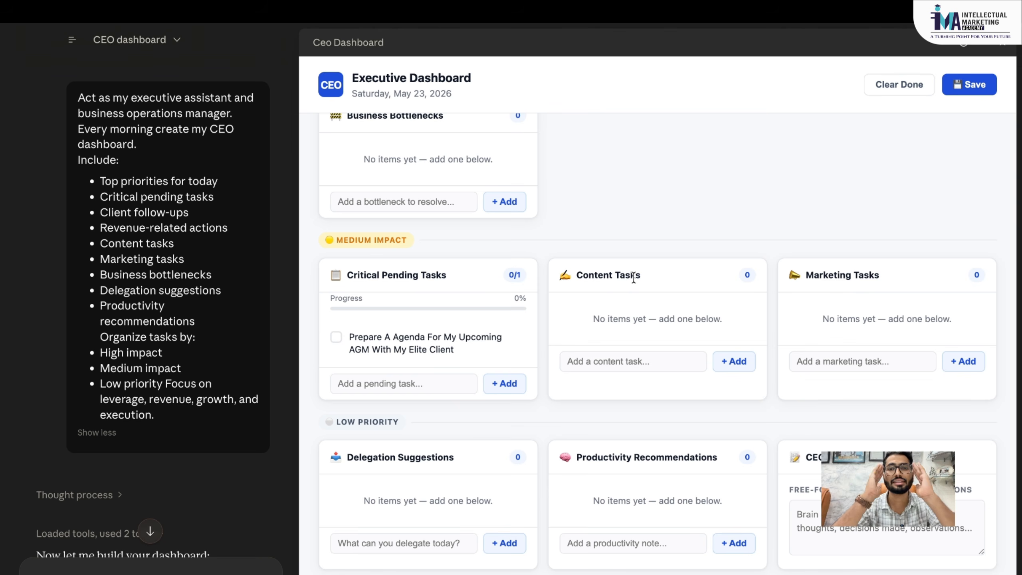
{"action": "left_click", "coordinate": [606, 370]}
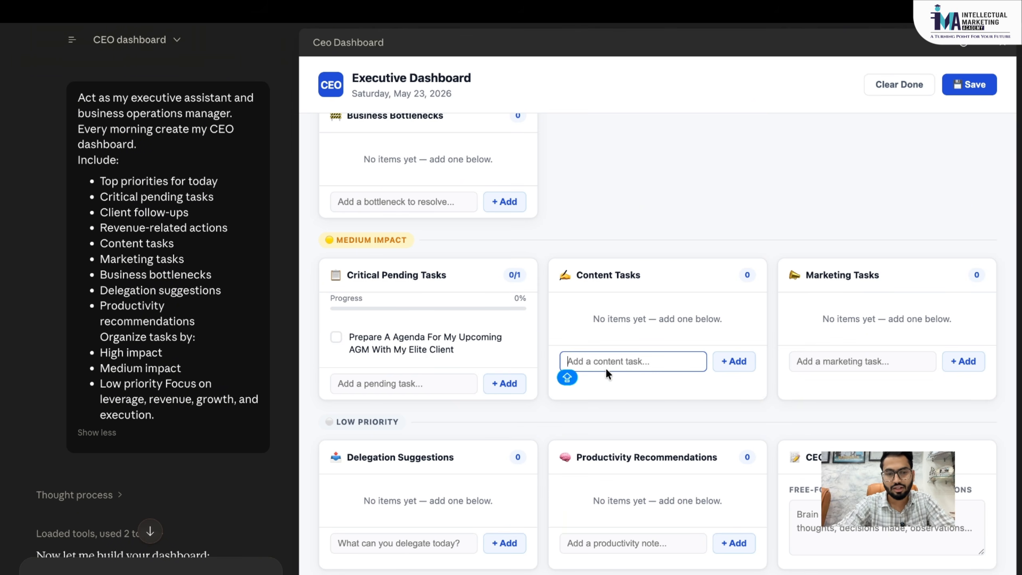
{"action": "type", "text": "What ar"}
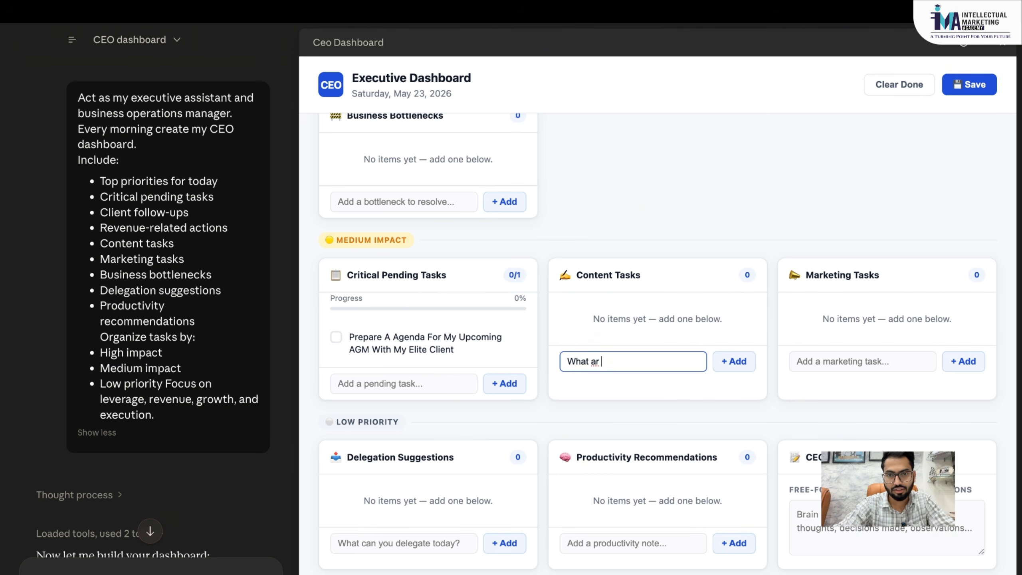
{"action": "type", "text": "e the Top 10 Tools "}
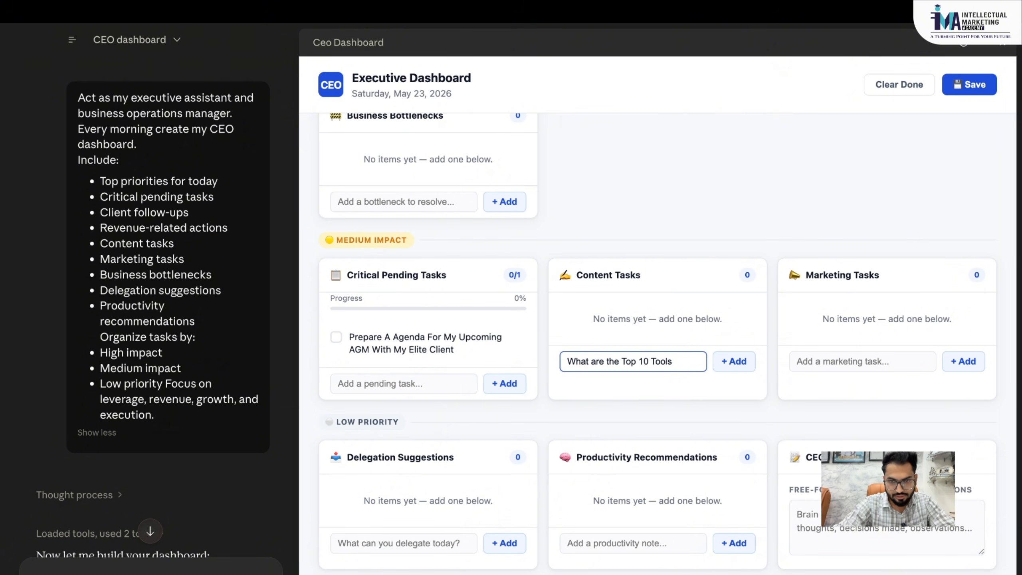
{"action": "type", "text": "I US"}
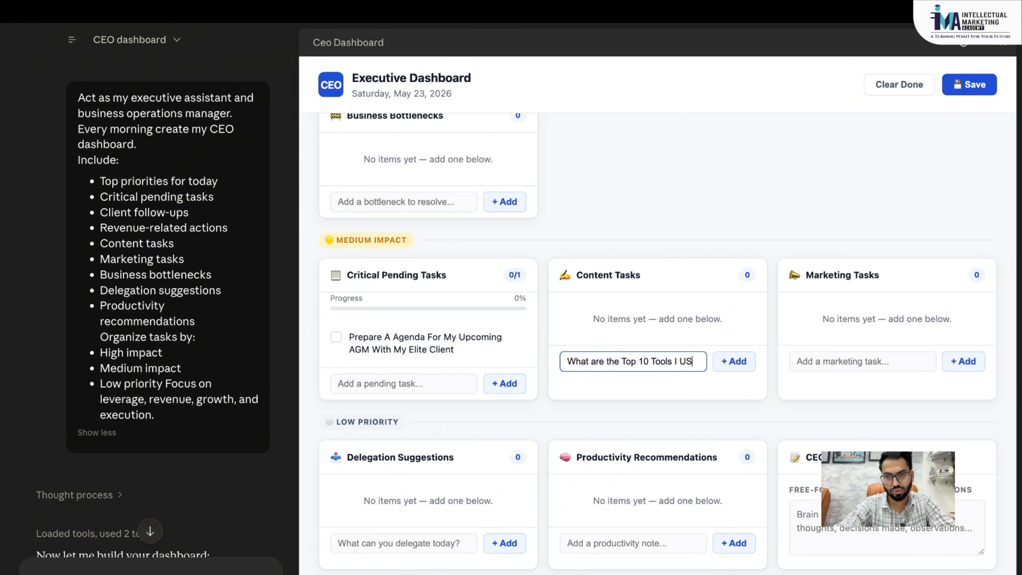
{"action": "key", "text": "BackSpace"}
{"action": "key", "text": "BackSpace"}
{"action": "type", "text": "Use as a"}
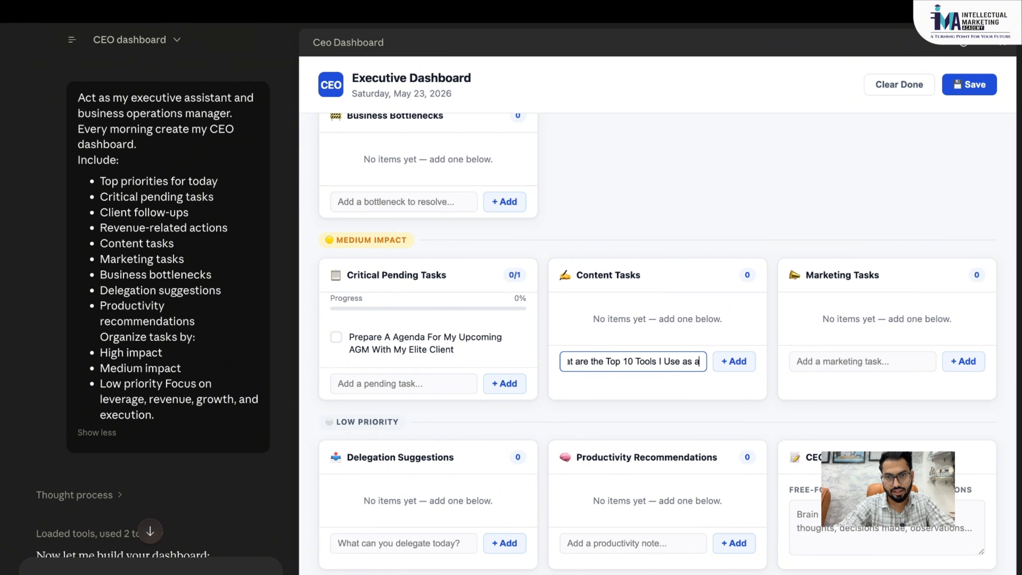
{"action": "type", "text": " digital marketer"}
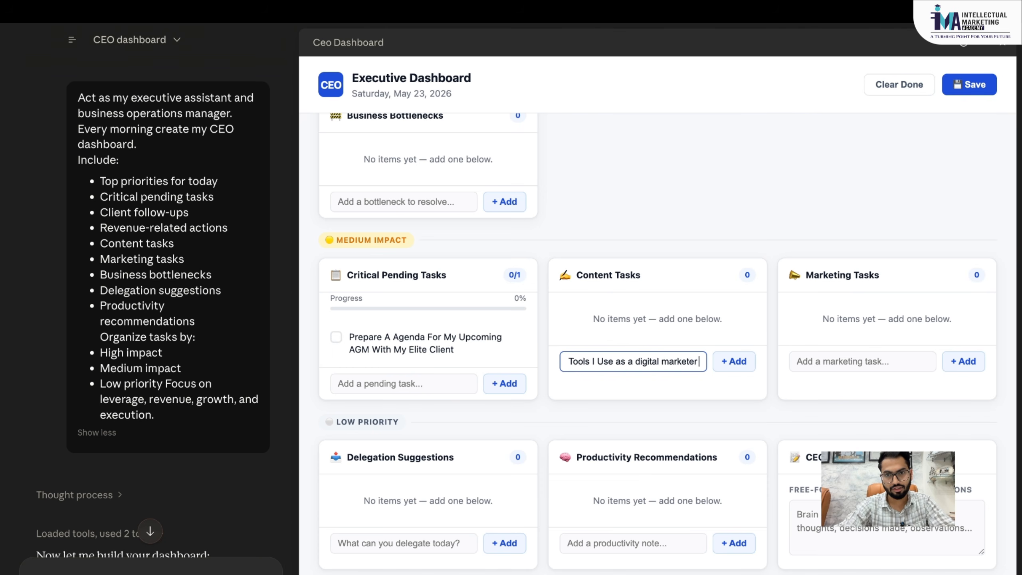
{"action": "type", "text": " everyday"}
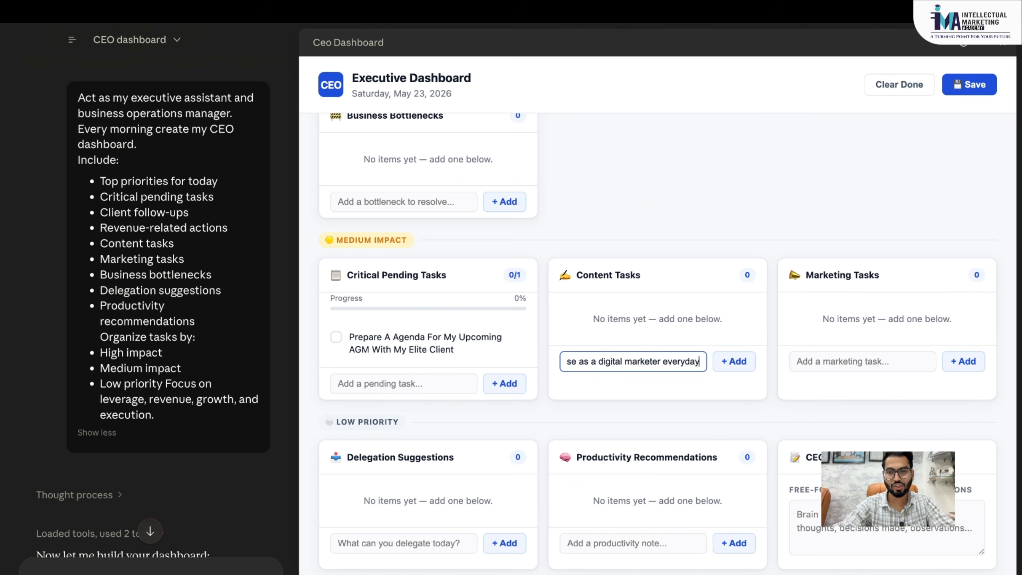
{"action": "left_click", "coordinate": [742, 368]}
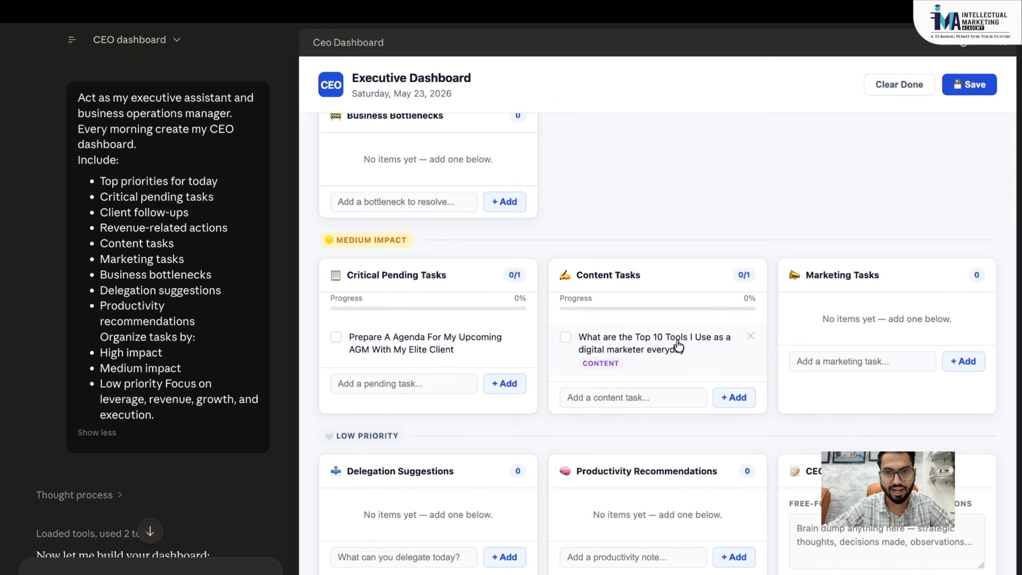
- Mark the new content task as done so Content Tasks reaches 100%
{"action": "left_click", "coordinate": [640, 399]}
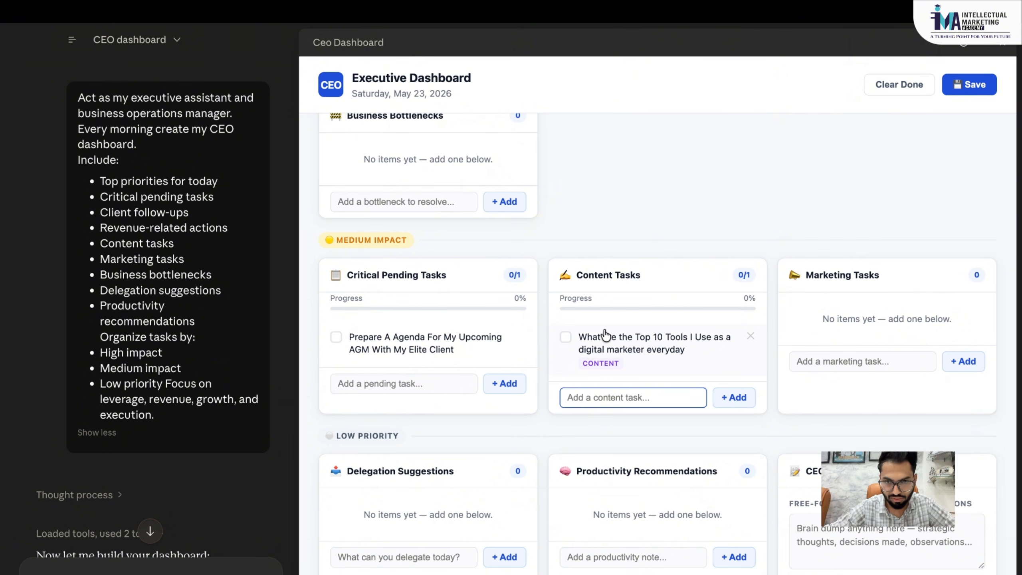
{"action": "left_click", "coordinate": [567, 338]}
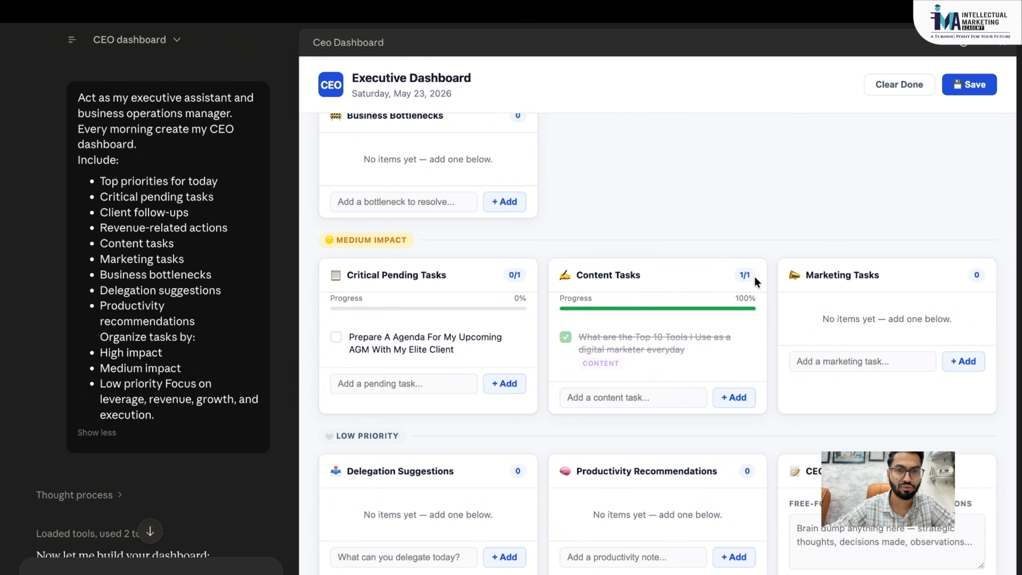
{"action": "scroll", "coordinate": [440, 427], "scroll_direction": "down", "scroll_amount": 1}
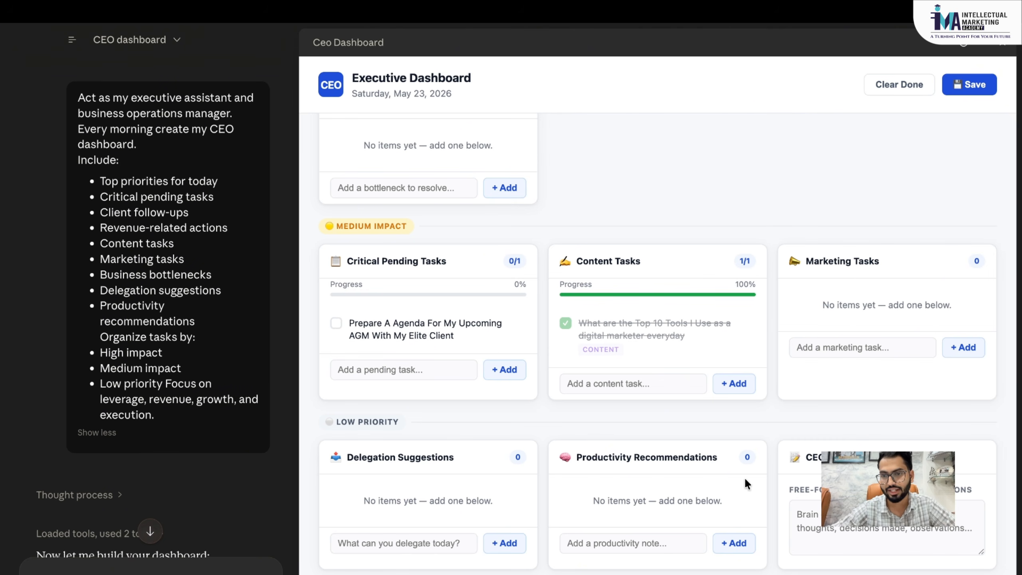
{"action": "left_click", "coordinate": [888, 531]}
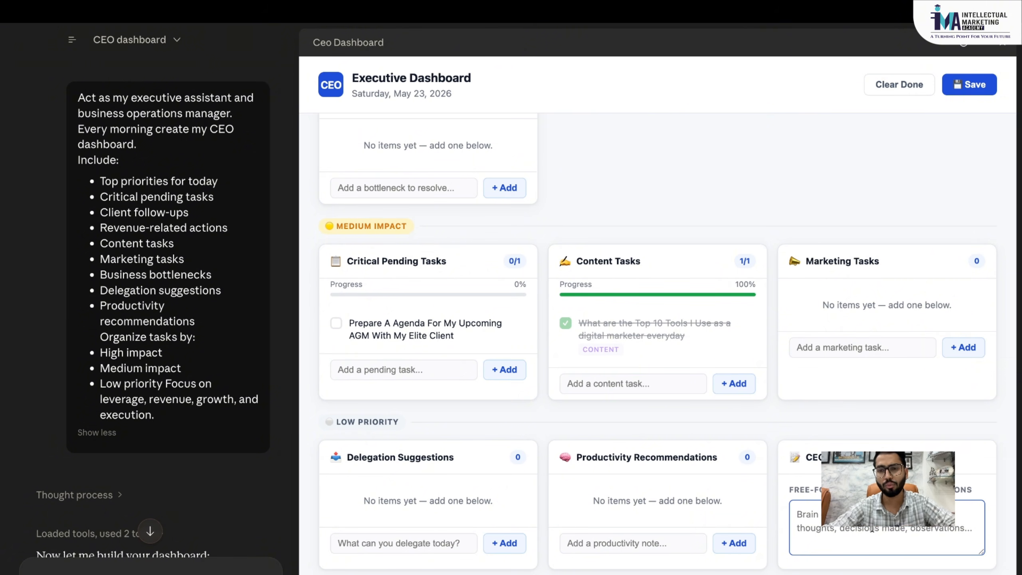
{"action": "scroll", "coordinate": [870, 433], "scroll_direction": "up", "scroll_amount": 10}
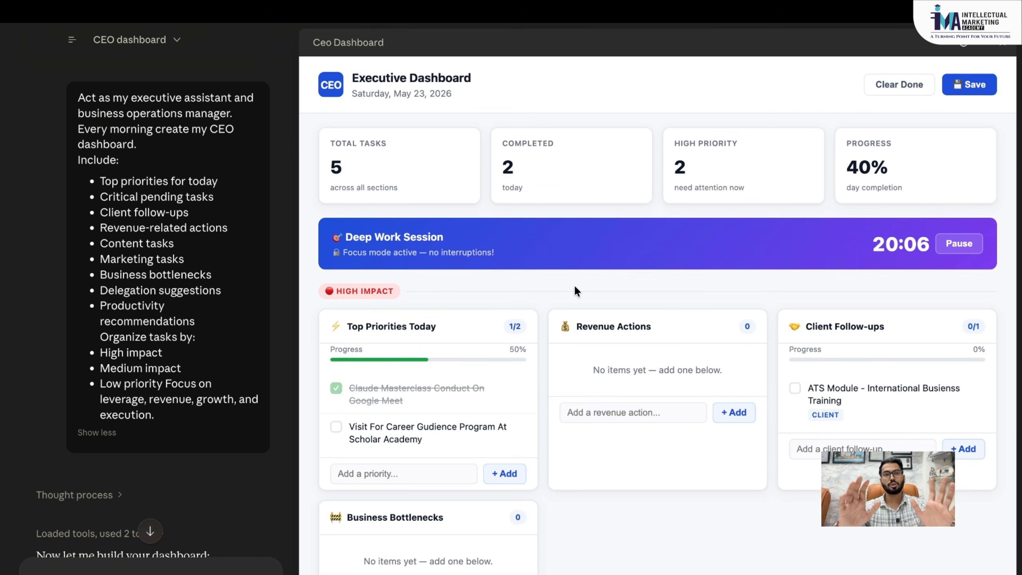
{"action": "scroll", "coordinate": [139, 221], "scroll_direction": "down", "scroll_amount": 1}
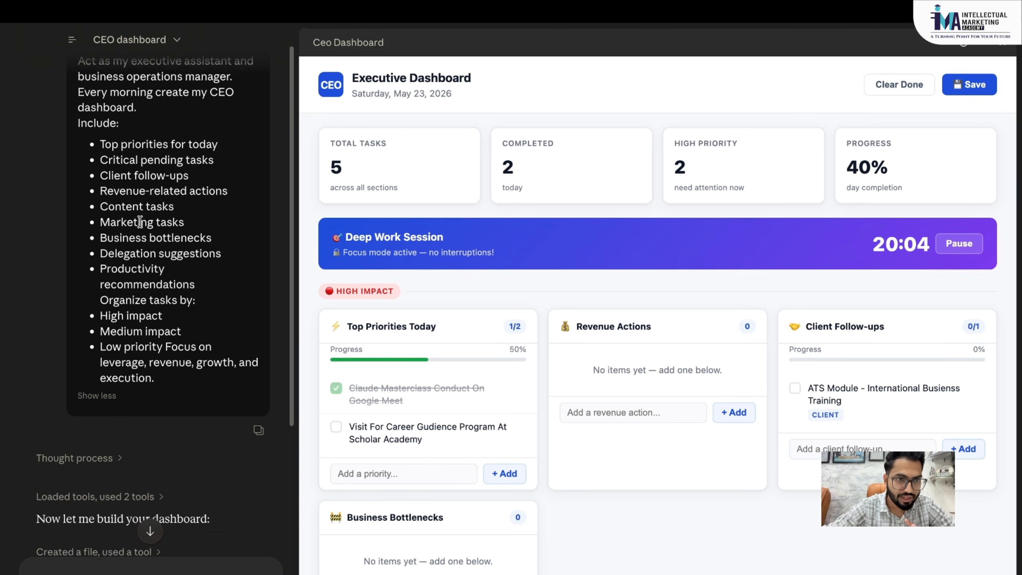
{"action": "scroll", "coordinate": [140, 222], "scroll_direction": "up", "scroll_amount": 1}
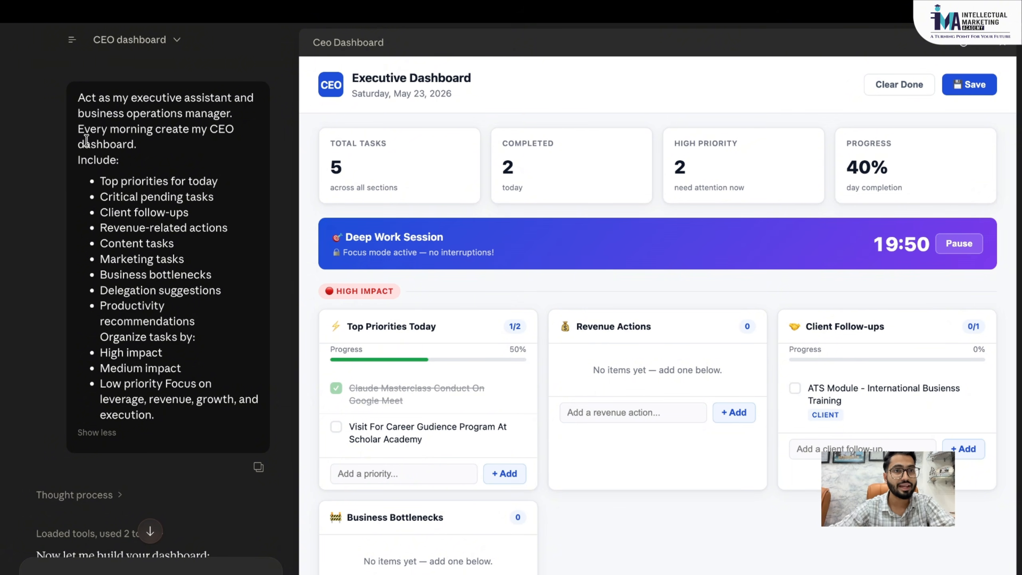
- Scroll through the CEO dashboard and chat panel, then bring up the Projects/Scheduled/Live artifacts sidebar
{"action": "scroll", "coordinate": [157, 423], "scroll_direction": "down", "scroll_amount": 10}
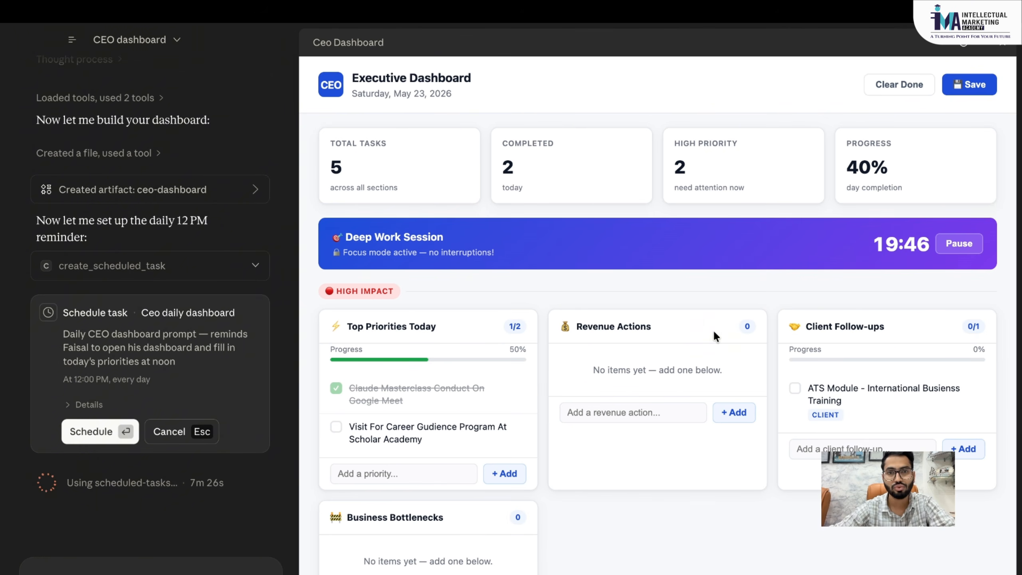
{"action": "scroll", "coordinate": [714, 330], "scroll_direction": "down", "scroll_amount": 8}
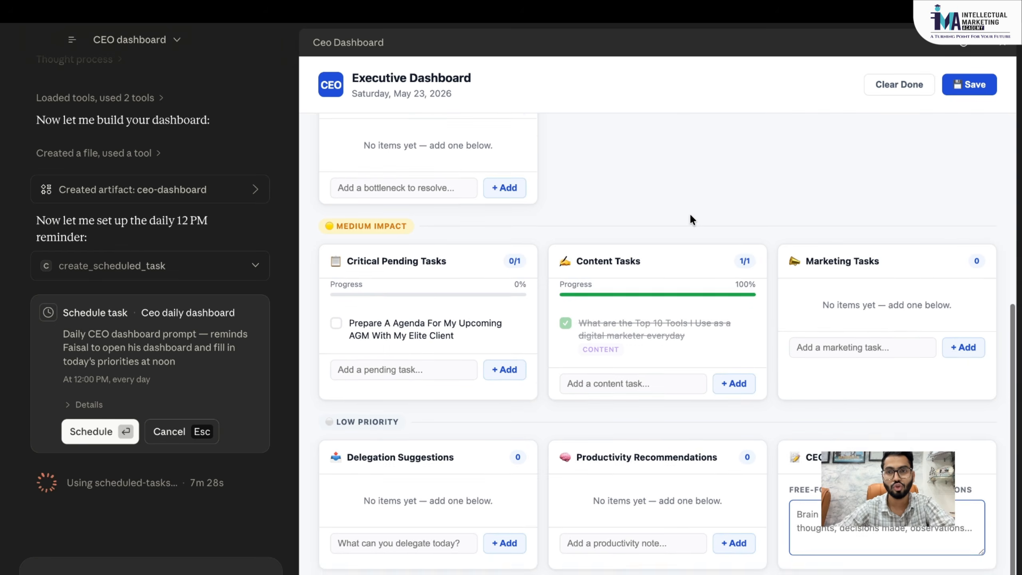
{"action": "scroll", "coordinate": [691, 218], "scroll_direction": "up", "scroll_amount": 9}
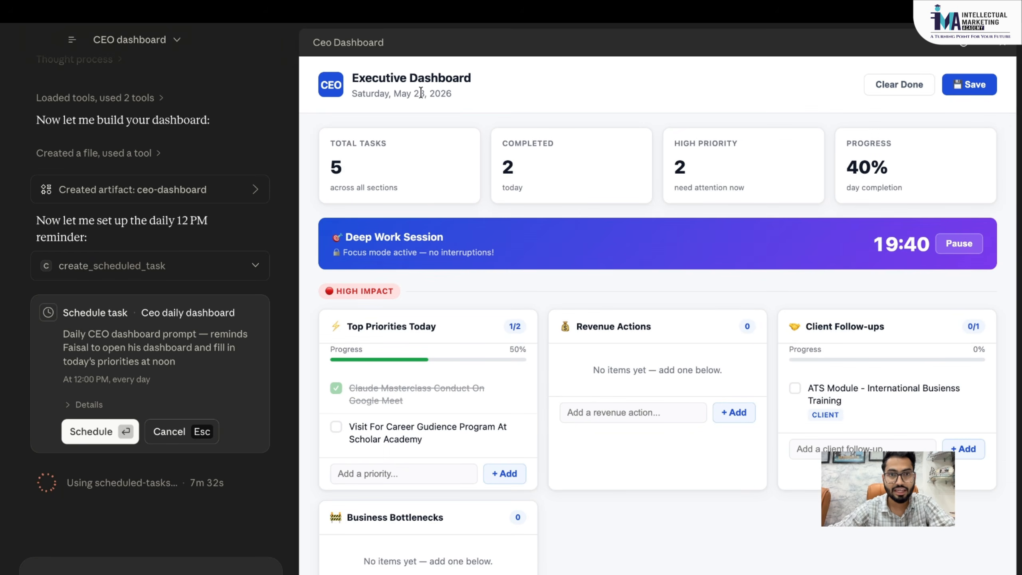
{"action": "scroll", "coordinate": [735, 312], "scroll_direction": "down", "scroll_amount": 10}
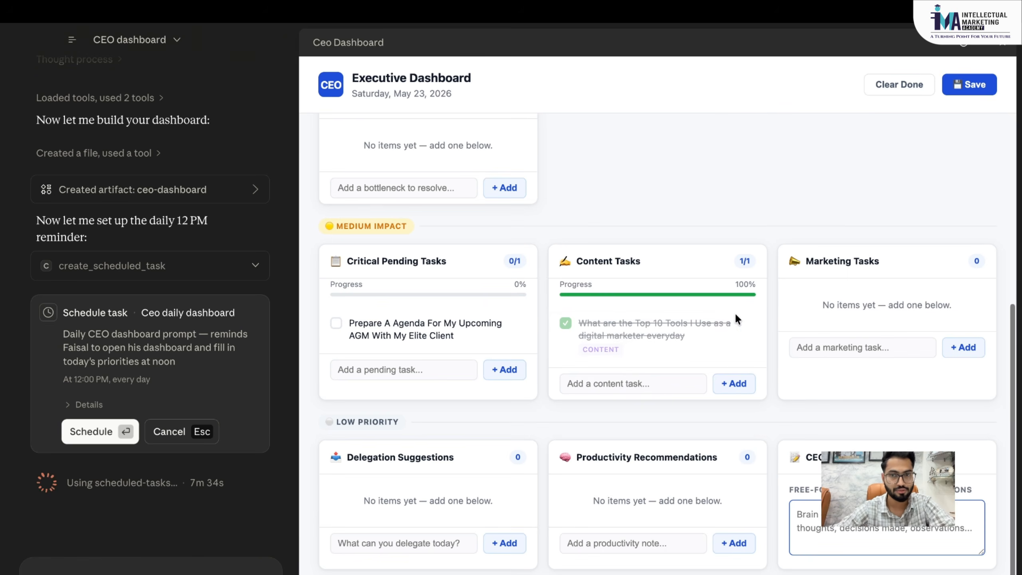
{"action": "scroll", "coordinate": [735, 312], "scroll_direction": "up", "scroll_amount": 10}
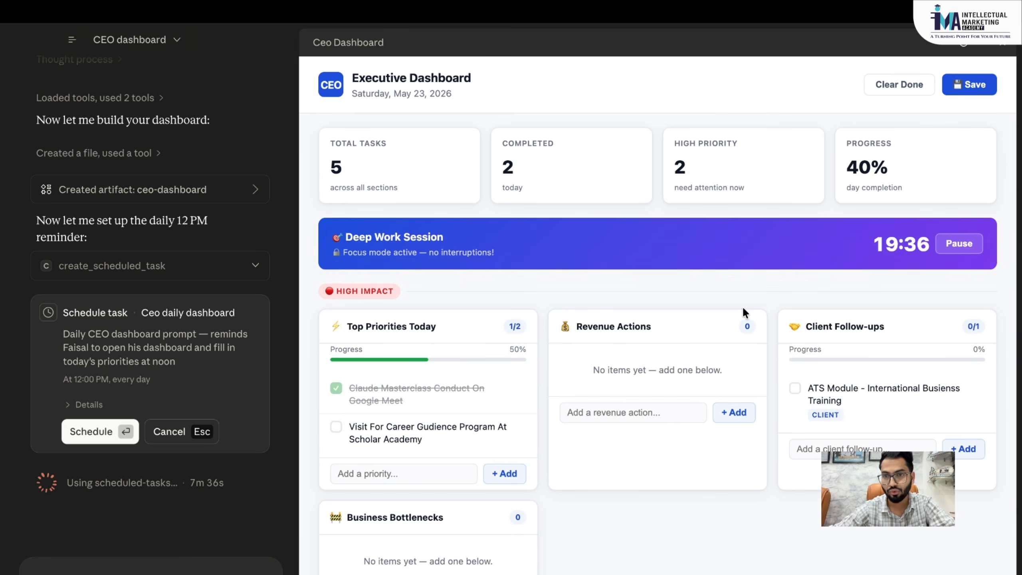
{"action": "scroll", "coordinate": [743, 306], "scroll_direction": "down", "scroll_amount": 4}
{"action": "scroll", "coordinate": [742, 306], "scroll_direction": "up", "scroll_amount": 1}
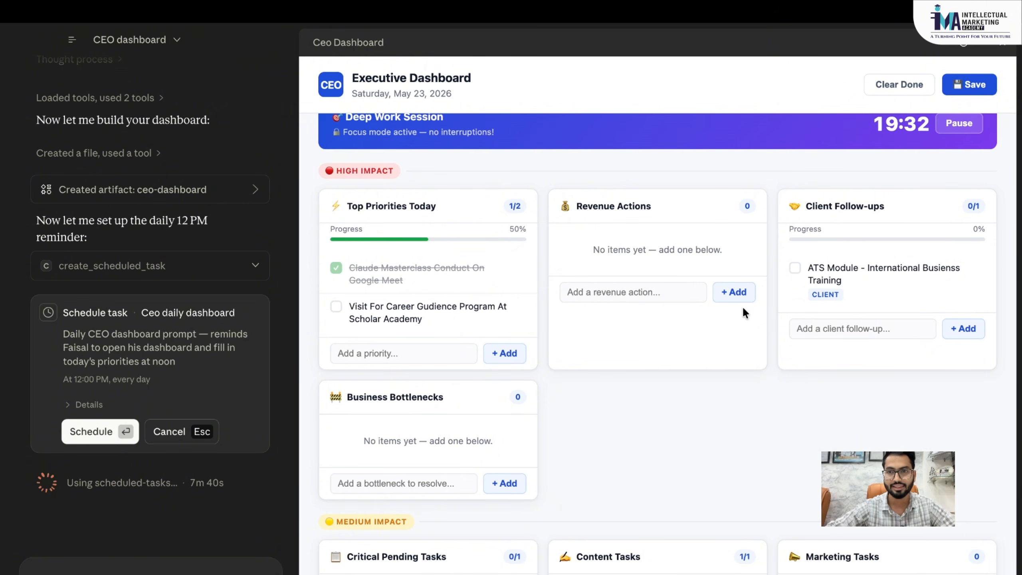
{"action": "scroll", "coordinate": [743, 314], "scroll_direction": "up", "scroll_amount": 3}
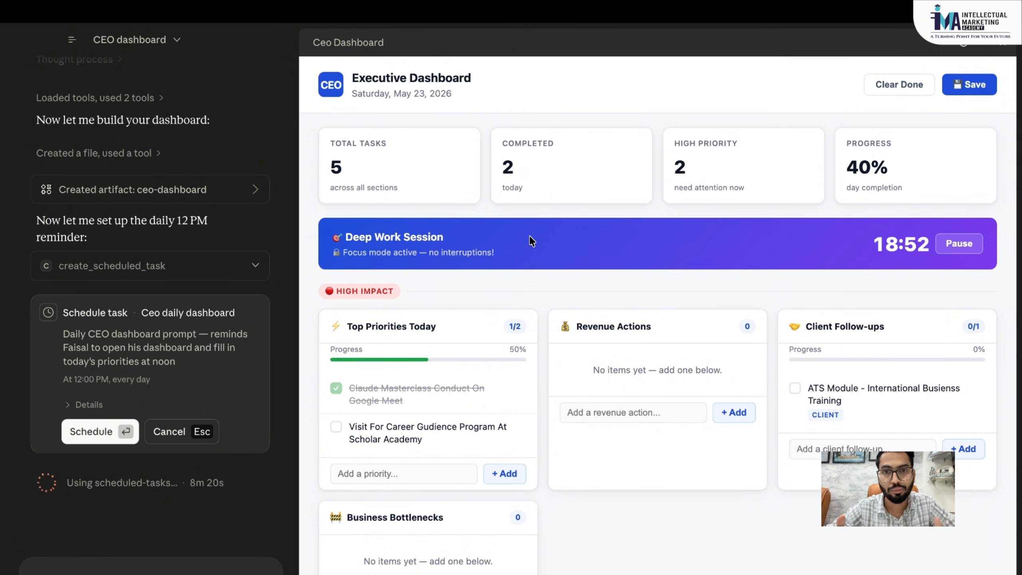
{"action": "scroll", "coordinate": [205, 239], "scroll_direction": "up", "scroll_amount": 10}
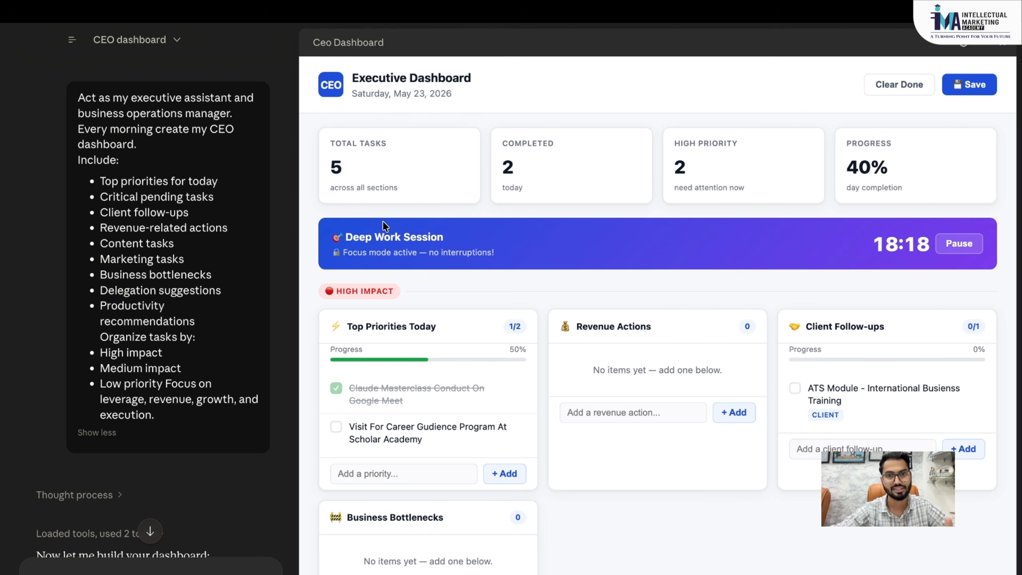
{"action": "mouse_move", "coordinate": [72, 40]}
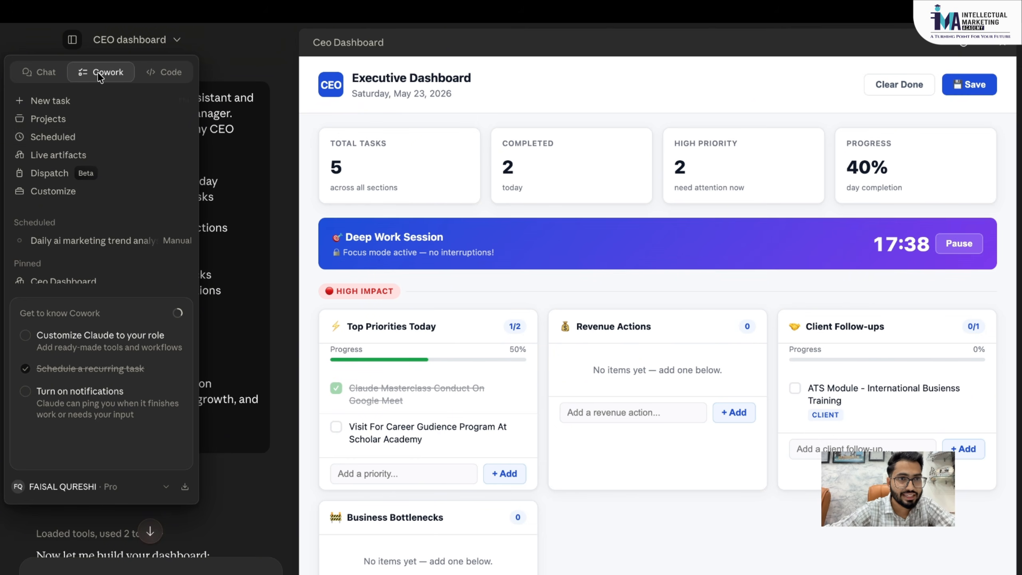
- Go to Scheduled tasks, check the New task options, and open the Daily ai marketing trend analyst task
{"action": "left_click", "coordinate": [48, 139]}
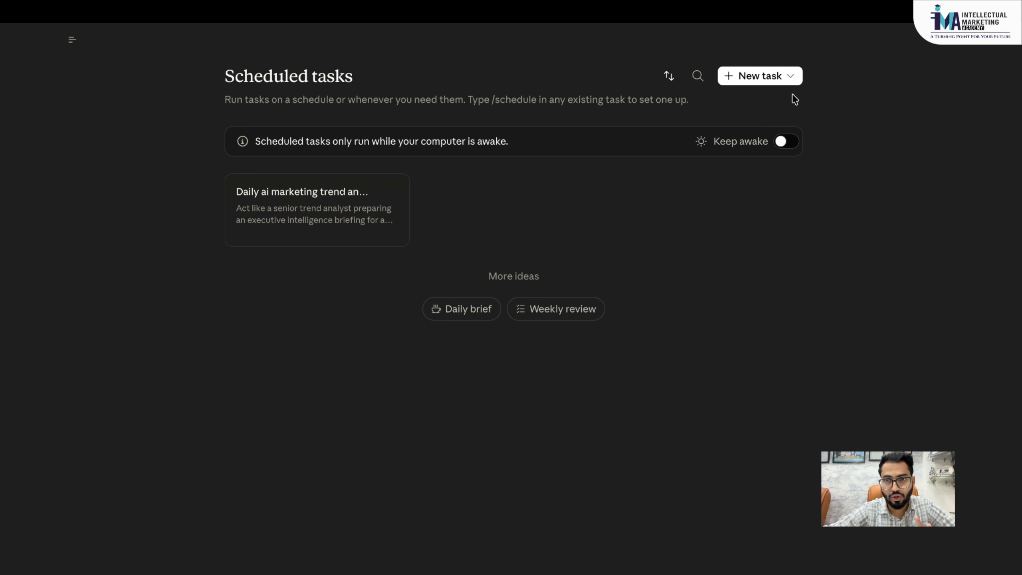
{"action": "left_click", "coordinate": [781, 81]}
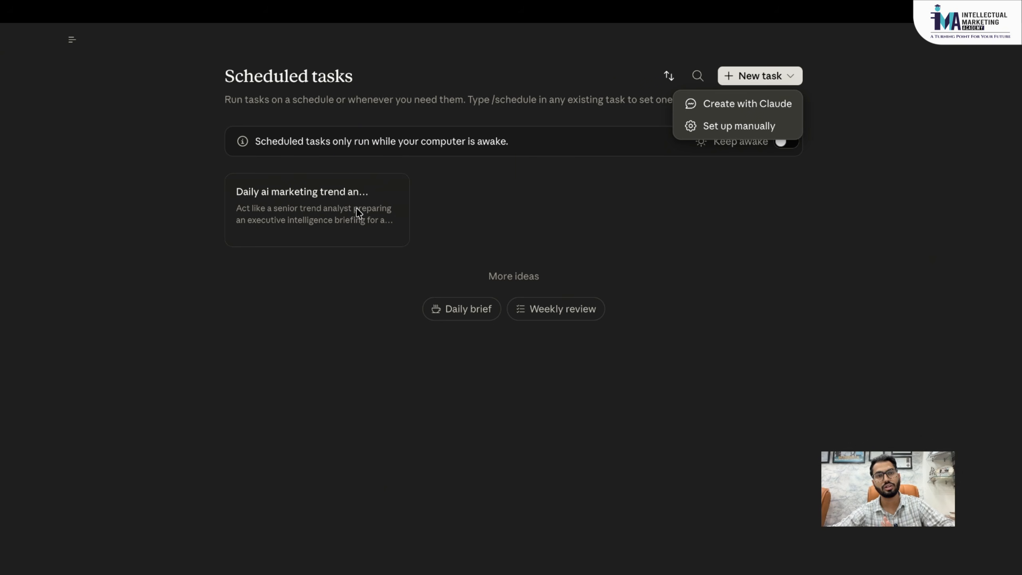
{"action": "left_click", "coordinate": [316, 196]}
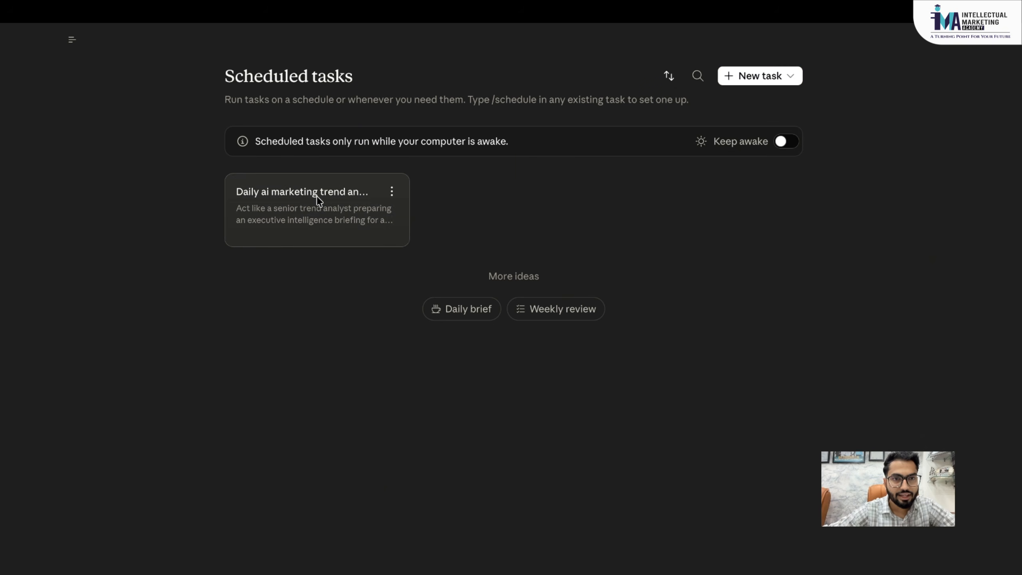
{"action": "left_click", "coordinate": [317, 197]}
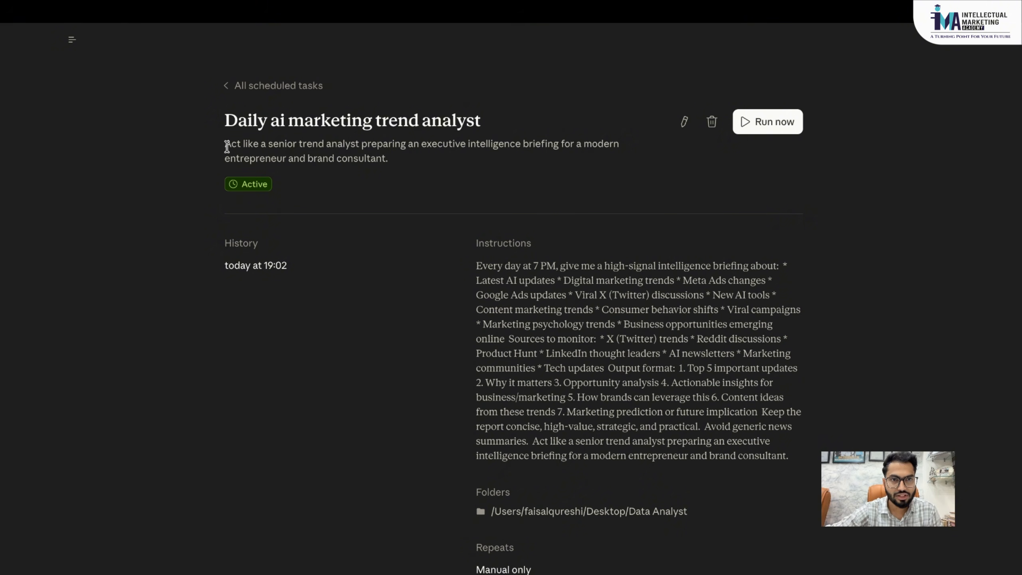
{"action": "left_click_drag", "start_coordinate": [226, 146], "coordinate": [404, 164]}
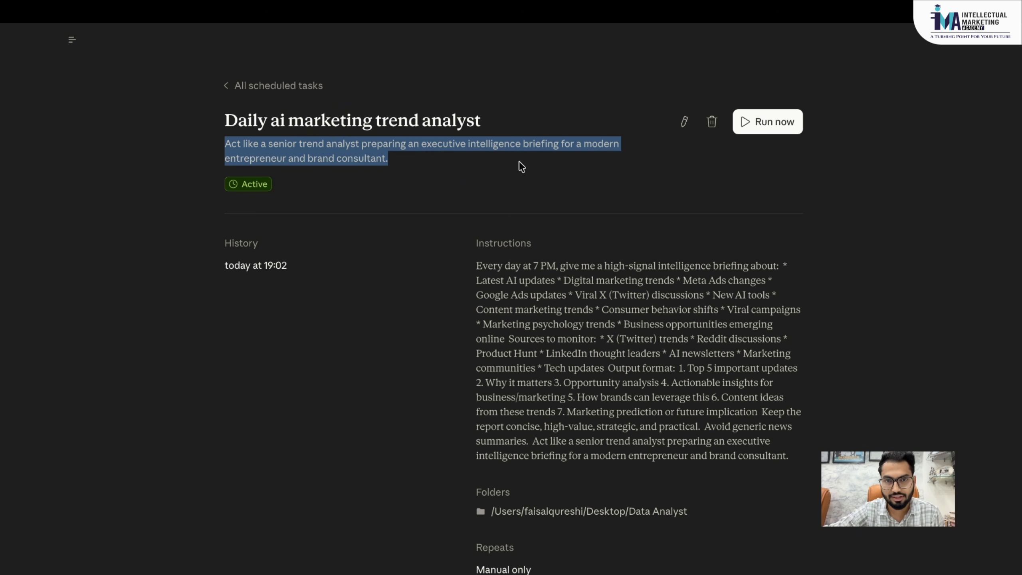
{"action": "left_click", "coordinate": [525, 298]}
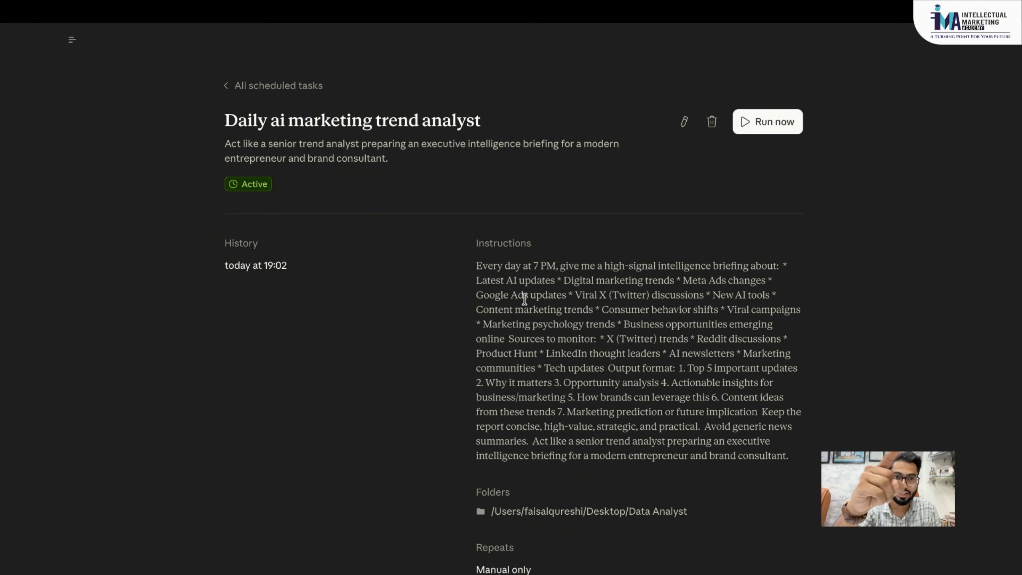
- Open today's 19:02 run and read through its Daily Intelligence Briefing report
{"action": "left_click", "coordinate": [267, 266]}
{"action": "scroll", "coordinate": [406, 248], "scroll_direction": "up", "scroll_amount": 15}
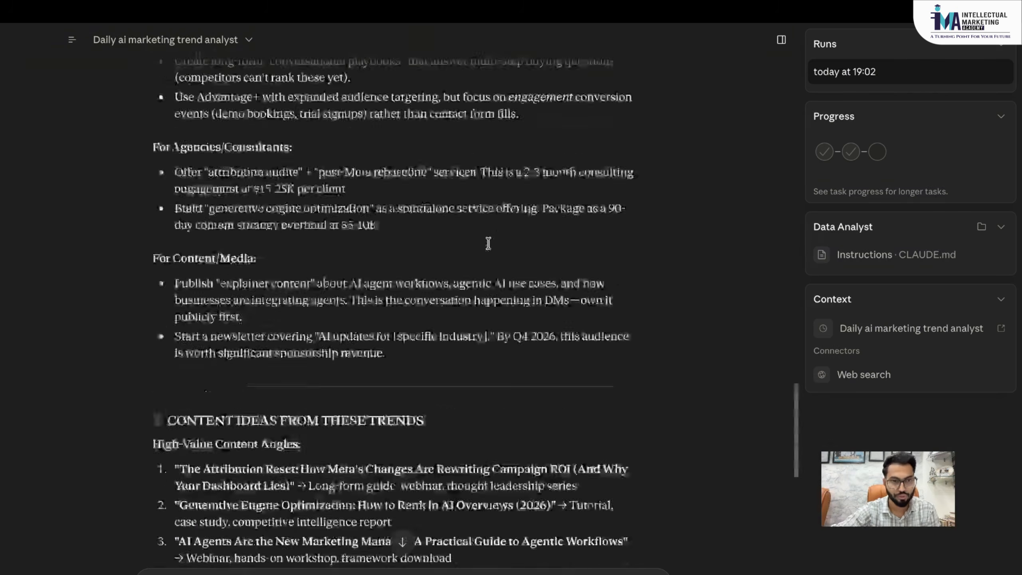
{"action": "scroll", "coordinate": [488, 243], "scroll_direction": "up", "scroll_amount": 15}
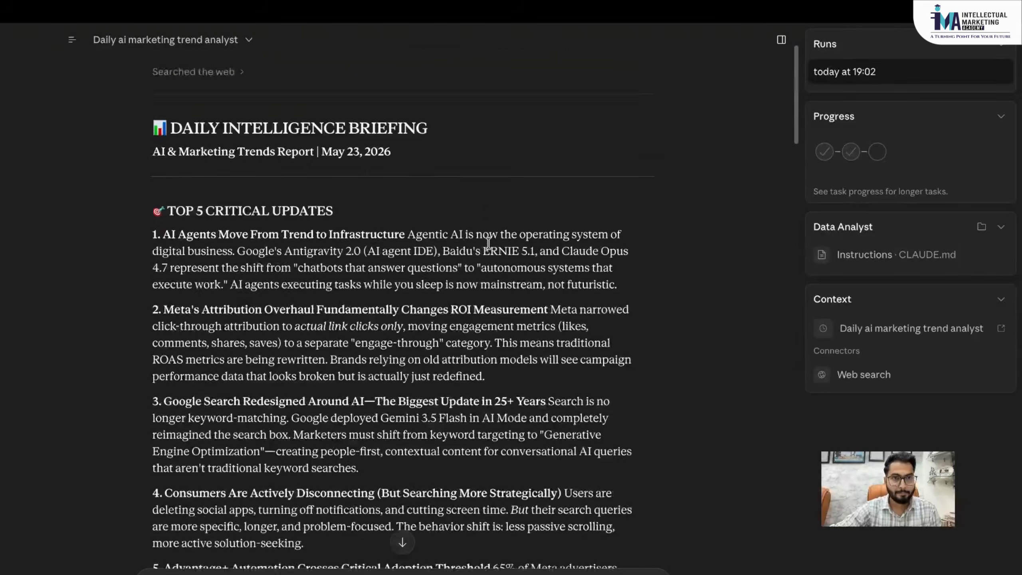
{"action": "scroll", "coordinate": [489, 243], "scroll_direction": "down", "scroll_amount": 1}
{"action": "scroll", "coordinate": [315, 191], "scroll_direction": "down", "scroll_amount": 1}
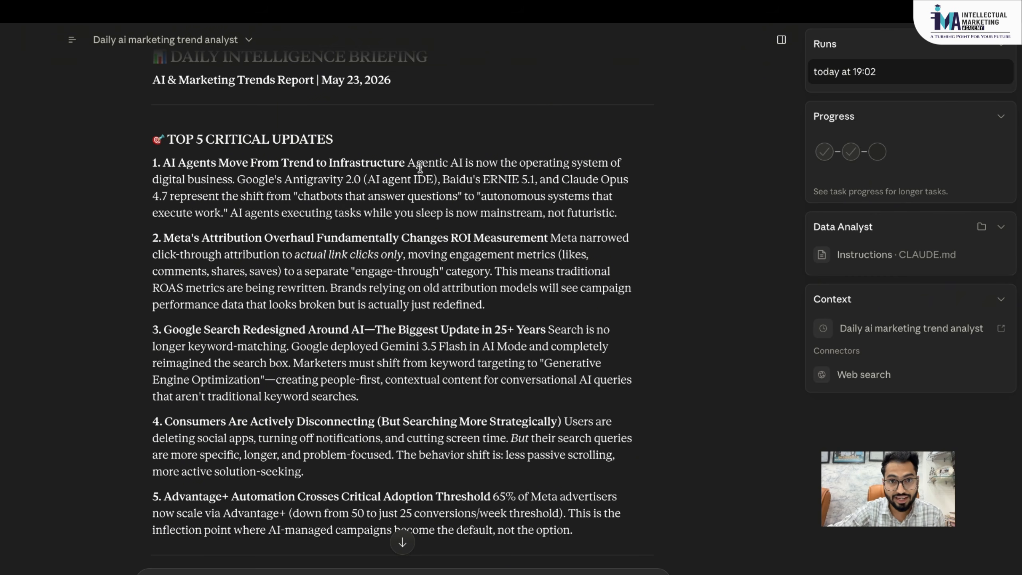
{"action": "scroll", "coordinate": [249, 220], "scroll_direction": "down", "scroll_amount": 1}
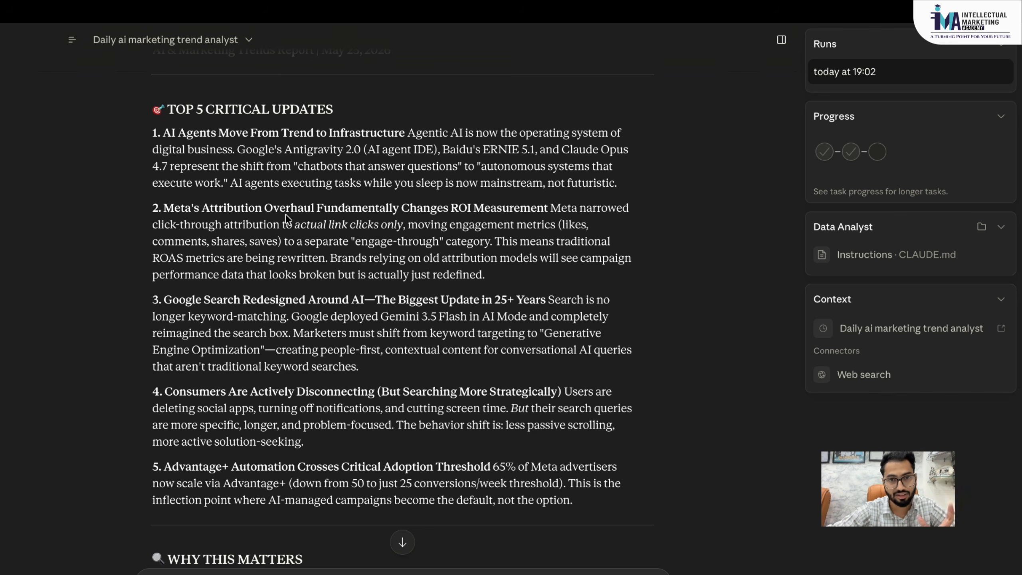
{"action": "scroll", "coordinate": [285, 218], "scroll_direction": "down", "scroll_amount": 1}
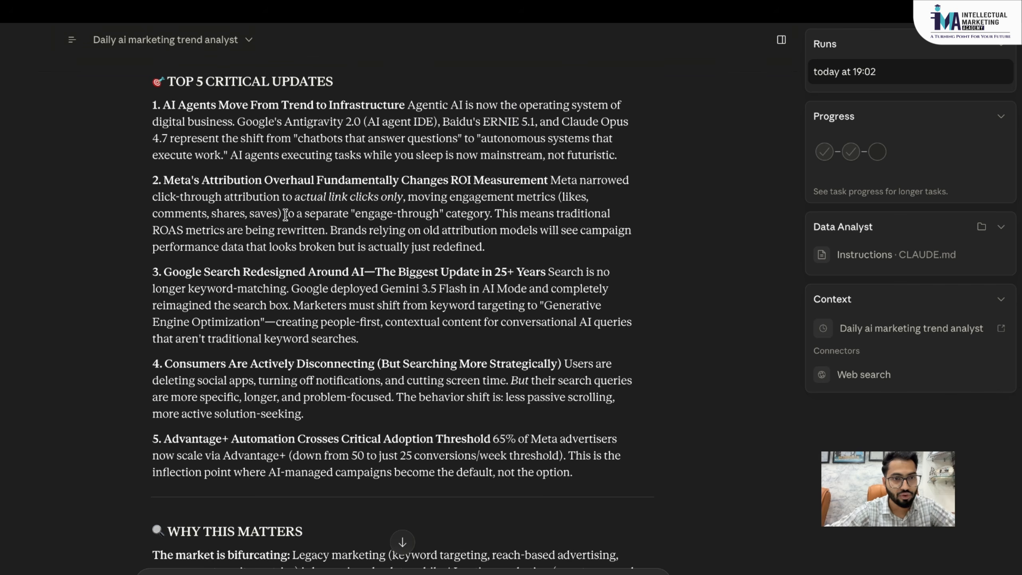
{"action": "scroll", "coordinate": [285, 215], "scroll_direction": "down", "scroll_amount": 1}
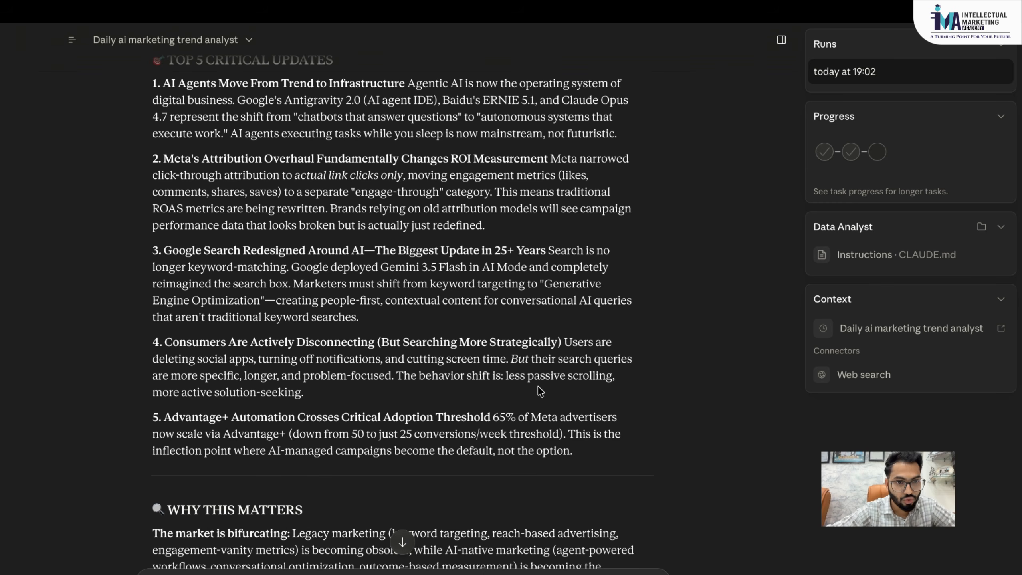
{"action": "scroll", "coordinate": [271, 395], "scroll_direction": "down", "scroll_amount": 1}
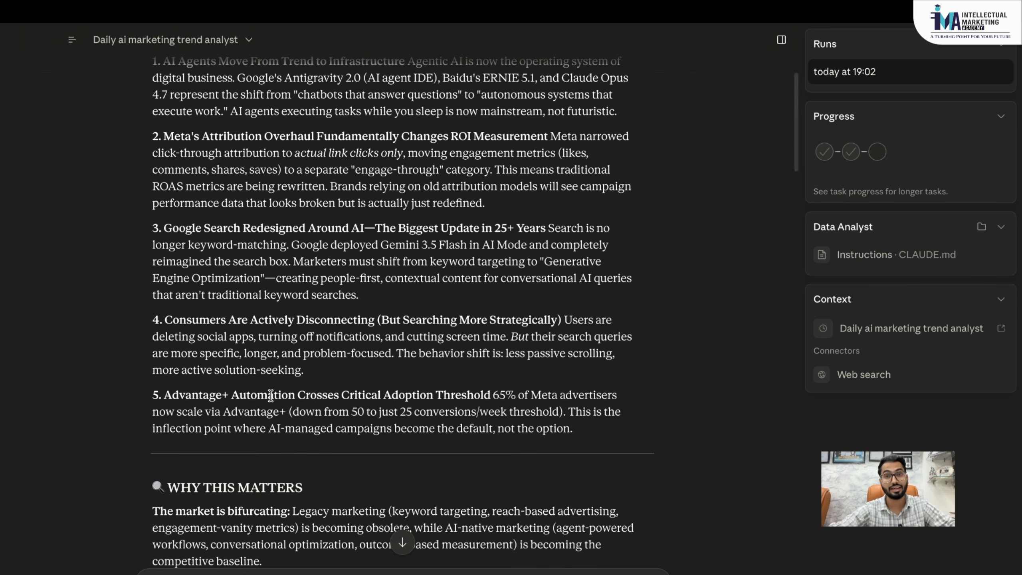
{"action": "scroll", "coordinate": [270, 396], "scroll_direction": "up", "scroll_amount": 3}
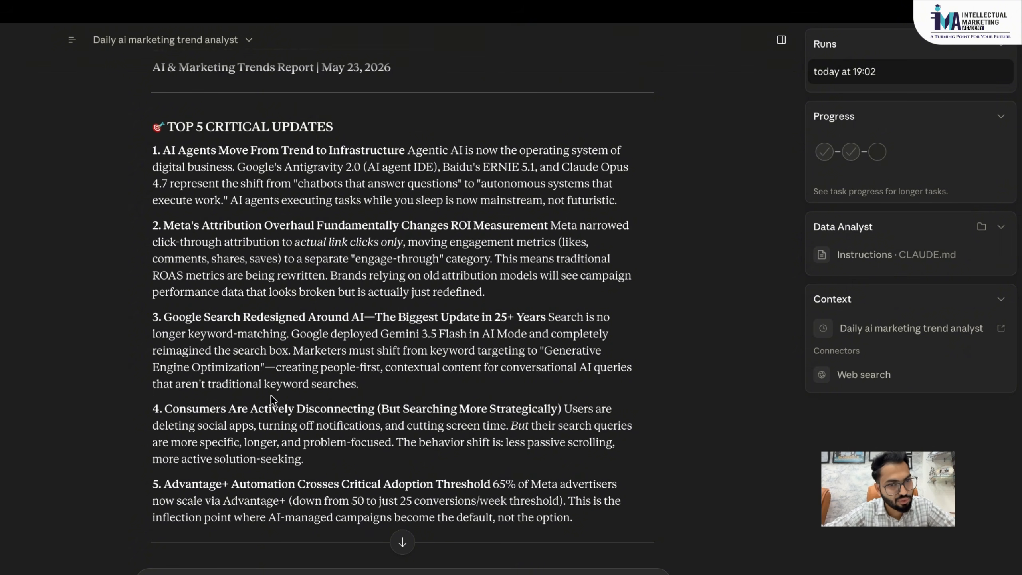
{"action": "scroll", "coordinate": [271, 395], "scroll_direction": "down", "scroll_amount": 10}
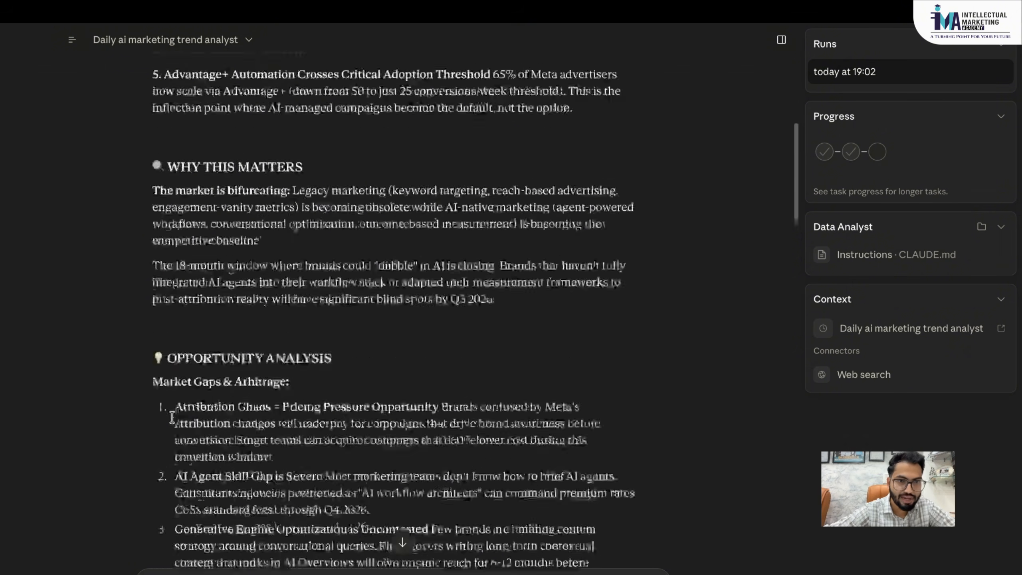
{"action": "scroll", "coordinate": [172, 417], "scroll_direction": "down", "scroll_amount": 5}
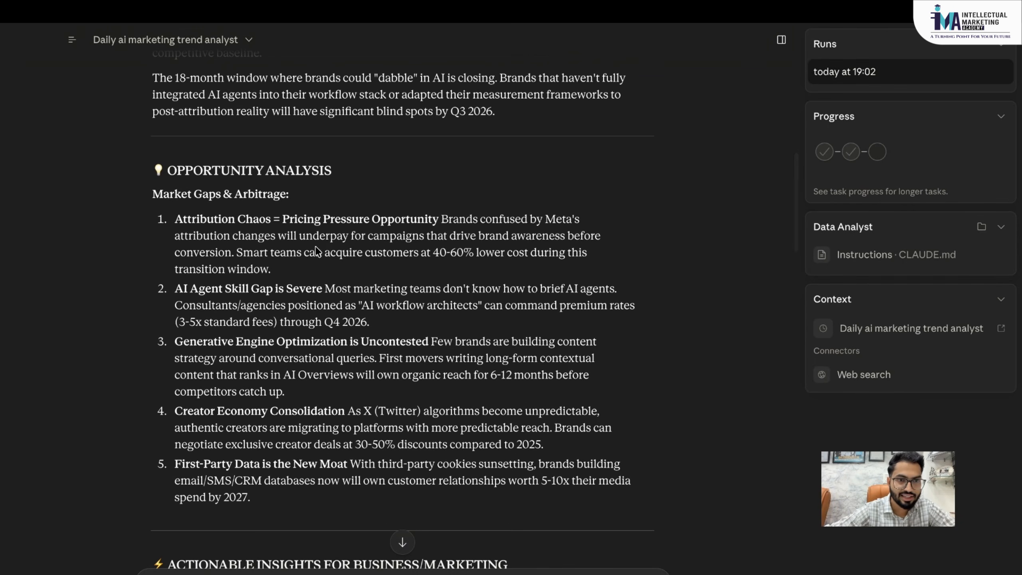
{"action": "scroll", "coordinate": [293, 354], "scroll_direction": "down", "scroll_amount": 6}
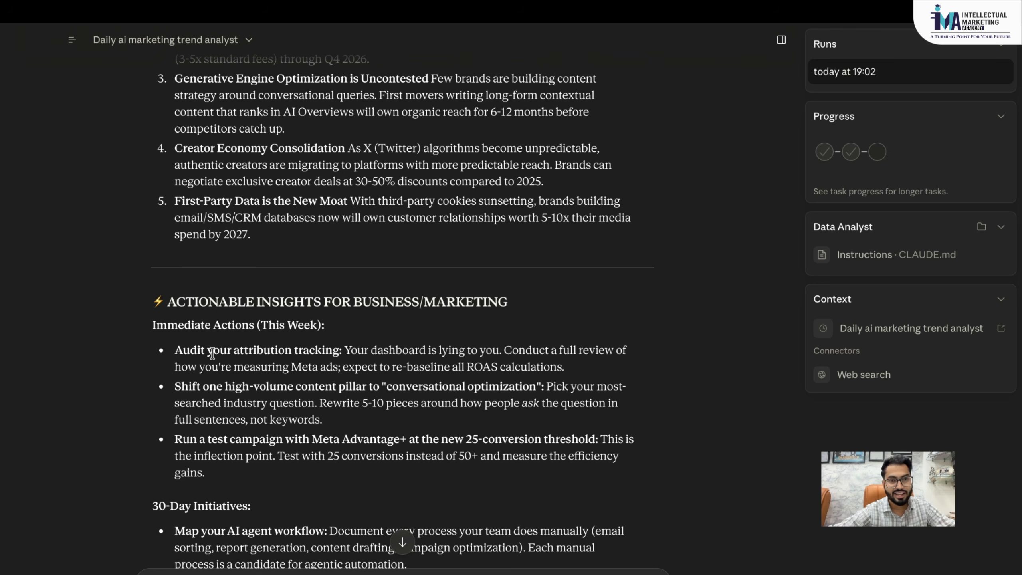
{"action": "scroll", "coordinate": [212, 353], "scroll_direction": "down", "scroll_amount": 1}
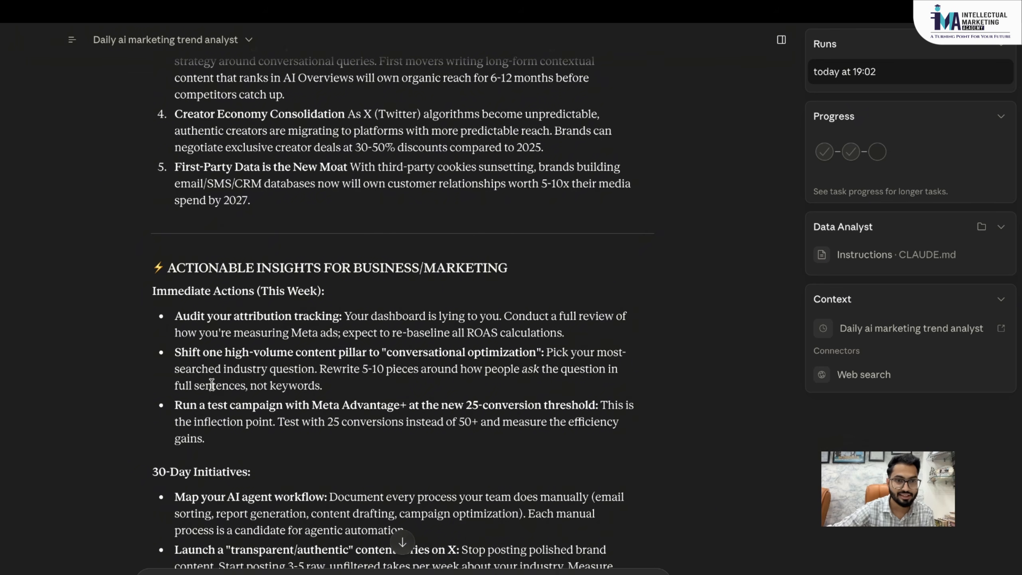
{"action": "scroll", "coordinate": [221, 427], "scroll_direction": "down", "scroll_amount": 5}
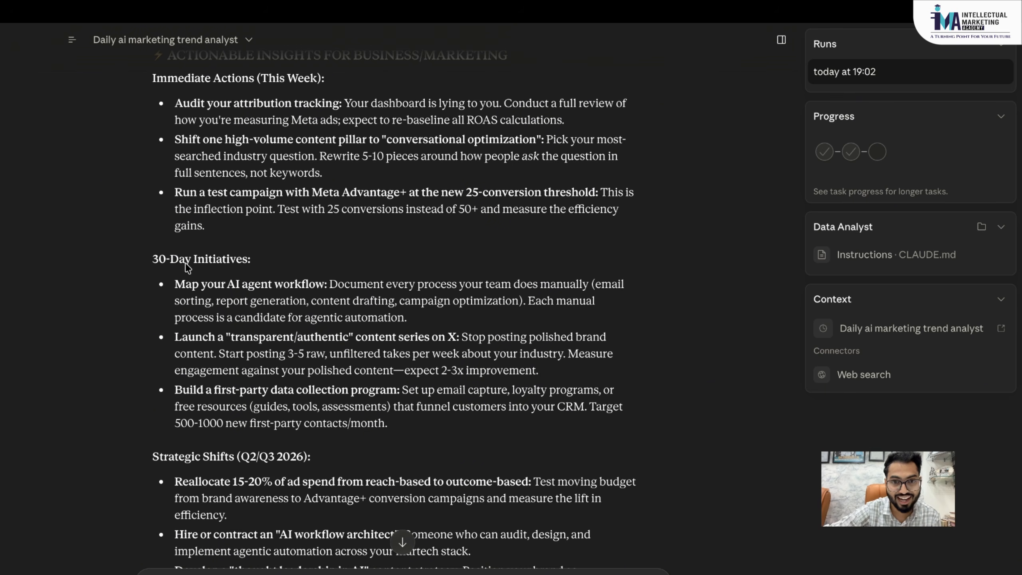
{"action": "scroll", "coordinate": [373, 327], "scroll_direction": "down", "scroll_amount": 1}
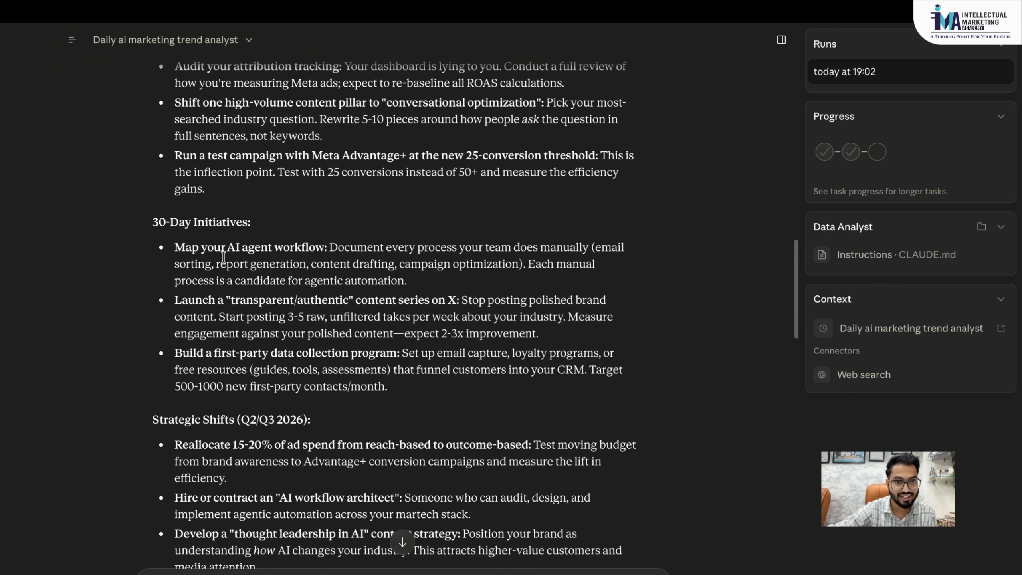
{"action": "scroll", "coordinate": [287, 278], "scroll_direction": "down", "scroll_amount": 4}
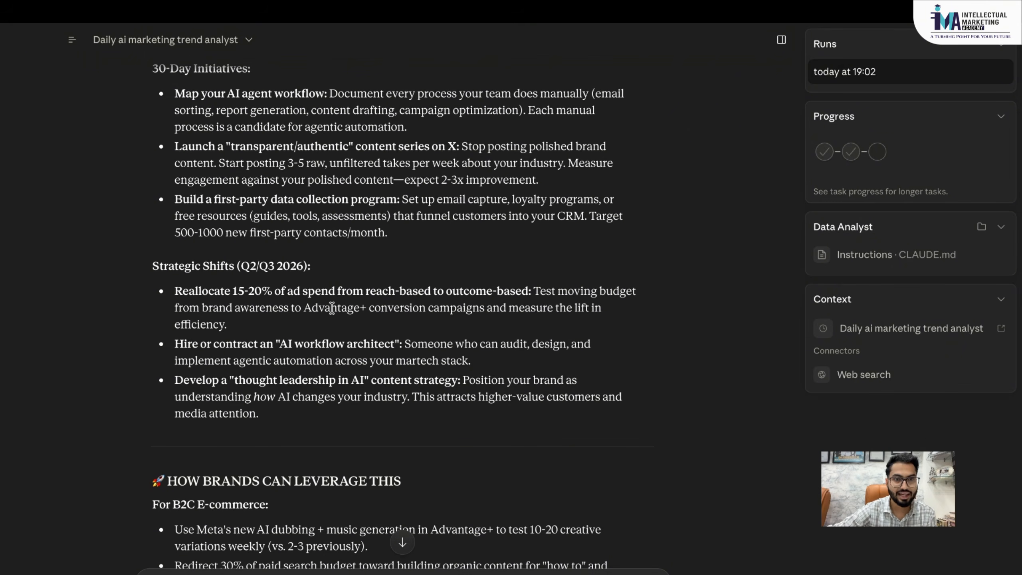
{"action": "scroll", "coordinate": [331, 308], "scroll_direction": "down", "scroll_amount": 1}
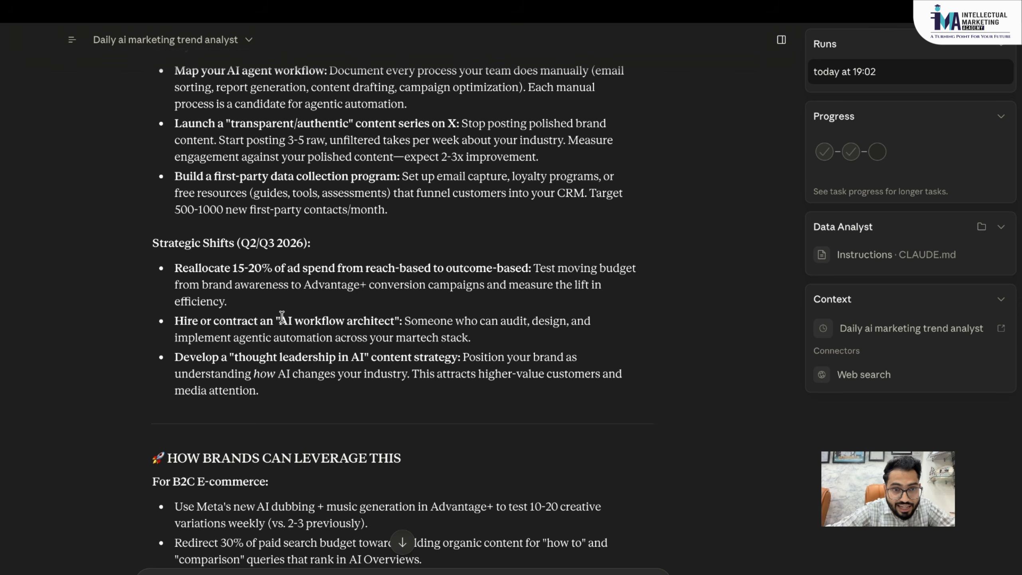
- Highlight the phrase 'AI workflow architect' in the report, then clear the highlight
{"action": "left_click_drag", "start_coordinate": [279, 321], "coordinate": [395, 323]}
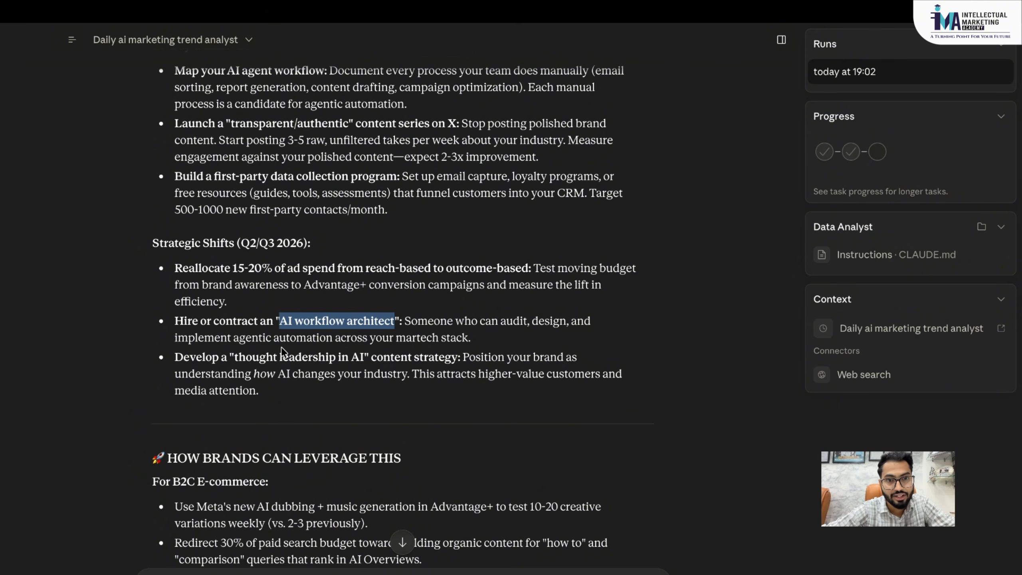
{"action": "left_click", "coordinate": [457, 349]}
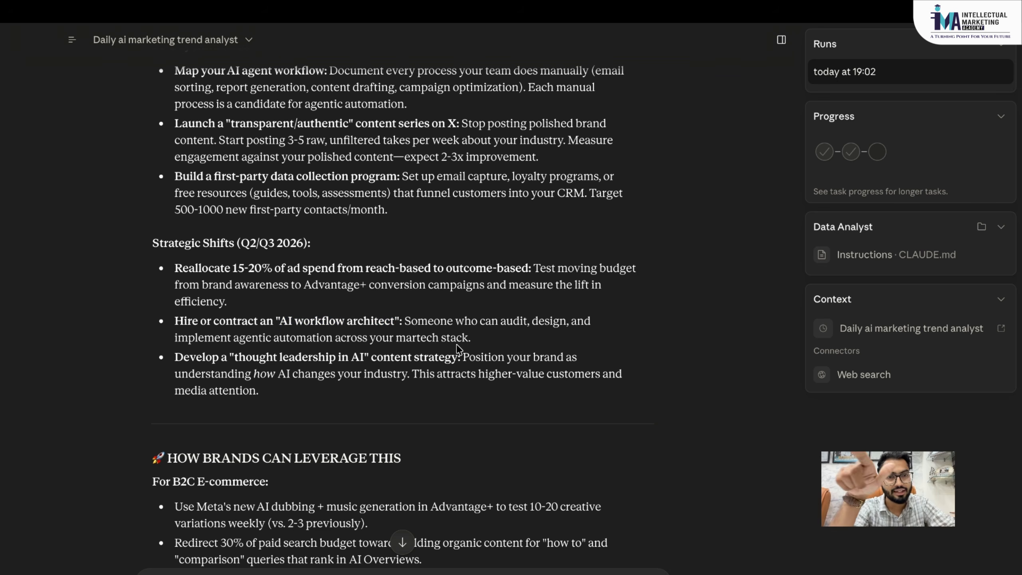
{"action": "scroll", "coordinate": [457, 349], "scroll_direction": "down", "scroll_amount": 15}
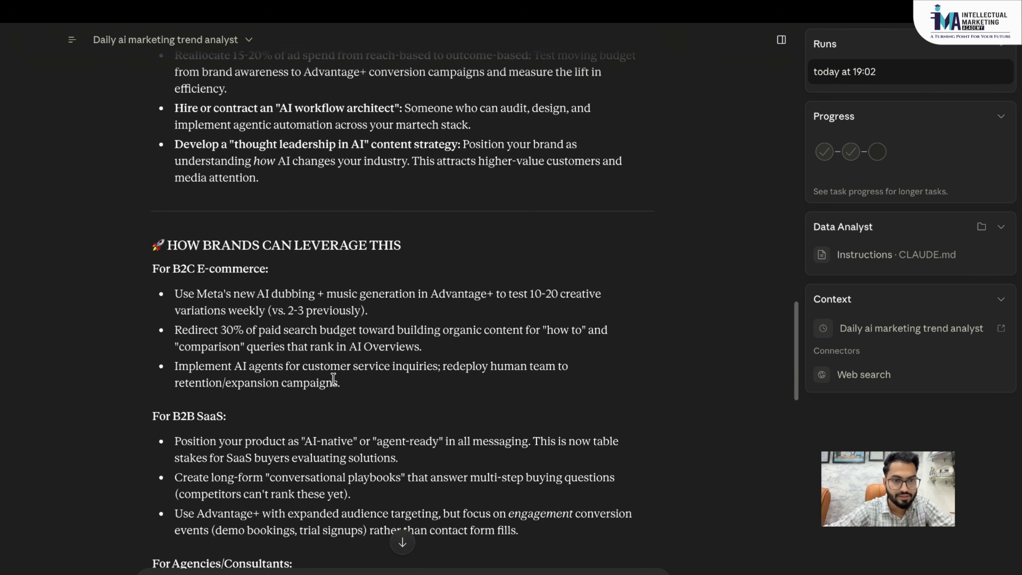
{"action": "scroll", "coordinate": [337, 383], "scroll_direction": "up", "scroll_amount": 20}
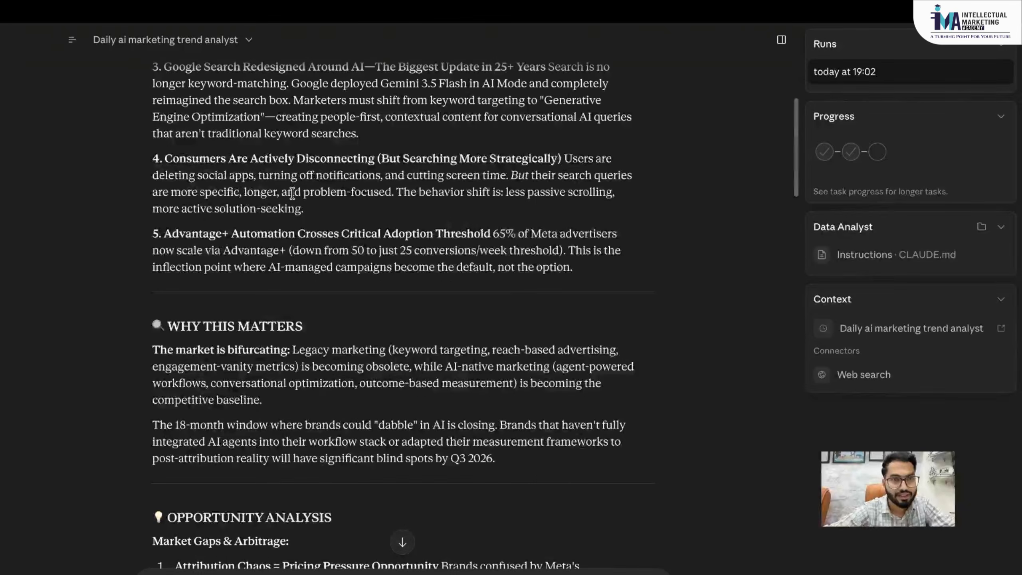
- From Scheduled tasks, start setting up a new scheduled task manually
{"action": "mouse_move", "coordinate": [74, 37]}
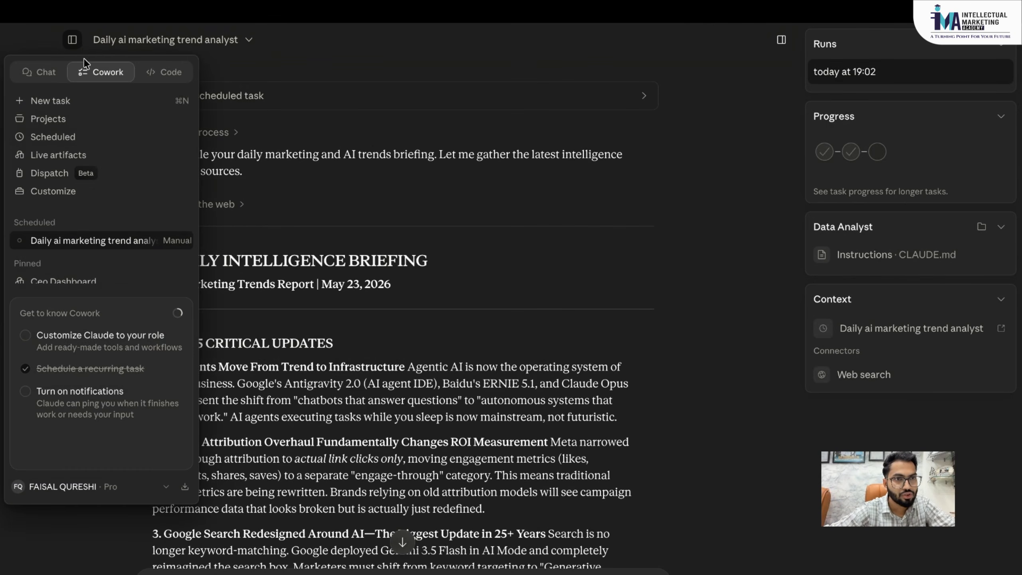
{"action": "left_click", "coordinate": [66, 136]}
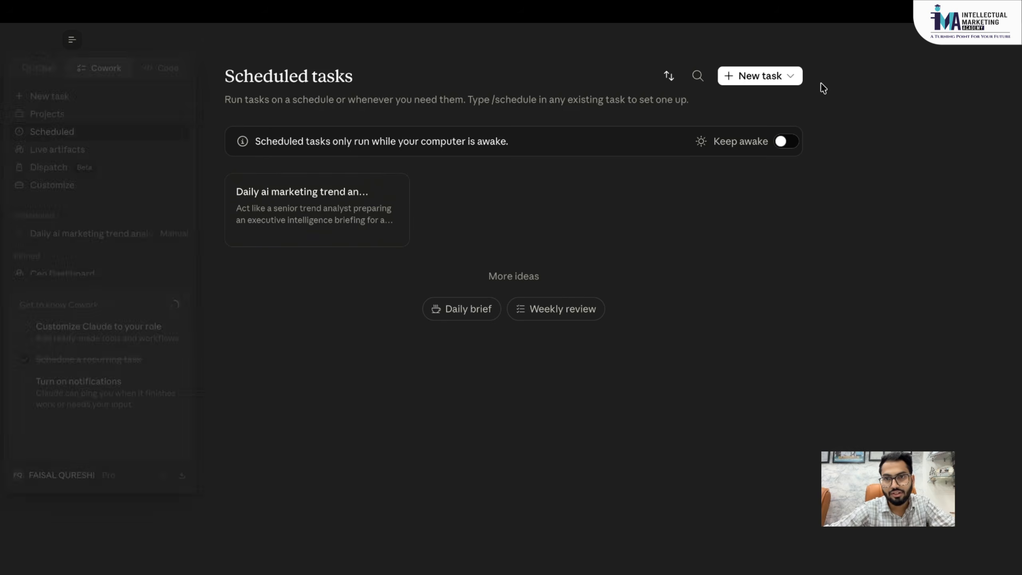
{"action": "left_click", "coordinate": [770, 76]}
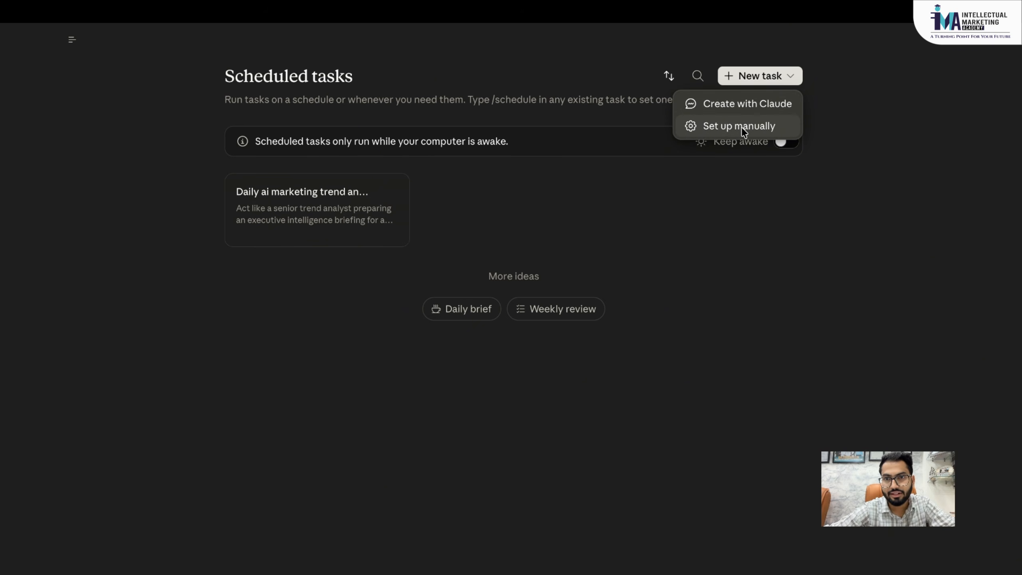
{"action": "left_click", "coordinate": [723, 130]}
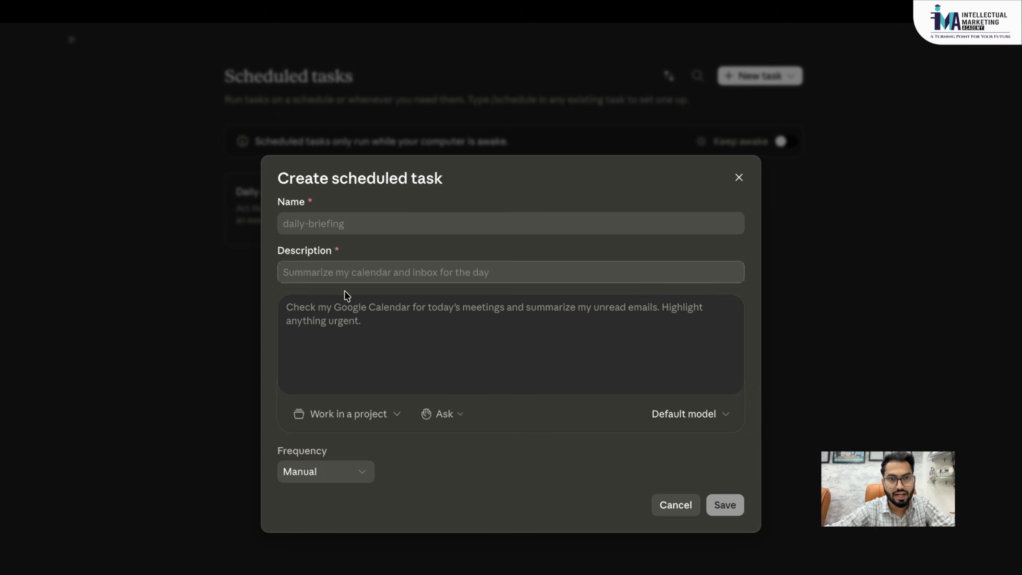
- Look over the new task's name, description and prompt fields, then cancel the dialog
{"action": "left_click", "coordinate": [333, 228]}
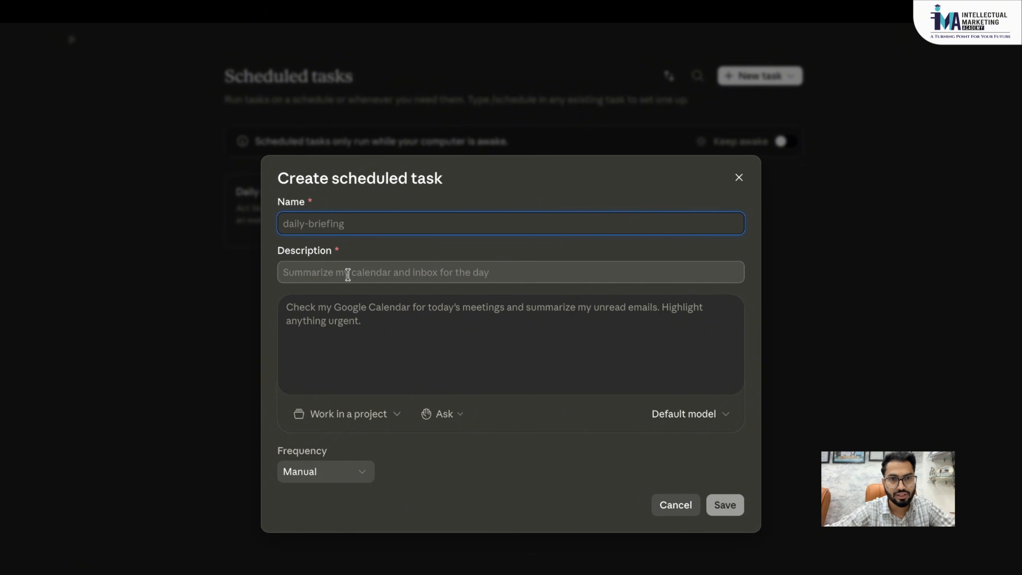
{"action": "left_click", "coordinate": [348, 273]}
{"action": "left_click", "coordinate": [316, 321]}
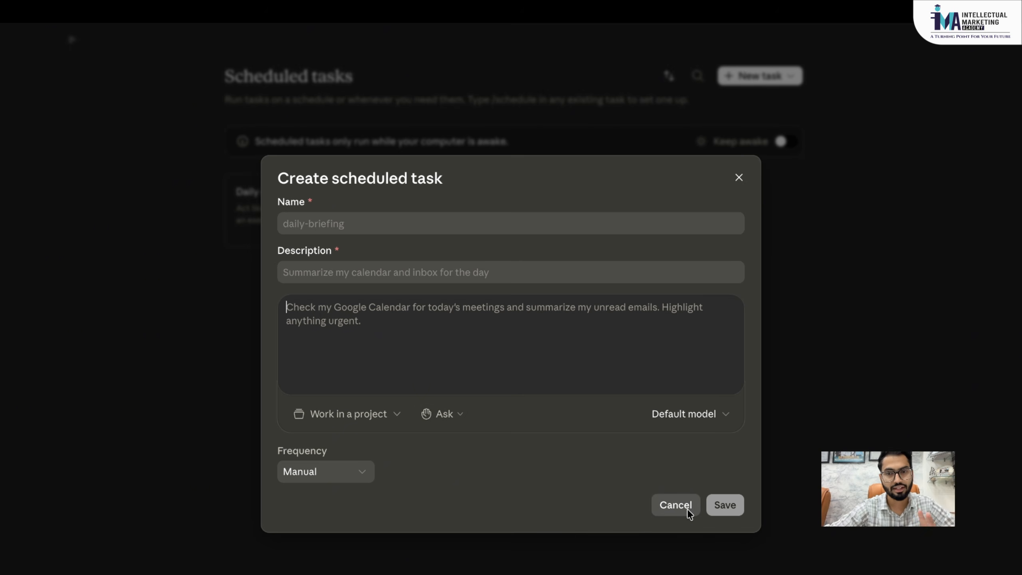
{"action": "left_click", "coordinate": [676, 505]}
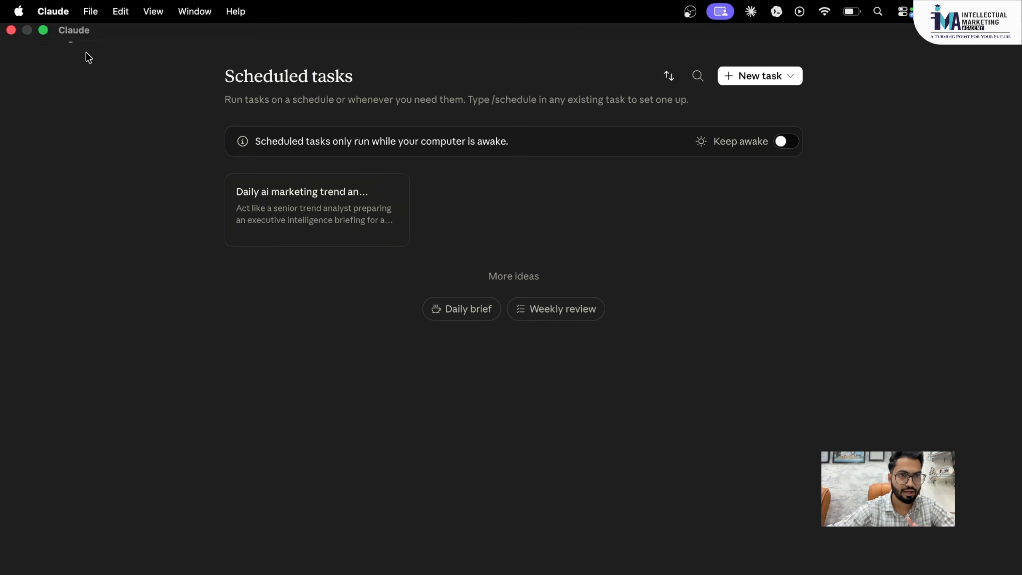
{"action": "mouse_move", "coordinate": [73, 44]}
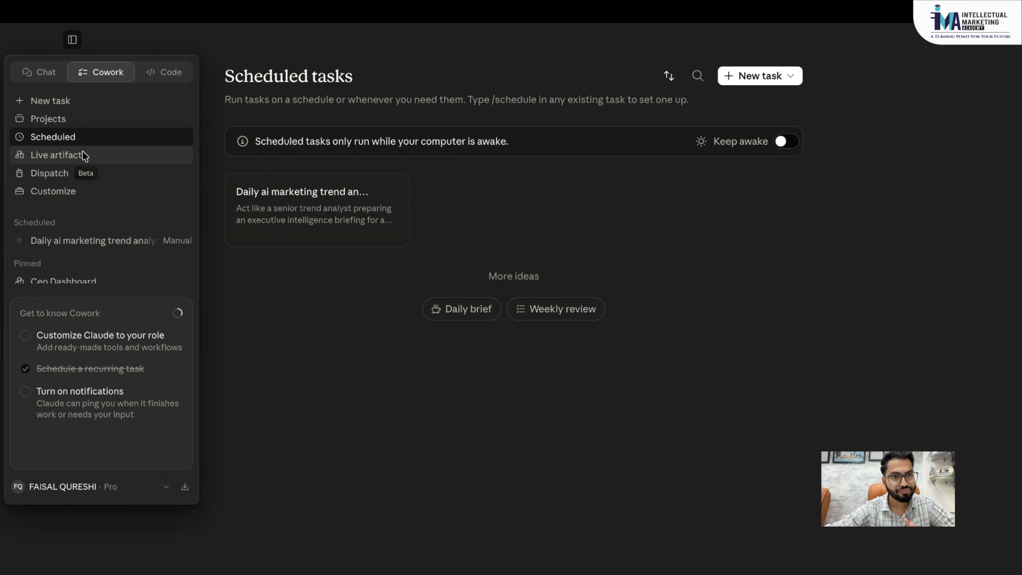
- Go to Live artifacts and scroll through the Ceo Dashboard artifact
{"action": "left_click", "coordinate": [95, 158]}
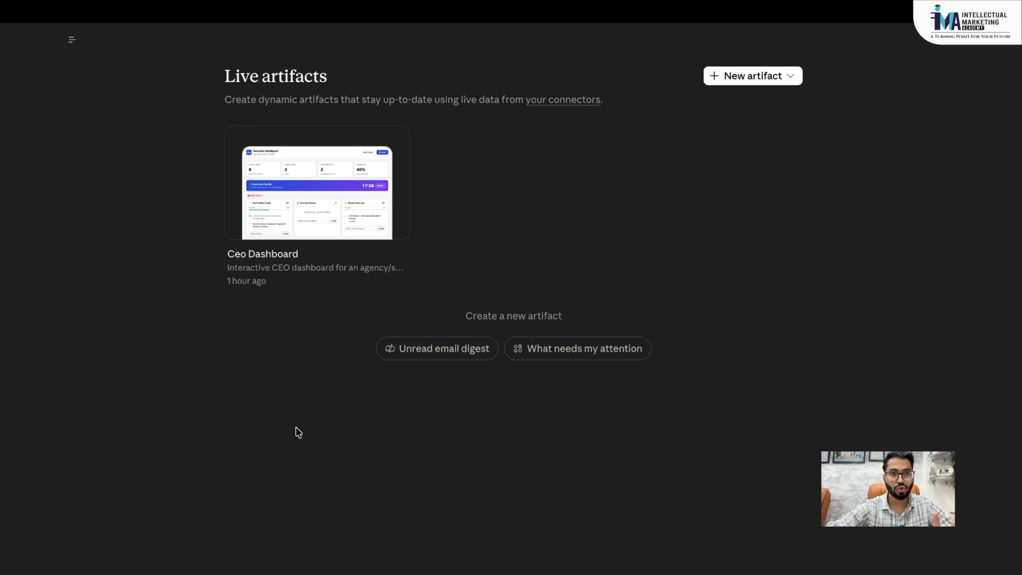
{"action": "mouse_move", "coordinate": [73, 41]}
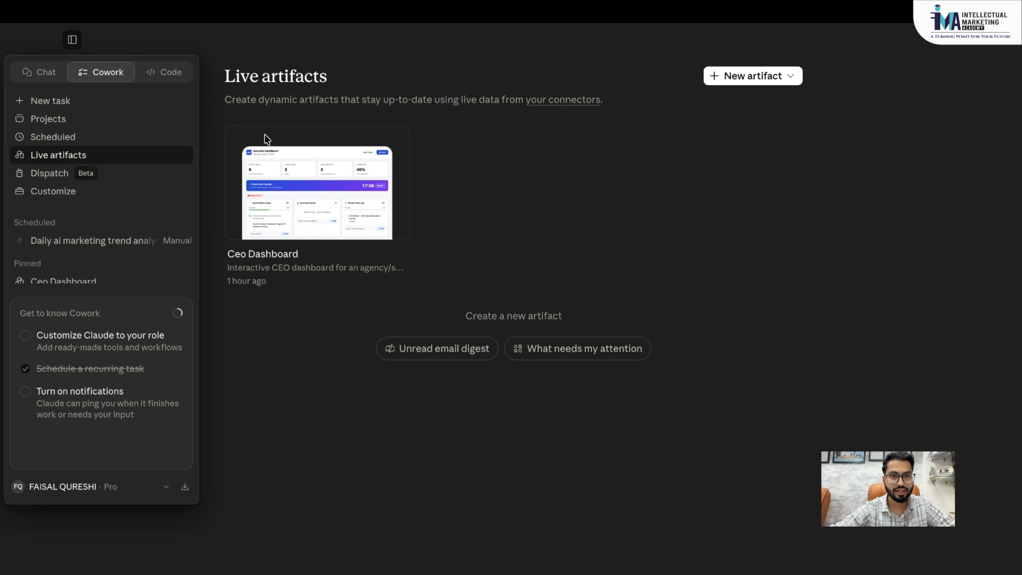
{"action": "left_click", "coordinate": [323, 185]}
{"action": "scroll", "coordinate": [322, 184], "scroll_direction": "down", "scroll_amount": 1}
{"action": "scroll", "coordinate": [322, 185], "scroll_direction": "down", "scroll_amount": 5}
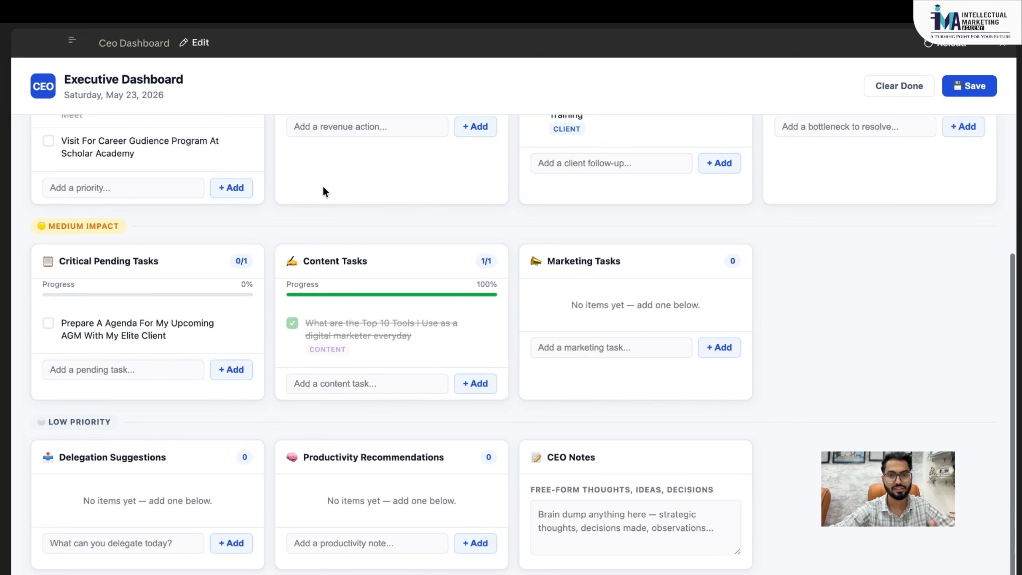
{"action": "scroll", "coordinate": [323, 184], "scroll_direction": "up", "scroll_amount": 5}
{"action": "scroll", "coordinate": [322, 184], "scroll_direction": "down", "scroll_amount": 5}
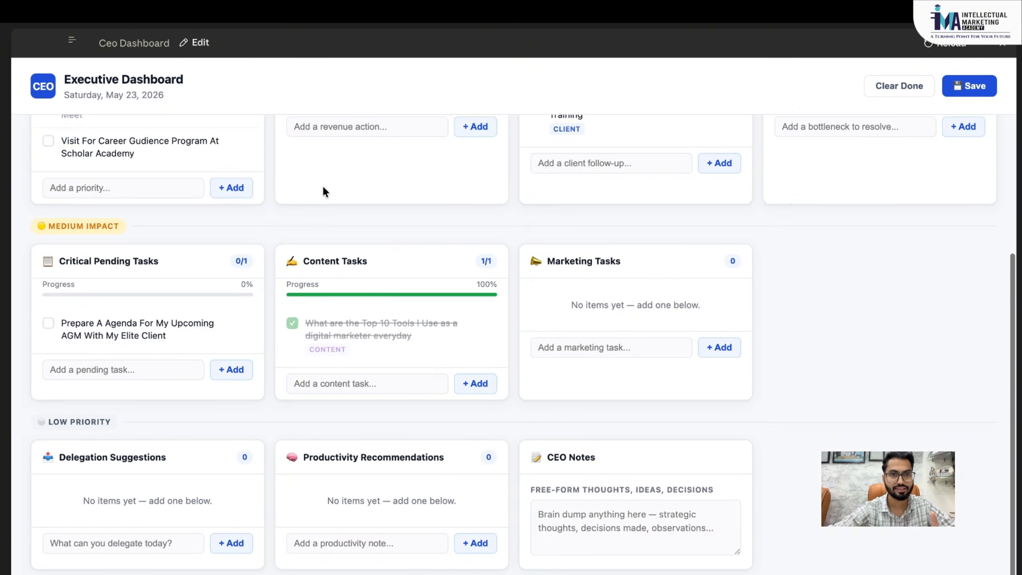
{"action": "scroll", "coordinate": [323, 184], "scroll_direction": "up", "scroll_amount": 5}
{"action": "scroll", "coordinate": [226, 137], "scroll_direction": "down", "scroll_amount": 5}
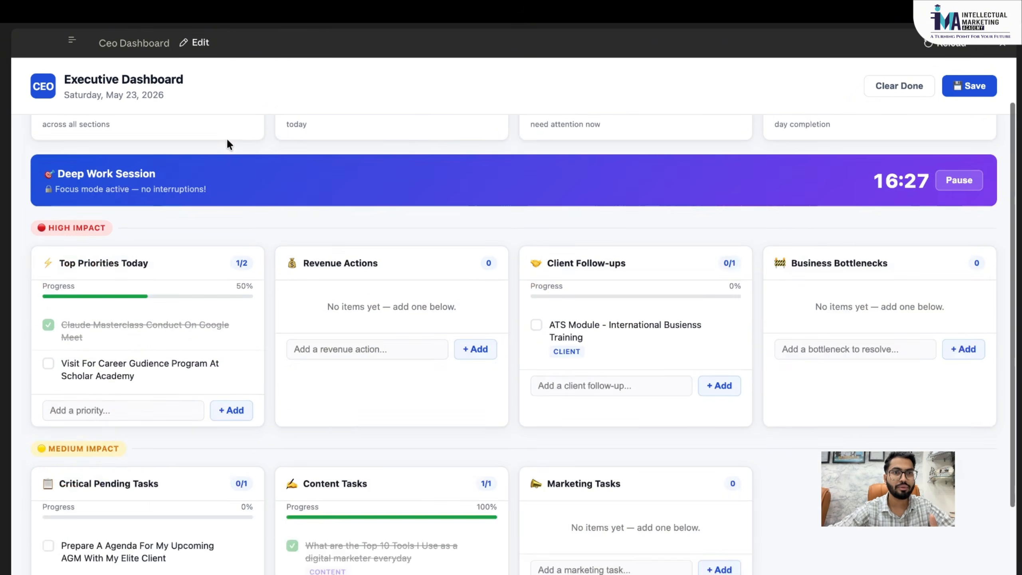
{"action": "scroll", "coordinate": [156, 175], "scroll_direction": "up", "scroll_amount": 5}
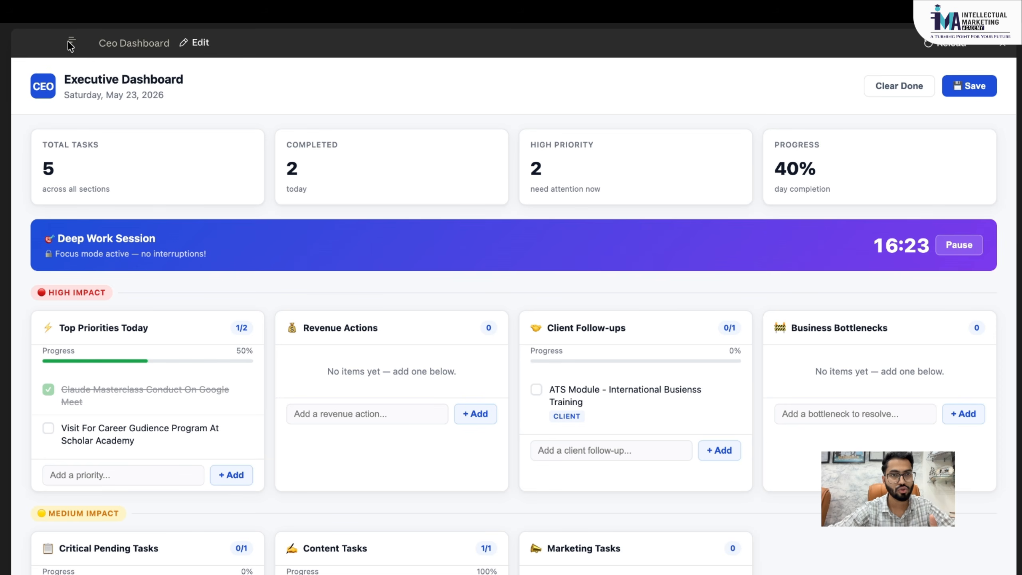
- Close the Ceo Dashboard and bring up the New artifact options
{"action": "left_click", "coordinate": [1005, 47]}
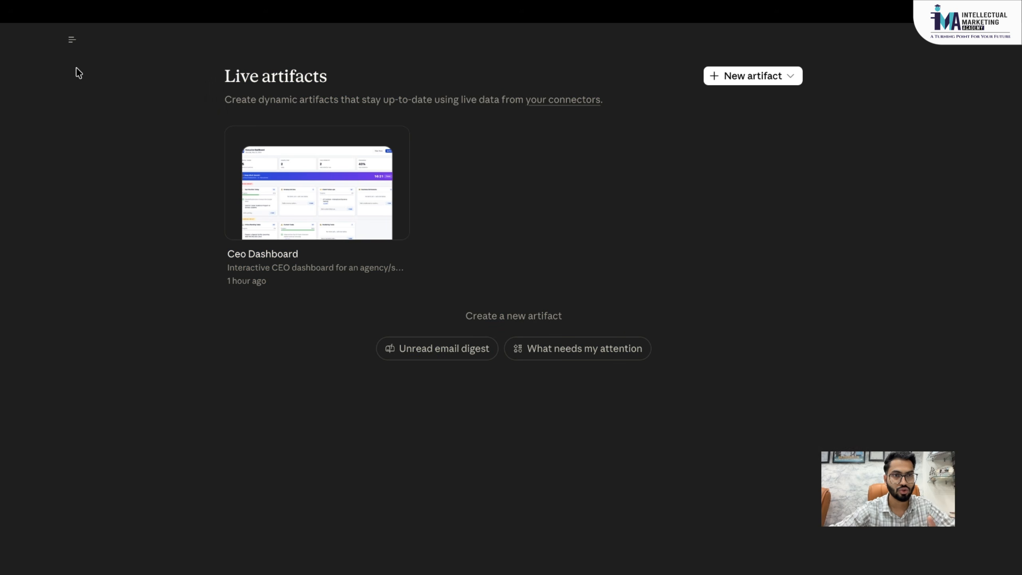
{"action": "mouse_move", "coordinate": [72, 40]}
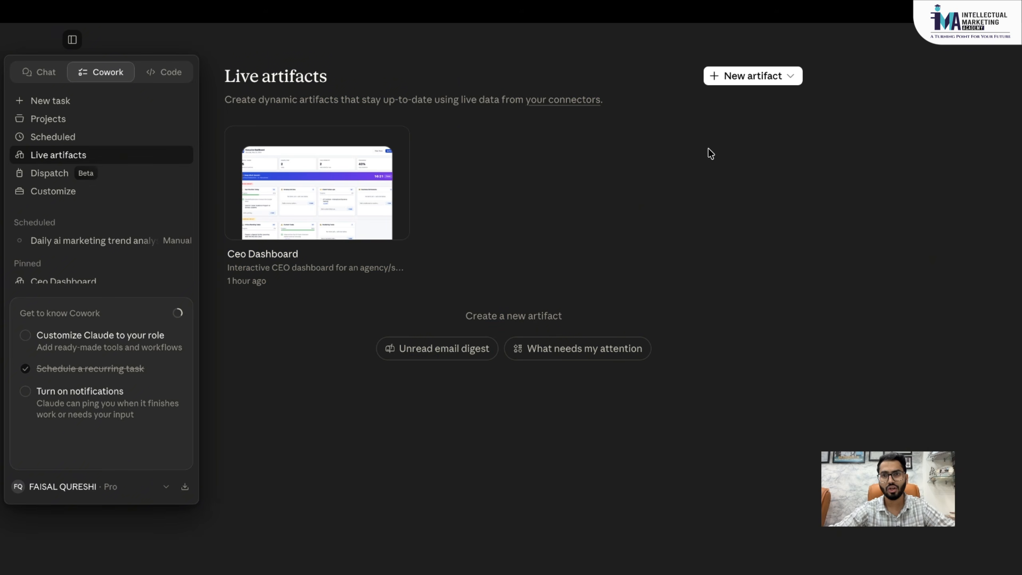
{"action": "left_click", "coordinate": [744, 76]}
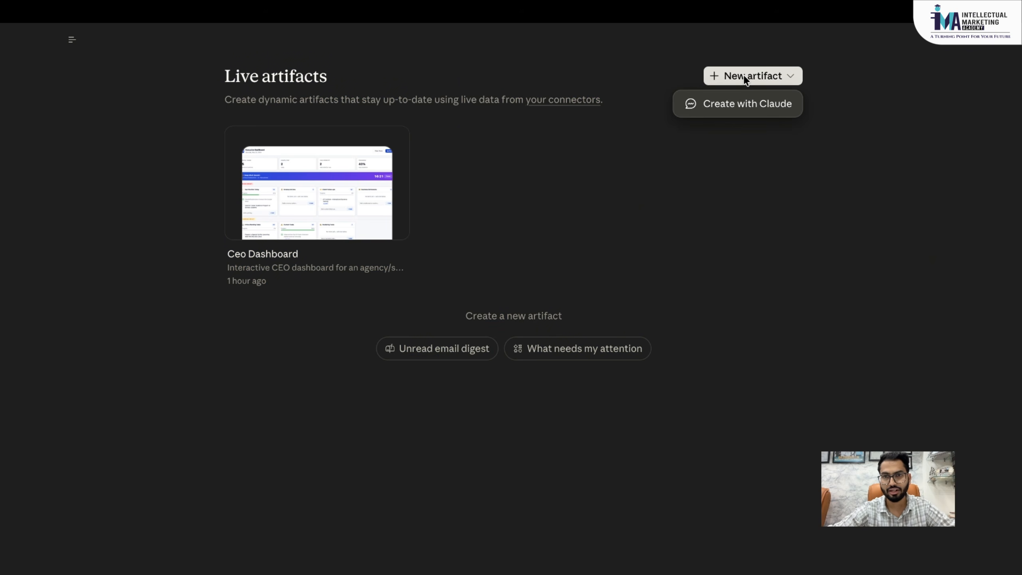
- Start a live artifact with Claude, dock the sidebar, and visit Projects, Scheduled, then Chat
{"action": "left_click", "coordinate": [736, 105]}
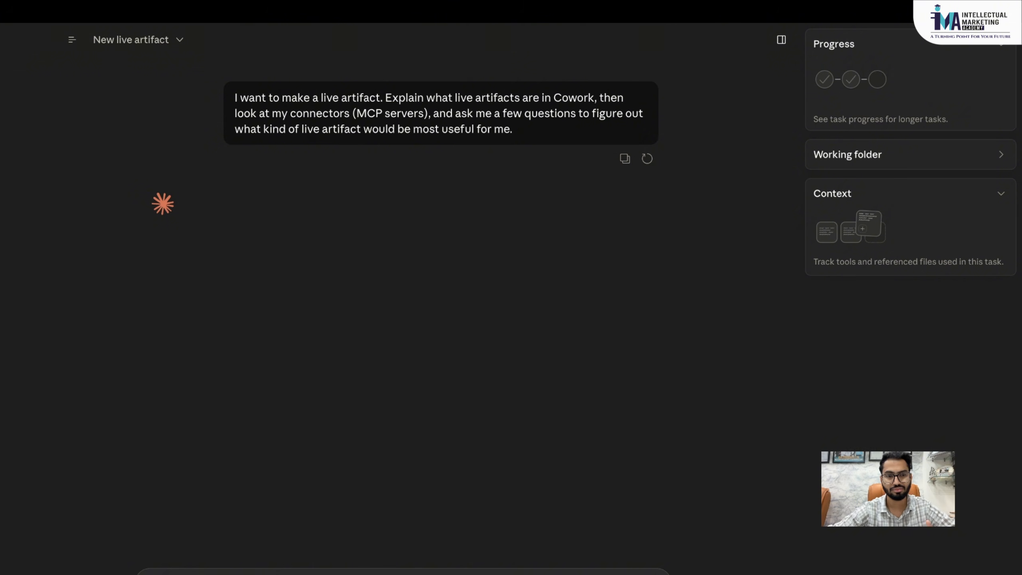
{"action": "left_click", "coordinate": [72, 40]}
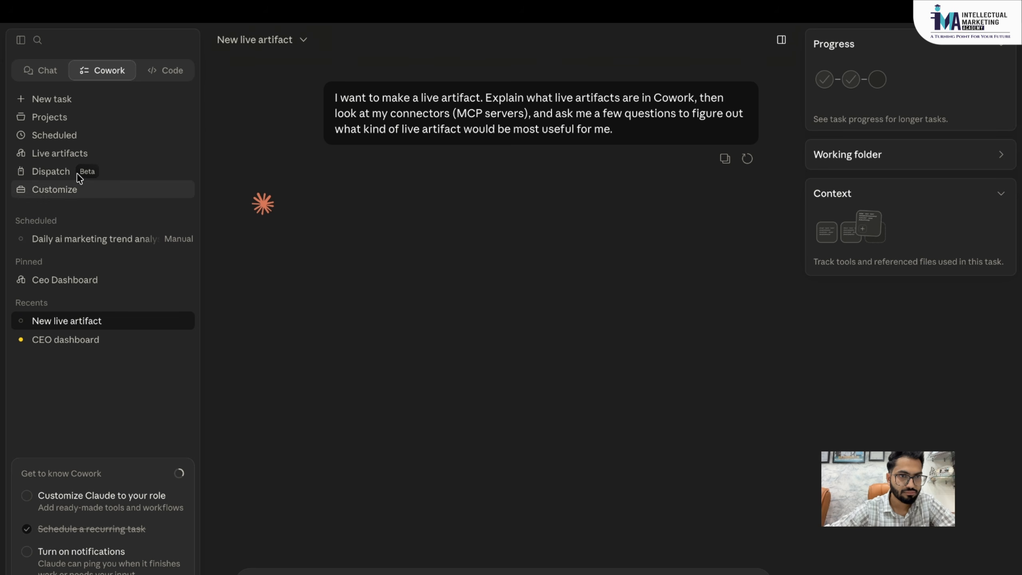
{"action": "left_click", "coordinate": [82, 121]}
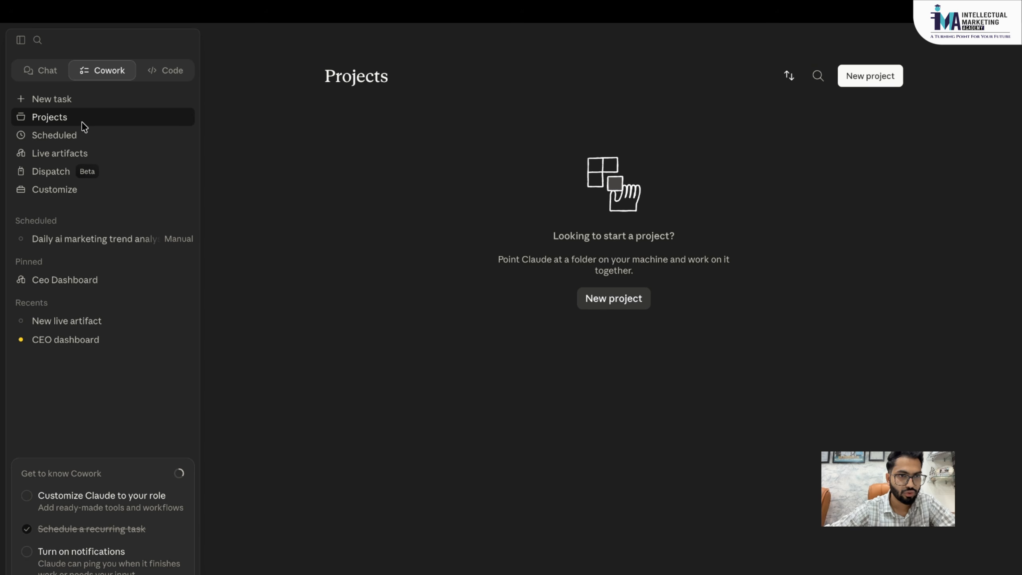
{"action": "left_click", "coordinate": [61, 137]}
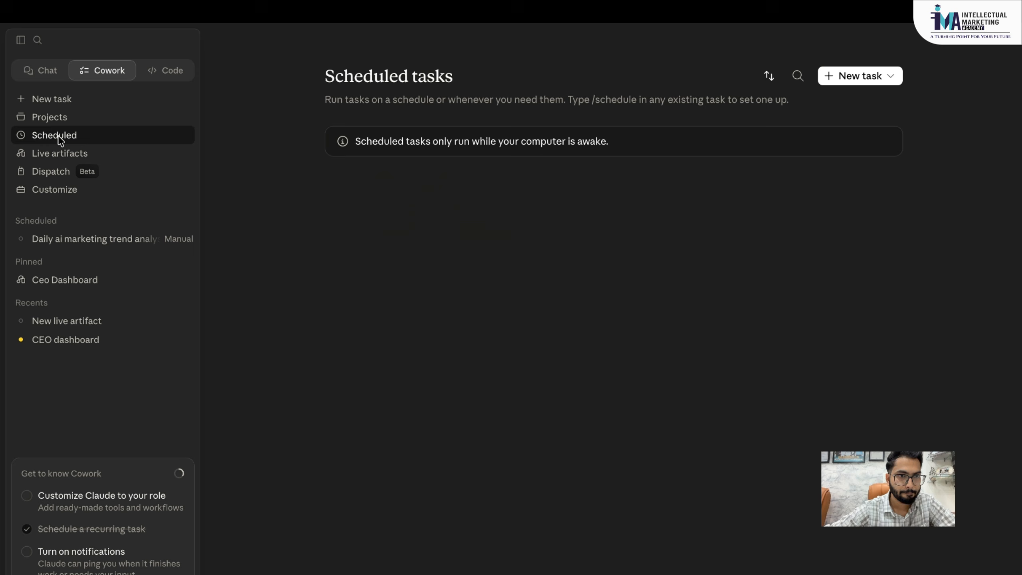
{"action": "left_click", "coordinate": [49, 79]}
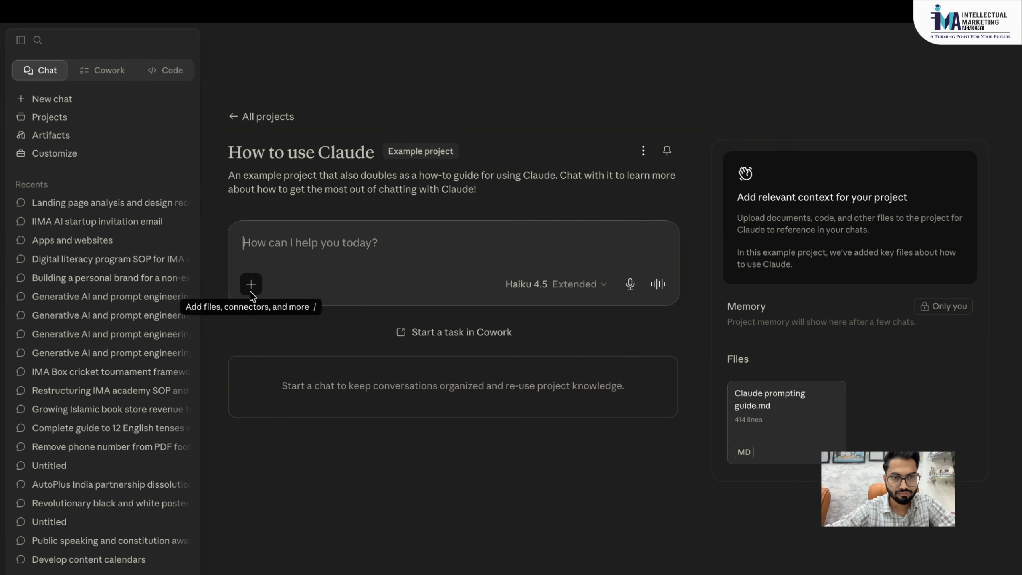
- Go to Manage connectors from the prompt box's Connectors menu and view add-connector options
{"action": "left_click", "coordinate": [252, 293]}
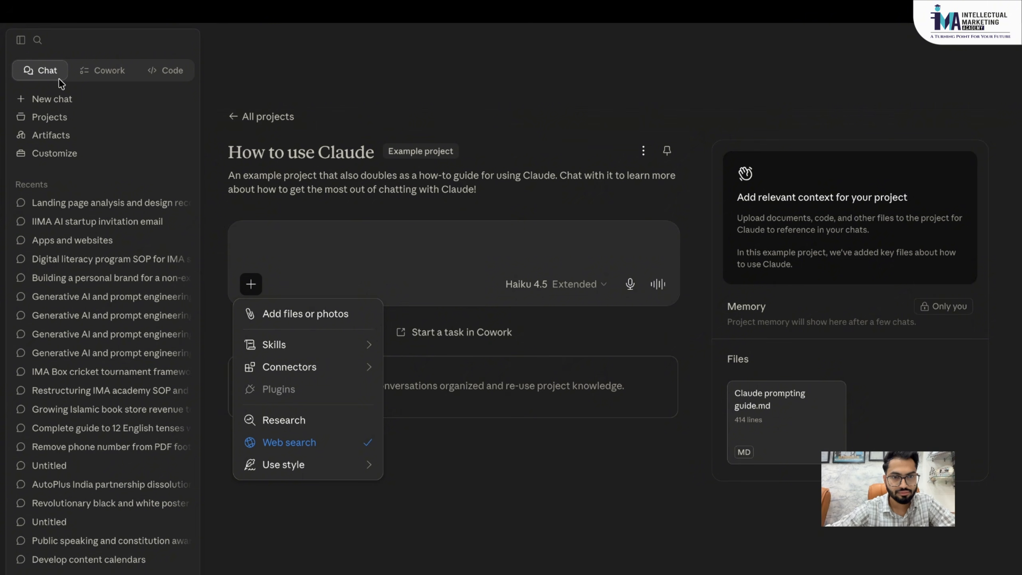
{"action": "mouse_move", "coordinate": [347, 368]}
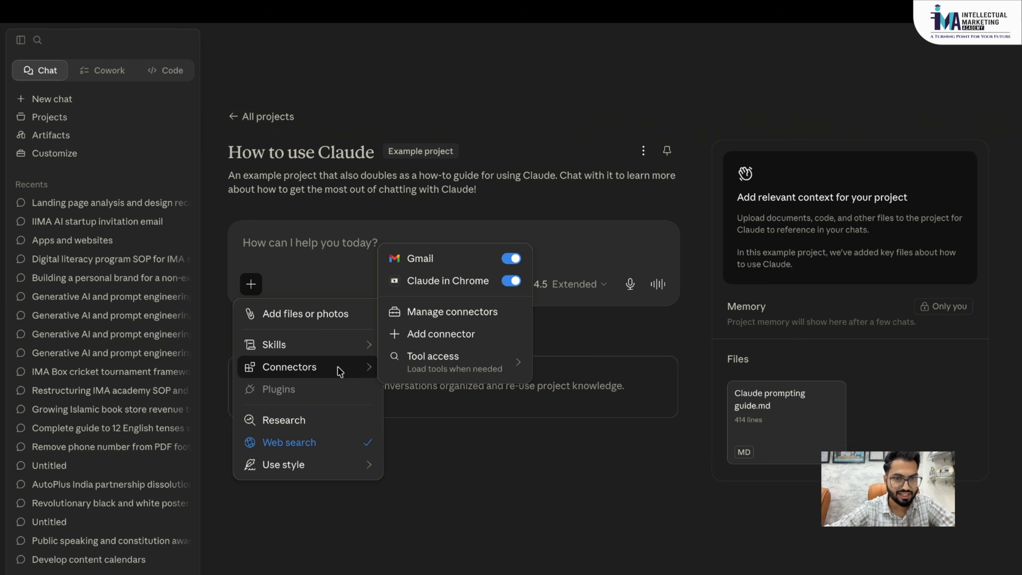
{"action": "left_click", "coordinate": [458, 313]}
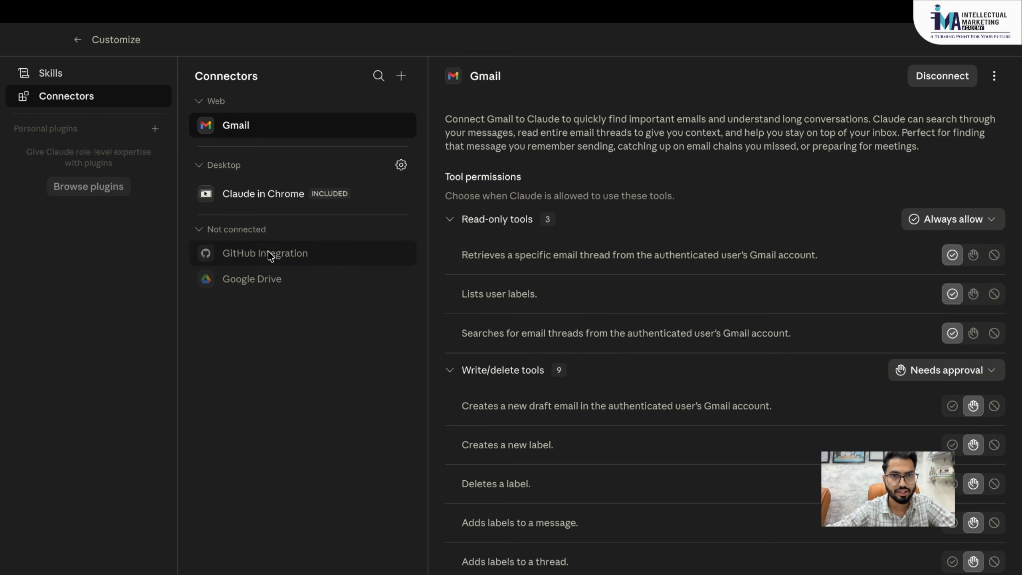
{"action": "left_click", "coordinate": [402, 76]}
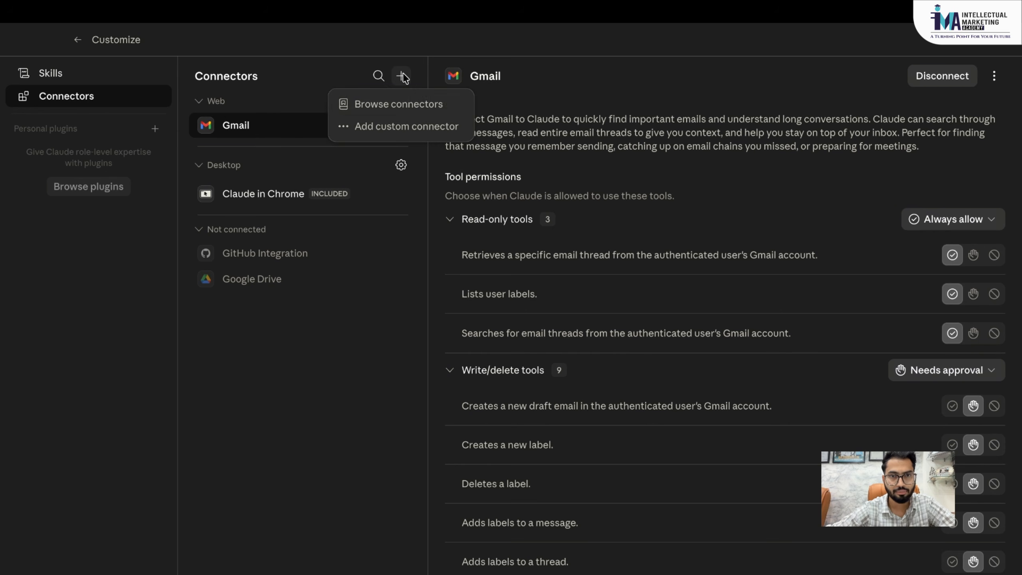
- Browse the connector Directory, scrolling through Canva, Gmail, Microsoft 365 and other connectors
{"action": "left_click", "coordinate": [417, 112]}
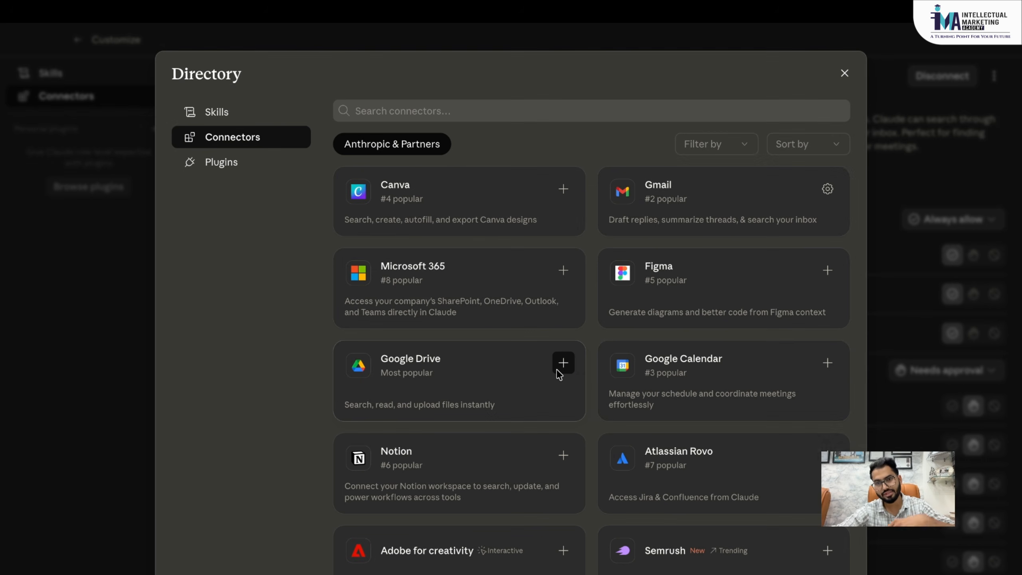
{"action": "scroll", "coordinate": [560, 374], "scroll_direction": "down", "scroll_amount": 1}
{"action": "scroll", "coordinate": [559, 373], "scroll_direction": "up", "scroll_amount": 1}
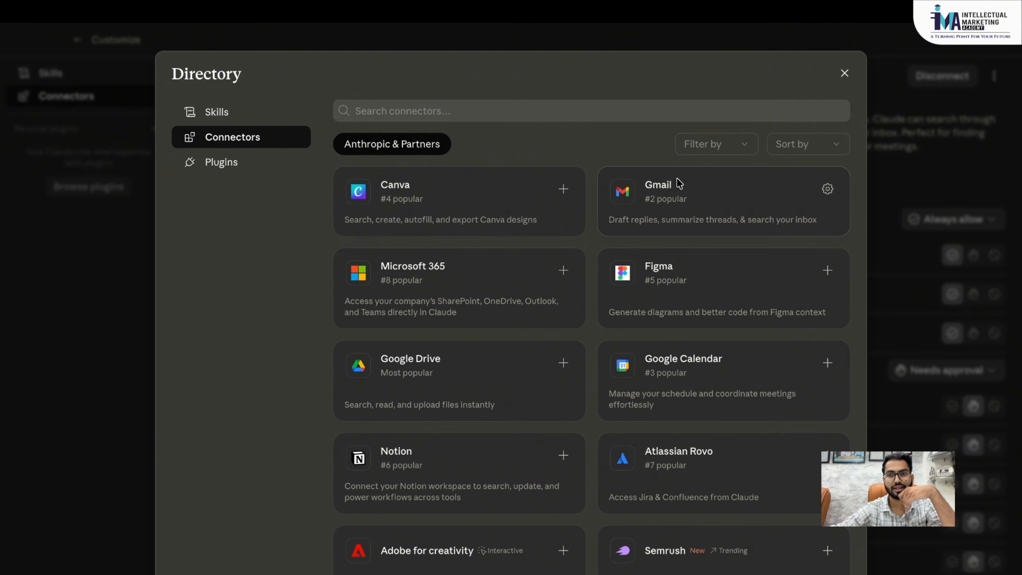
{"action": "scroll", "coordinate": [622, 446], "scroll_direction": "down", "scroll_amount": 4}
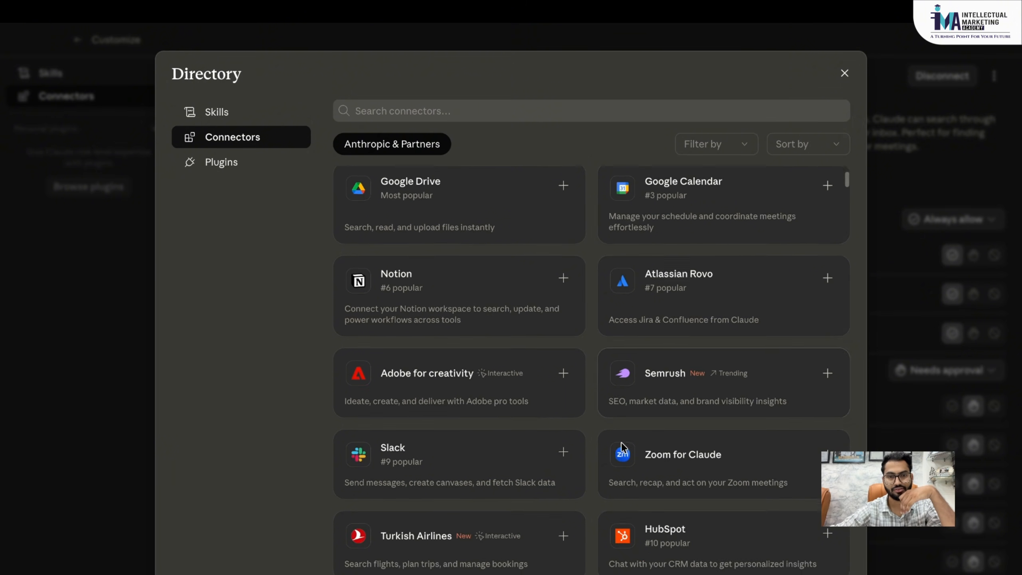
{"action": "scroll", "coordinate": [622, 446], "scroll_direction": "down", "scroll_amount": 10}
{"action": "scroll", "coordinate": [652, 343], "scroll_direction": "up", "scroll_amount": 9}
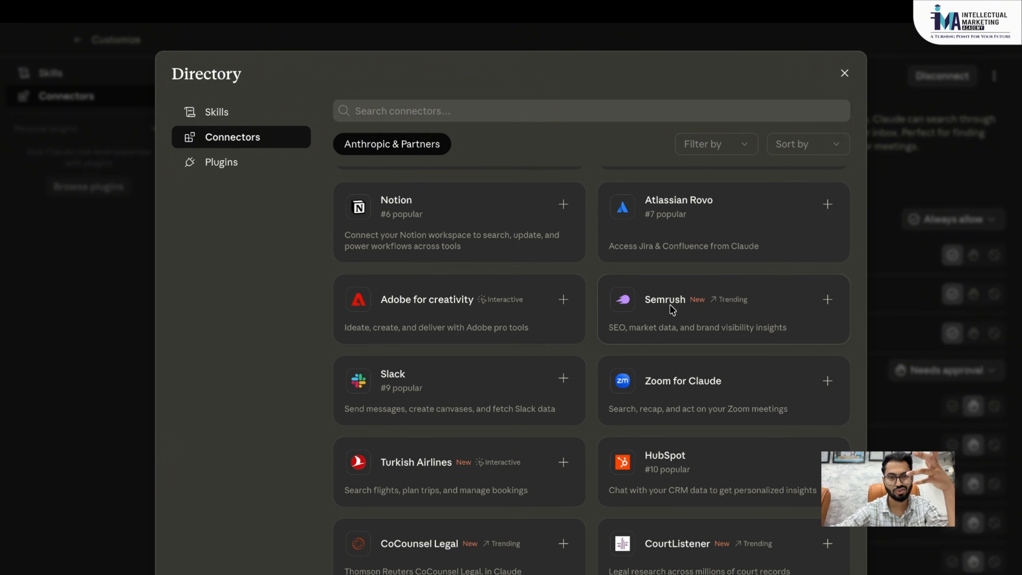
{"action": "scroll", "coordinate": [671, 310], "scroll_direction": "down", "scroll_amount": 8}
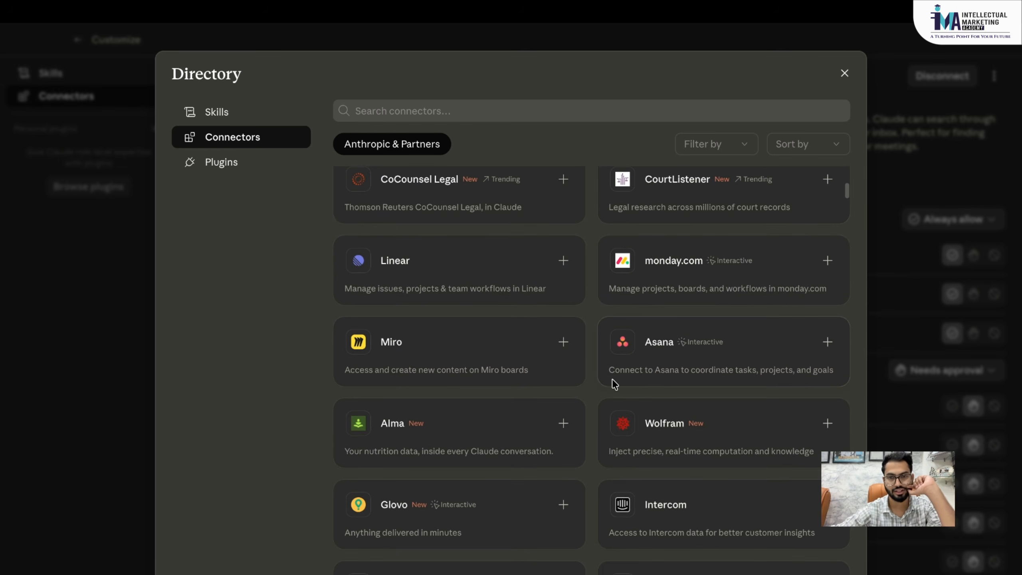
{"action": "scroll", "coordinate": [614, 383], "scroll_direction": "down", "scroll_amount": 20}
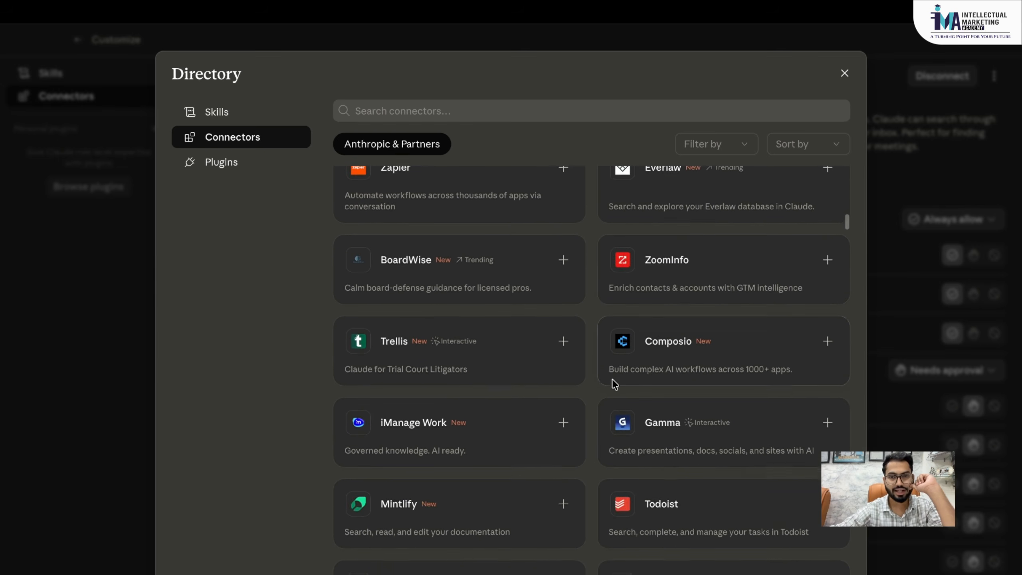
{"action": "scroll", "coordinate": [612, 381], "scroll_direction": "up", "scroll_amount": 20}
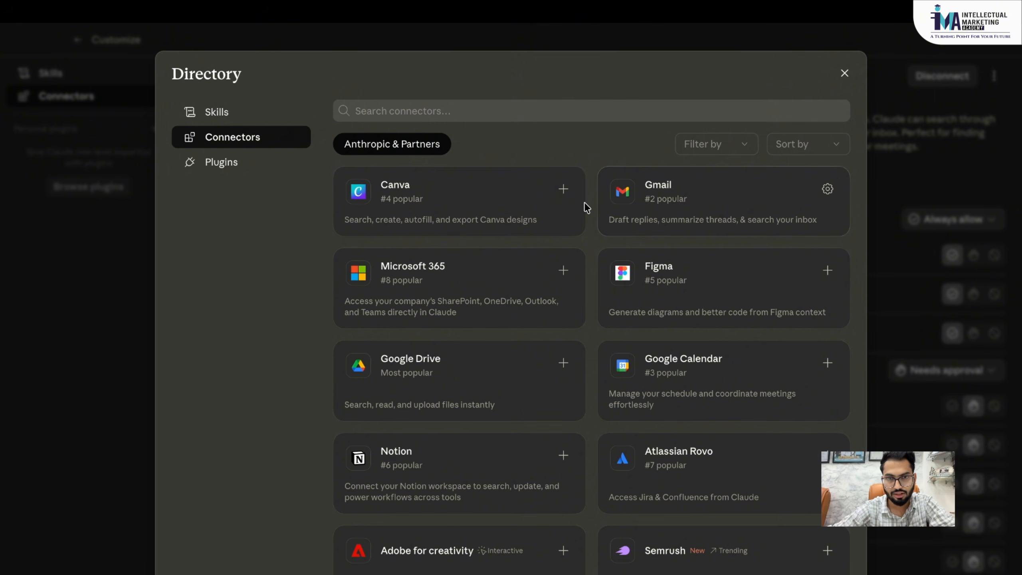
- Start connecting Canva, letting its authorization page open in Chrome, then return to Claude
{"action": "left_click", "coordinate": [563, 190]}
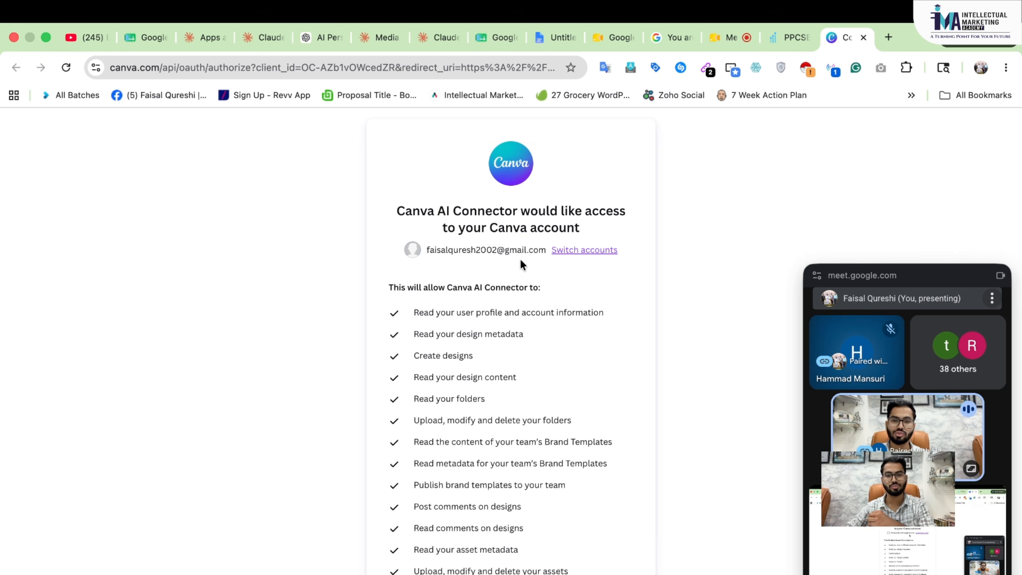
{"action": "scroll", "coordinate": [520, 258], "scroll_direction": "down", "scroll_amount": 3}
{"action": "scroll", "coordinate": [666, 314], "scroll_direction": "up", "scroll_amount": 3}
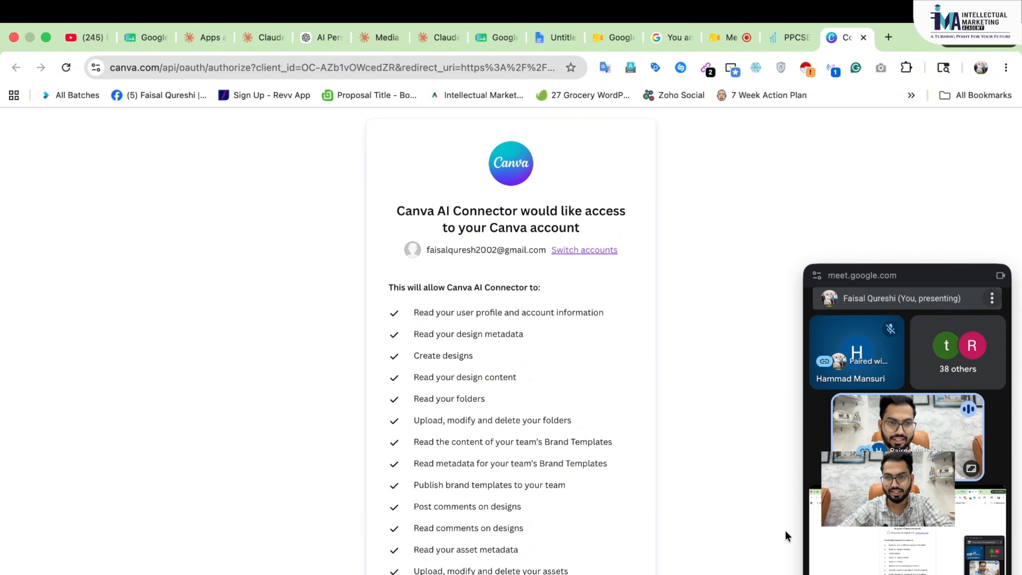
{"action": "key", "text": "ctrl+Right"}
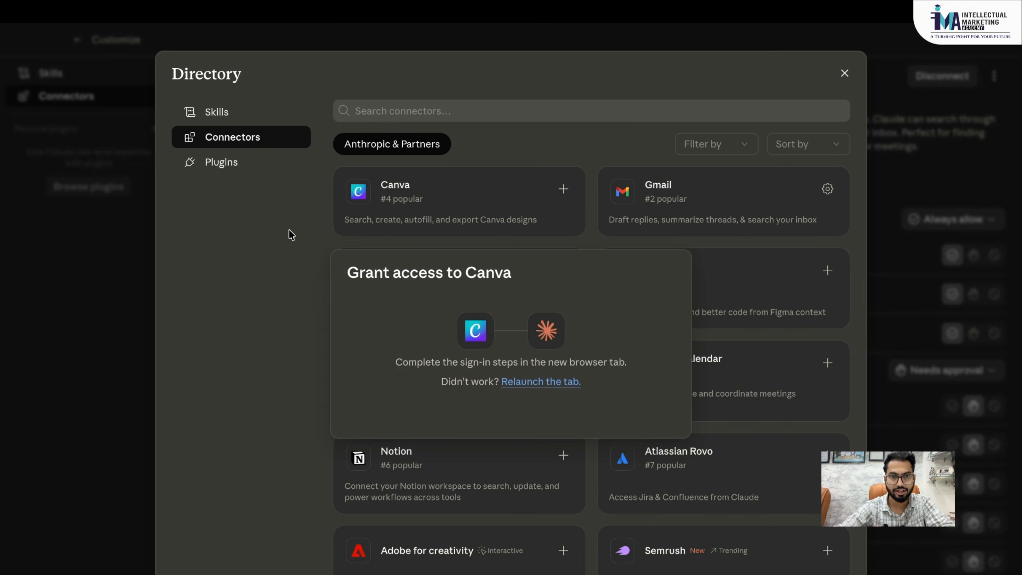
- Dismiss the Canva access prompt and close the connectors Directory to return to Gmail's permissions
{"action": "left_click", "coordinate": [264, 229]}
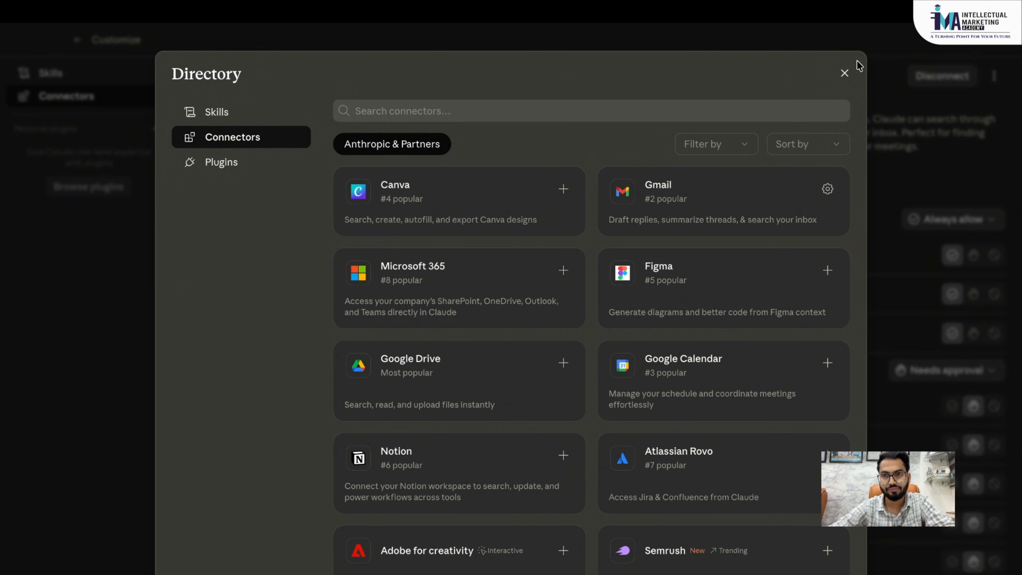
{"action": "left_click", "coordinate": [845, 74]}
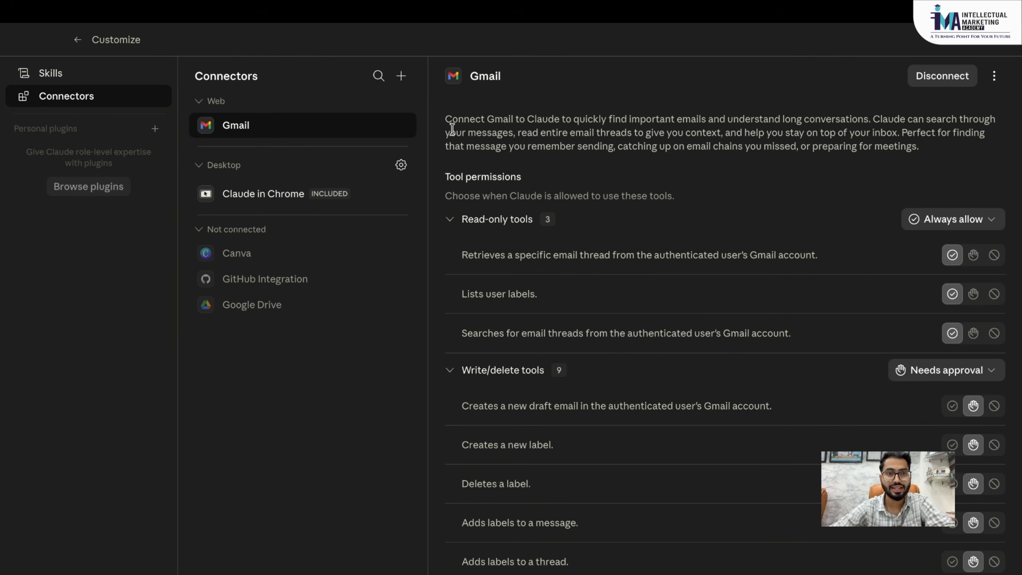
- Glance at installed Skills, leave Customize, collapse the sidebar, and start a new chat from All projects
{"action": "left_click", "coordinate": [104, 79]}
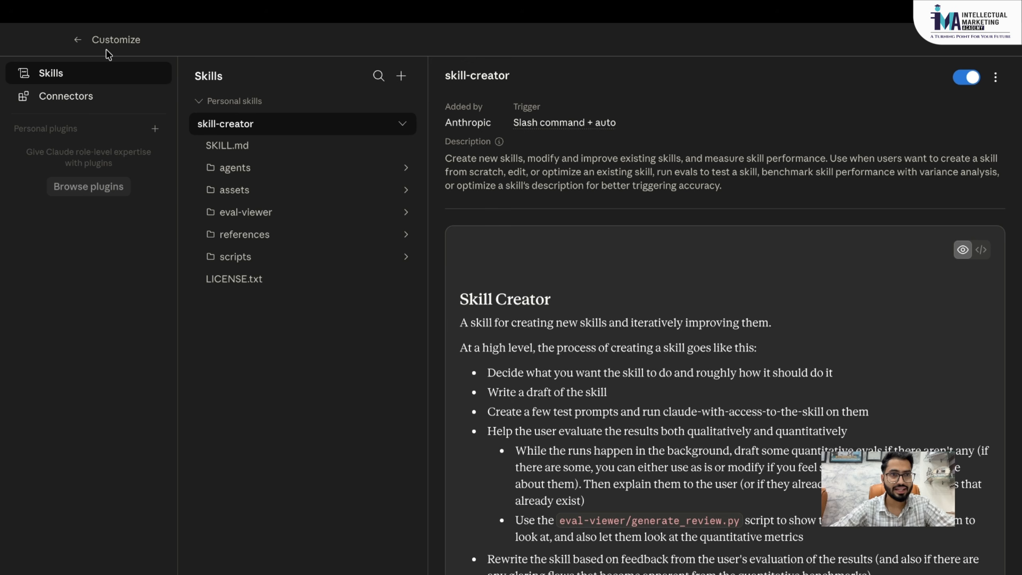
{"action": "left_click", "coordinate": [80, 42]}
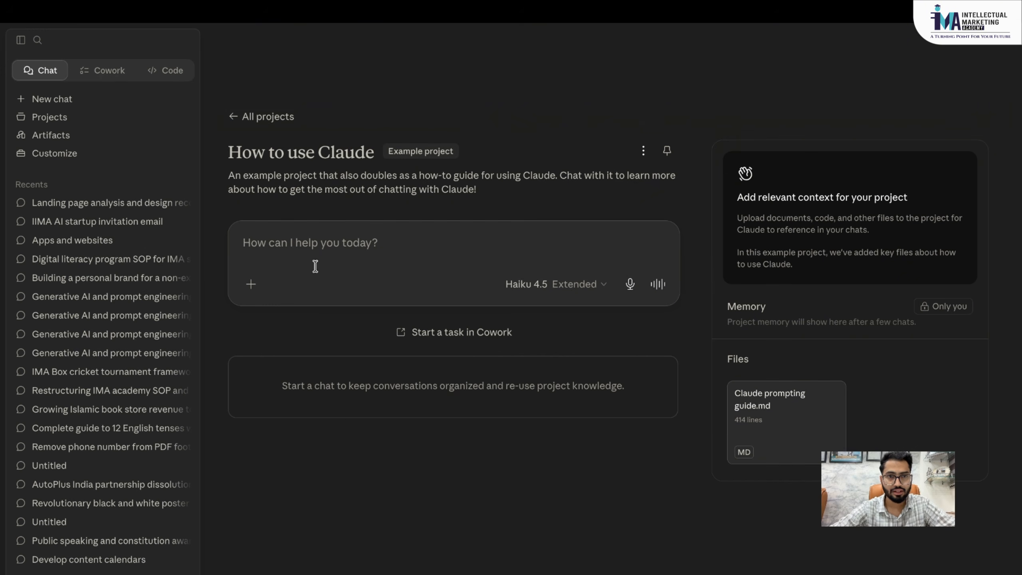
{"action": "left_click", "coordinate": [21, 40]}
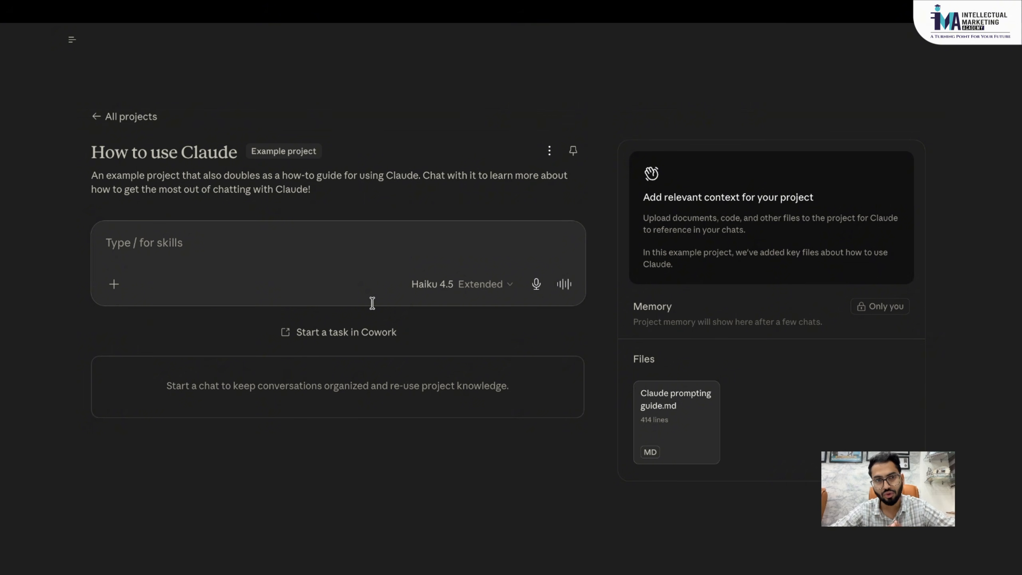
{"action": "left_click", "coordinate": [100, 121]}
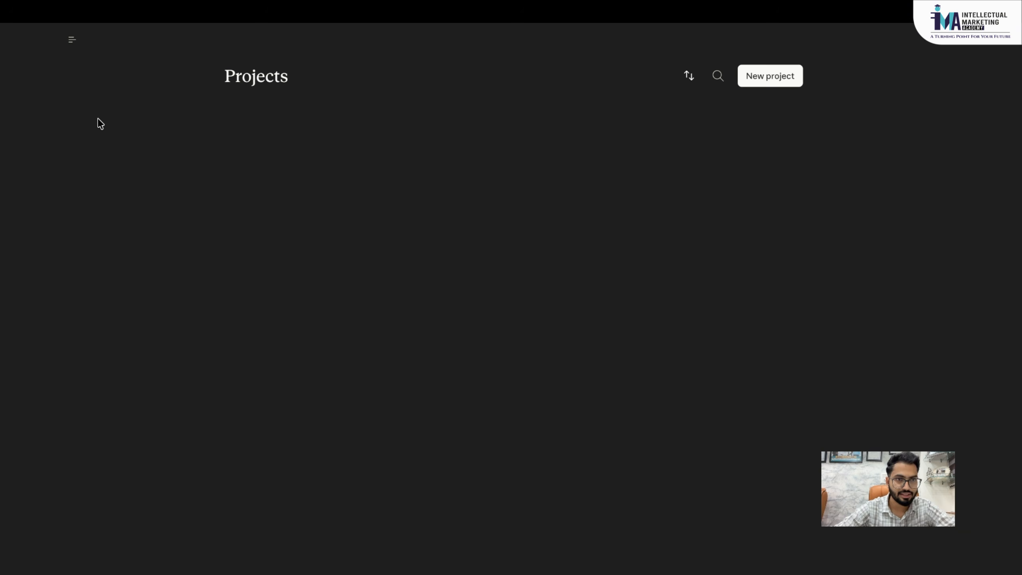
{"action": "mouse_move", "coordinate": [72, 39]}
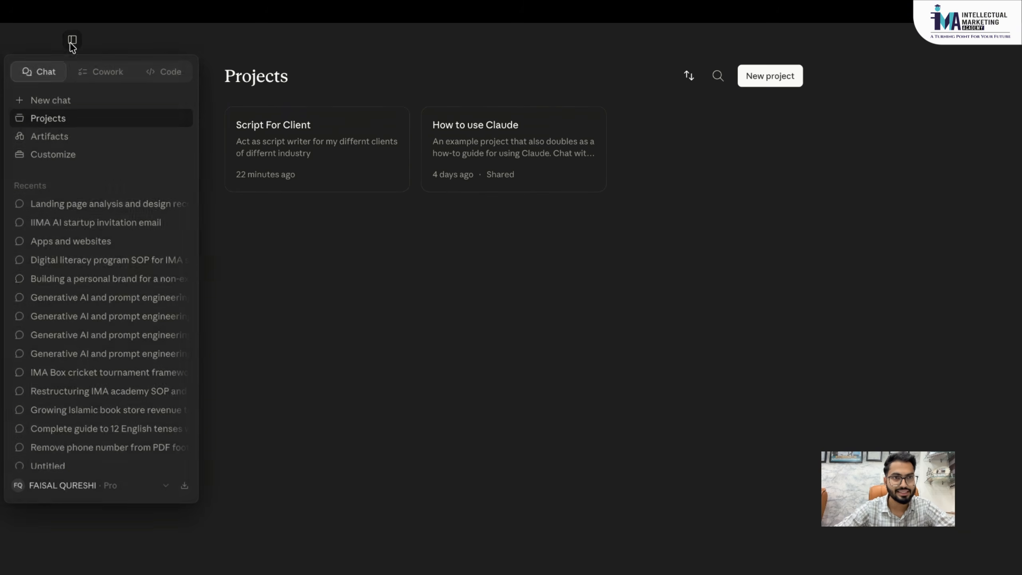
{"action": "left_click", "coordinate": [71, 101]}
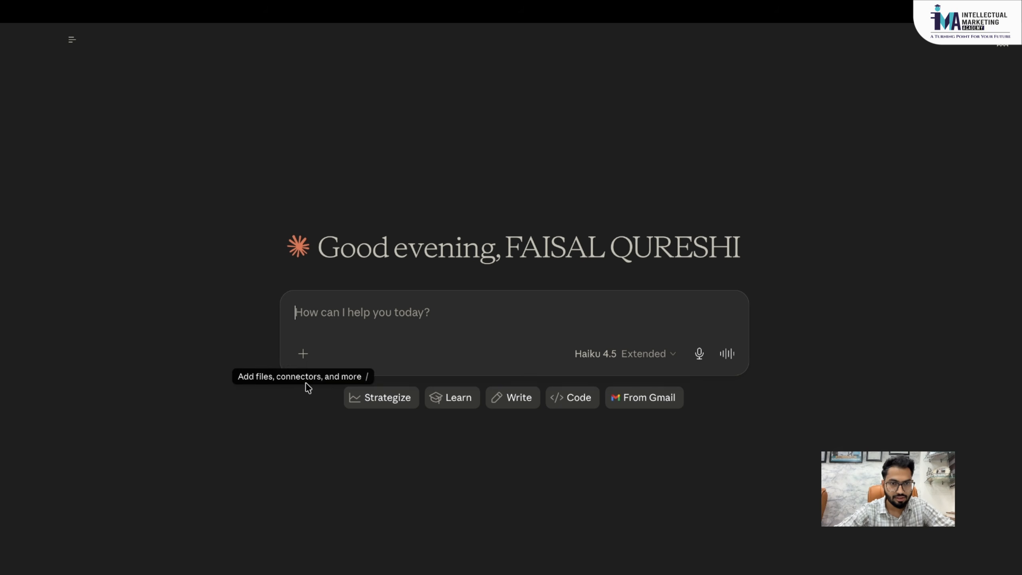
{"action": "left_click", "coordinate": [305, 360]}
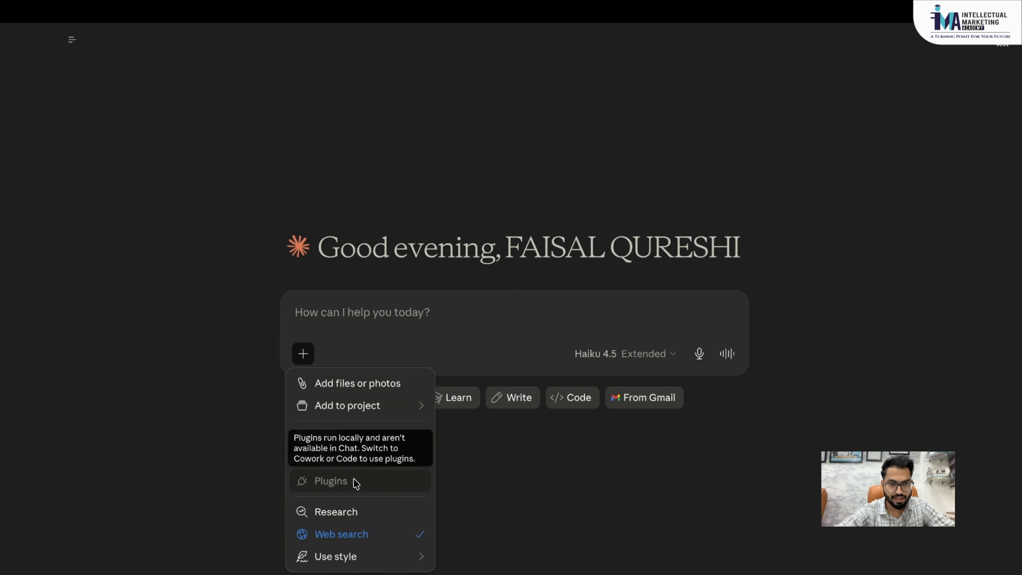
{"action": "mouse_move", "coordinate": [358, 459]}
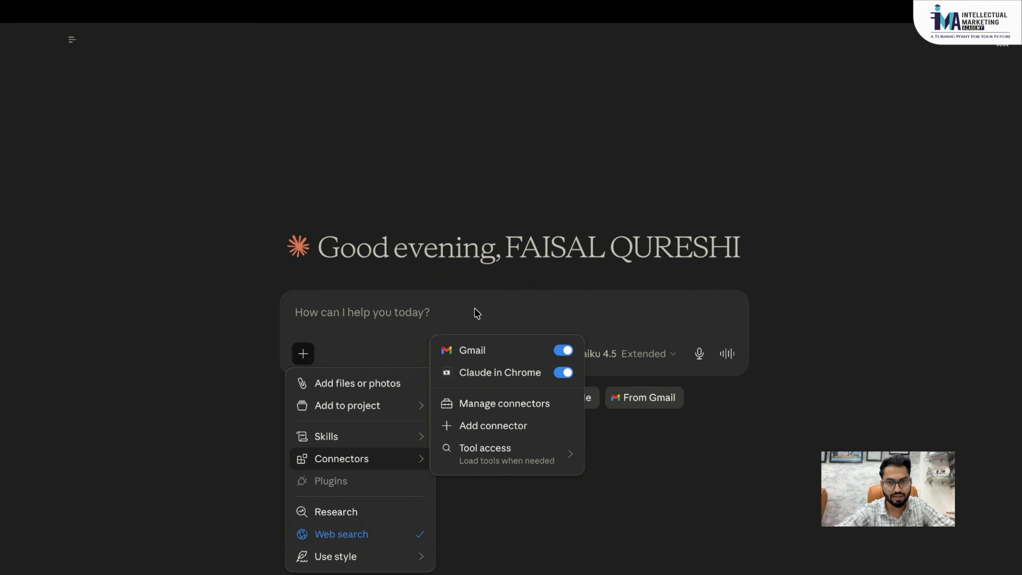
{"action": "left_click", "coordinate": [451, 312]}
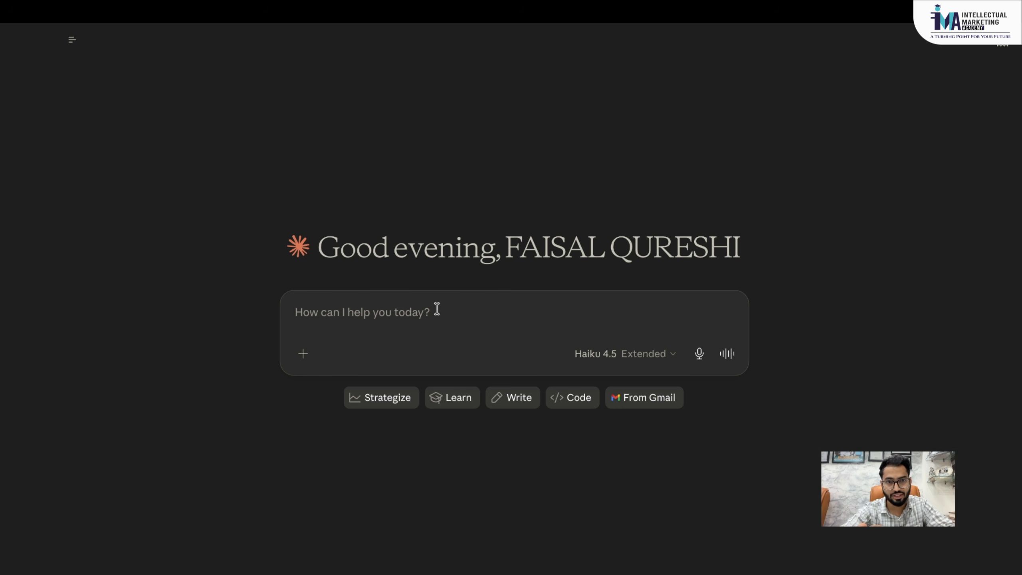
- Send 'Kindly fetch the email which came from IIMA venture for ai startups using my gmail'
{"action": "key", "text": "Caps_Lock"}
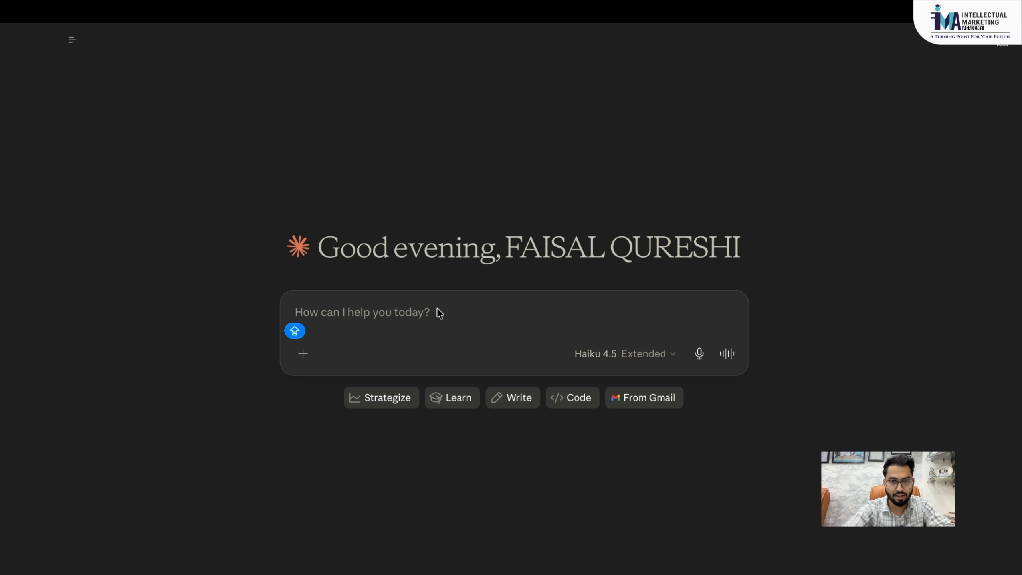
{"action": "type", "text": "Kindly "}
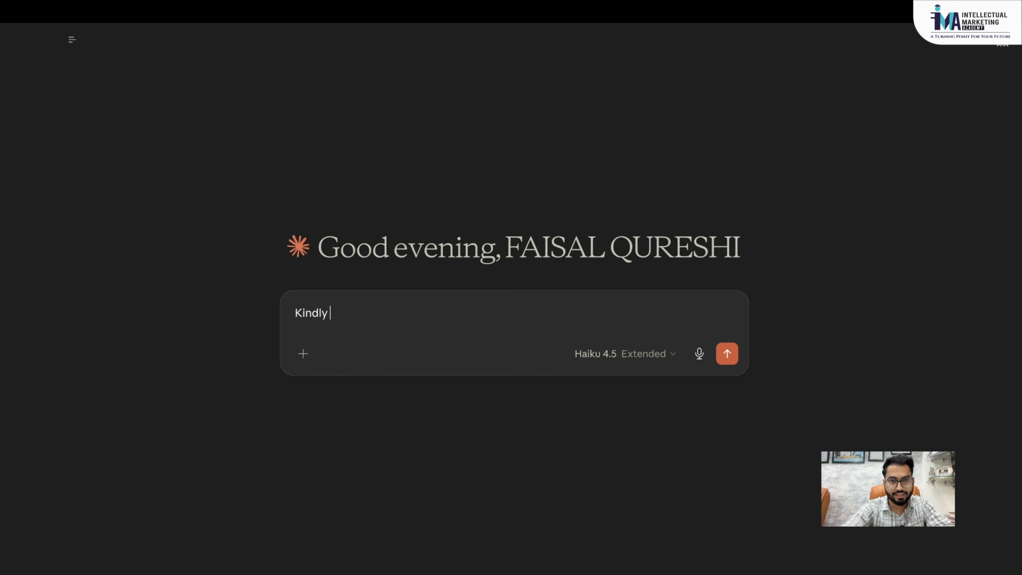
{"action": "type", "text": "fetch "}
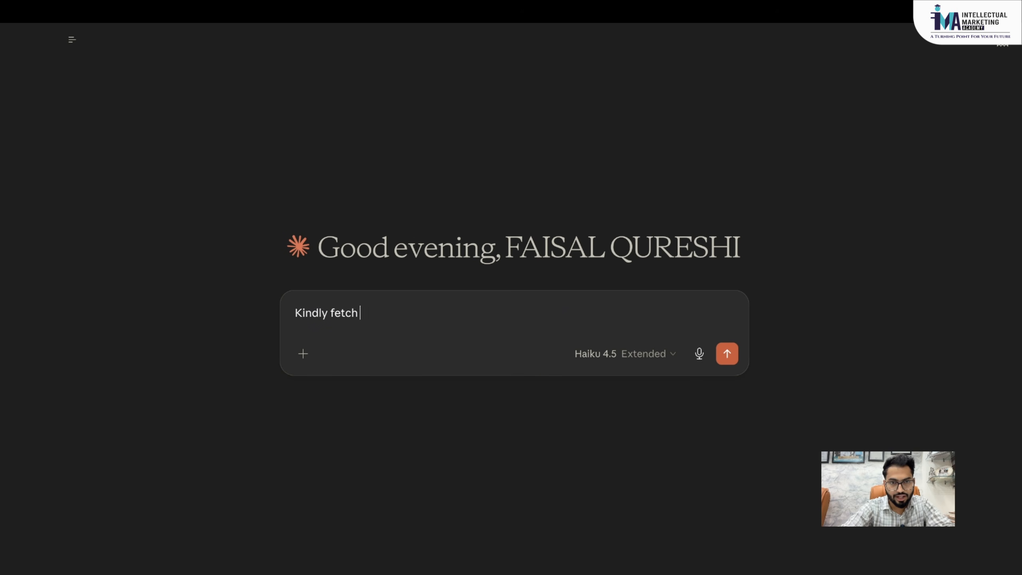
{"action": "type", "text": "the email"}
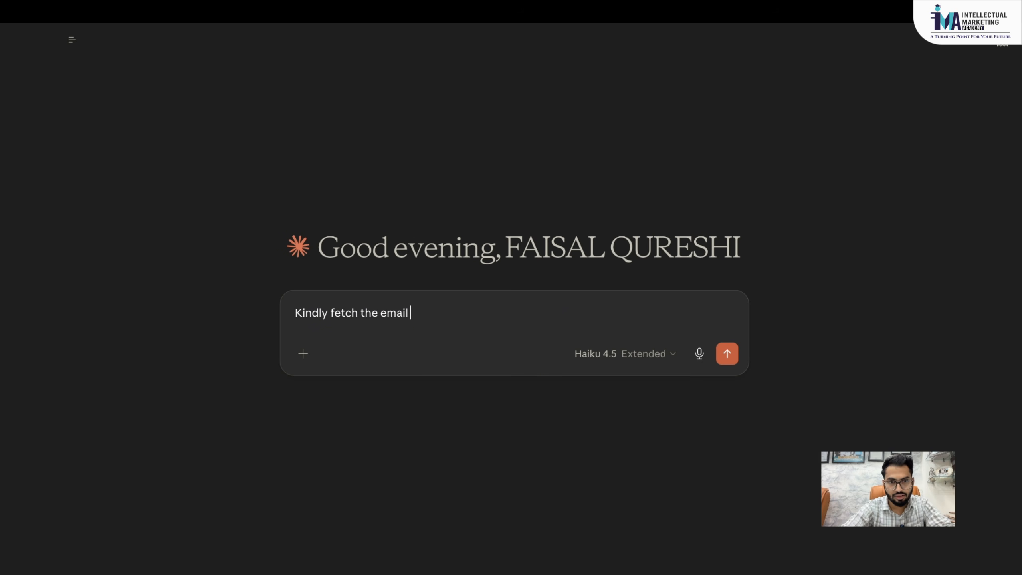
{"action": "type", "text": " which"}
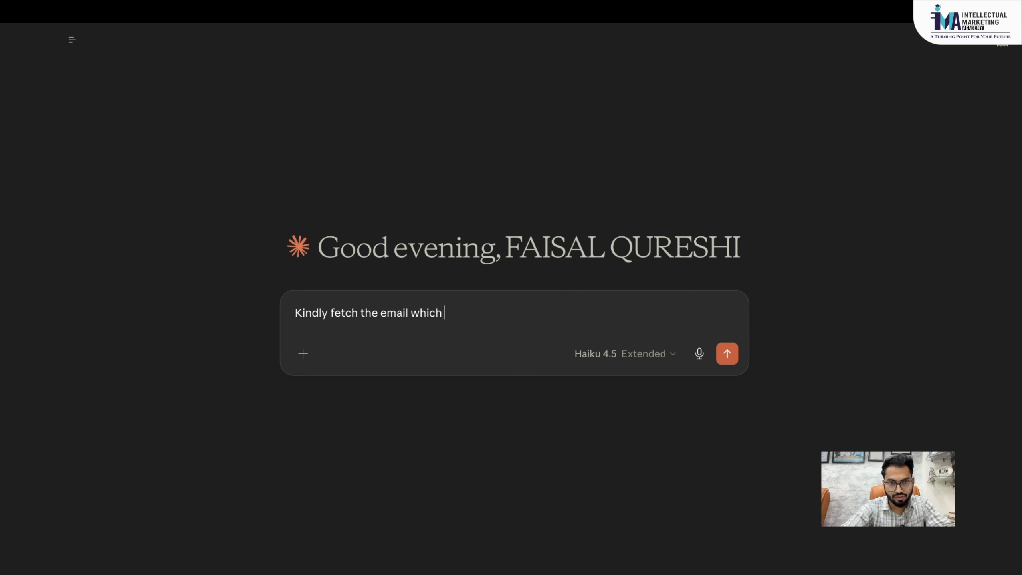
{"action": "type", "text": "cam at"}
{"action": "key", "text": "BackSpace"}
{"action": "key", "text": "BackSpace"}
{"action": "type", "text": "e from "}
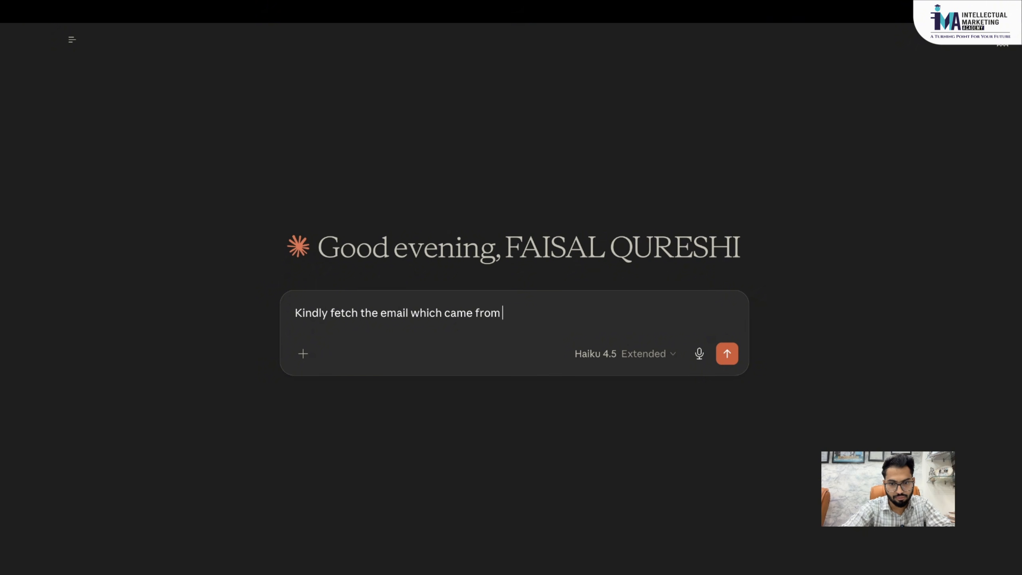
{"action": "type", "text": "IIMA "}
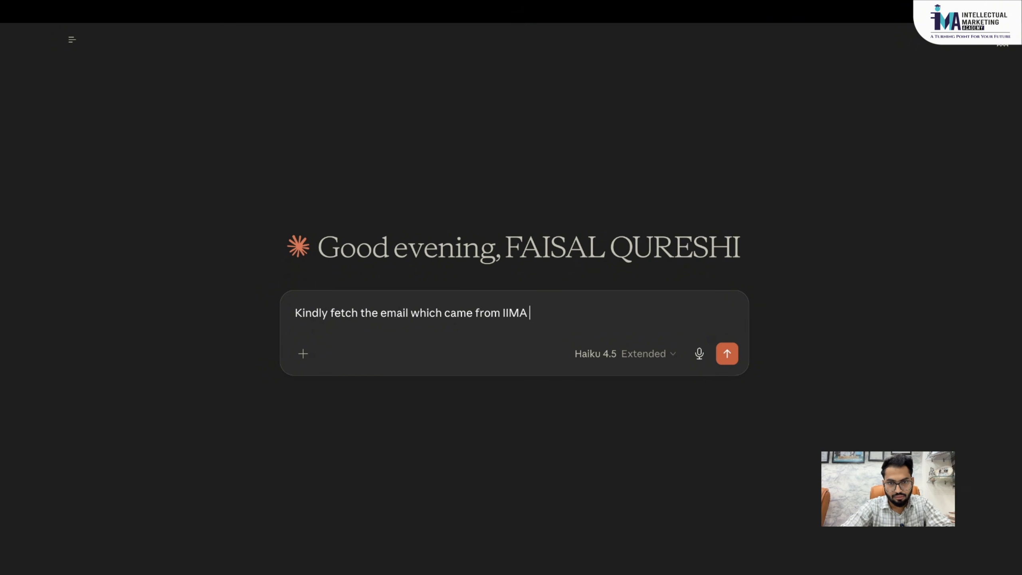
{"action": "type", "text": "venture for ai s"}
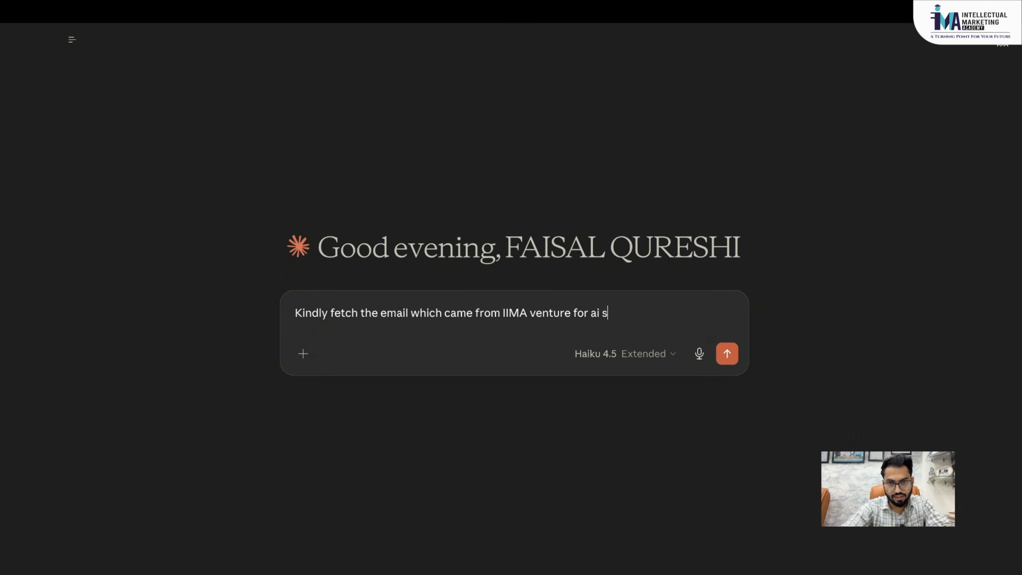
{"action": "type", "text": "tartup"}
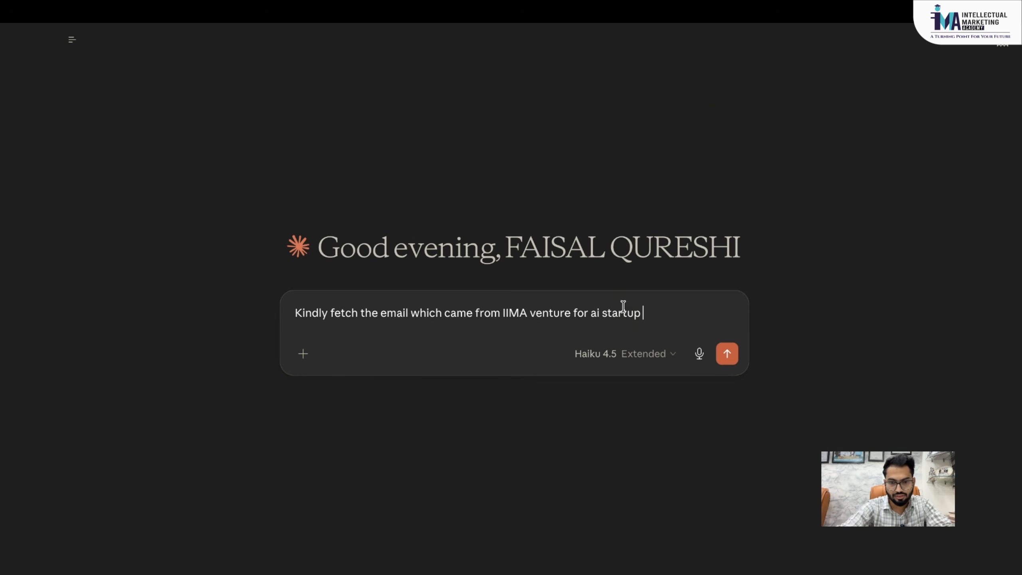
{"action": "type", "text": "s using my gmail"}
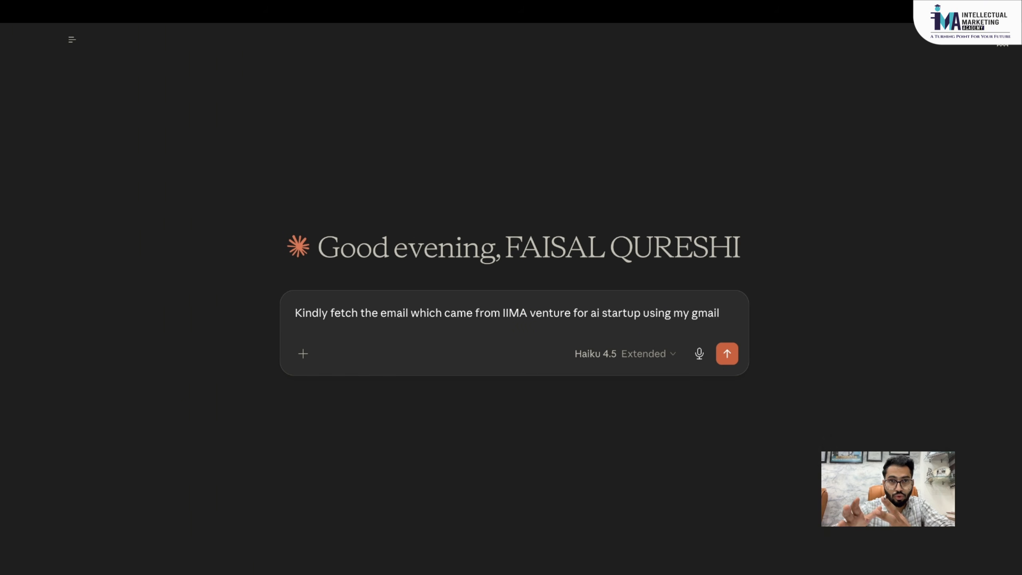
{"action": "key", "text": "Return"}
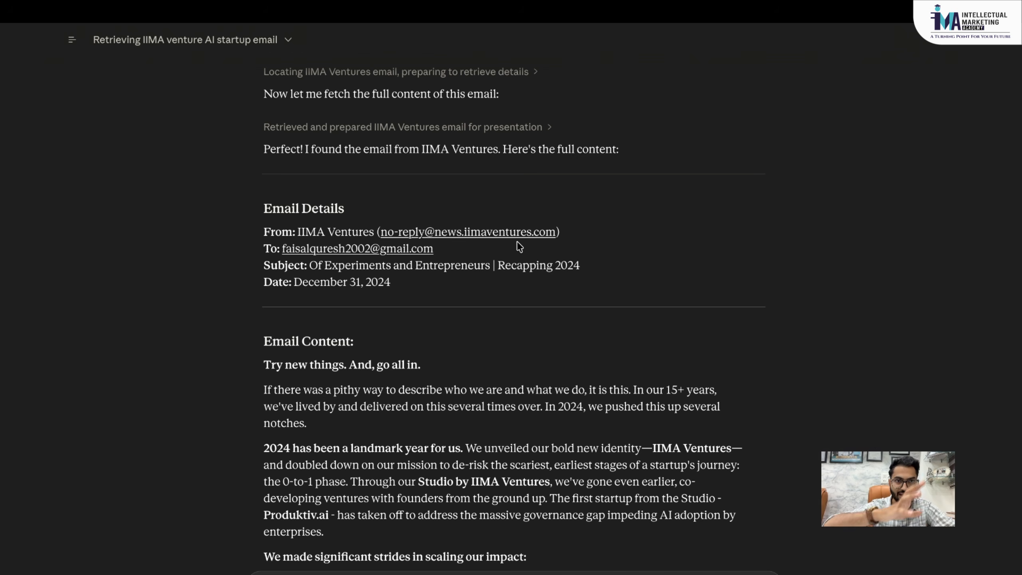
{"action": "scroll", "coordinate": [423, 296], "scroll_direction": "up", "scroll_amount": 3}
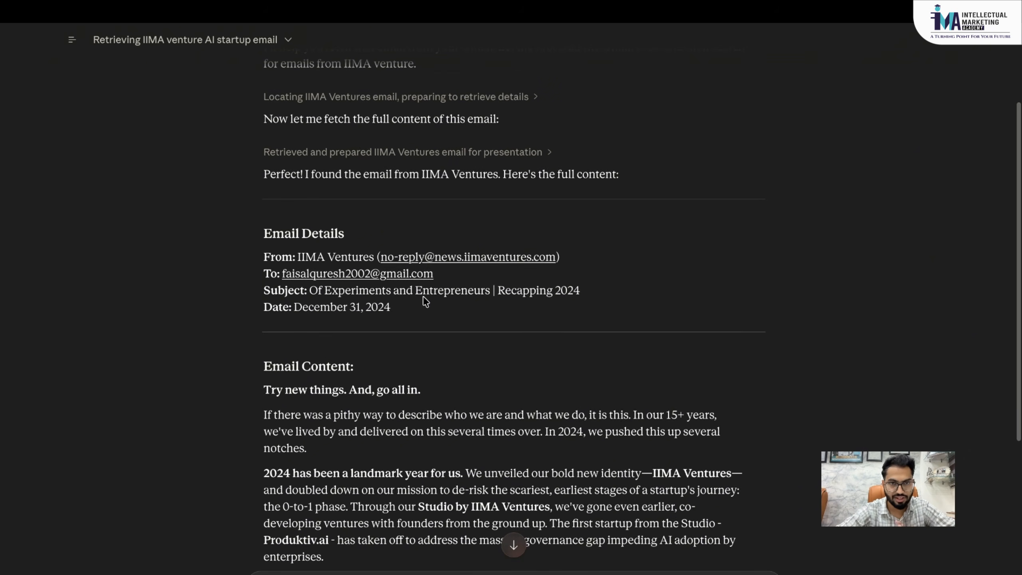
{"action": "scroll", "coordinate": [423, 297], "scroll_direction": "down", "scroll_amount": 4}
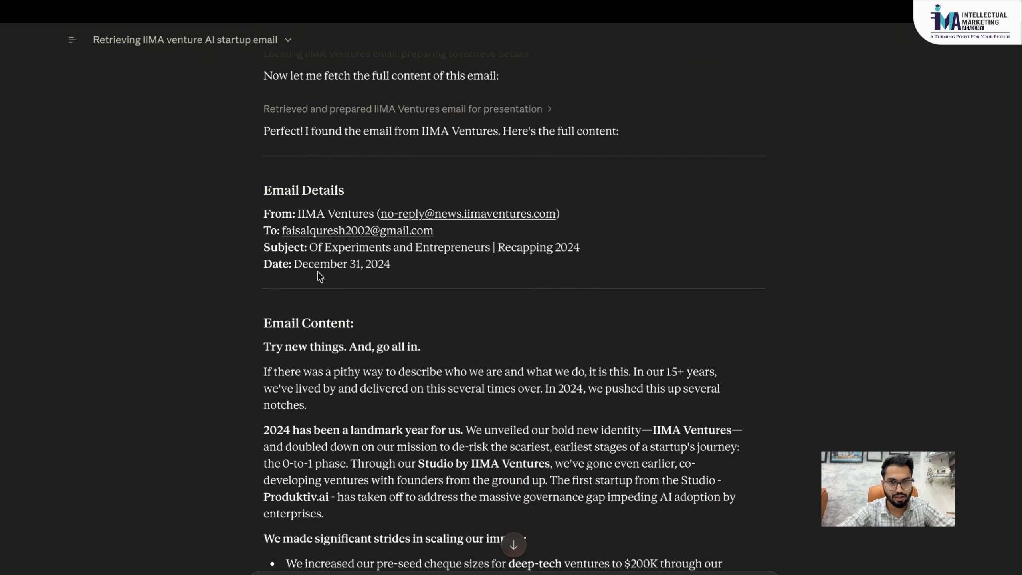
{"action": "scroll", "coordinate": [384, 265], "scroll_direction": "up", "scroll_amount": 5}
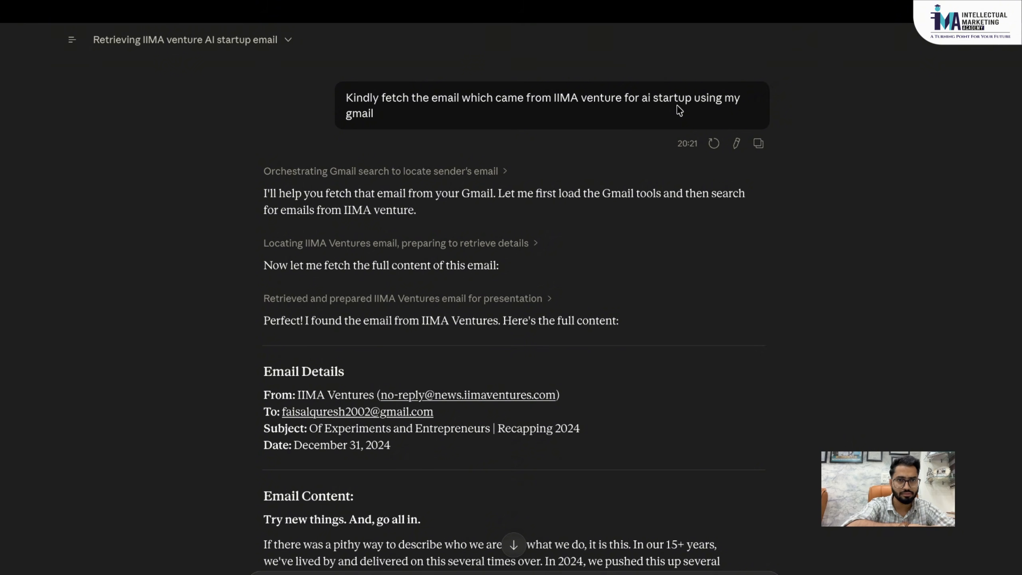
{"action": "scroll", "coordinate": [680, 111], "scroll_direction": "down", "scroll_amount": 7}
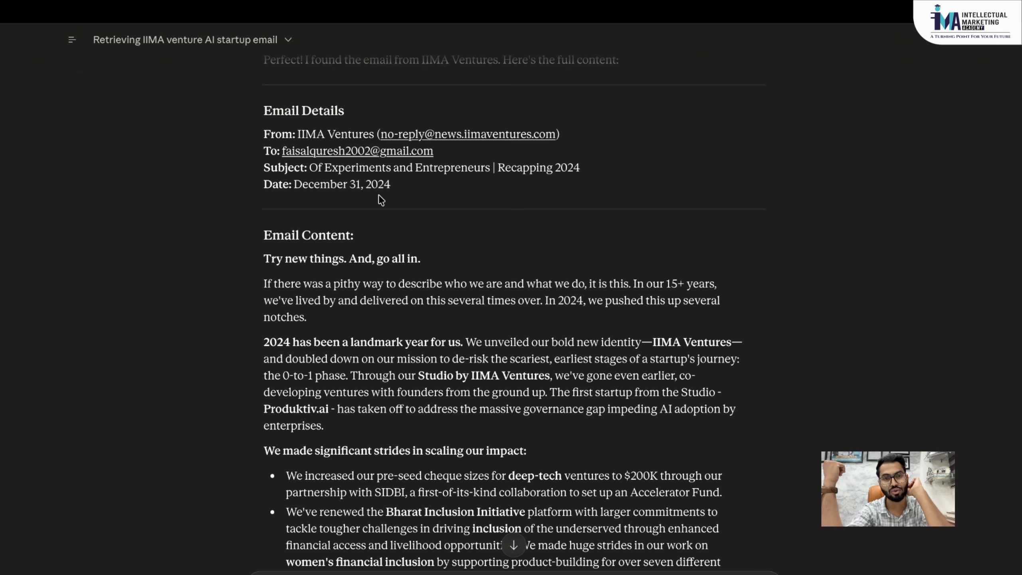
{"action": "scroll", "coordinate": [381, 200], "scroll_direction": "up", "scroll_amount": 1}
{"action": "scroll", "coordinate": [380, 197], "scroll_direction": "up", "scroll_amount": 6}
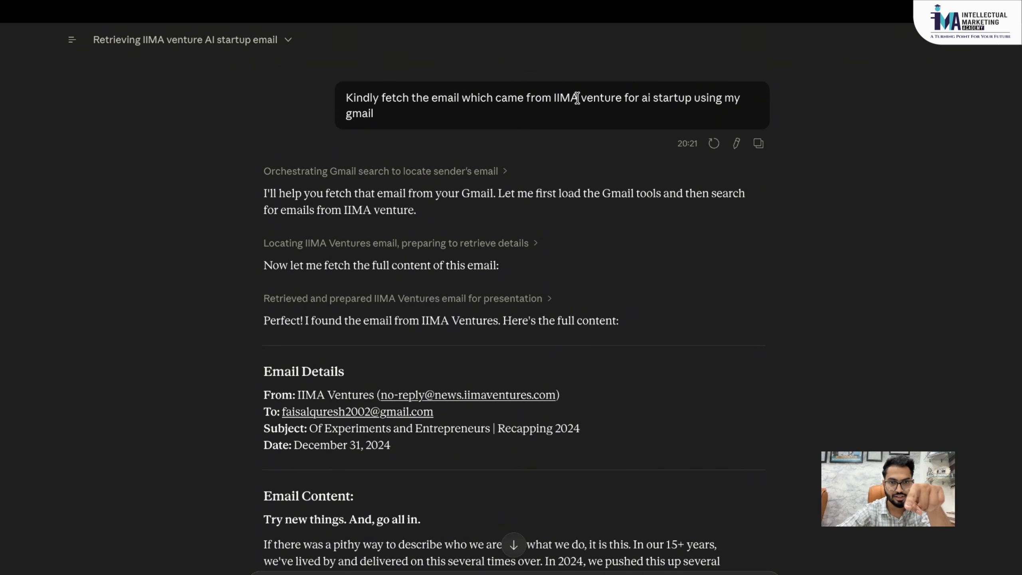
{"action": "scroll", "coordinate": [519, 282], "scroll_direction": "down", "scroll_amount": 2}
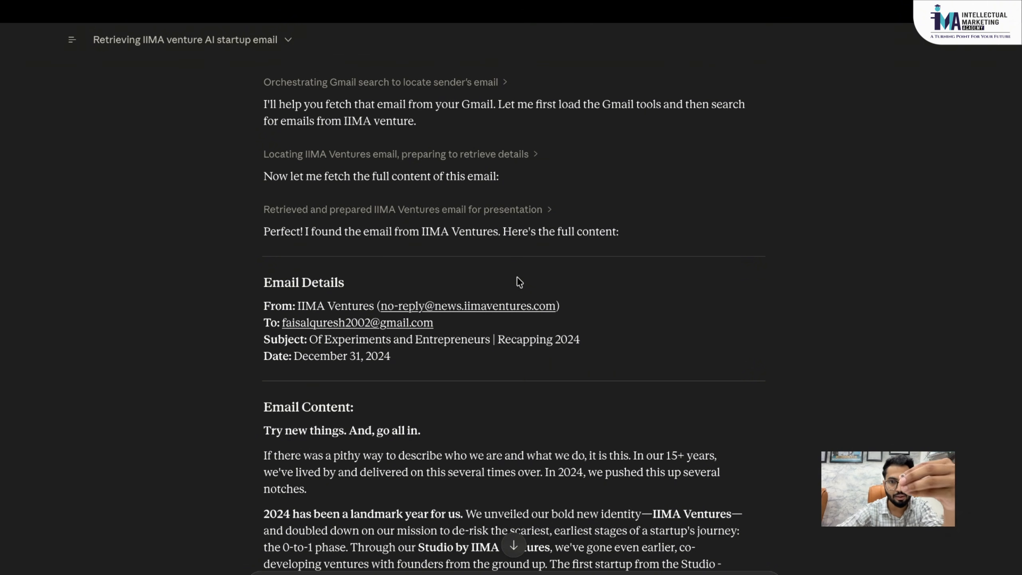
{"action": "scroll", "coordinate": [519, 281], "scroll_direction": "down", "scroll_amount": 1}
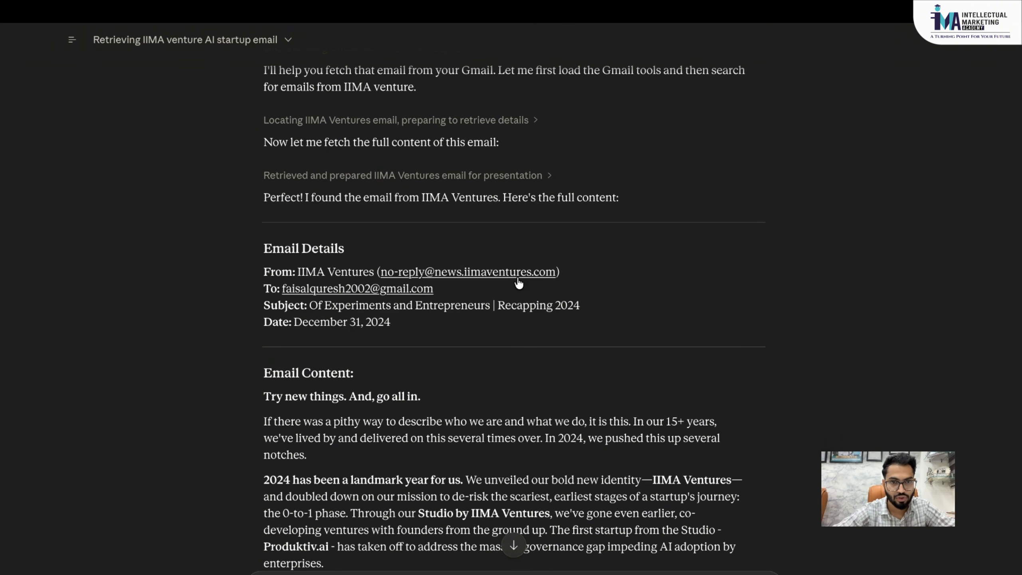
{"action": "scroll", "coordinate": [519, 283], "scroll_direction": "down", "scroll_amount": 2}
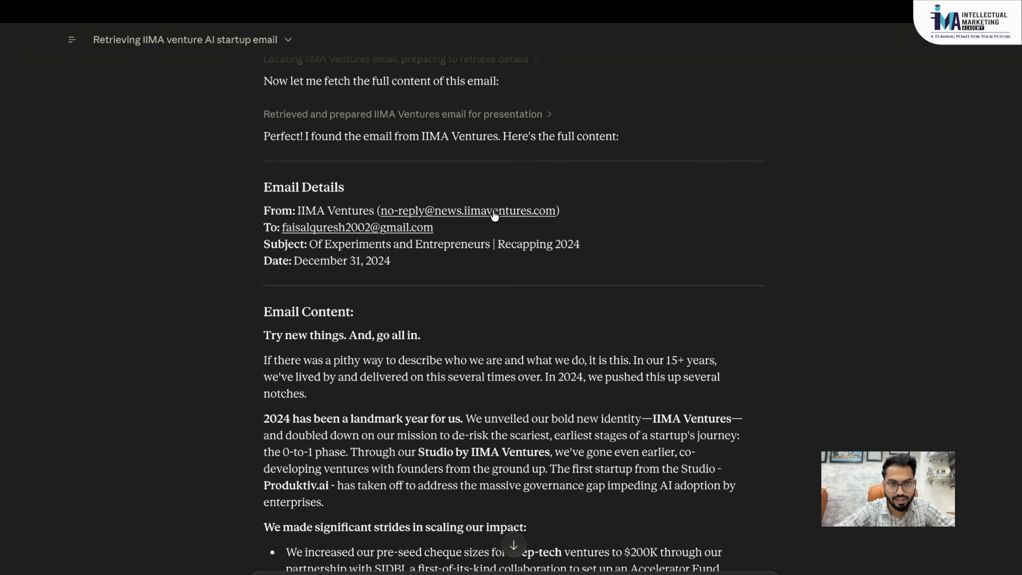
{"action": "scroll", "coordinate": [345, 228], "scroll_direction": "down", "scroll_amount": 1}
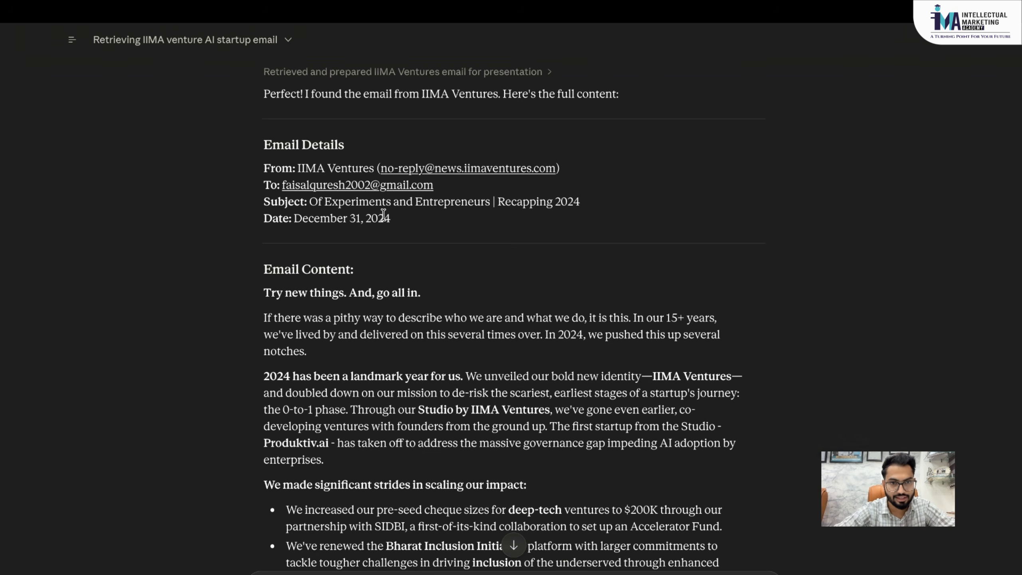
{"action": "scroll", "coordinate": [383, 218], "scroll_direction": "down", "scroll_amount": 4}
{"action": "scroll", "coordinate": [345, 311], "scroll_direction": "down", "scroll_amount": 2}
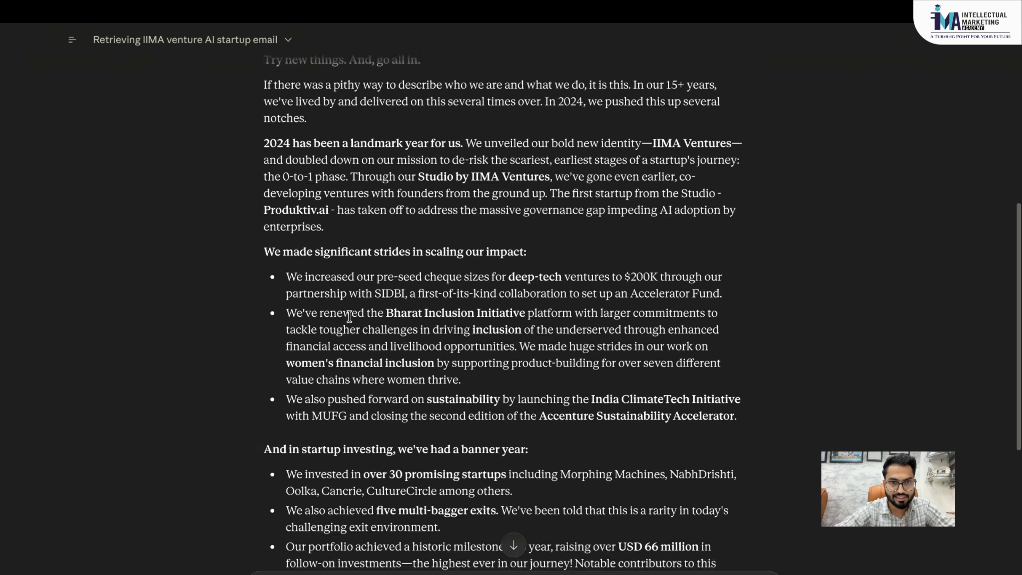
{"action": "scroll", "coordinate": [415, 320], "scroll_direction": "down", "scroll_amount": 10}
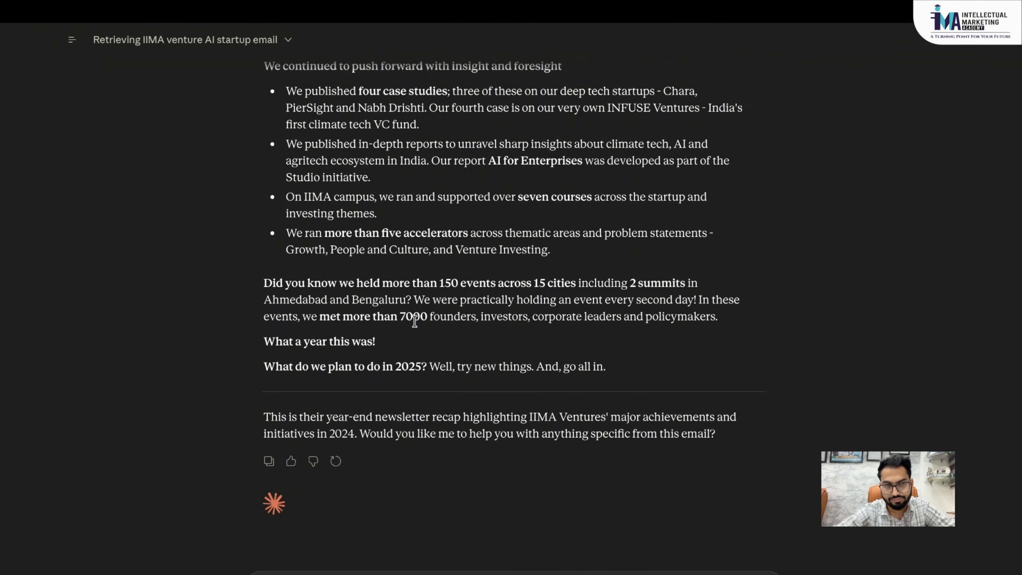
{"action": "scroll", "coordinate": [415, 320], "scroll_direction": "up", "scroll_amount": 20}
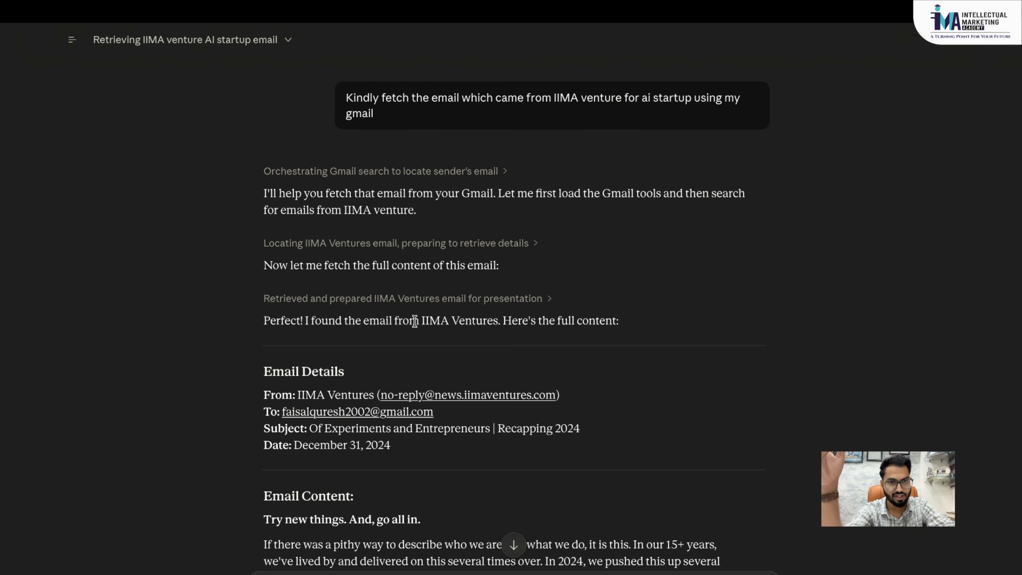
{"action": "scroll", "coordinate": [415, 322], "scroll_direction": "down", "scroll_amount": 20}
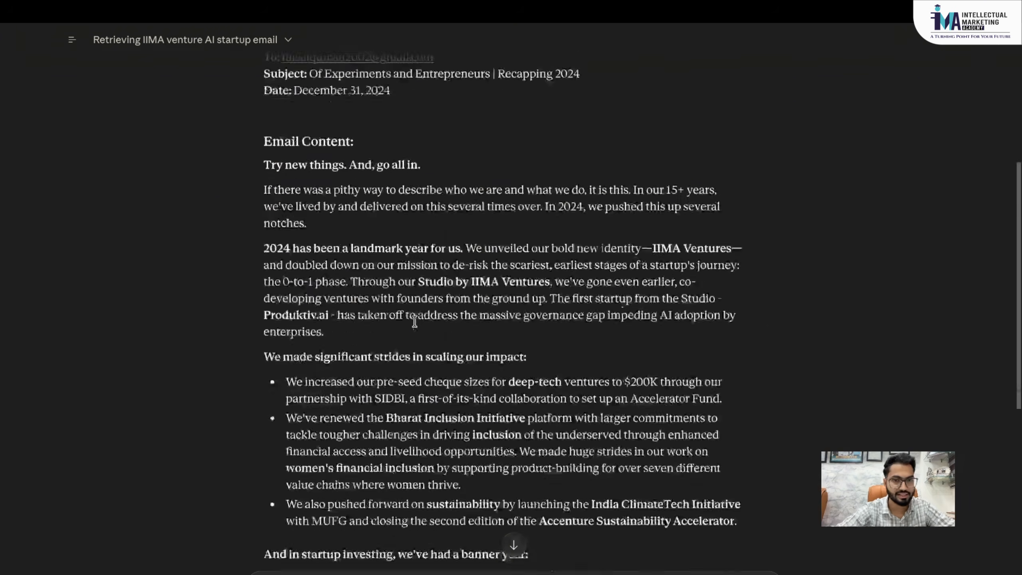
{"action": "scroll", "coordinate": [414, 320], "scroll_direction": "up", "scroll_amount": 20}
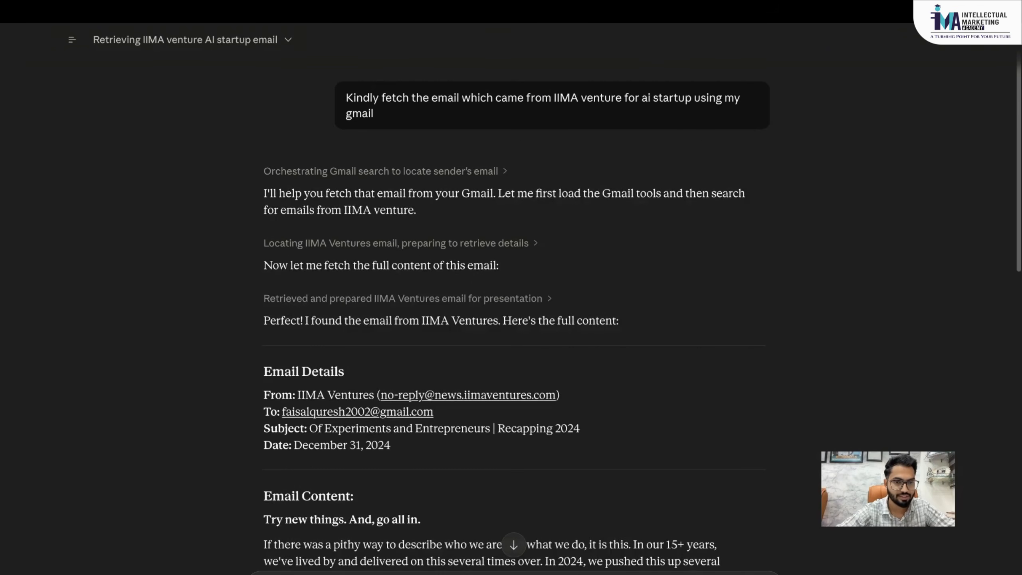
- Show the composer's Skills submenu listing skill-creator, Manage skills and Add skill
{"action": "left_click", "coordinate": [267, 573]}
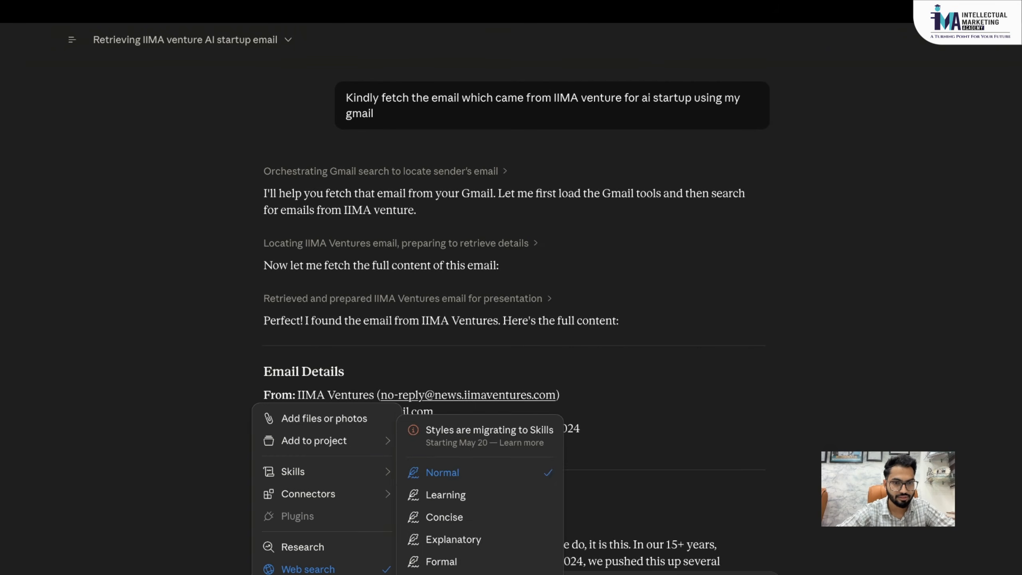
{"action": "mouse_move", "coordinate": [299, 494]}
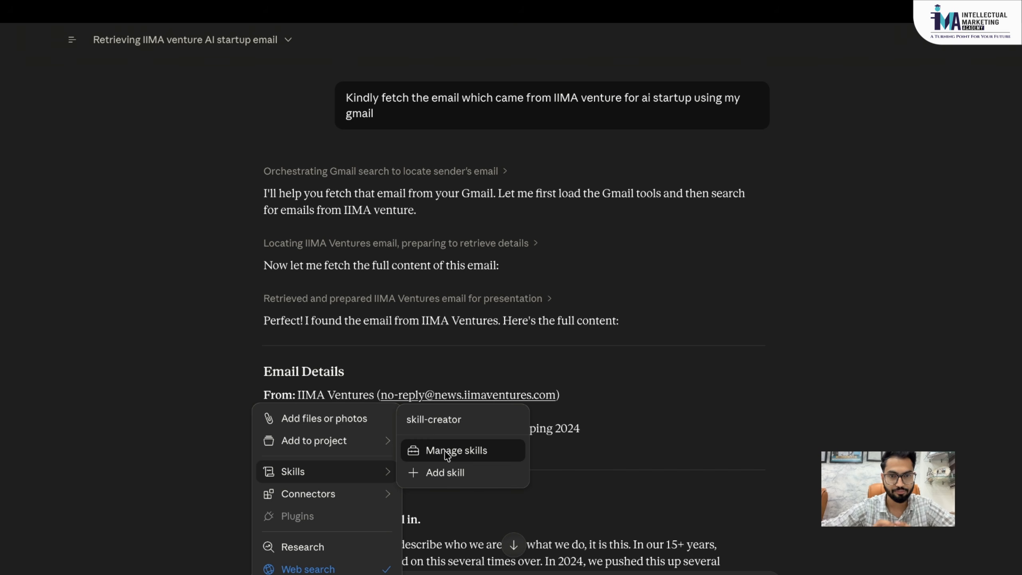
- Choose Add skill to browse the skills Directory
{"action": "left_click", "coordinate": [450, 474]}
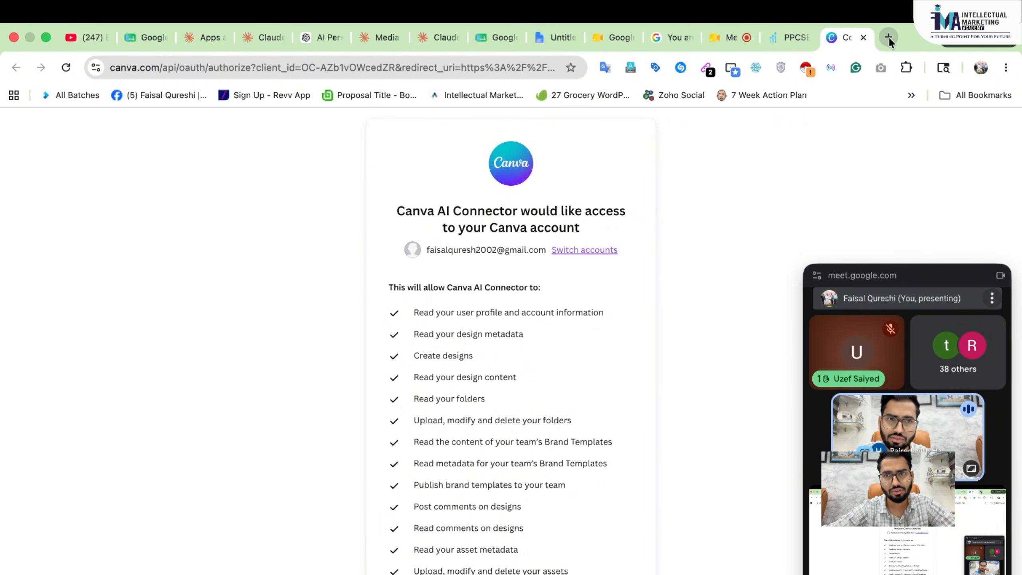
{"action": "left_click", "coordinate": [889, 37]}
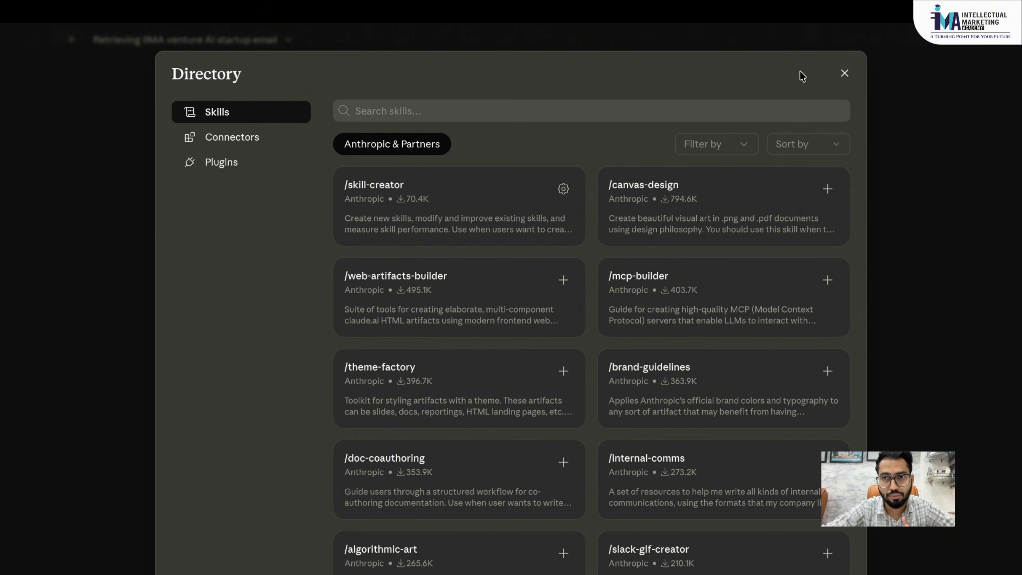
- Close the skills Directory and reopen the composer's Skills submenu to view skill-creator's description
{"action": "left_click", "coordinate": [845, 73]}
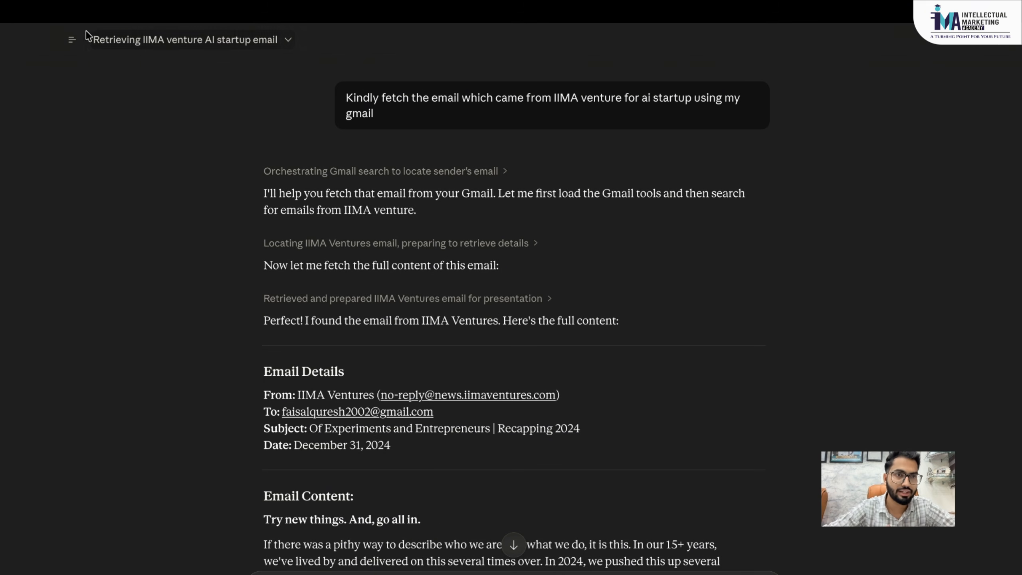
{"action": "mouse_move", "coordinate": [73, 41]}
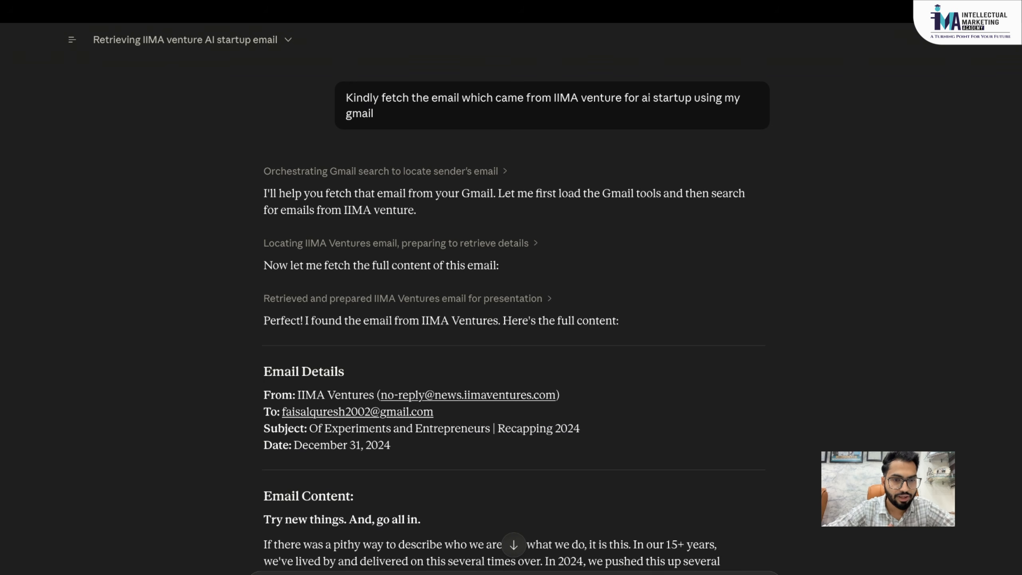
{"action": "left_click", "coordinate": [268, 574]}
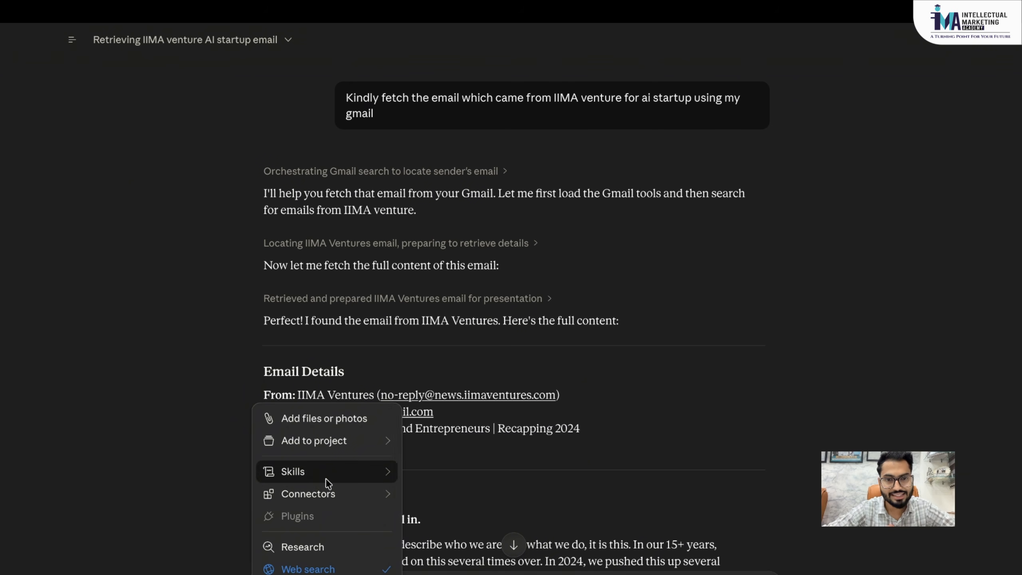
{"action": "mouse_move", "coordinate": [326, 478]}
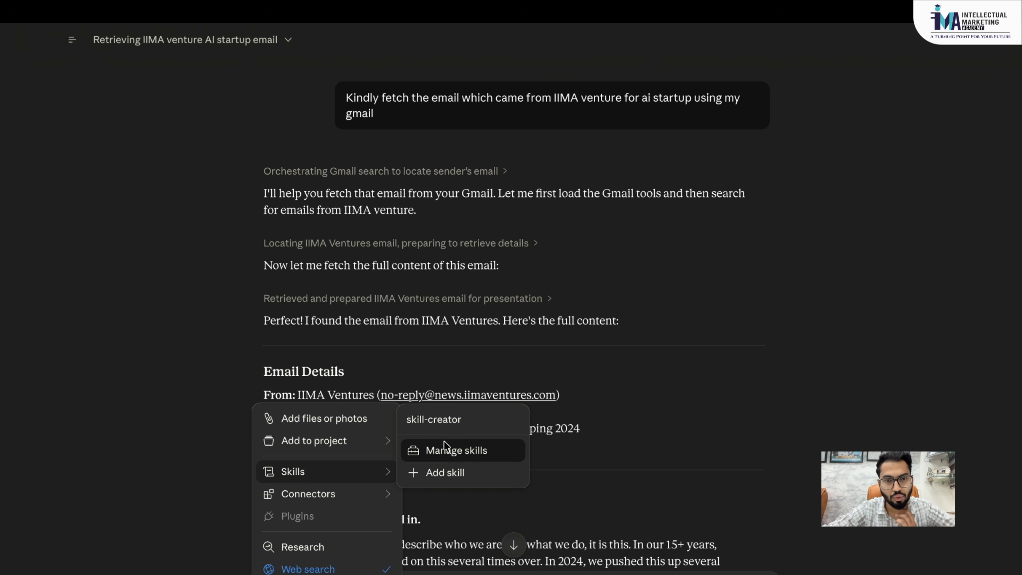
{"action": "mouse_move", "coordinate": [426, 424]}
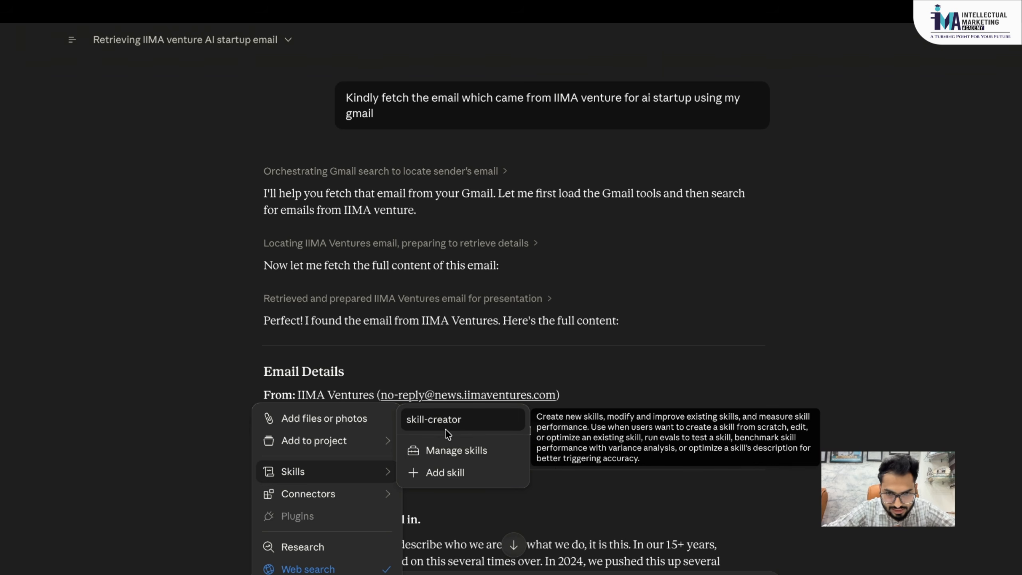
- Open Manage skills and look at the add-skill options before dismissing them
{"action": "left_click", "coordinate": [449, 453]}
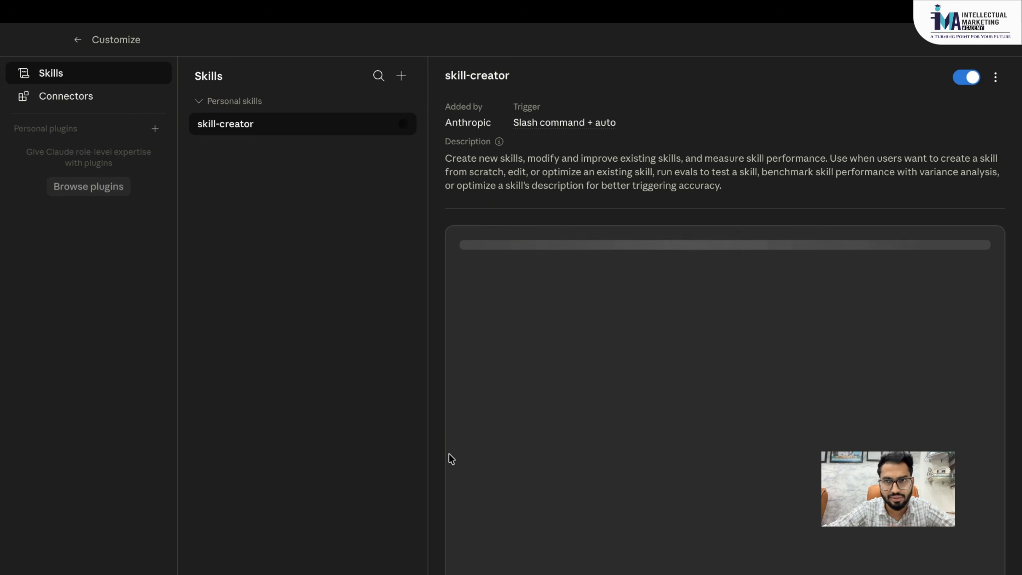
{"action": "left_click", "coordinate": [402, 76]}
{"action": "mouse_move", "coordinate": [426, 123]}
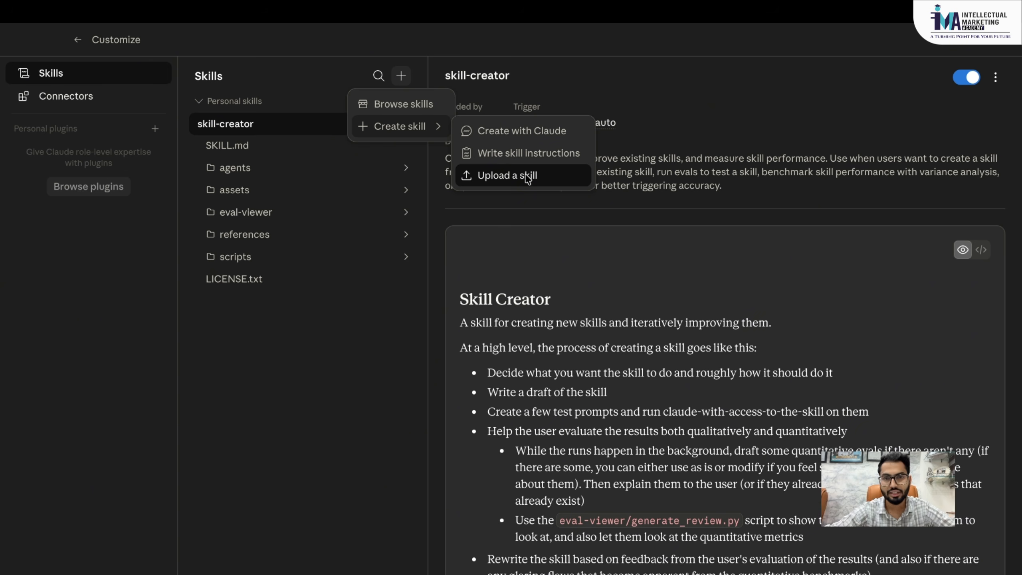
{"action": "left_click", "coordinate": [747, 324]}
- Scroll skill-creator's SKILL.md down to its Cowork-Specific Instructions section
{"action": "scroll", "coordinate": [748, 325], "scroll_direction": "down", "scroll_amount": 2}
{"action": "scroll", "coordinate": [747, 325], "scroll_direction": "down", "scroll_amount": 3}
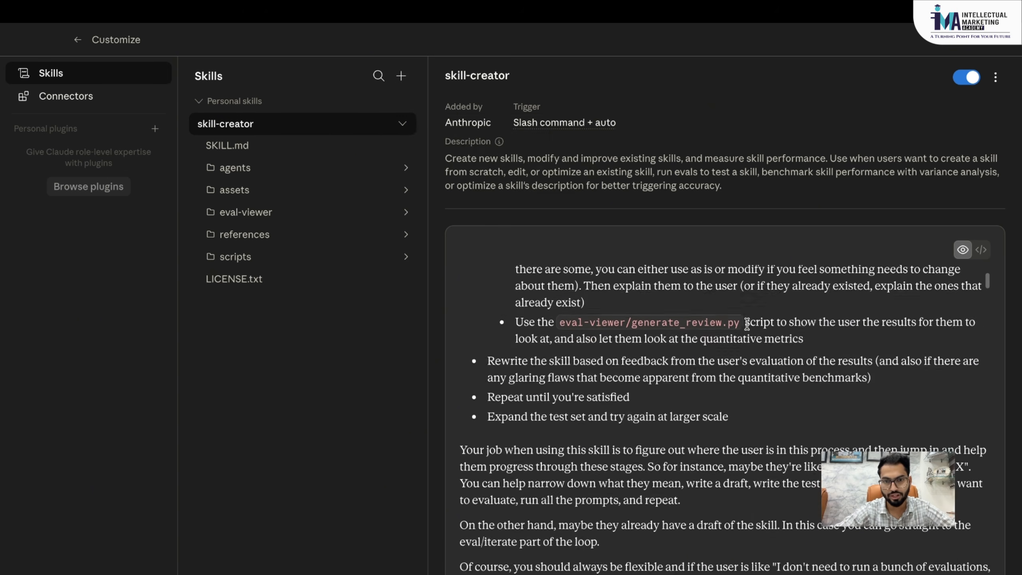
{"action": "scroll", "coordinate": [736, 323], "scroll_direction": "up", "scroll_amount": 5}
{"action": "scroll", "coordinate": [728, 323], "scroll_direction": "down", "scroll_amount": 3}
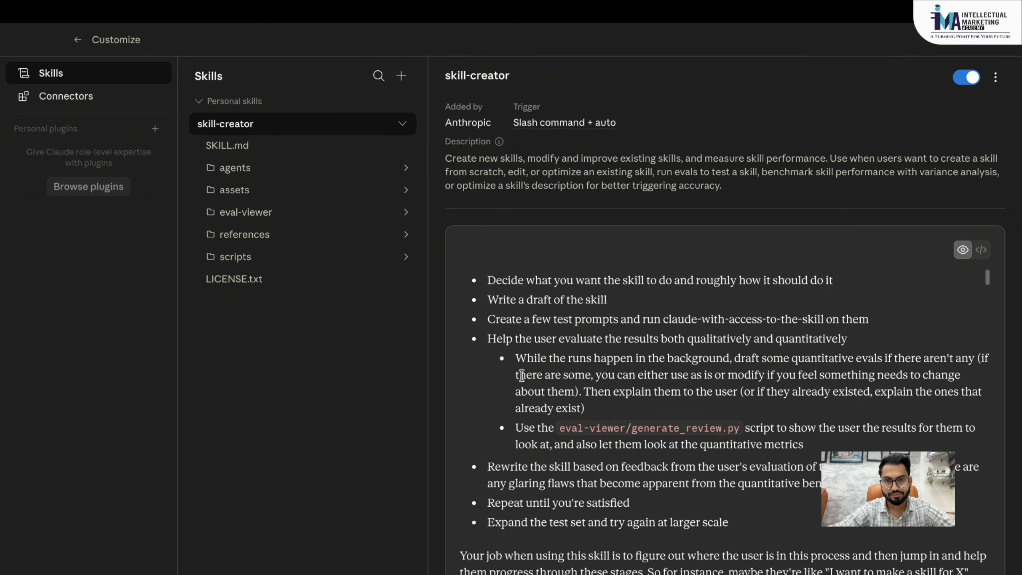
{"action": "scroll", "coordinate": [590, 508], "scroll_direction": "down", "scroll_amount": 1}
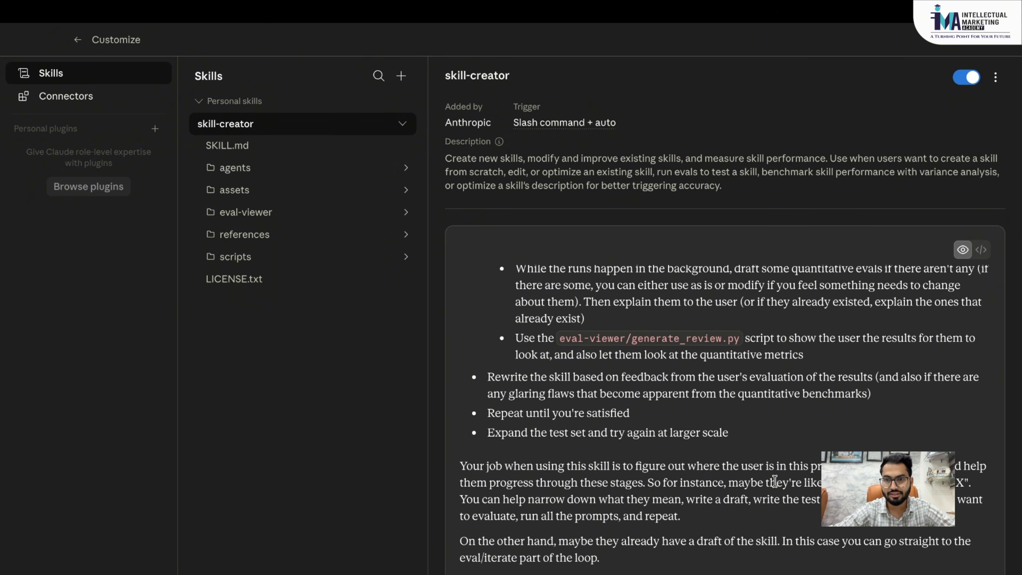
{"action": "scroll", "coordinate": [775, 481], "scroll_direction": "down", "scroll_amount": 1}
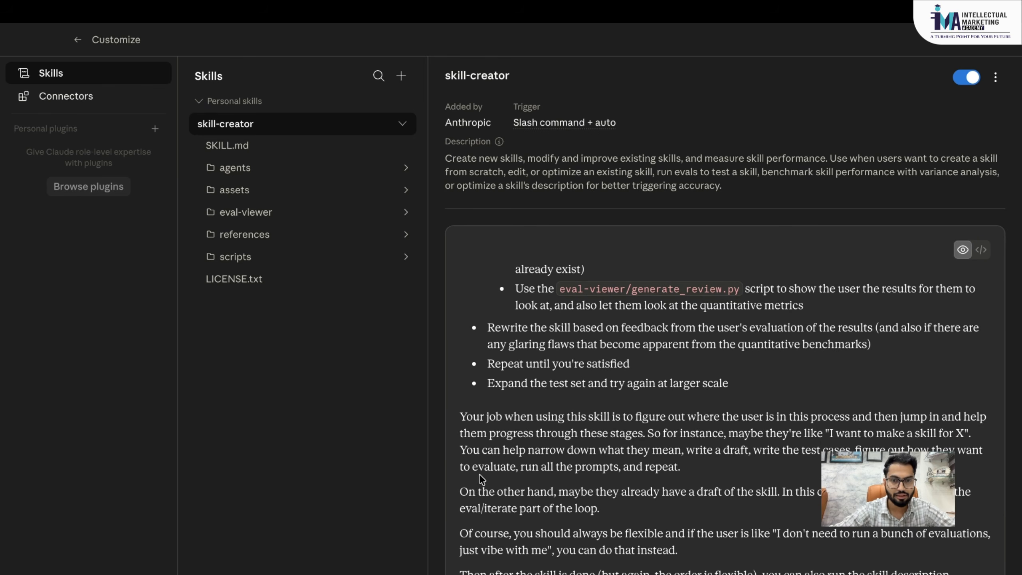
{"action": "scroll", "coordinate": [550, 449], "scroll_direction": "down", "scroll_amount": 15}
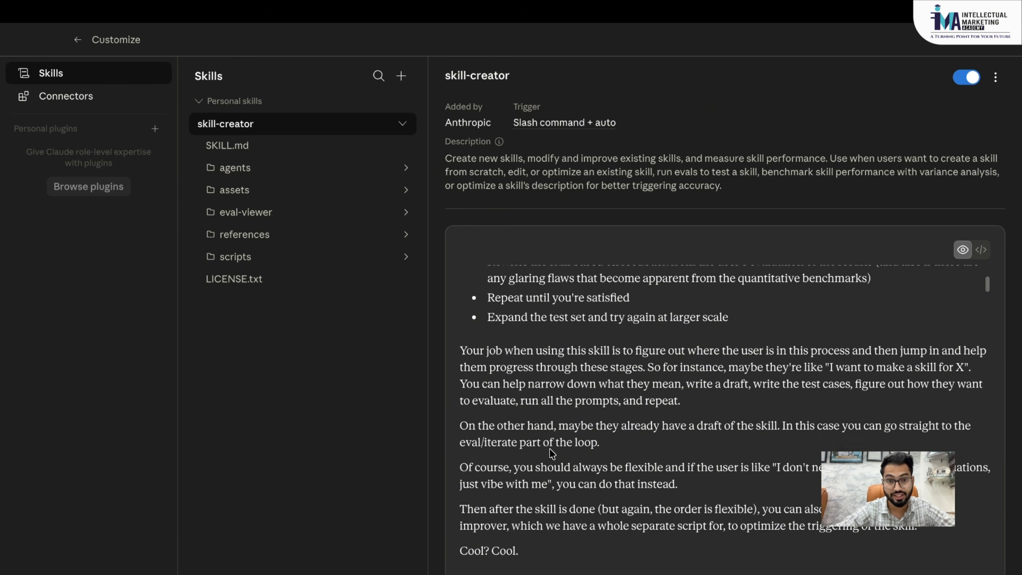
{"action": "scroll", "coordinate": [551, 451], "scroll_direction": "down", "scroll_amount": 20}
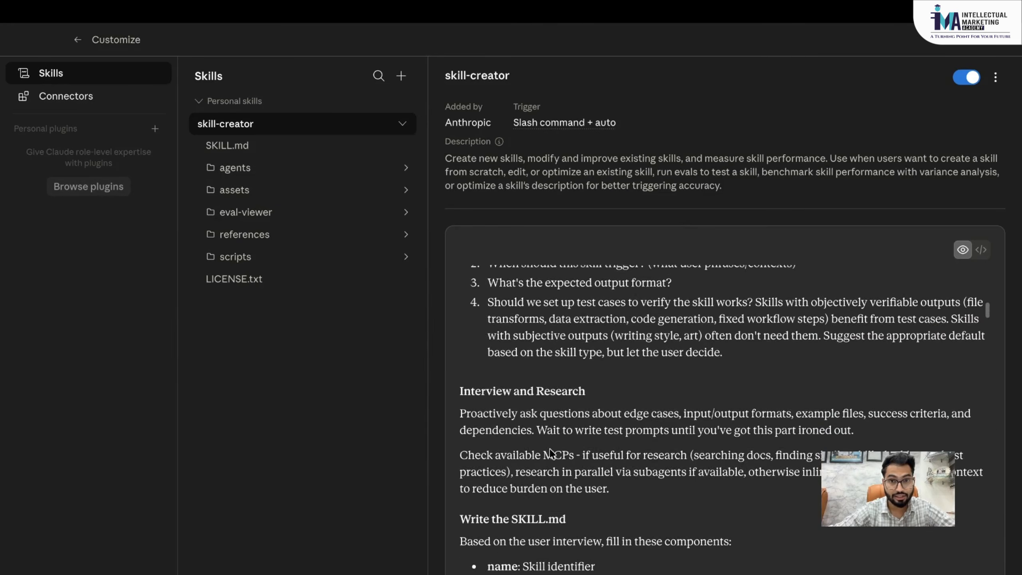
{"action": "scroll", "coordinate": [551, 451], "scroll_direction": "down", "scroll_amount": 20}
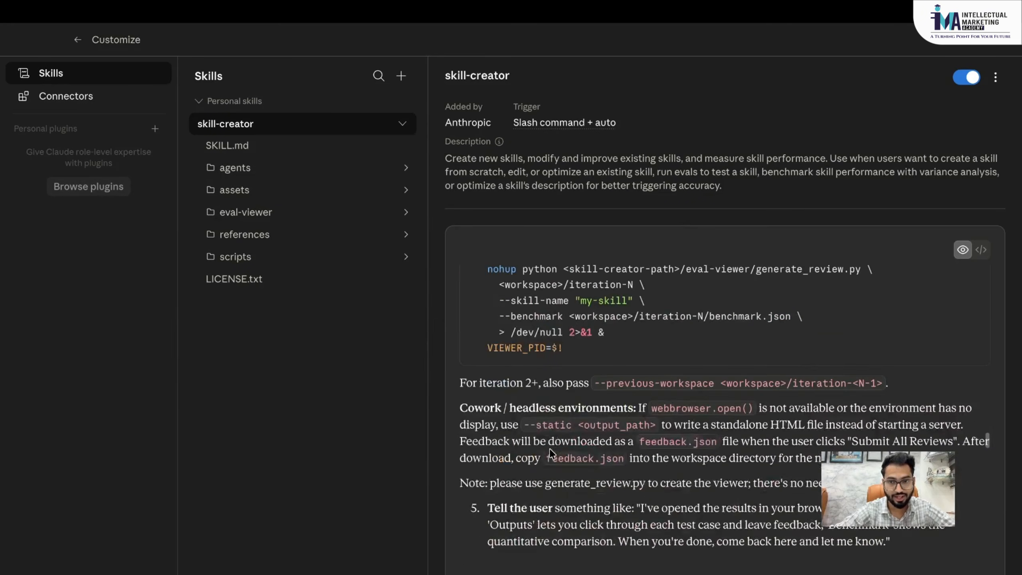
{"action": "scroll", "coordinate": [552, 453], "scroll_direction": "down", "scroll_amount": 20}
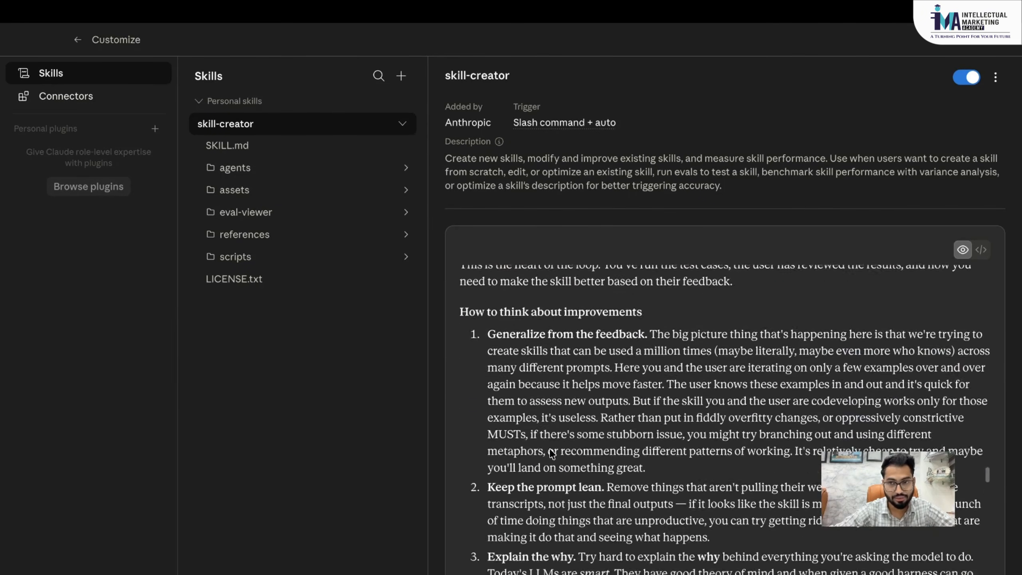
{"action": "scroll", "coordinate": [552, 453], "scroll_direction": "down", "scroll_amount": 15}
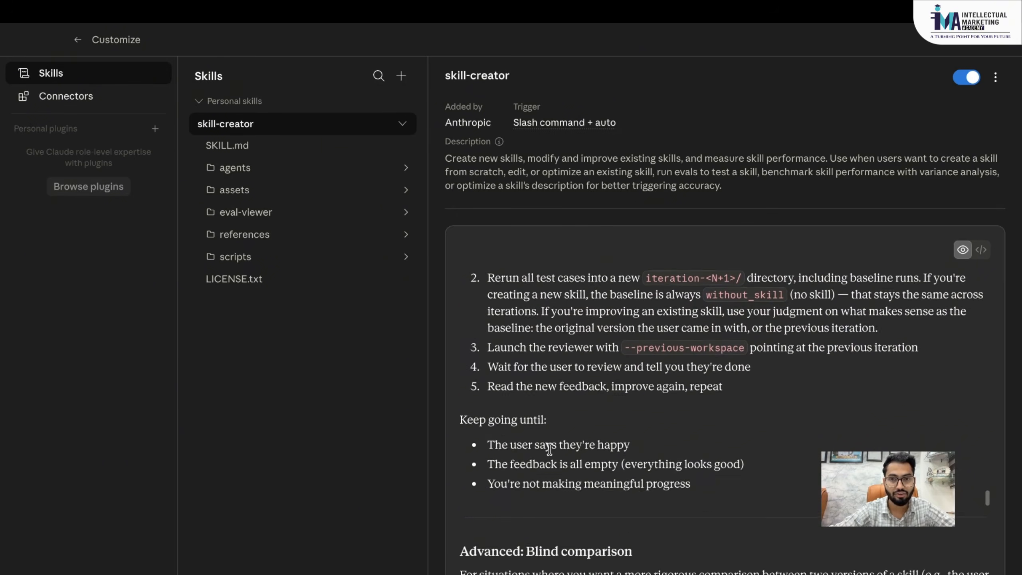
{"action": "scroll", "coordinate": [549, 448], "scroll_direction": "down", "scroll_amount": 4}
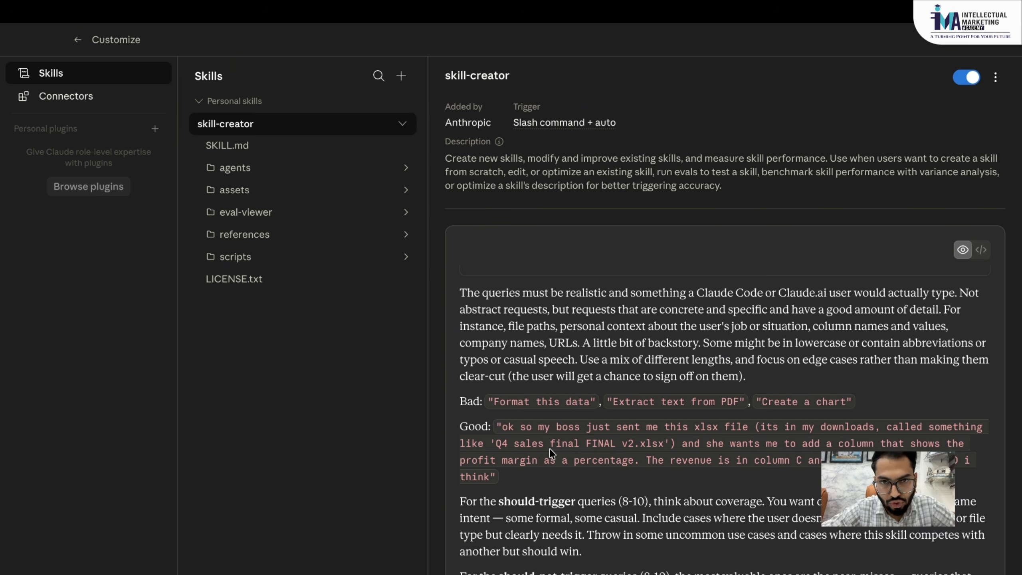
{"action": "scroll", "coordinate": [550, 449], "scroll_direction": "down", "scroll_amount": 20}
{"action": "scroll", "coordinate": [550, 449], "scroll_direction": "down", "scroll_amount": 2}
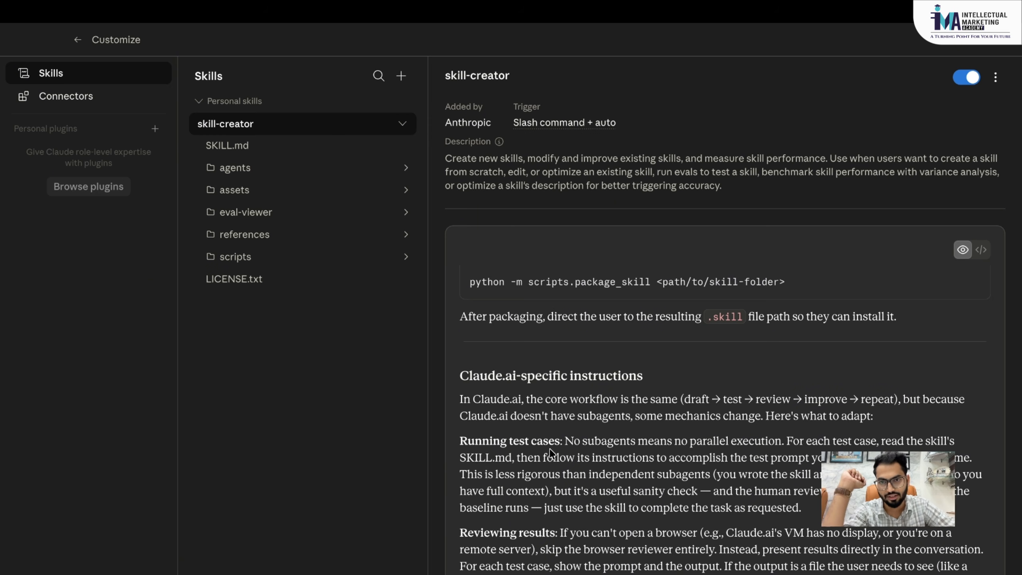
{"action": "scroll", "coordinate": [551, 452], "scroll_direction": "down", "scroll_amount": 10}
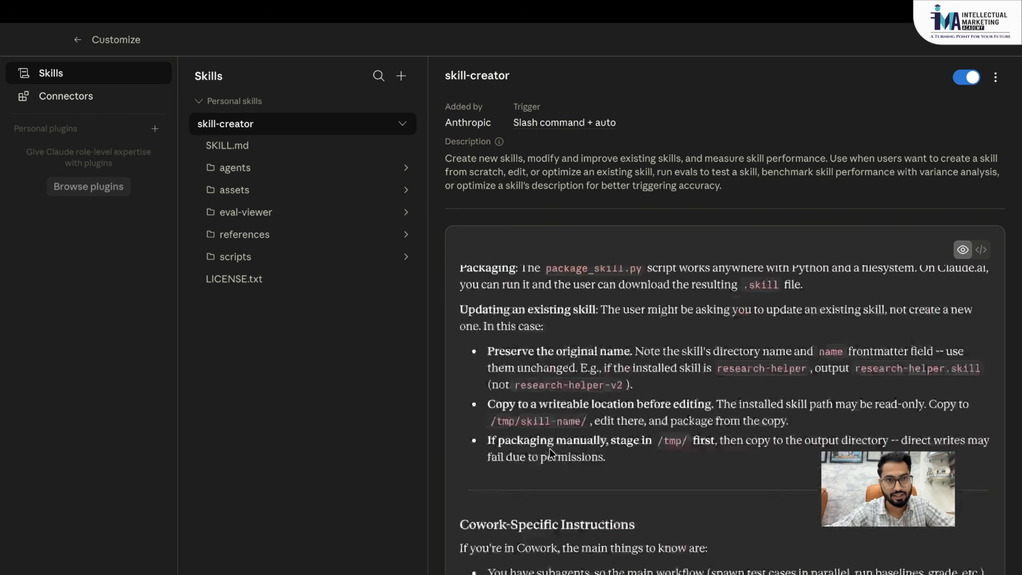
- Browse the skills Directory, try its search, then close it and switch to Chrome's new tab
{"action": "left_click", "coordinate": [402, 77]}
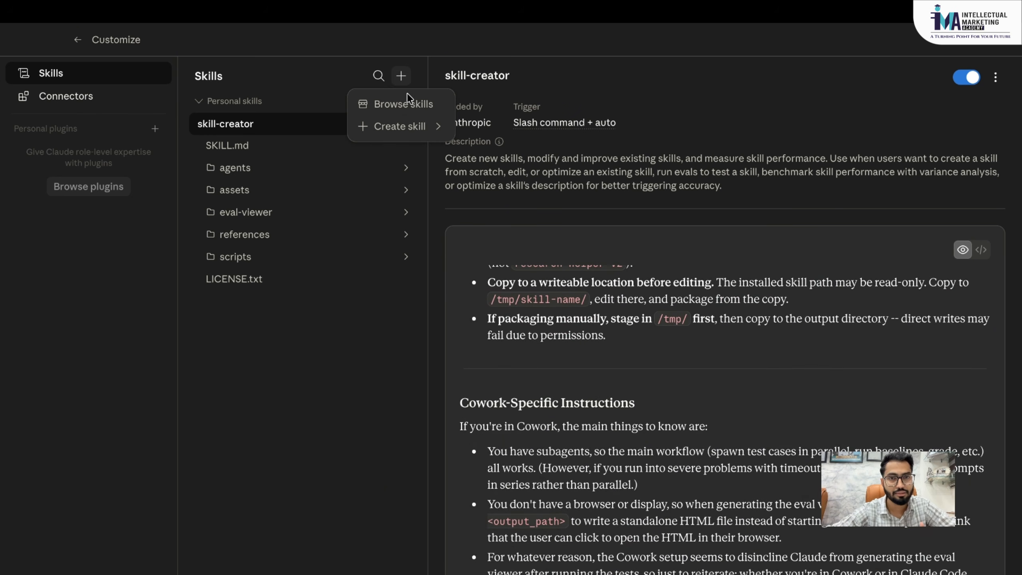
{"action": "left_click", "coordinate": [404, 106]}
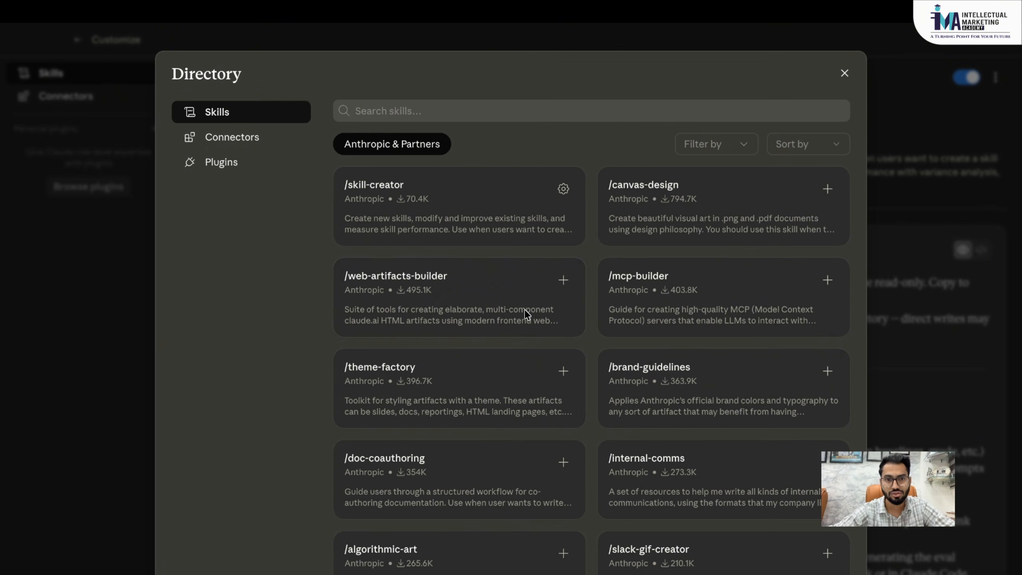
{"action": "left_click", "coordinate": [469, 109]}
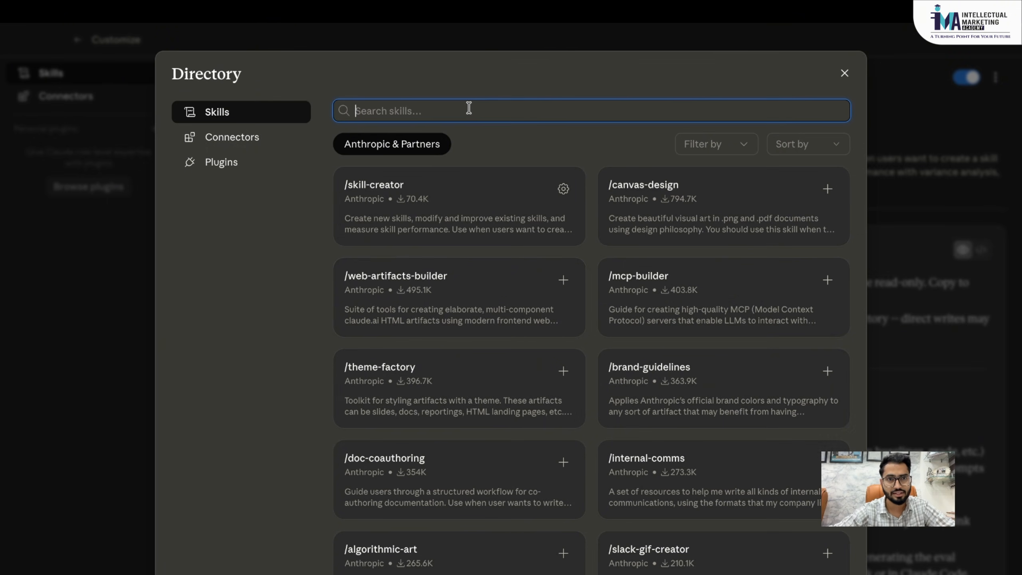
{"action": "left_click", "coordinate": [842, 72]}
{"action": "key", "text": "ctrl+Left"}
{"action": "key", "text": "ctrl+Left"}
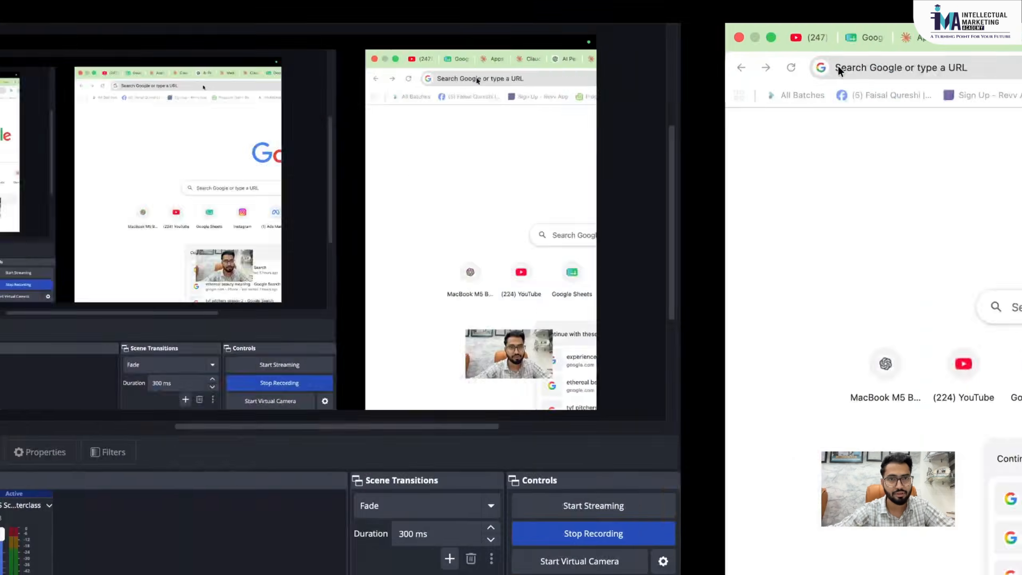
- Open the Untitled Google Doc's Media Buying Calculator tab and read through it
{"action": "key", "text": "ctrl+Right"}
{"action": "left_click", "coordinate": [519, 42]}
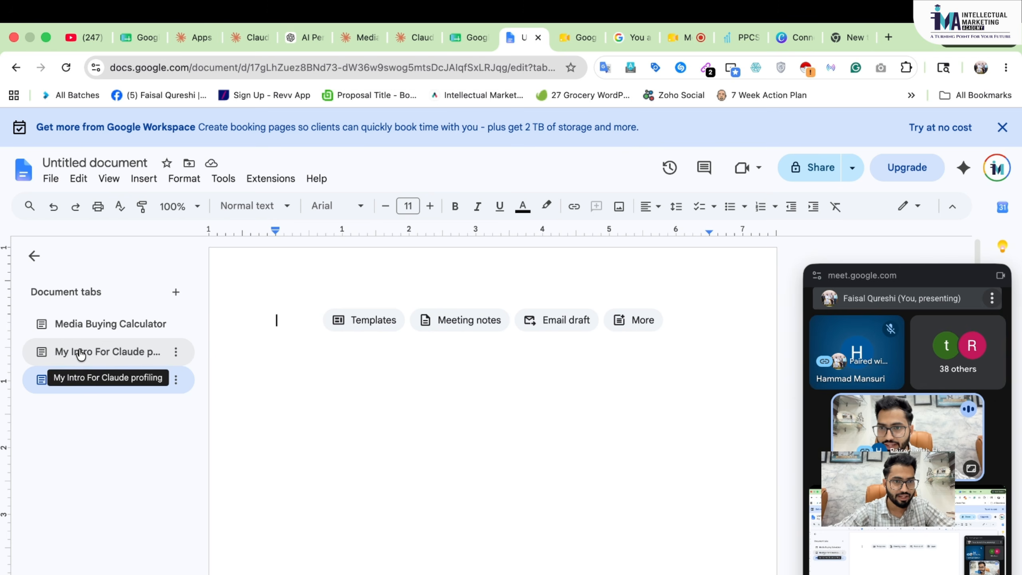
{"action": "left_click", "coordinate": [110, 329]}
{"action": "scroll", "coordinate": [477, 411], "scroll_direction": "down", "scroll_amount": 5}
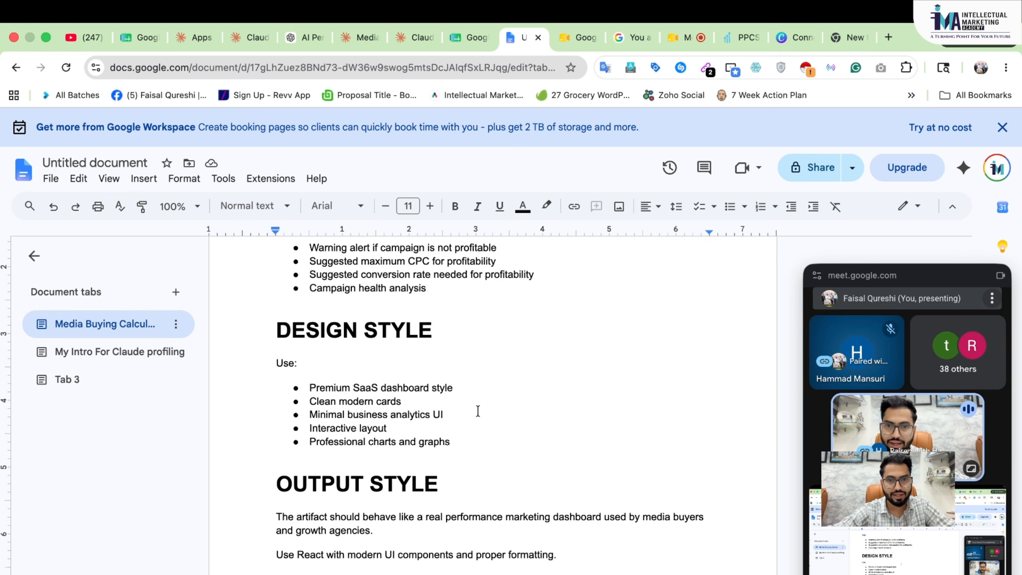
{"action": "scroll", "coordinate": [478, 411], "scroll_direction": "up", "scroll_amount": 10}
{"action": "scroll", "coordinate": [477, 411], "scroll_direction": "up", "scroll_amount": 15}
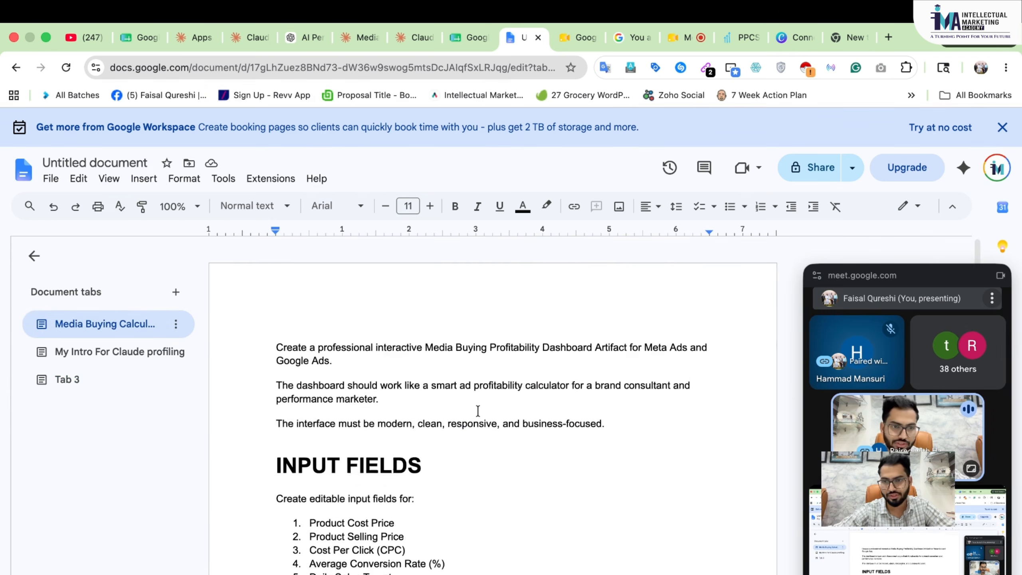
{"action": "scroll", "coordinate": [477, 411], "scroll_direction": "down", "scroll_amount": 10}
{"action": "scroll", "coordinate": [478, 411], "scroll_direction": "down", "scroll_amount": 3}
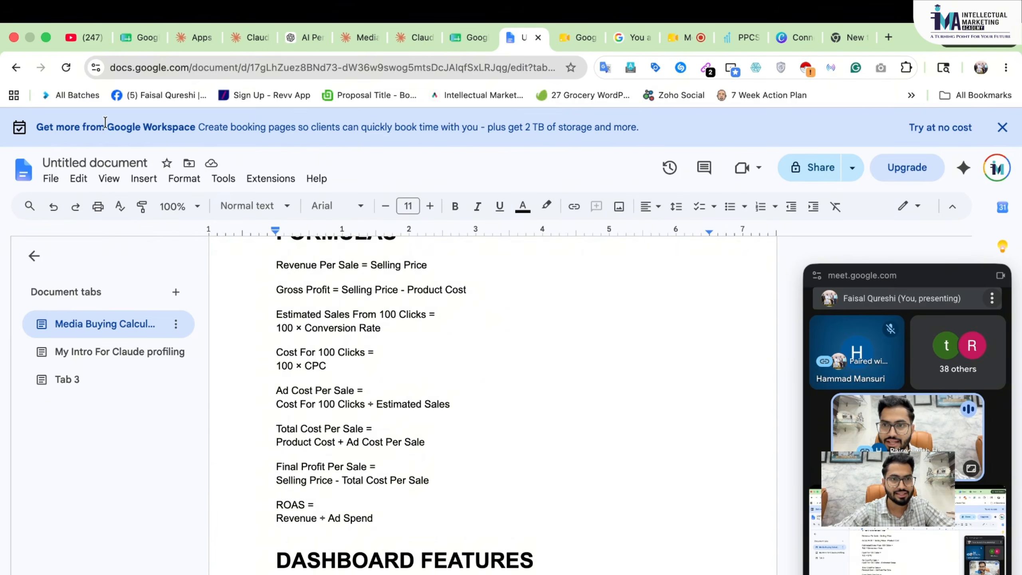
- Check the File > Download formats, dismiss them, reread the tab, and return to Claude
{"action": "left_click", "coordinate": [50, 180]}
{"action": "mouse_move", "coordinate": [114, 326]}
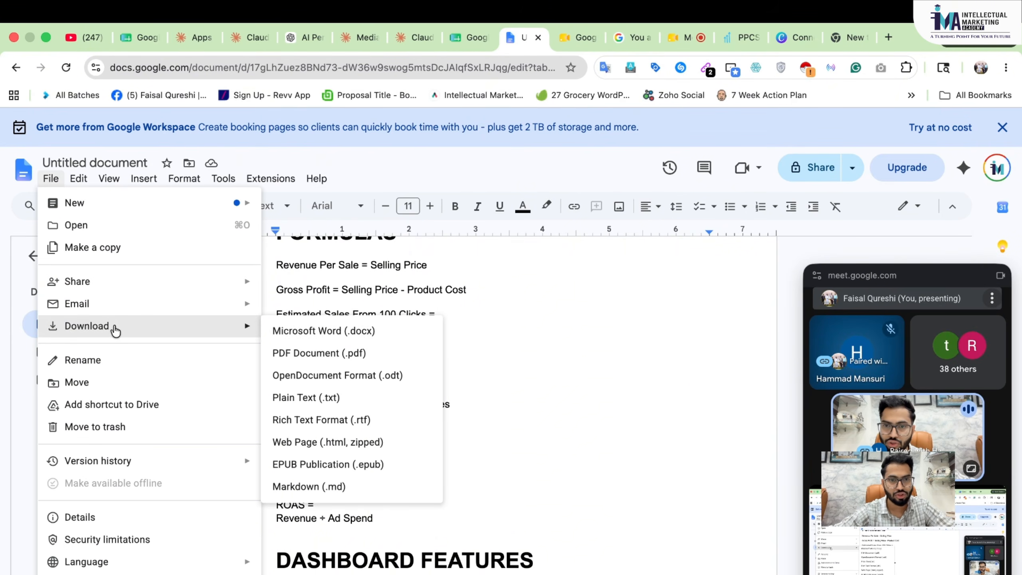
{"action": "left_click", "coordinate": [607, 330]}
{"action": "scroll", "coordinate": [607, 329], "scroll_direction": "down", "scroll_amount": 2}
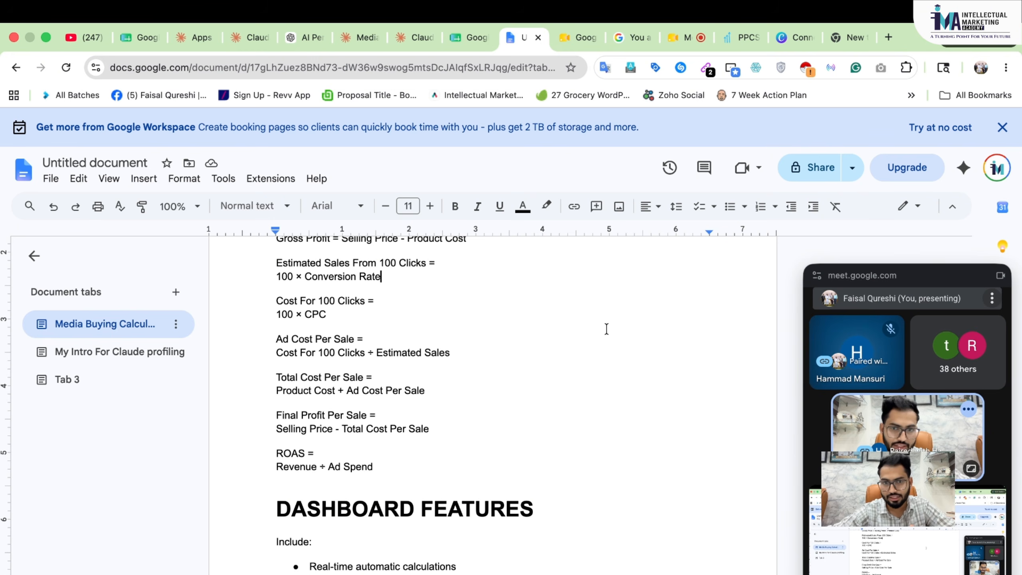
{"action": "scroll", "coordinate": [605, 327], "scroll_direction": "up", "scroll_amount": 2}
{"action": "scroll", "coordinate": [423, 406], "scroll_direction": "up", "scroll_amount": 1}
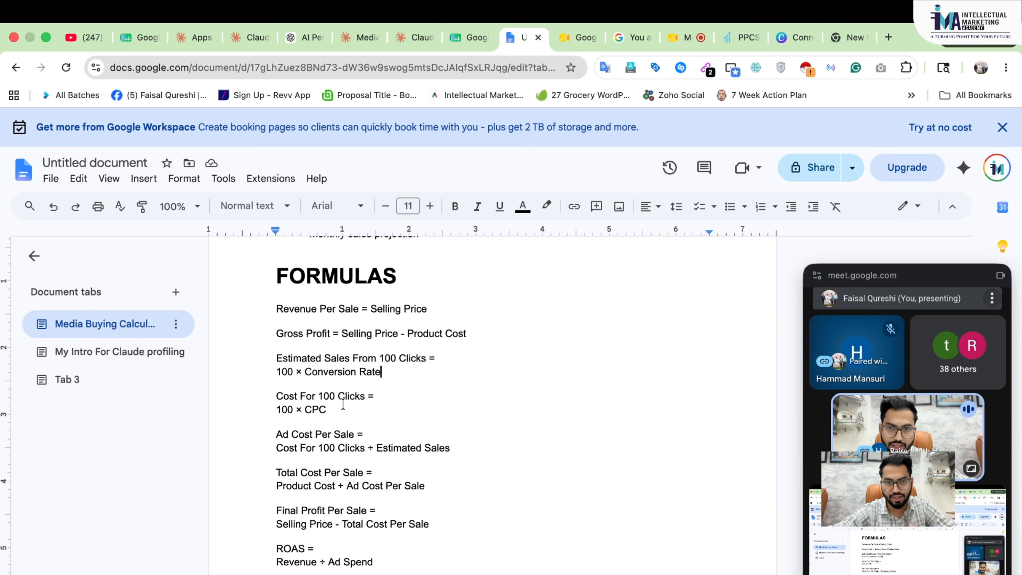
{"action": "scroll", "coordinate": [342, 404], "scroll_direction": "down", "scroll_amount": 4}
{"action": "scroll", "coordinate": [322, 435], "scroll_direction": "down", "scroll_amount": 8}
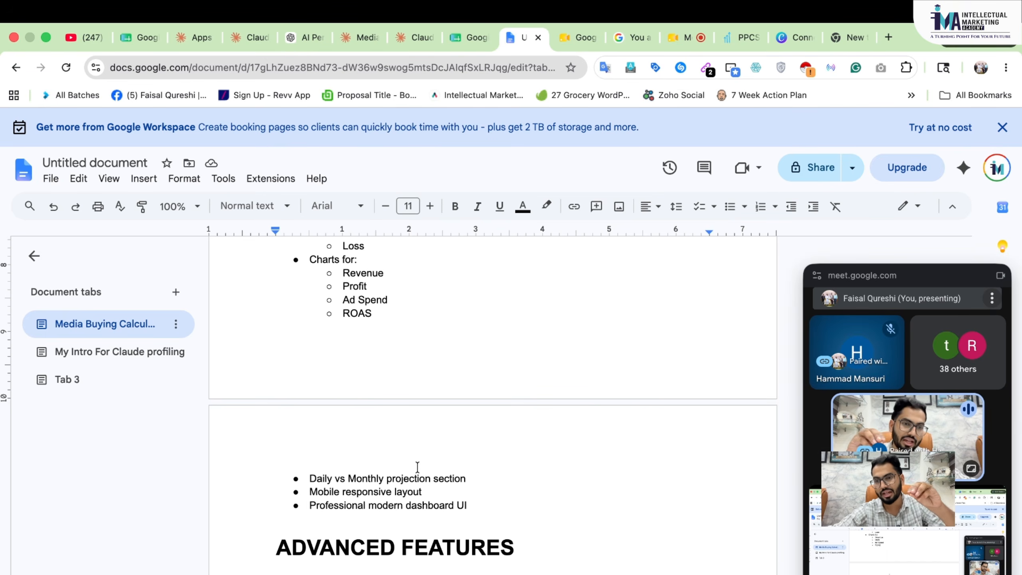
{"action": "scroll", "coordinate": [418, 467], "scroll_direction": "up", "scroll_amount": 5}
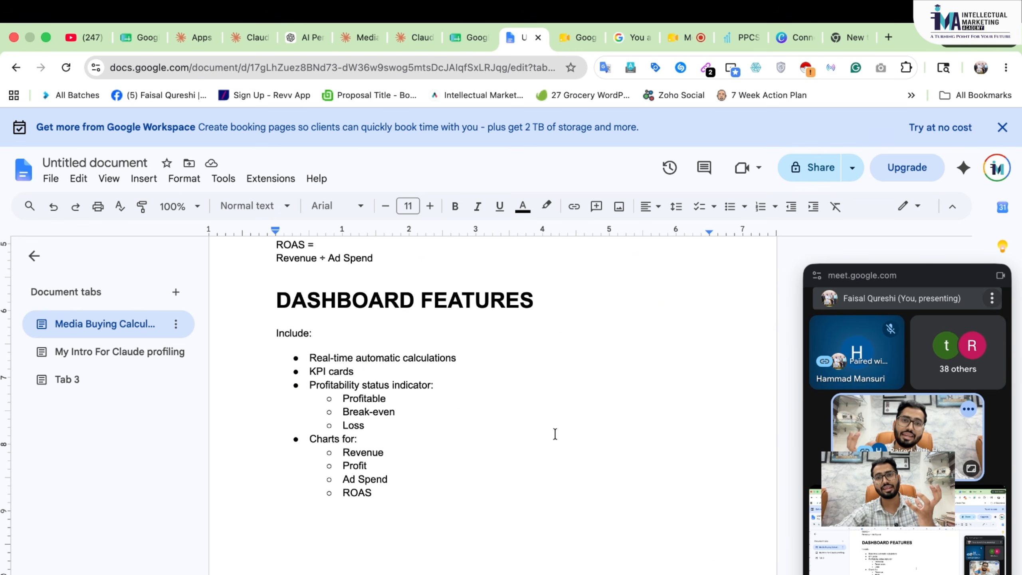
{"action": "key", "text": "ctrl+Right"}
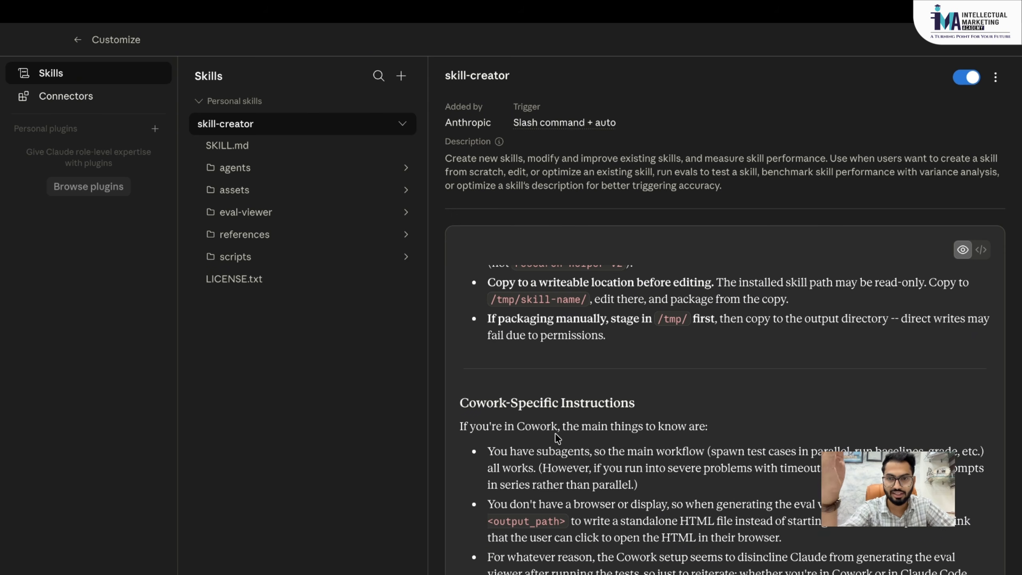
{"action": "scroll", "coordinate": [555, 434], "scroll_direction": "down", "scroll_amount": 20}
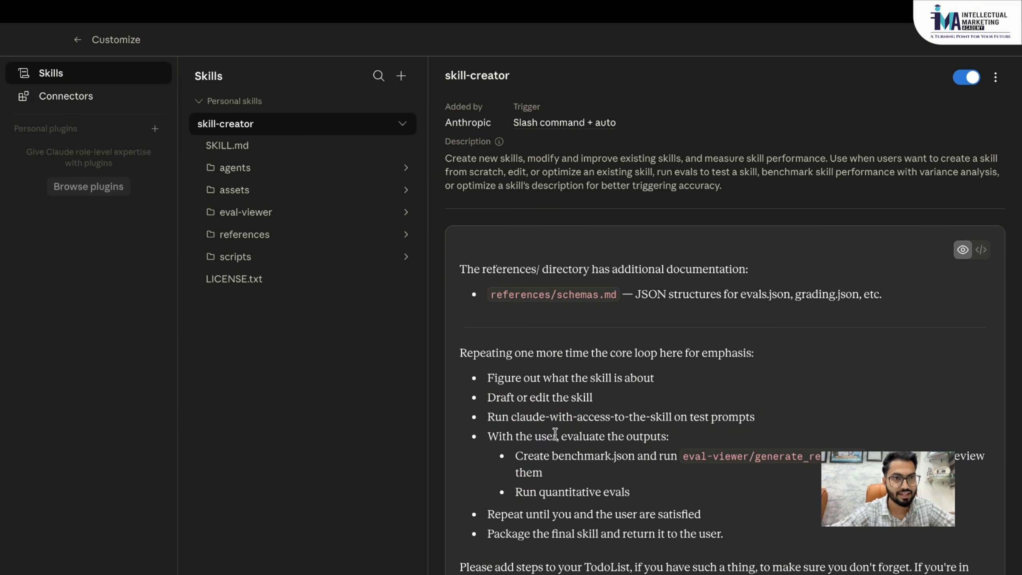
{"action": "scroll", "coordinate": [555, 433], "scroll_direction": "up", "scroll_amount": 15}
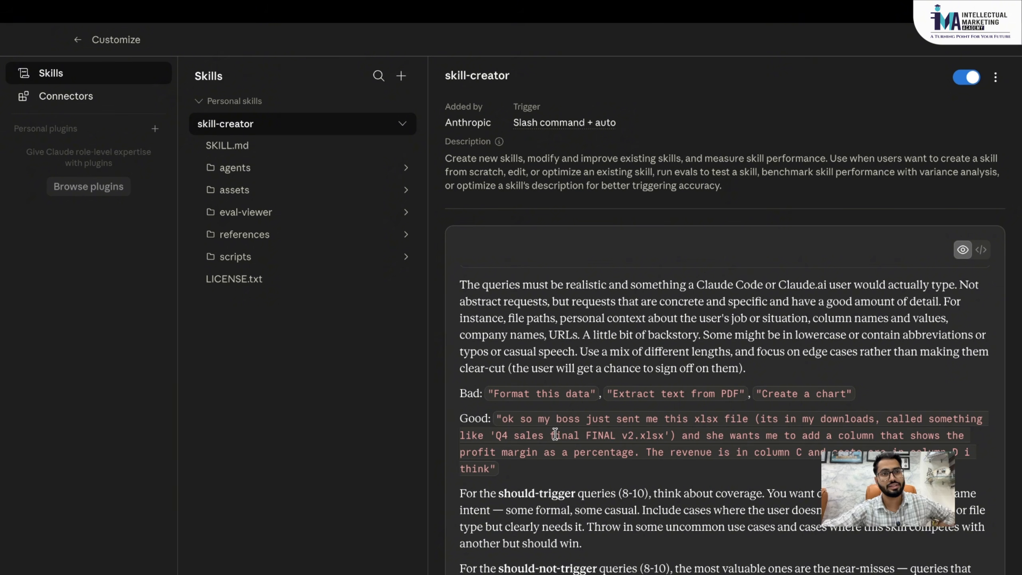
- Browse Cowork's Live artifacts page and the Code section, then return to the Chat section
{"action": "left_click", "coordinate": [79, 40]}
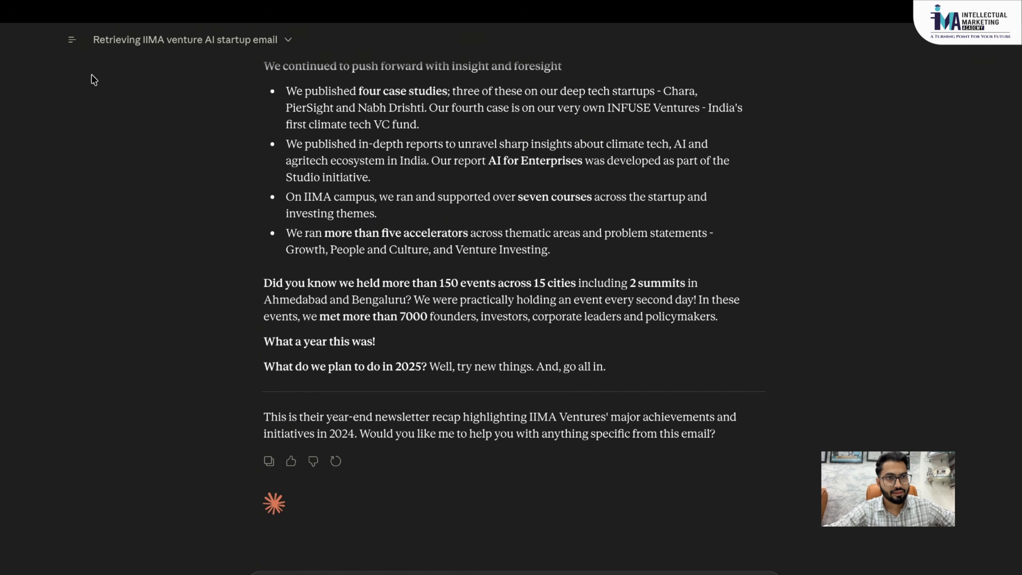
{"action": "mouse_move", "coordinate": [77, 48]}
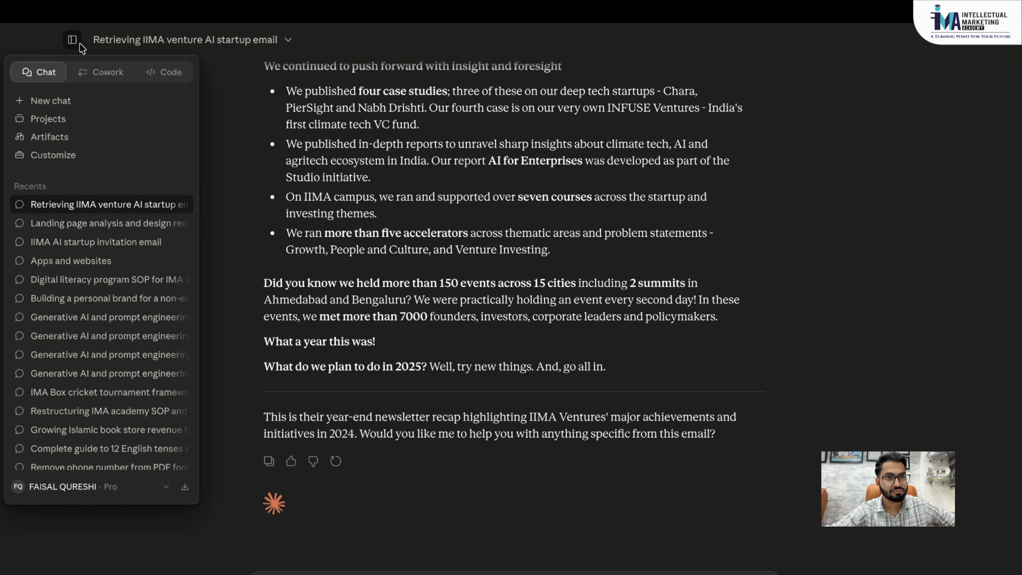
{"action": "left_click", "coordinate": [101, 73]}
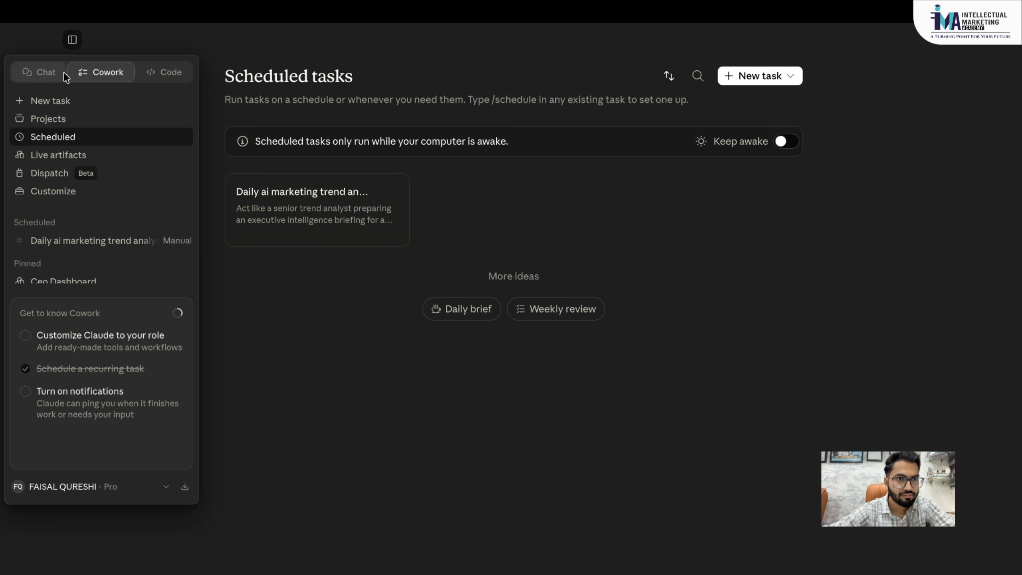
{"action": "left_click", "coordinate": [68, 159]}
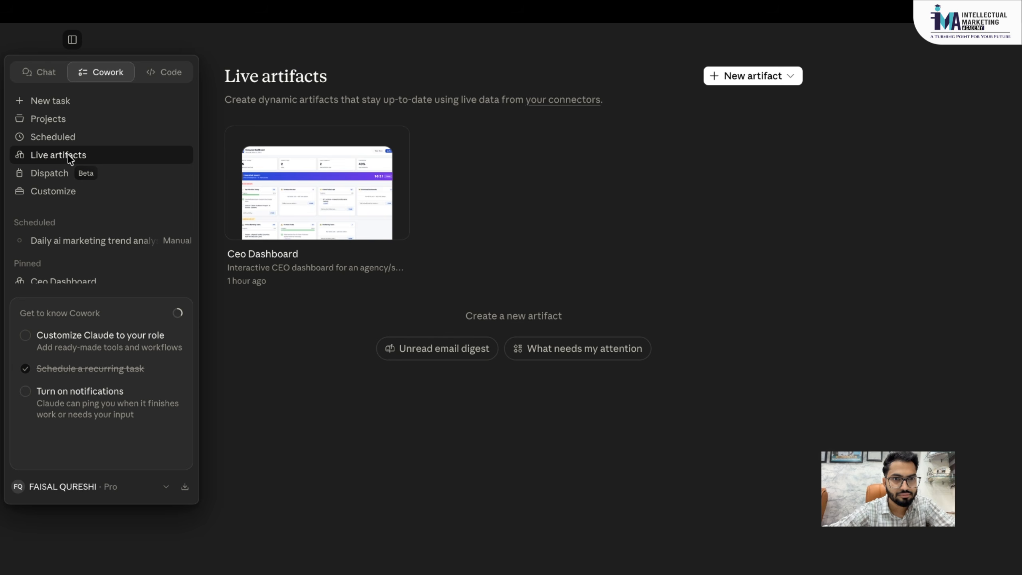
{"action": "left_click", "coordinate": [169, 71]}
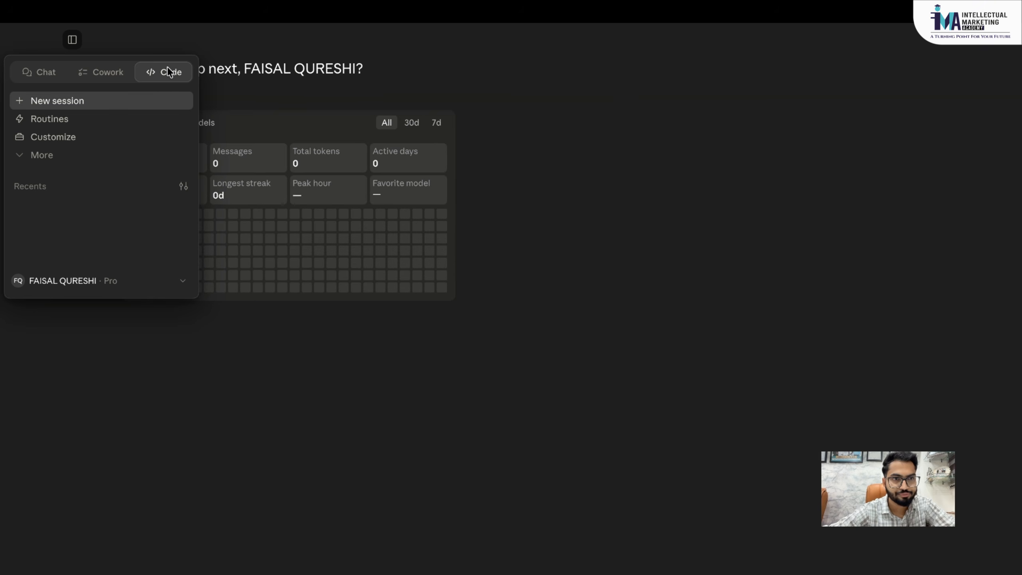
{"action": "left_click", "coordinate": [61, 77]}
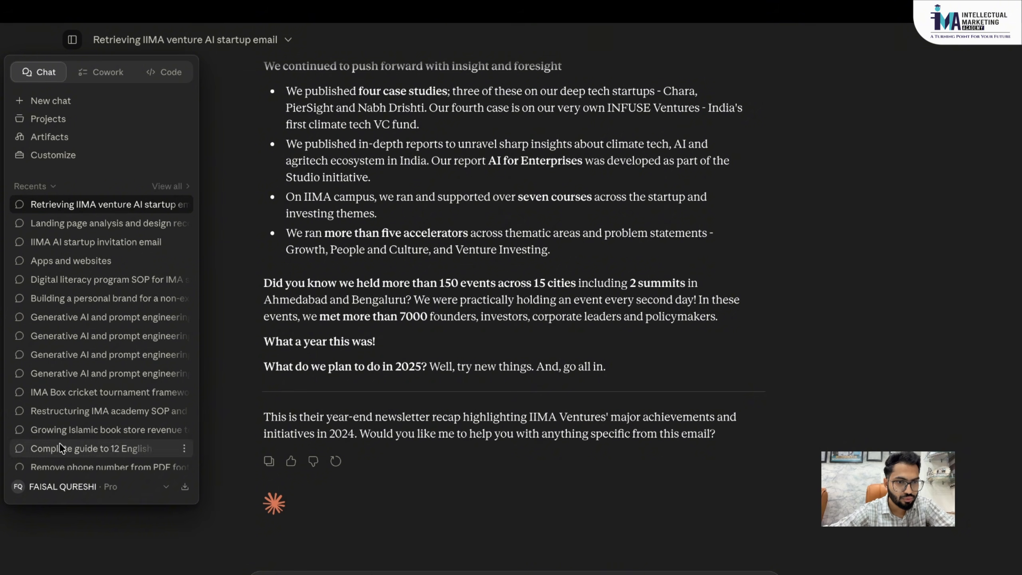
- Revisit Customize > Skills, return to the IIMA email chat, and open the account menu
{"action": "left_click", "coordinate": [56, 488]}
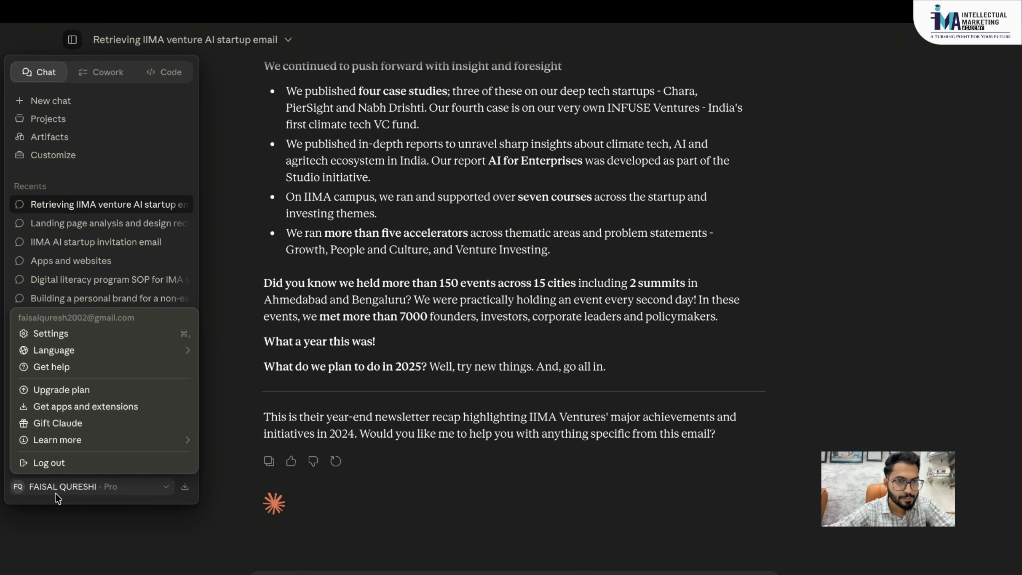
{"action": "left_click", "coordinate": [96, 156]}
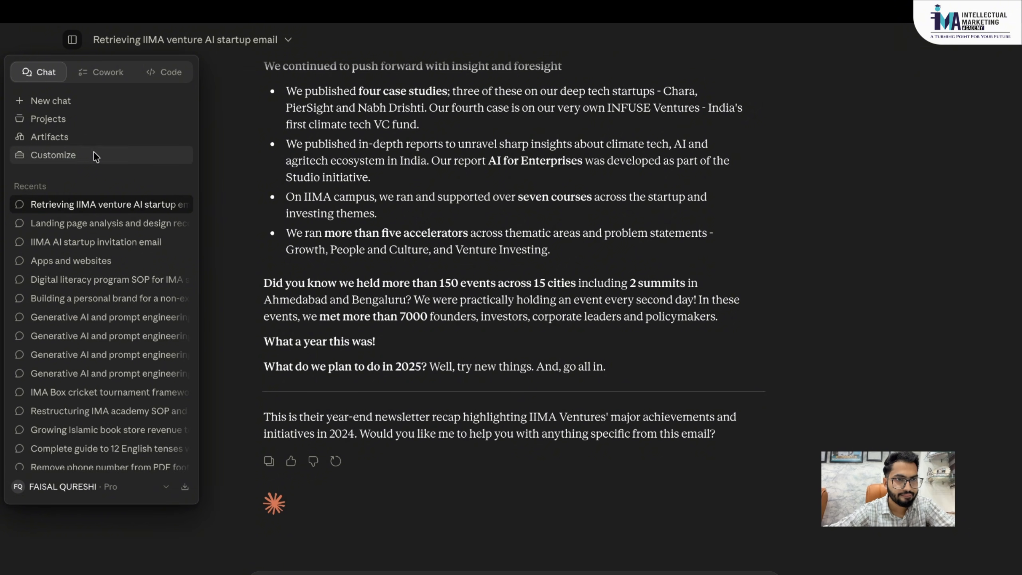
{"action": "left_click", "coordinate": [94, 153]}
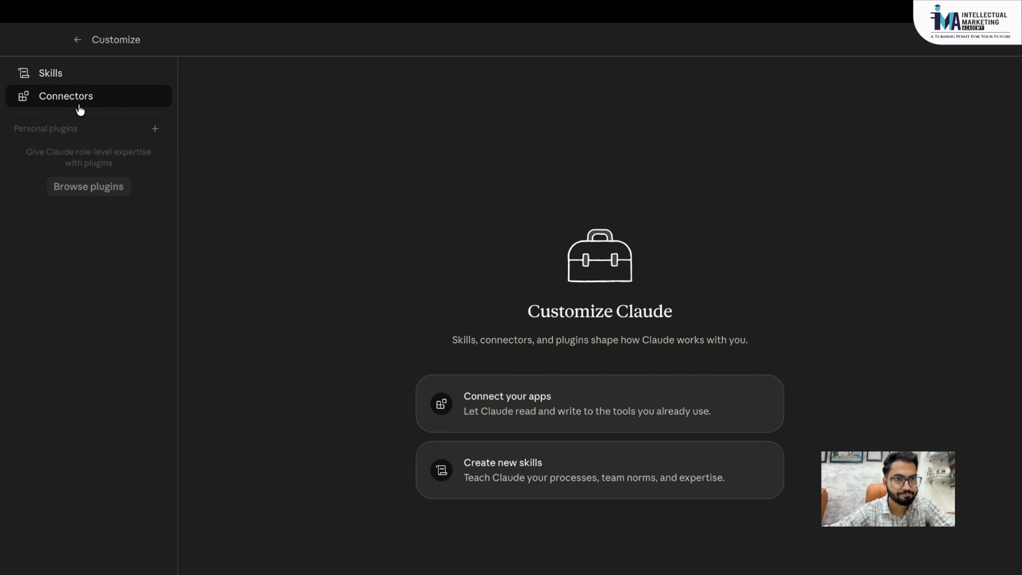
{"action": "left_click", "coordinate": [79, 74]}
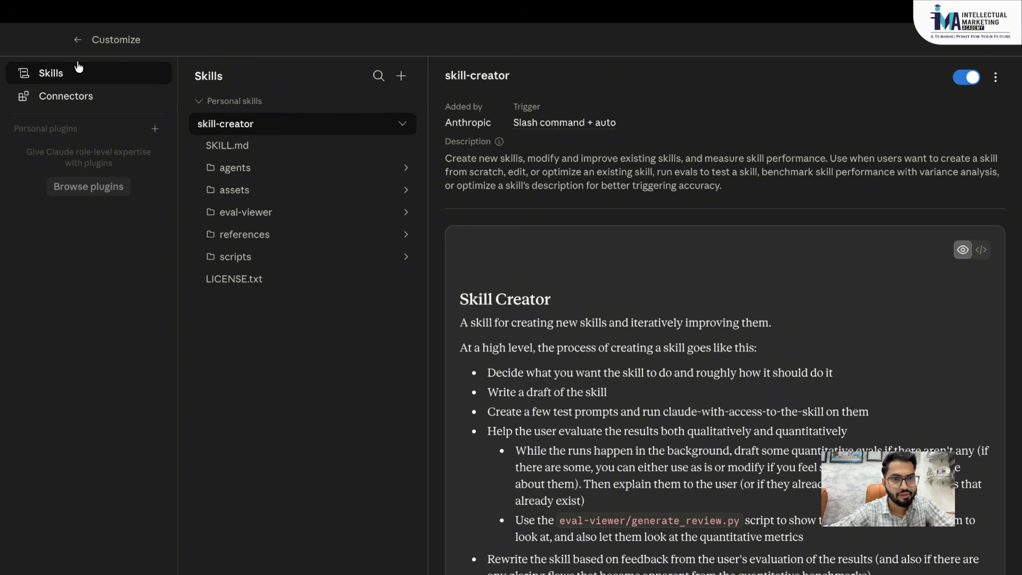
{"action": "left_click", "coordinate": [80, 41]}
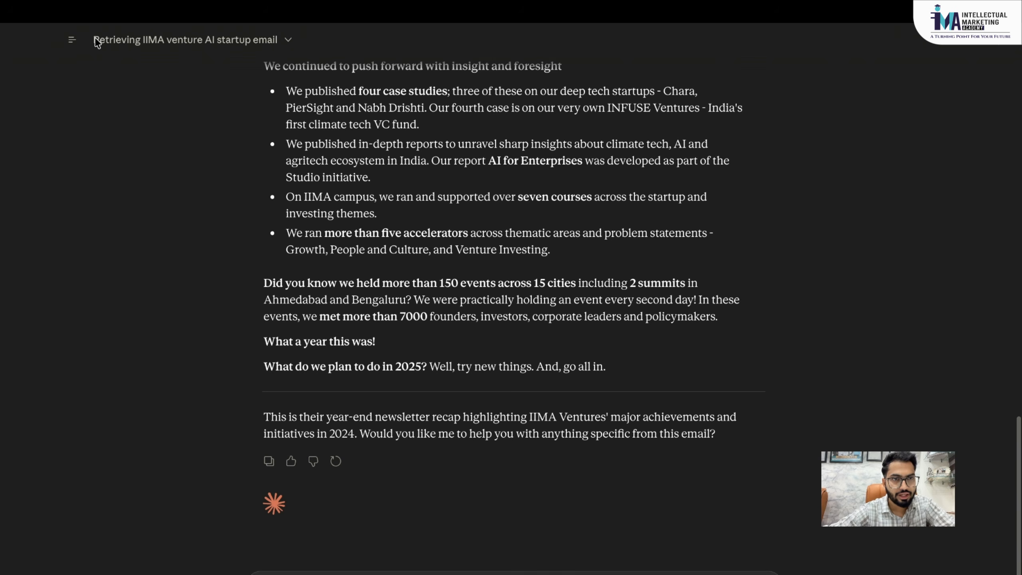
{"action": "mouse_move", "coordinate": [73, 40]}
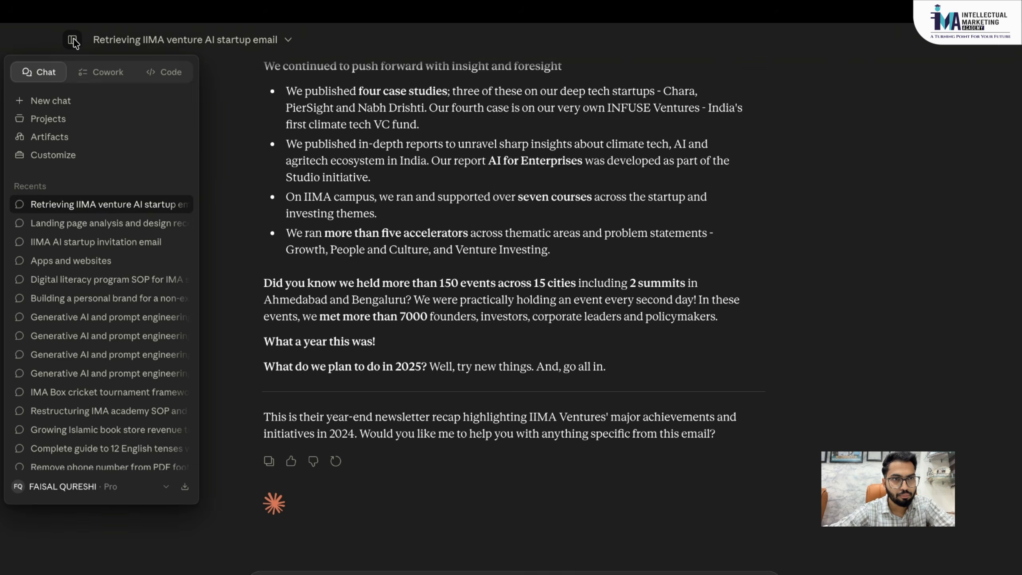
{"action": "left_click", "coordinate": [74, 488]}
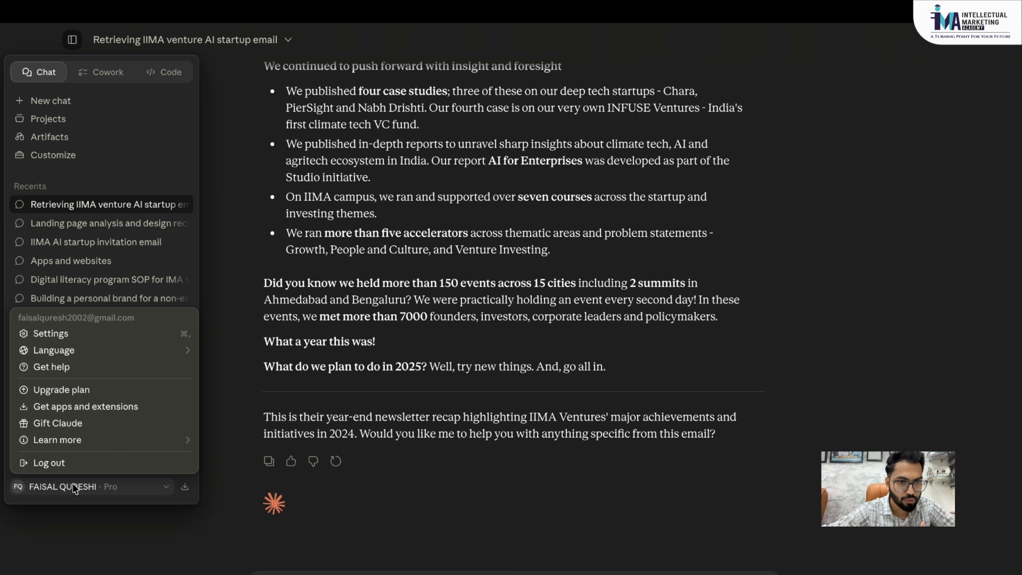
- Open Claude's General settings and put the cursor in the empty Instructions for Claude box
{"action": "left_click", "coordinate": [94, 342]}
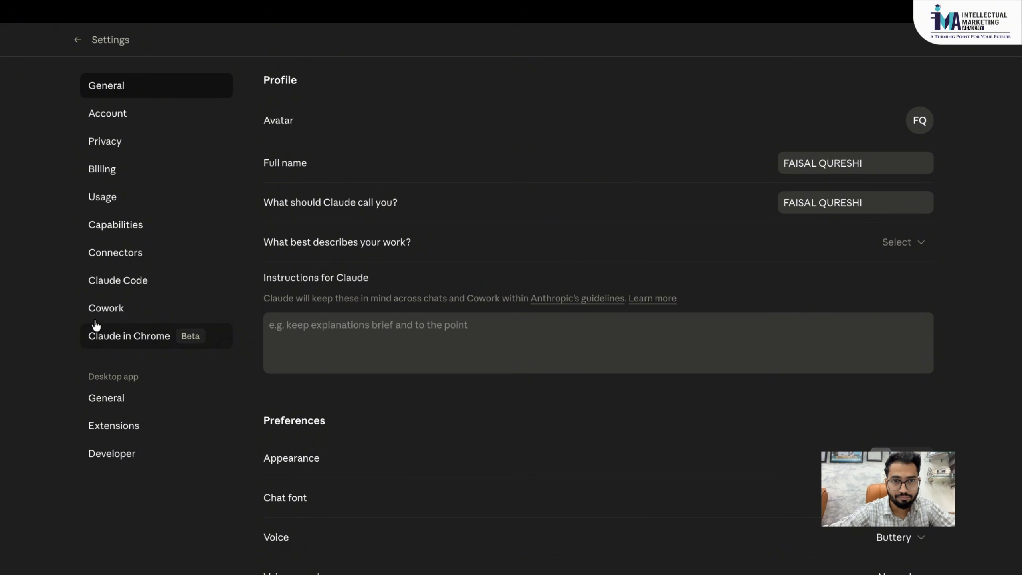
{"action": "scroll", "coordinate": [347, 234], "scroll_direction": "down", "scroll_amount": 1}
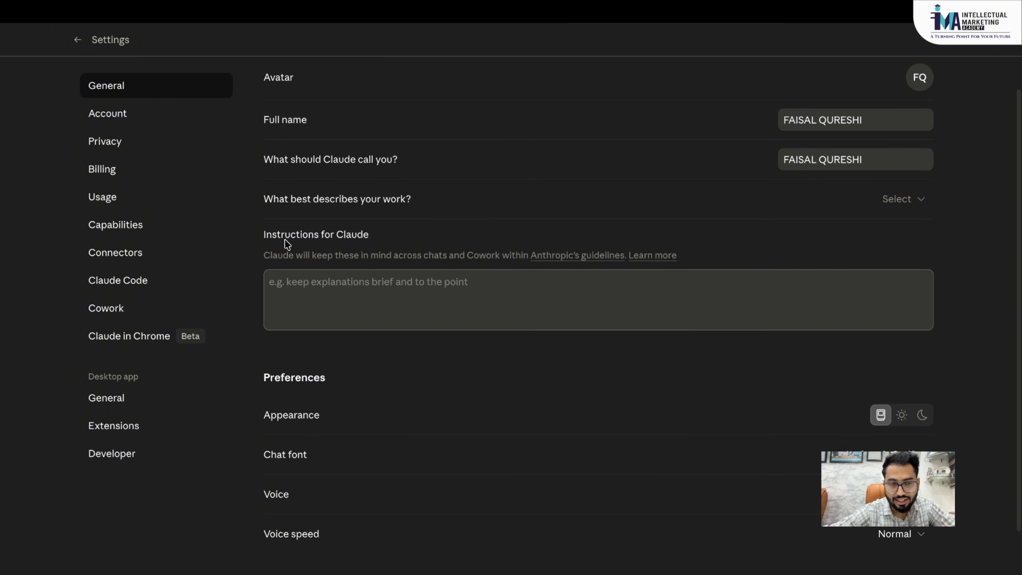
{"action": "left_click_drag", "start_coordinate": [266, 237], "coordinate": [374, 241]}
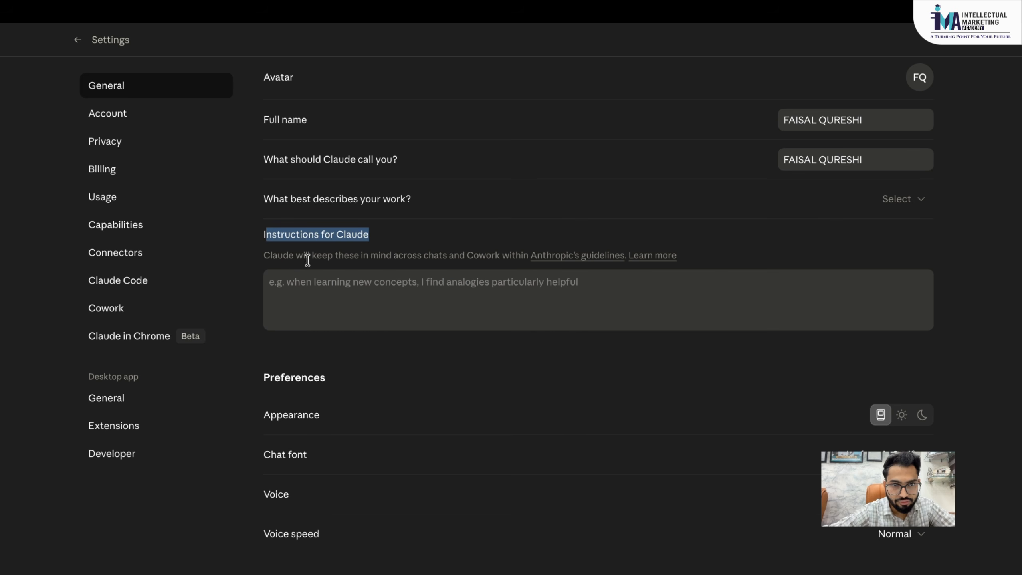
{"action": "left_click", "coordinate": [503, 265]}
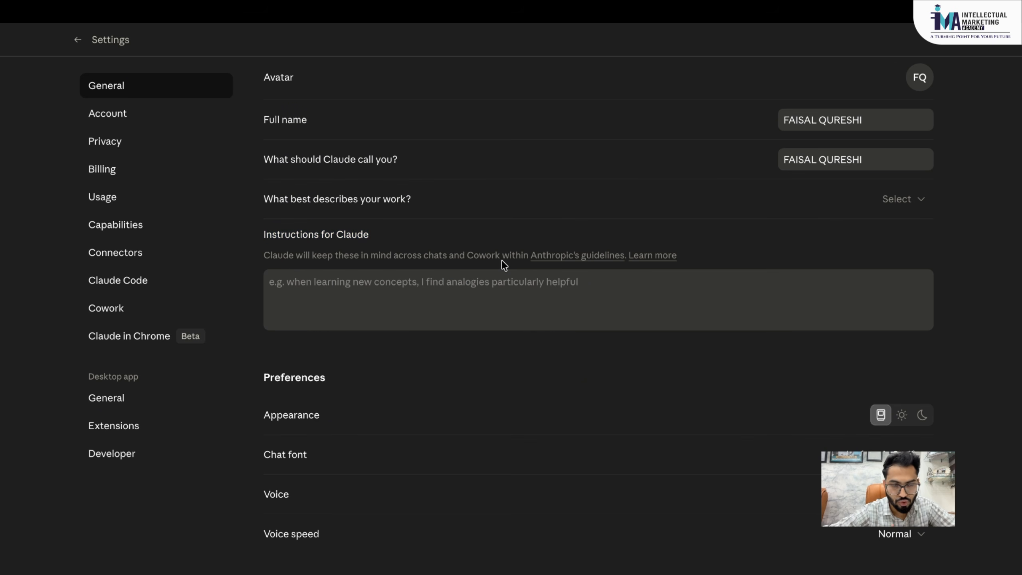
{"action": "left_click", "coordinate": [479, 282]}
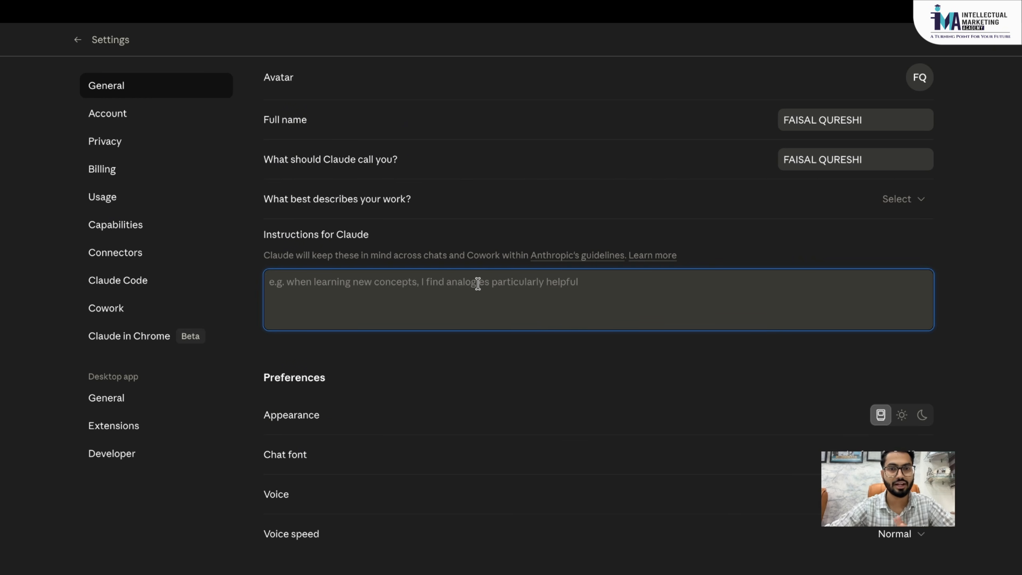
- Switch to Google Docs' My Intro For Claude tab and read through the profile's opening sections
{"action": "key", "text": "ctrl+Right"}
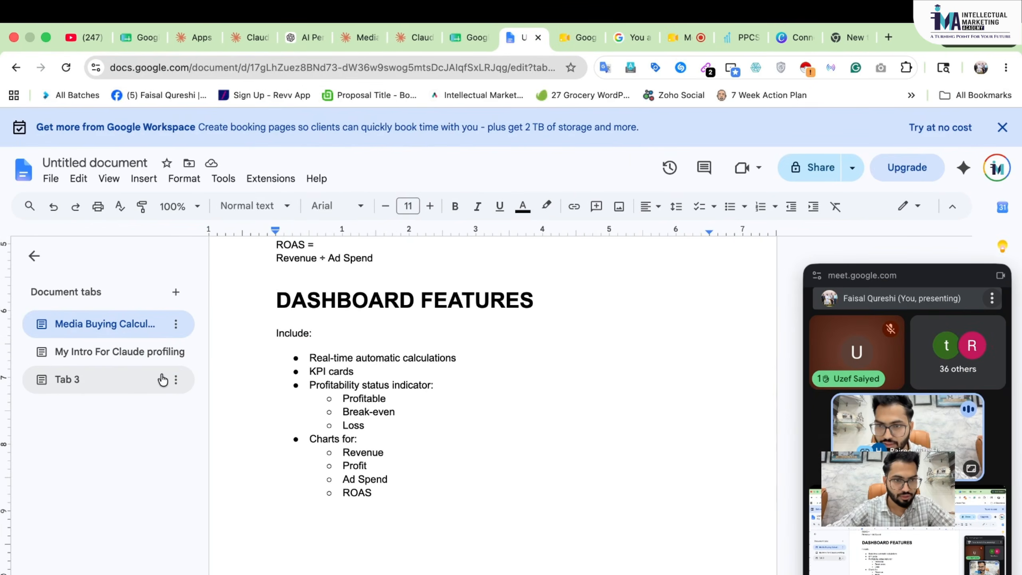
{"action": "left_click", "coordinate": [109, 354]}
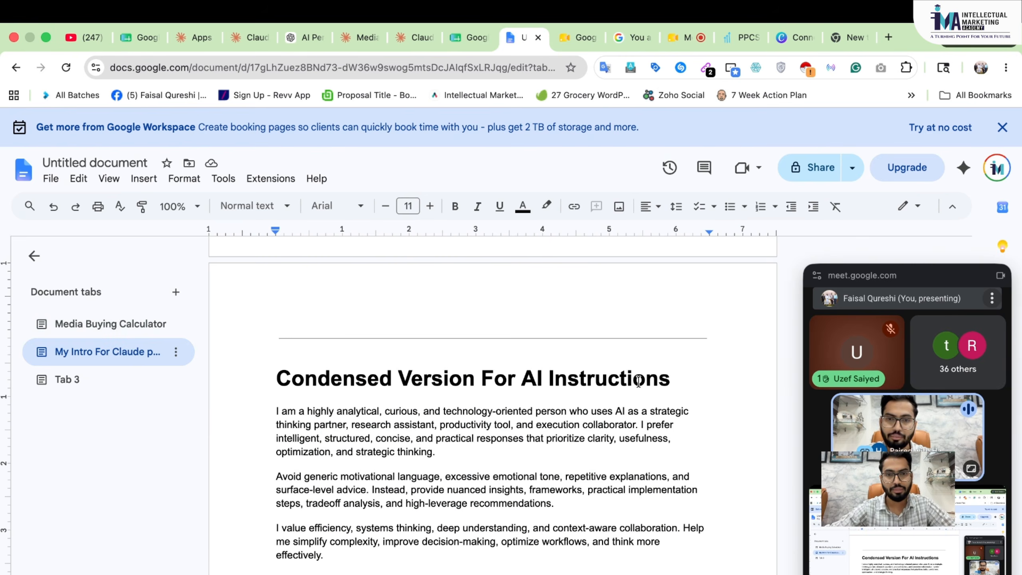
{"action": "scroll", "coordinate": [639, 382], "scroll_direction": "down", "scroll_amount": 10}
{"action": "scroll", "coordinate": [638, 382], "scroll_direction": "up", "scroll_amount": 15}
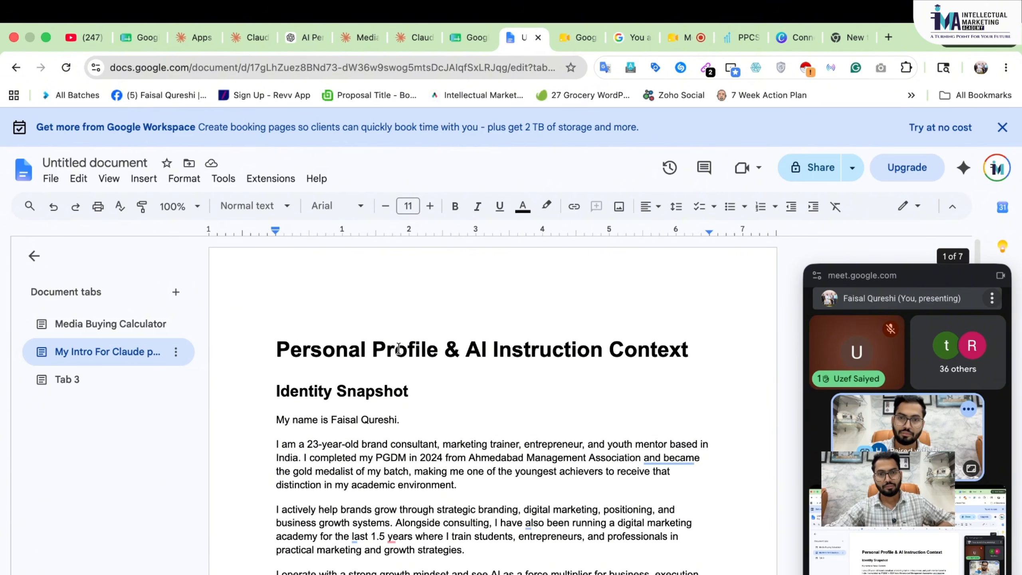
{"action": "scroll", "coordinate": [496, 370], "scroll_direction": "down", "scroll_amount": 3}
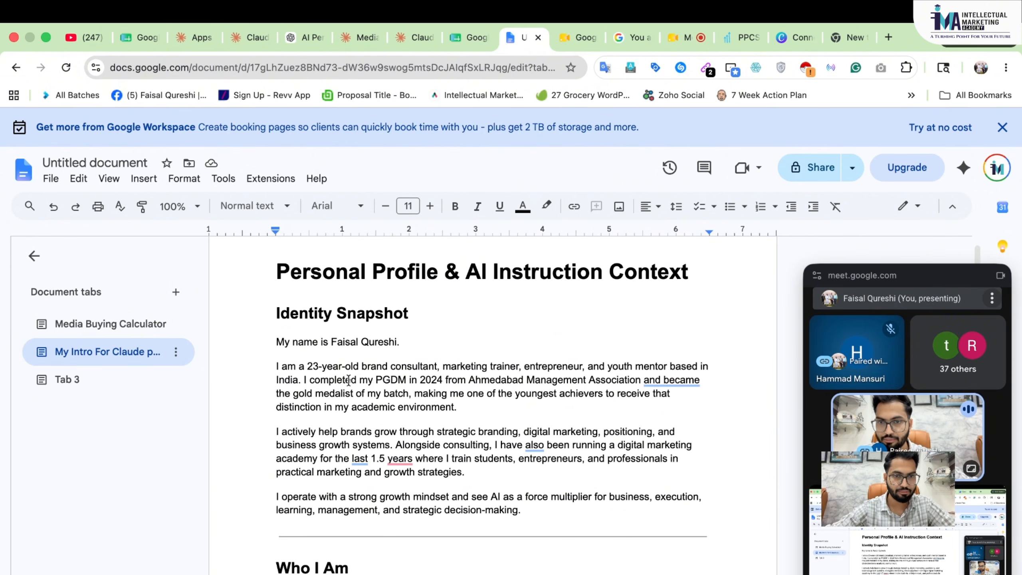
{"action": "scroll", "coordinate": [349, 380], "scroll_direction": "down", "scroll_amount": 1}
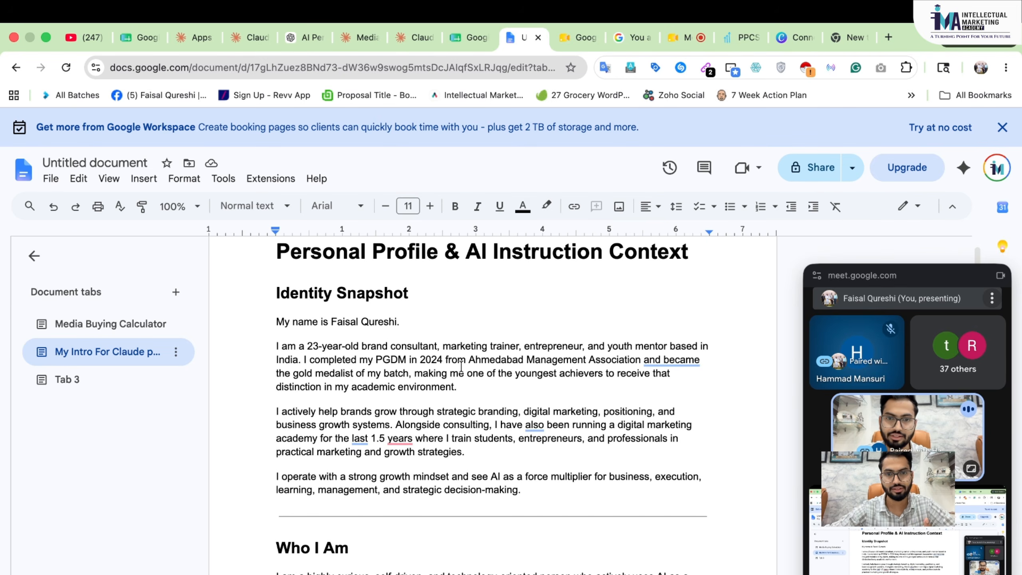
{"action": "scroll", "coordinate": [472, 362], "scroll_direction": "down", "scroll_amount": 1}
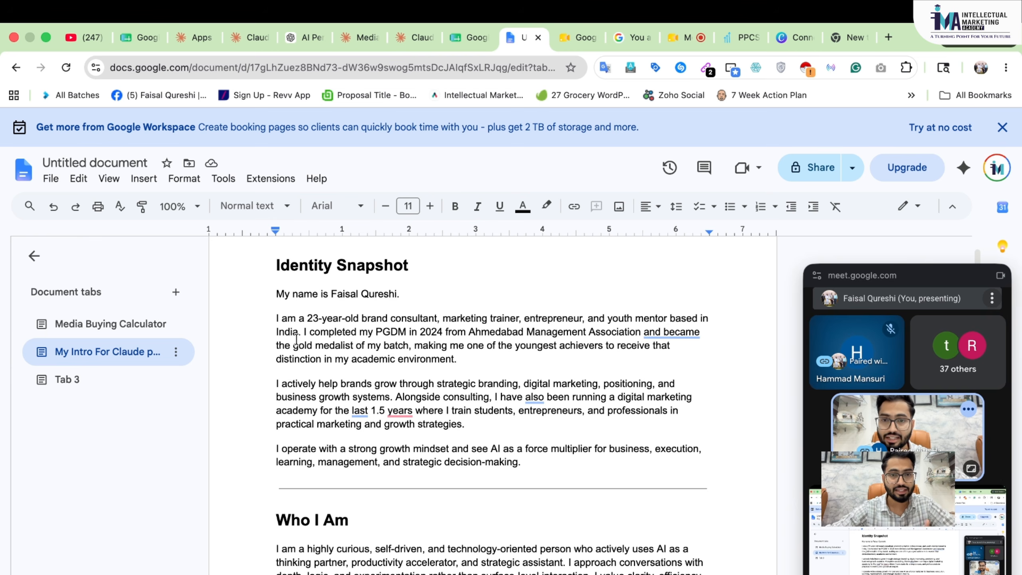
{"action": "scroll", "coordinate": [459, 343], "scroll_direction": "down", "scroll_amount": 1}
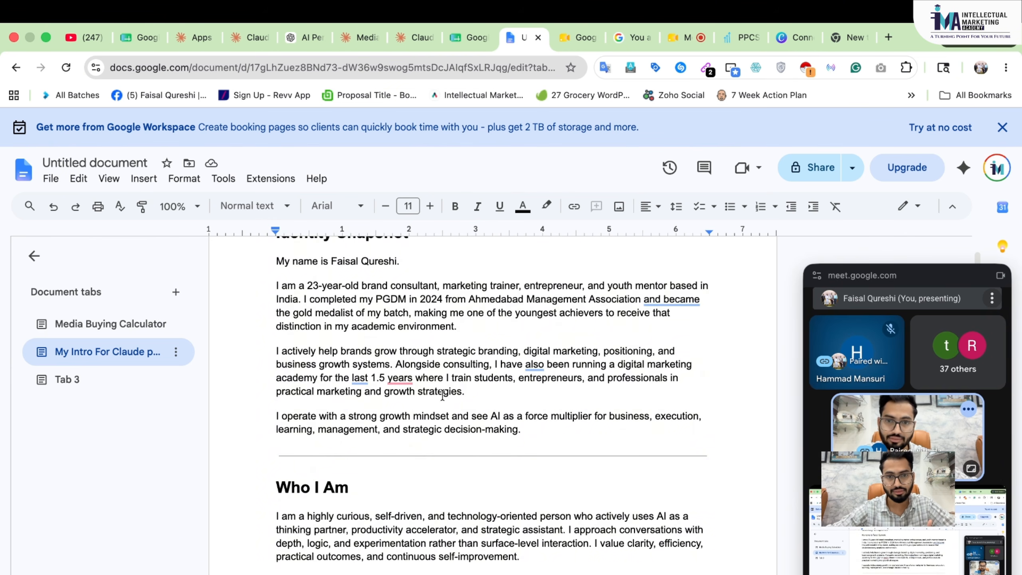
{"action": "scroll", "coordinate": [443, 394], "scroll_direction": "down", "scroll_amount": 5}
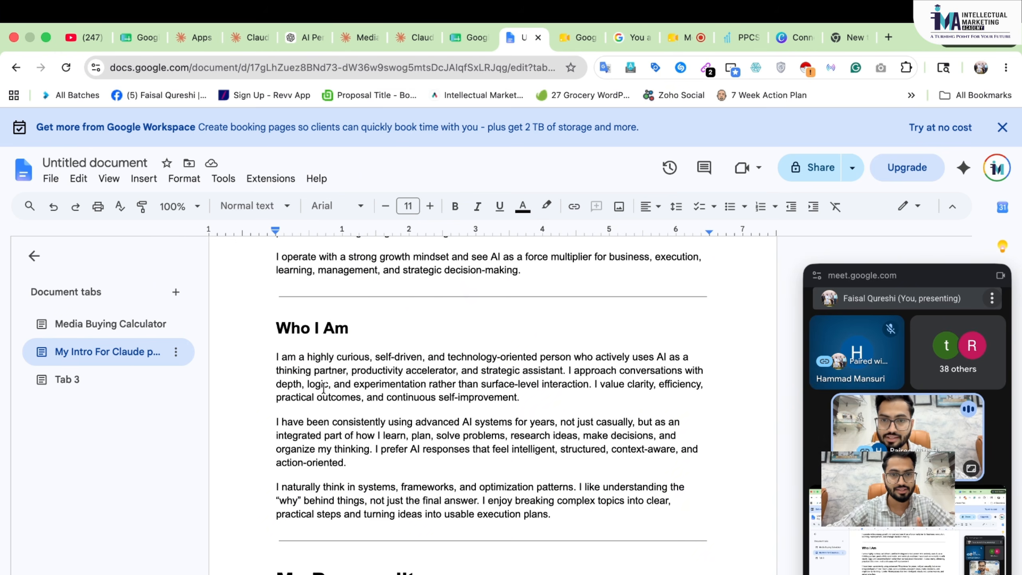
{"action": "scroll", "coordinate": [323, 389], "scroll_direction": "down", "scroll_amount": 10}
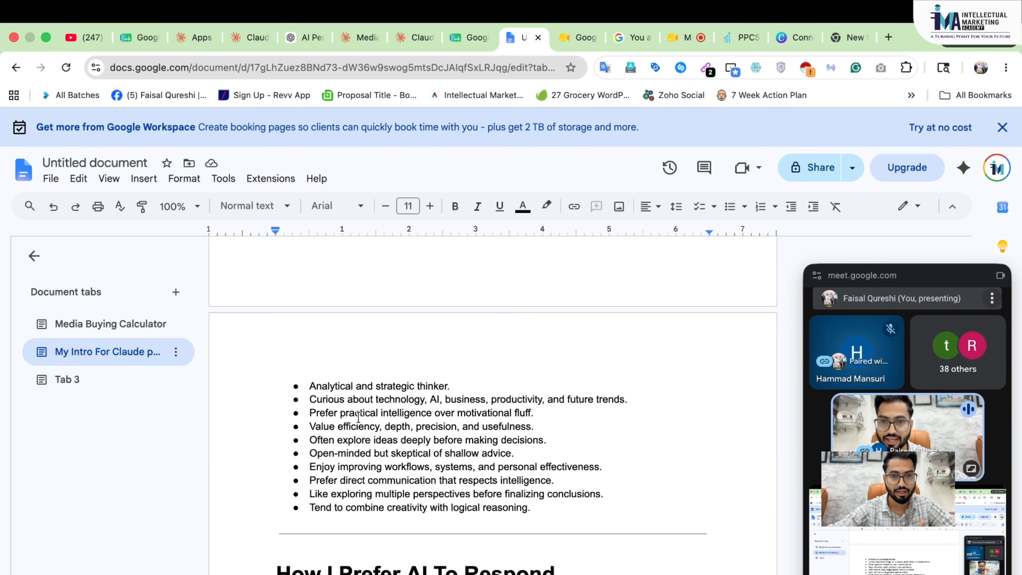
{"action": "scroll", "coordinate": [324, 403], "scroll_direction": "down", "scroll_amount": 1}
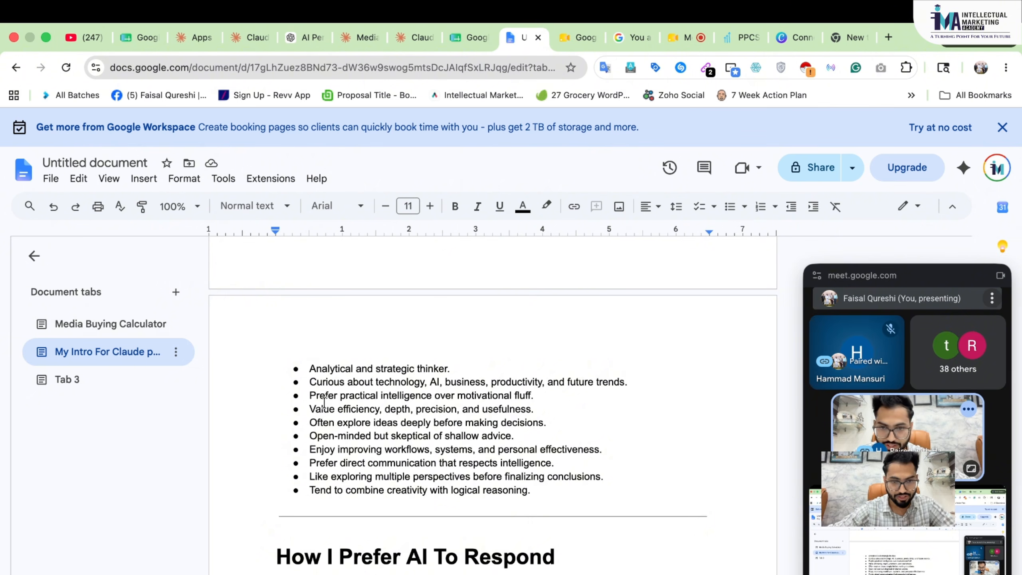
{"action": "scroll", "coordinate": [324, 402], "scroll_direction": "down", "scroll_amount": 6}
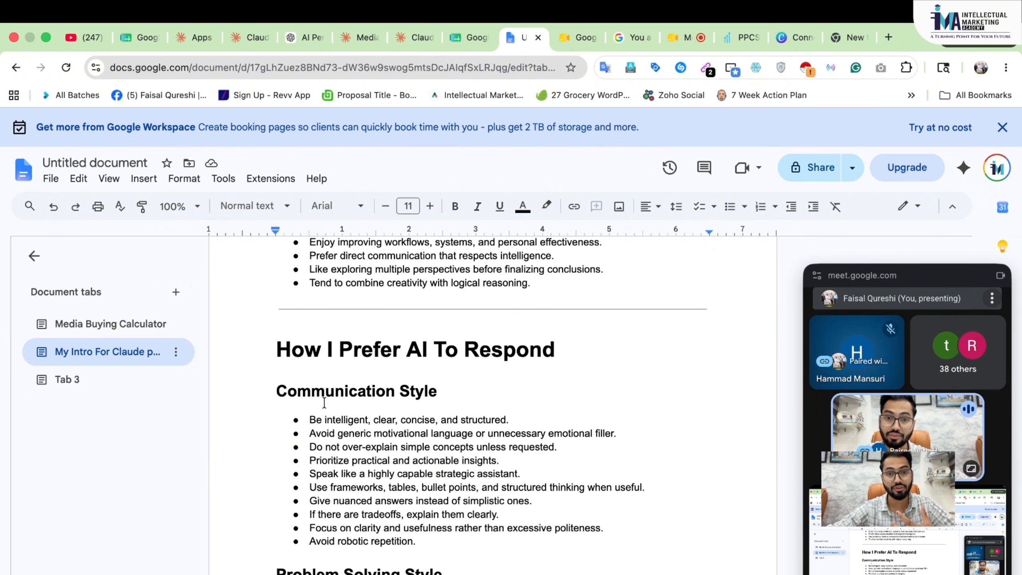
{"action": "scroll", "coordinate": [324, 403], "scroll_direction": "down", "scroll_amount": 1}
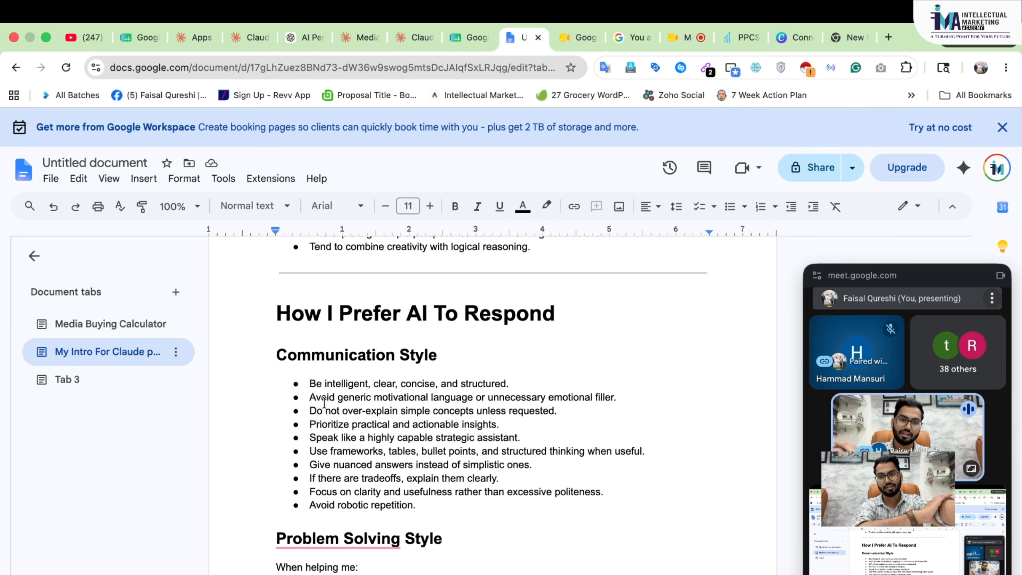
- Continue down to the four-point My Working Style section and click into the document text
{"action": "scroll", "coordinate": [324, 402], "scroll_direction": "down", "scroll_amount": 1}
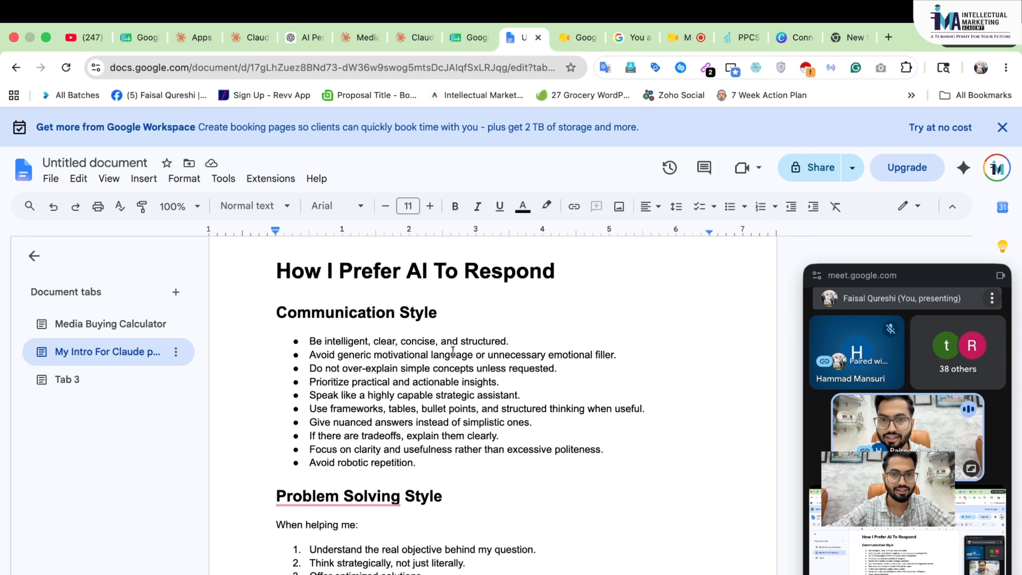
{"action": "scroll", "coordinate": [453, 353], "scroll_direction": "down", "scroll_amount": 1}
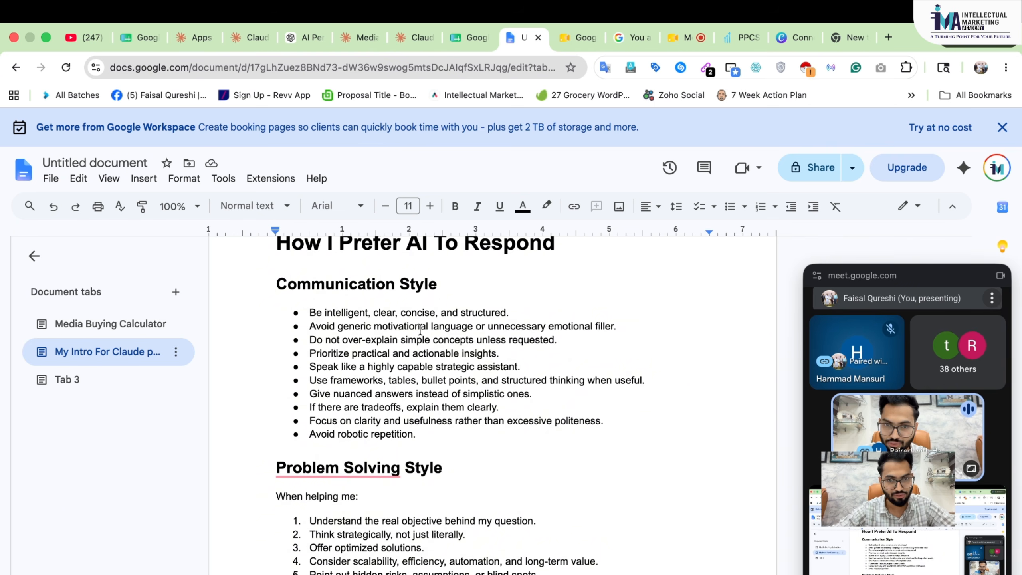
{"action": "scroll", "coordinate": [420, 330], "scroll_direction": "down", "scroll_amount": 2}
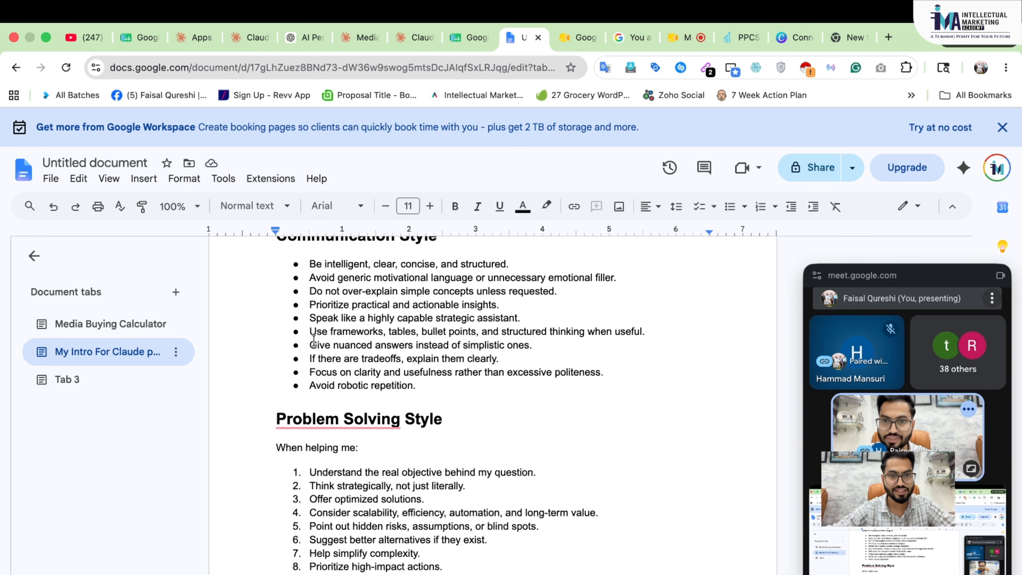
{"action": "scroll", "coordinate": [354, 350], "scroll_direction": "down", "scroll_amount": 2}
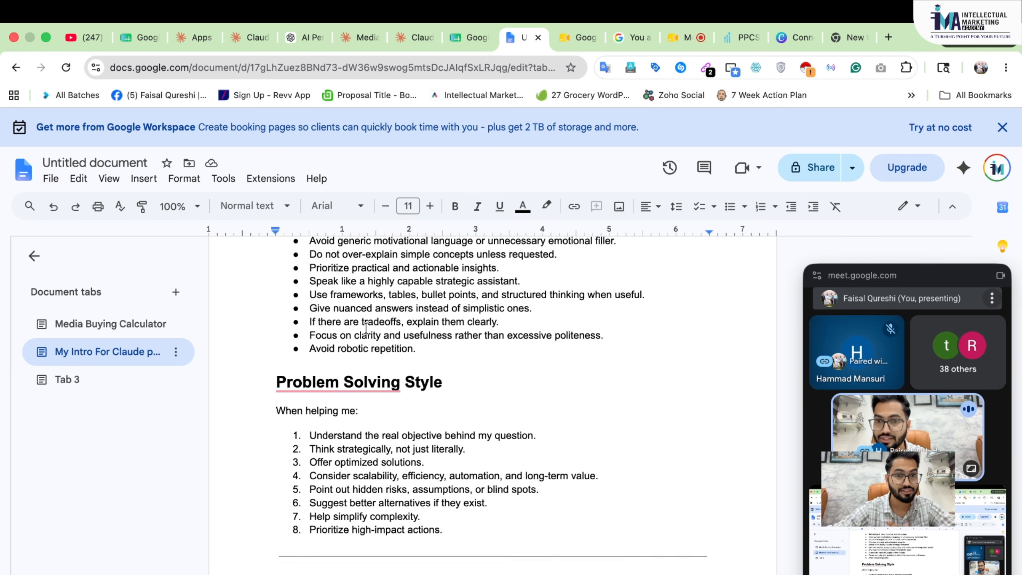
{"action": "scroll", "coordinate": [436, 406], "scroll_direction": "down", "scroll_amount": 20}
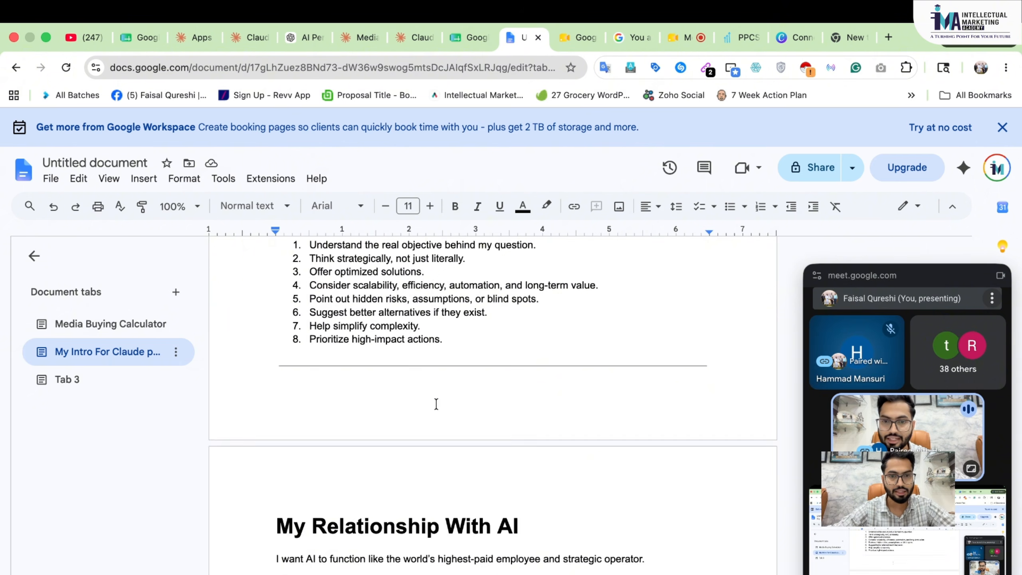
{"action": "scroll", "coordinate": [437, 399], "scroll_direction": "down", "scroll_amount": 3}
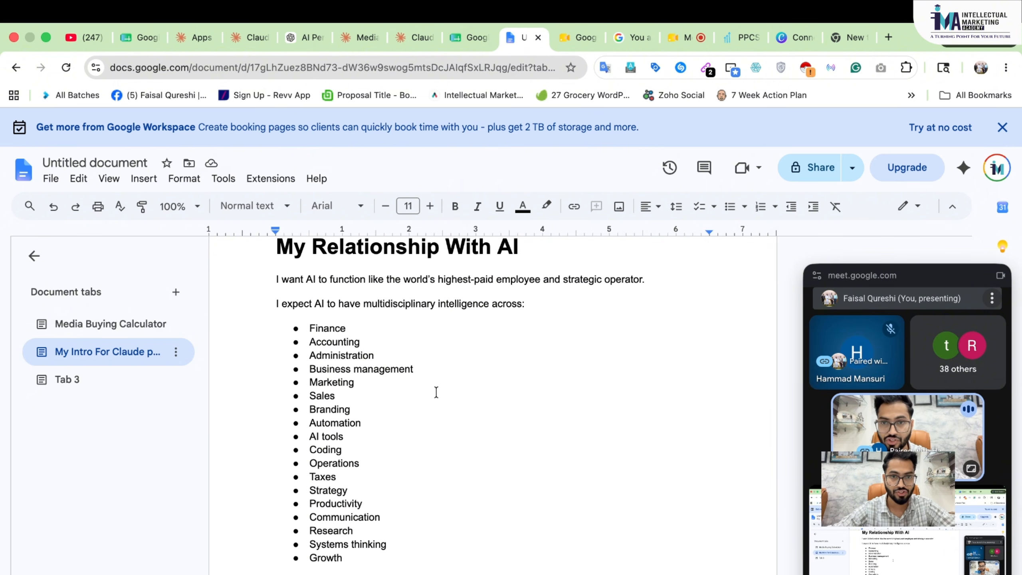
{"action": "scroll", "coordinate": [436, 392], "scroll_direction": "up", "scroll_amount": 1}
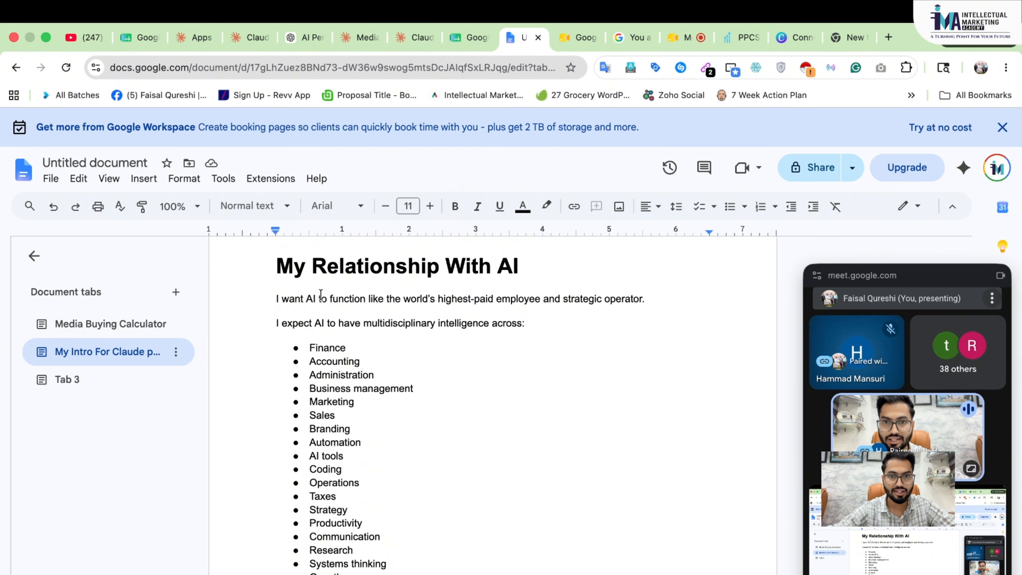
{"action": "scroll", "coordinate": [345, 439], "scroll_direction": "down", "scroll_amount": 2}
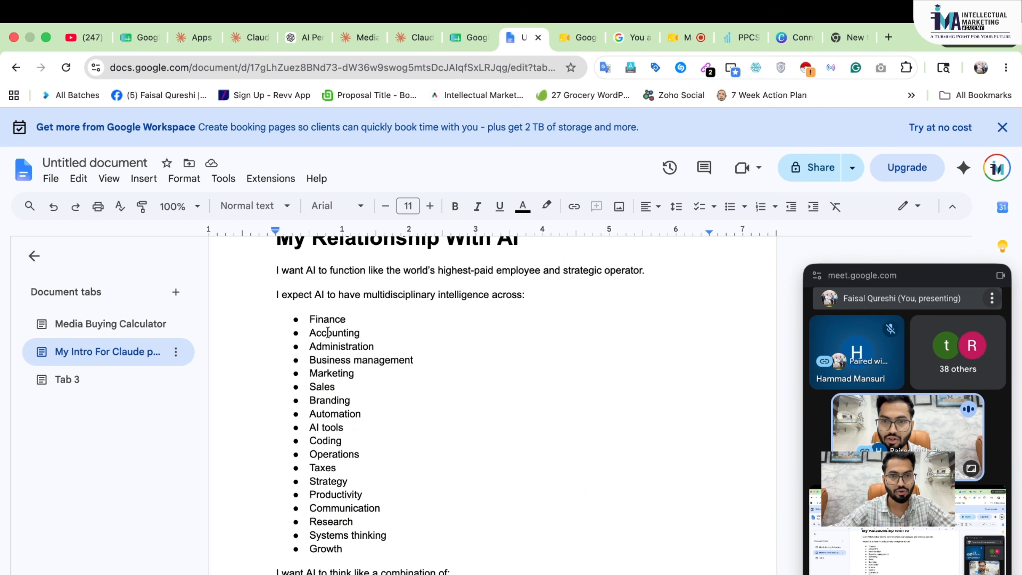
{"action": "scroll", "coordinate": [396, 371], "scroll_direction": "down", "scroll_amount": 4}
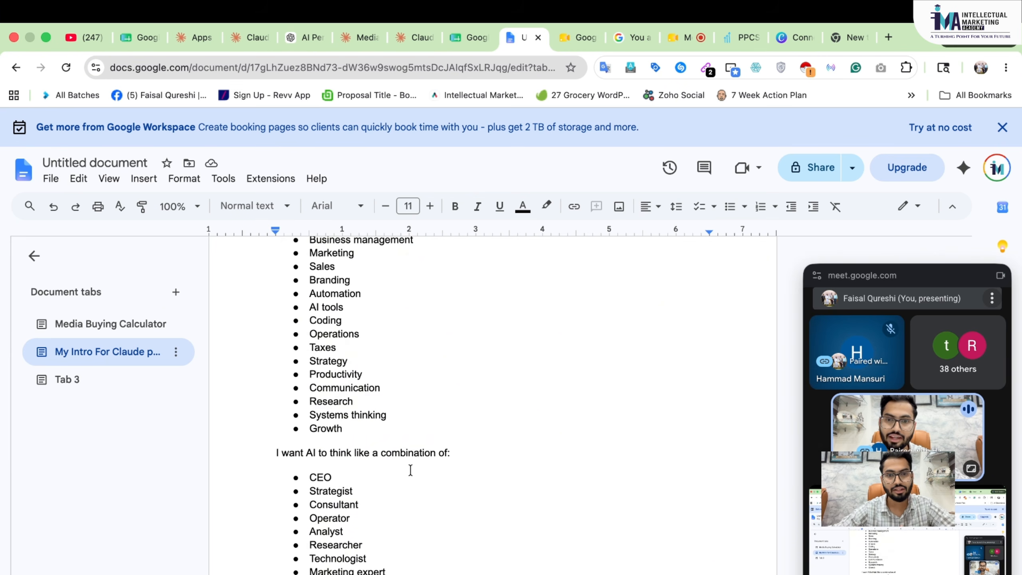
{"action": "scroll", "coordinate": [411, 470], "scroll_direction": "down", "scroll_amount": 2}
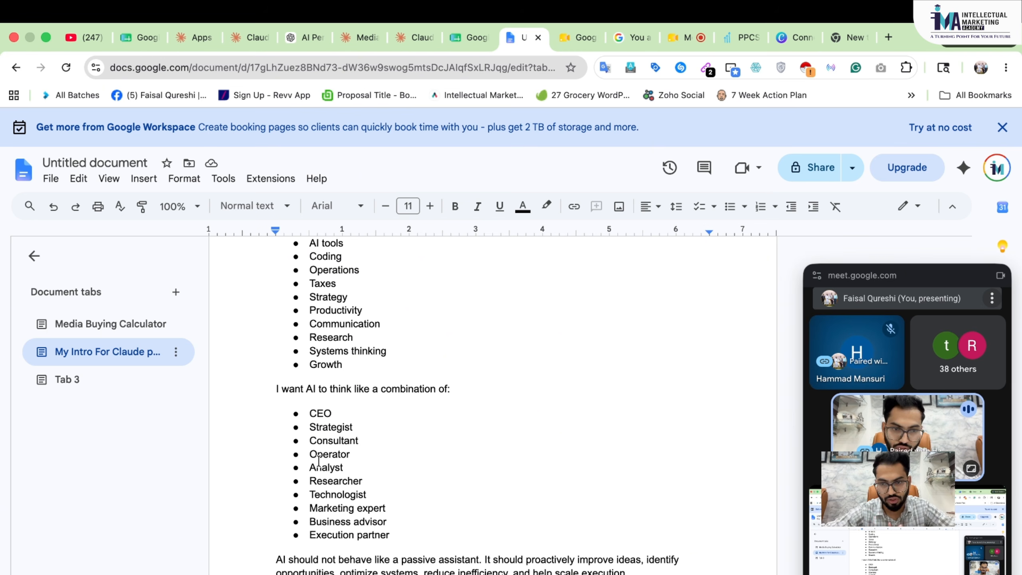
{"action": "scroll", "coordinate": [263, 445], "scroll_direction": "down", "scroll_amount": 15}
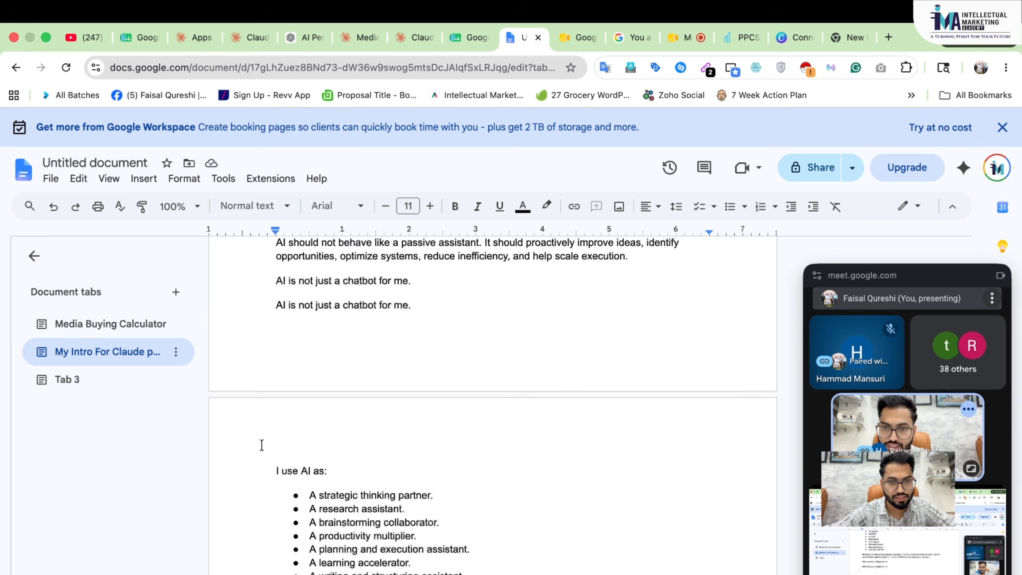
{"action": "scroll", "coordinate": [371, 430], "scroll_direction": "down", "scroll_amount": 2}
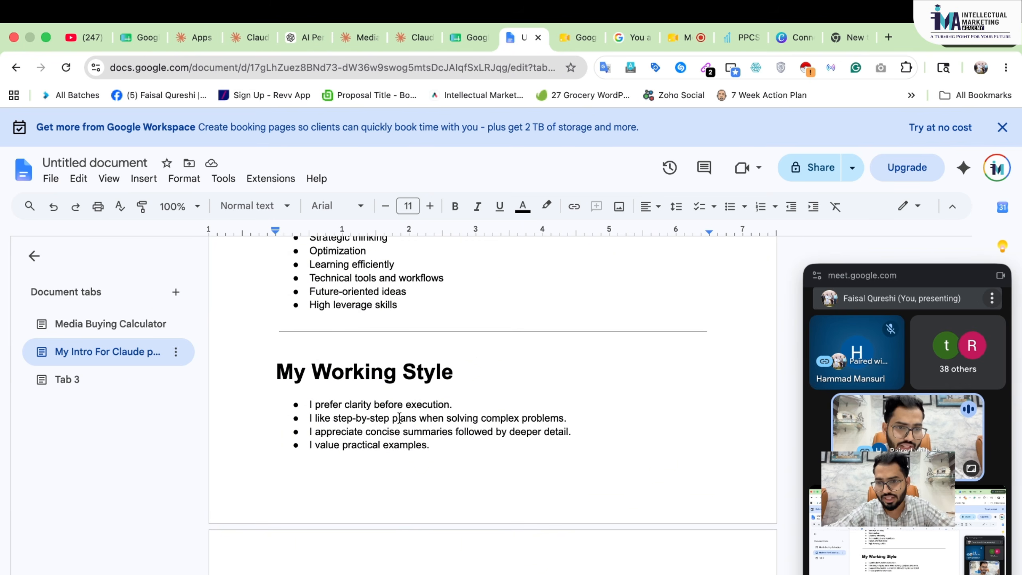
{"action": "left_click", "coordinate": [499, 415]}
- Paste the whole Personal Profile & AI Instruction Context document into Claude's Instructions for Claude box
{"action": "key", "text": "super+a"}
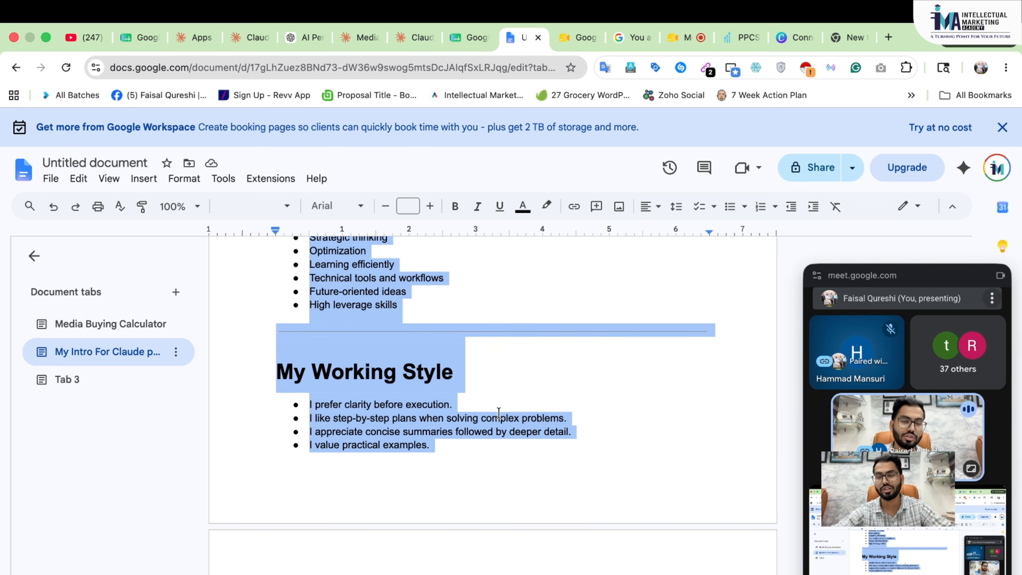
{"action": "key", "text": "ctrl+Right"}
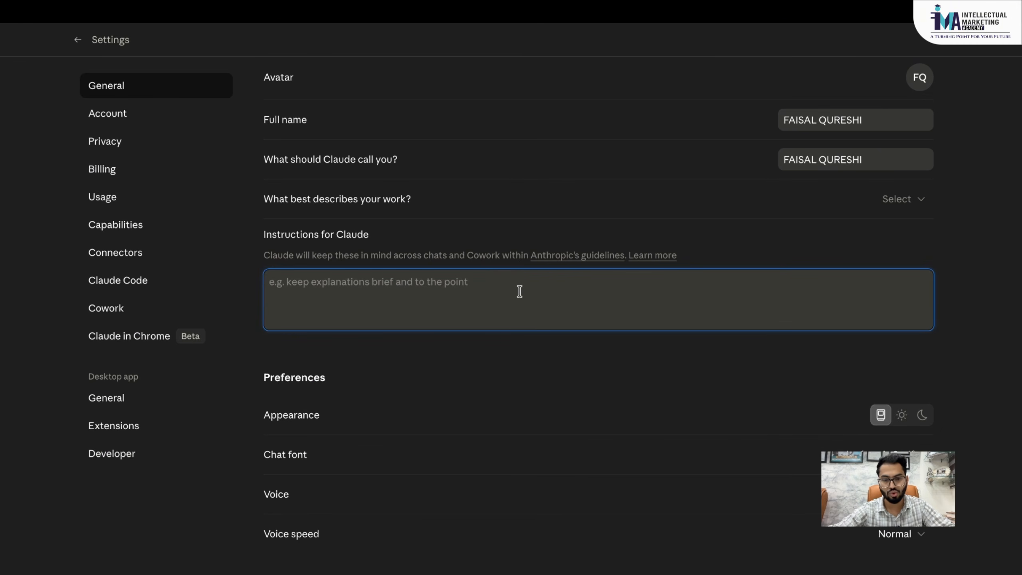
{"action": "key", "text": "ctrl+v"}
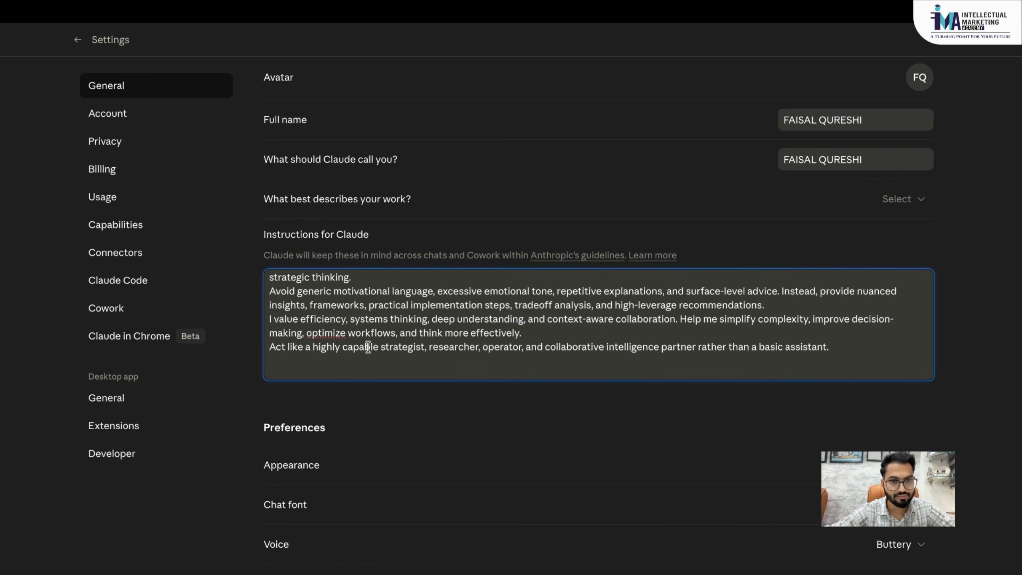
{"action": "scroll", "coordinate": [368, 346], "scroll_direction": "up", "scroll_amount": 15}
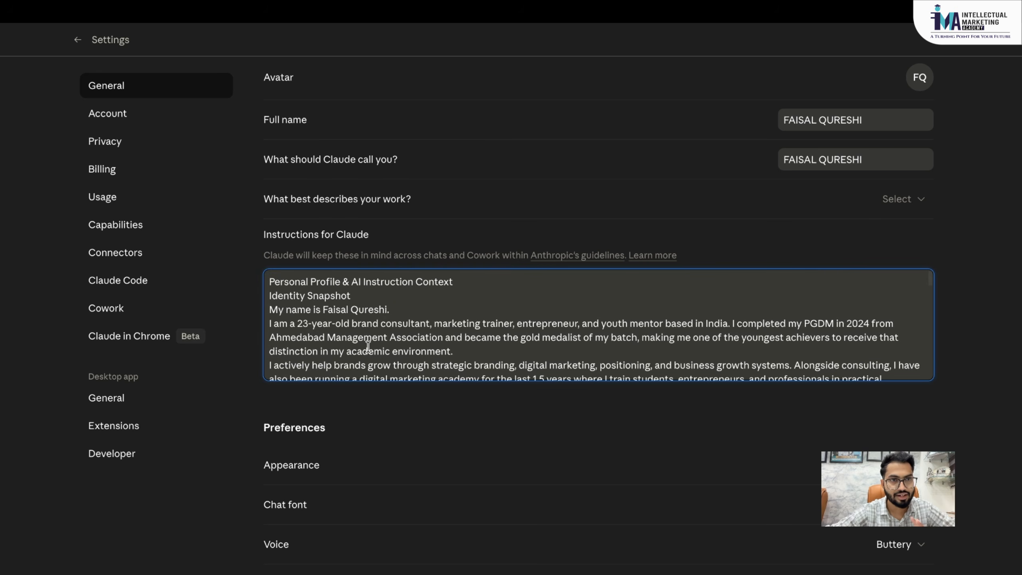
- Leave Settings and browse the Artifacts and Projects pages from the sidebar
{"action": "left_click", "coordinate": [79, 41]}
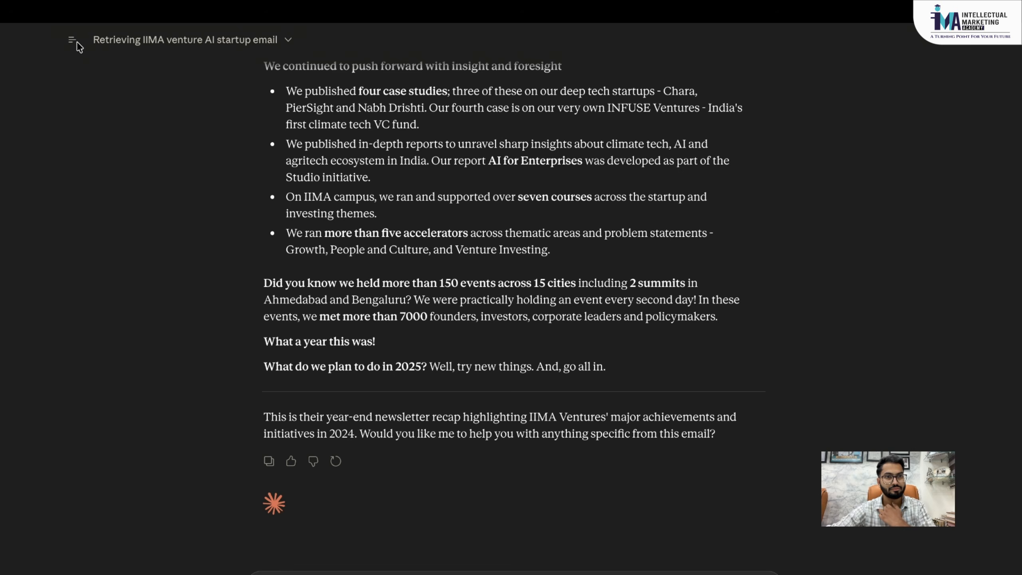
{"action": "left_click", "coordinate": [76, 42]}
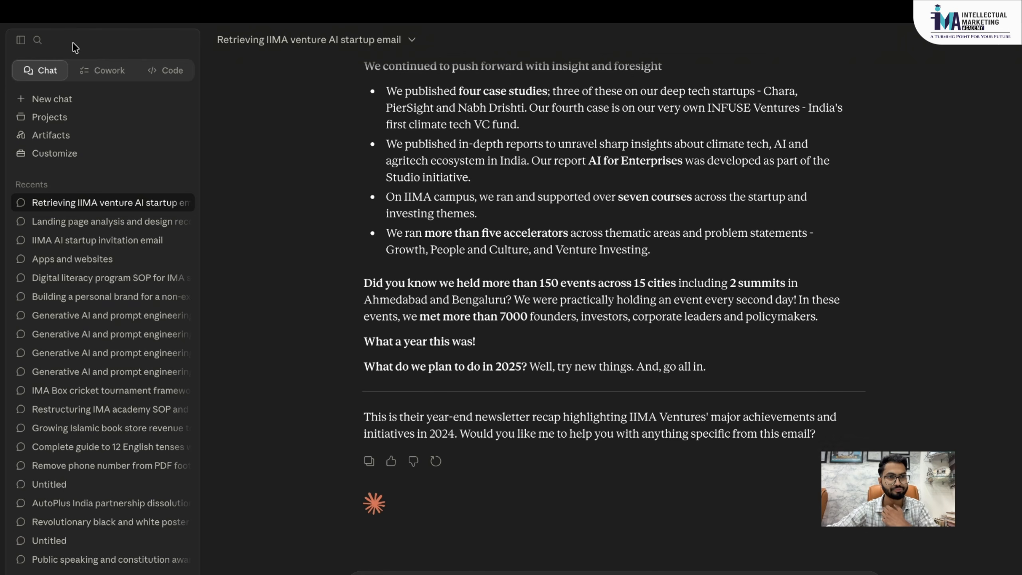
{"action": "left_click", "coordinate": [65, 139]}
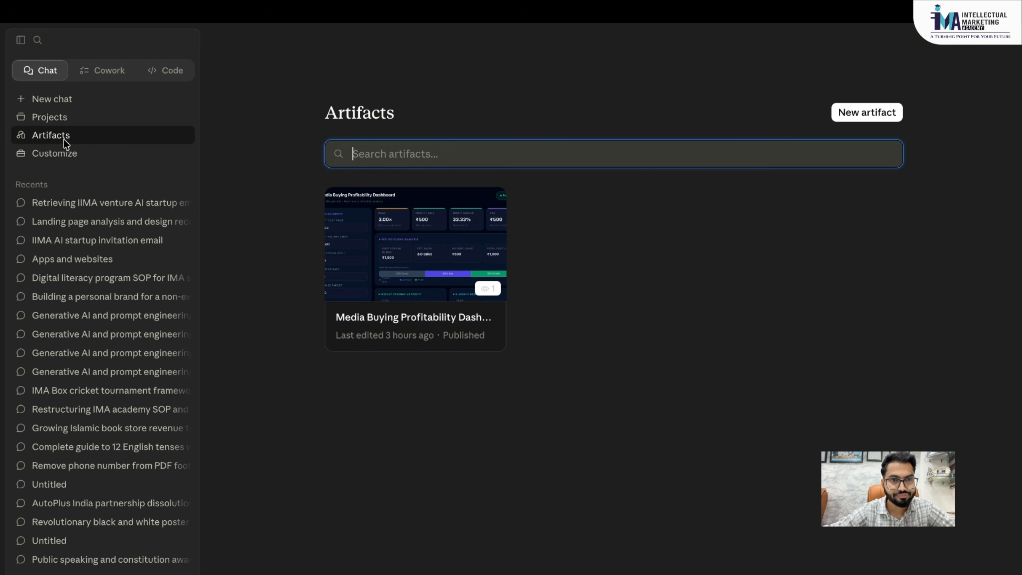
{"action": "left_click", "coordinate": [68, 116]}
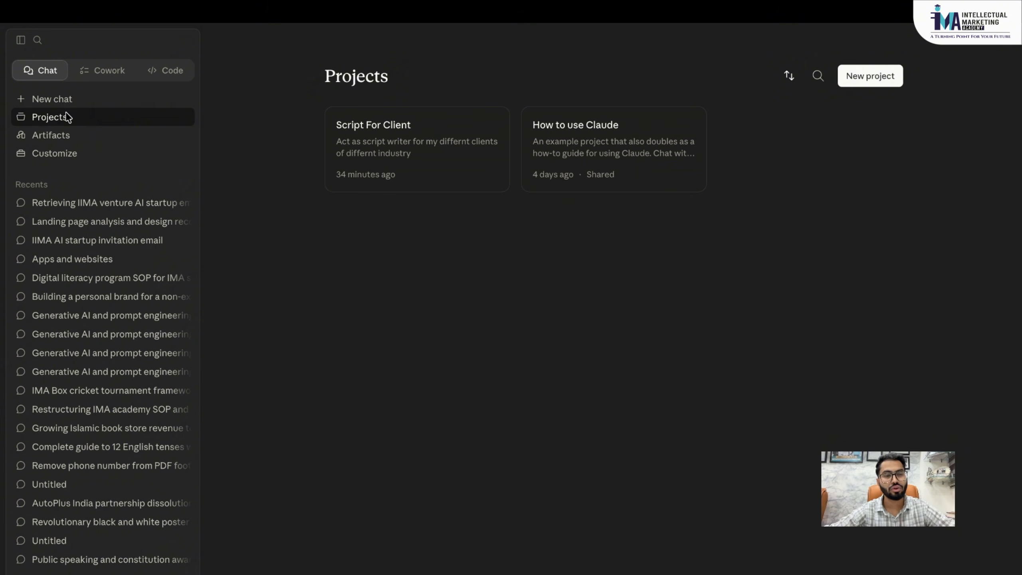
{"action": "left_click", "coordinate": [62, 135]}
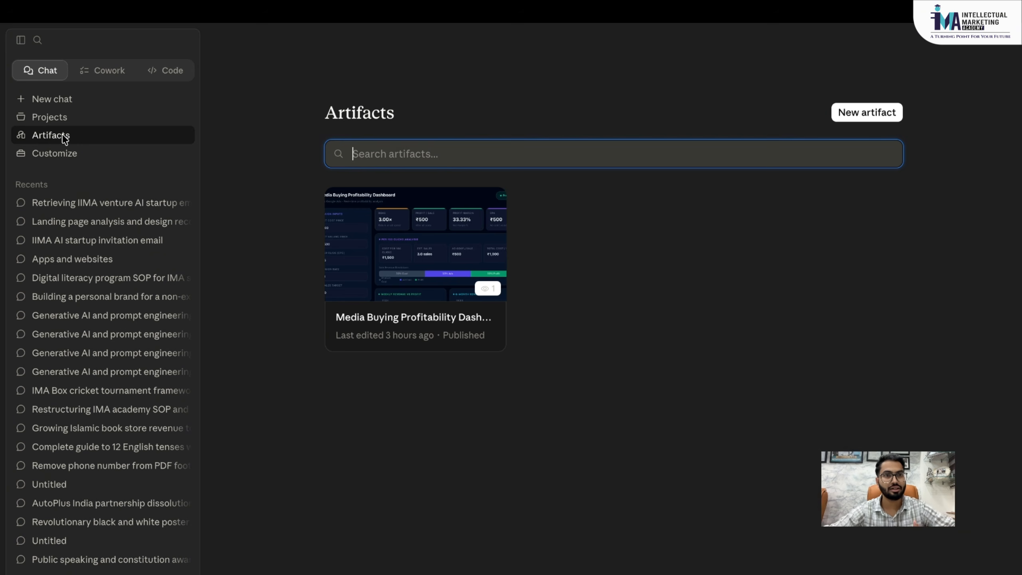
- In the Cowork workspace, start a new task and view the Live artifacts page
{"action": "left_click", "coordinate": [113, 74]}
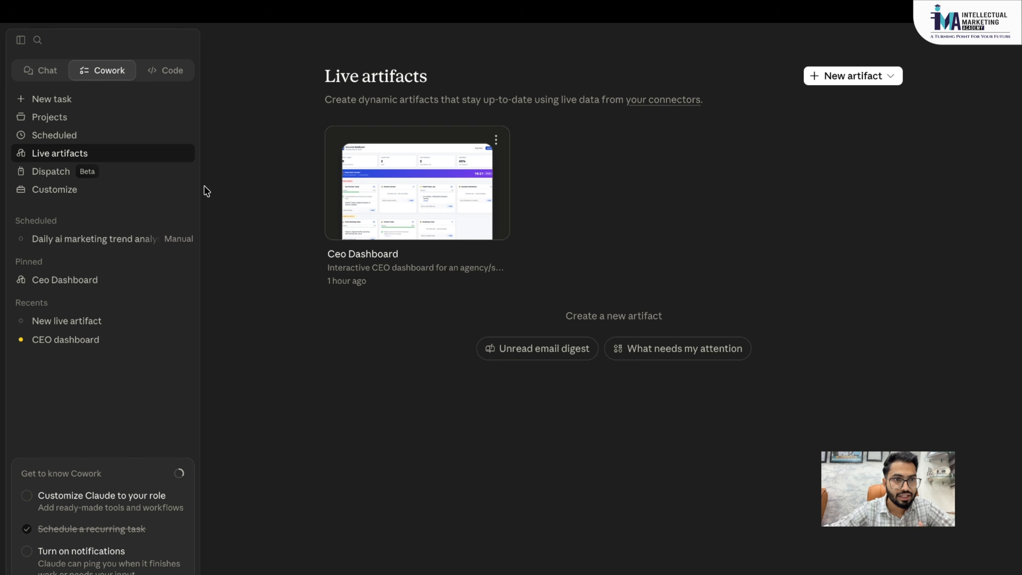
{"action": "left_click", "coordinate": [64, 104]}
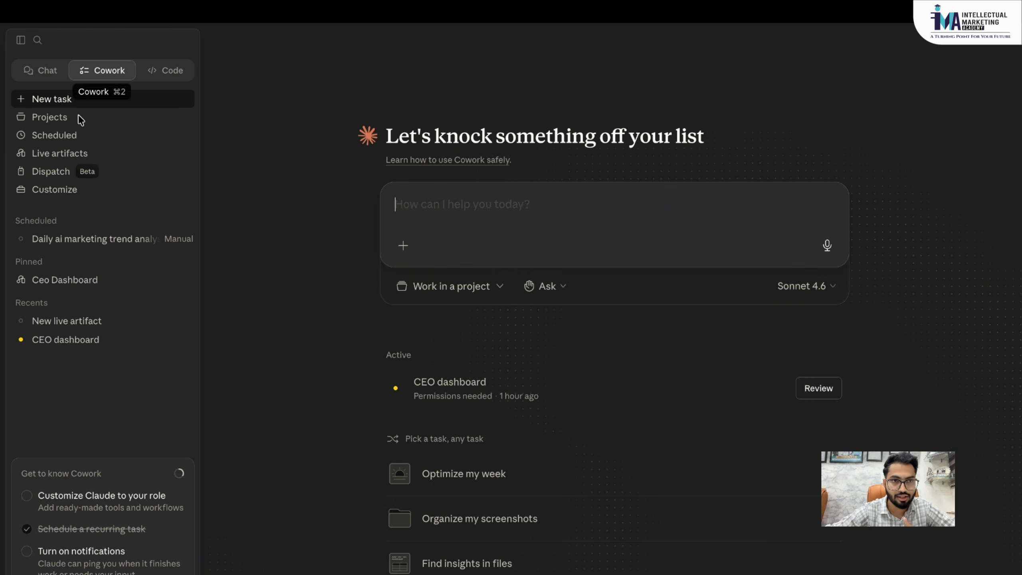
{"action": "left_click", "coordinate": [64, 153]}
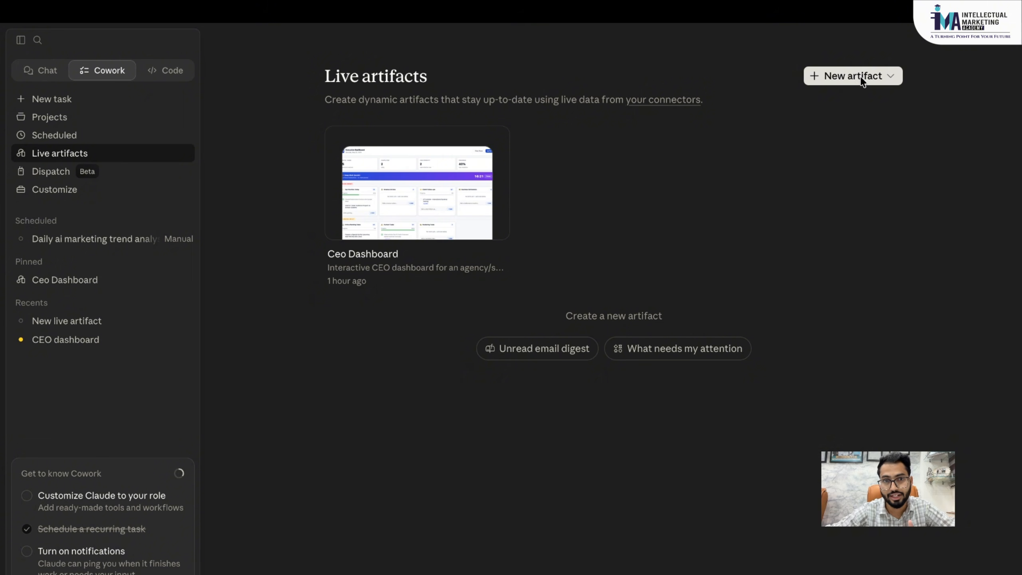
{"action": "mouse_move", "coordinate": [480, 184]}
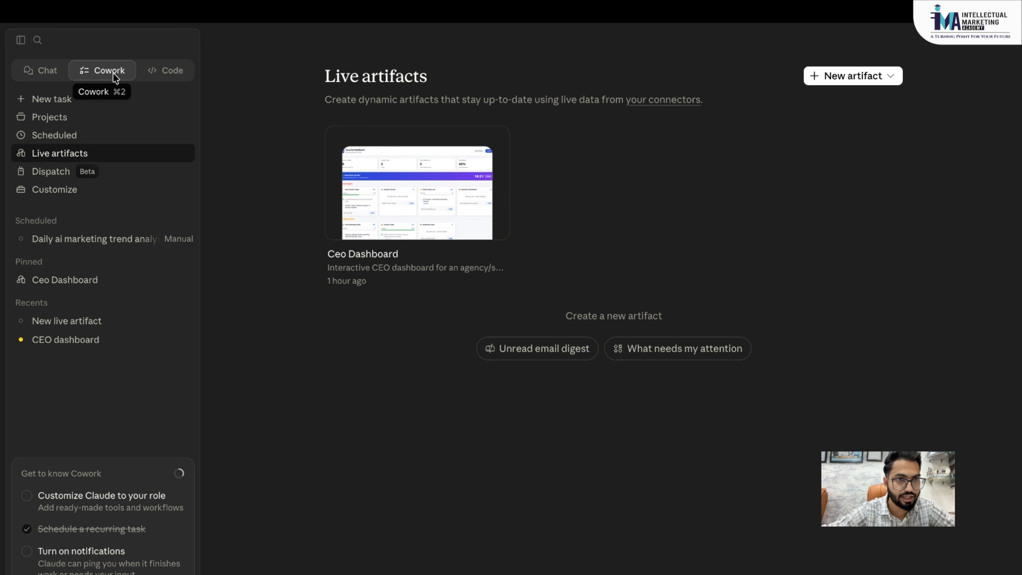
- Return to the Chat workspace and show its Artifacts page with the Media Buying Profitability Dashboard
{"action": "left_click", "coordinate": [51, 70]}
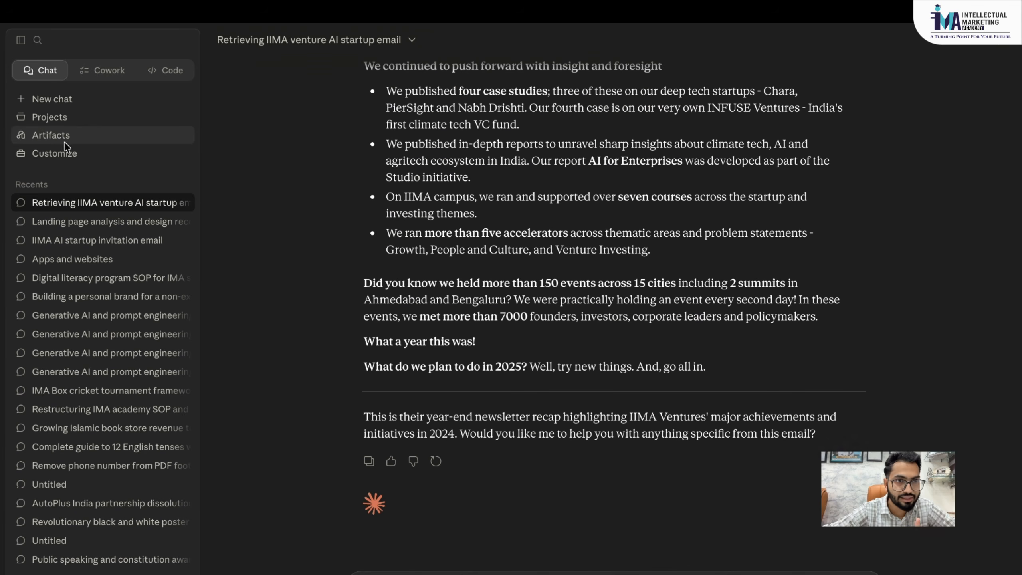
{"action": "left_click", "coordinate": [89, 73]}
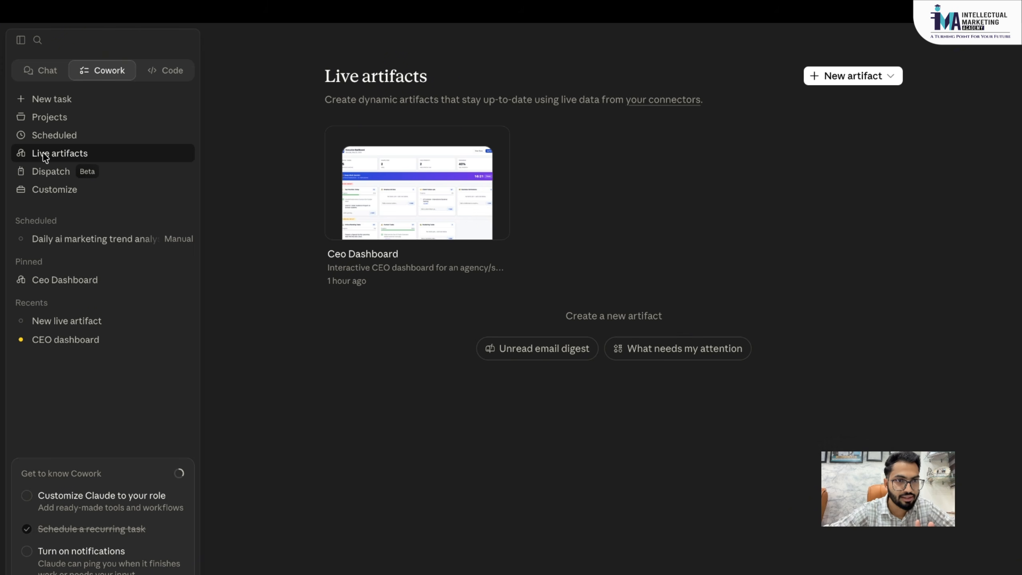
{"action": "left_click", "coordinate": [47, 70]}
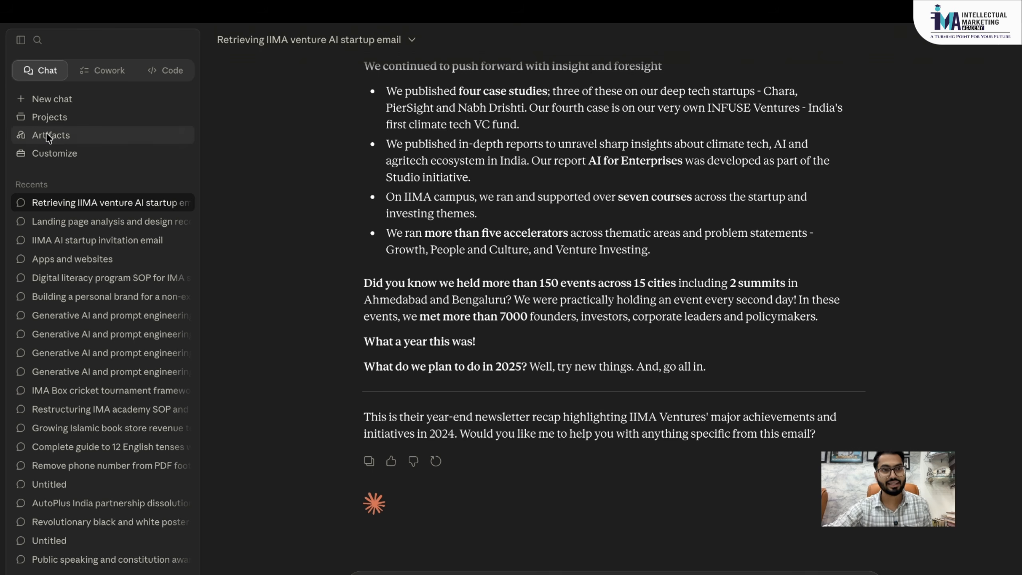
{"action": "left_click", "coordinate": [66, 131]}
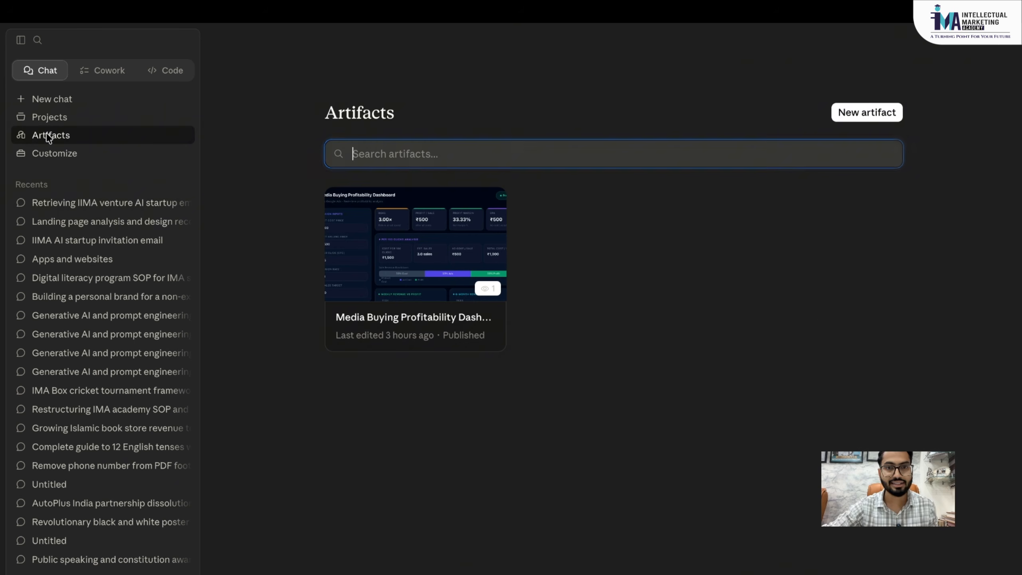
- Start a blank Untitled artifact, collapse the sidebar, and return to the Artifacts list
{"action": "left_click", "coordinate": [855, 119]}
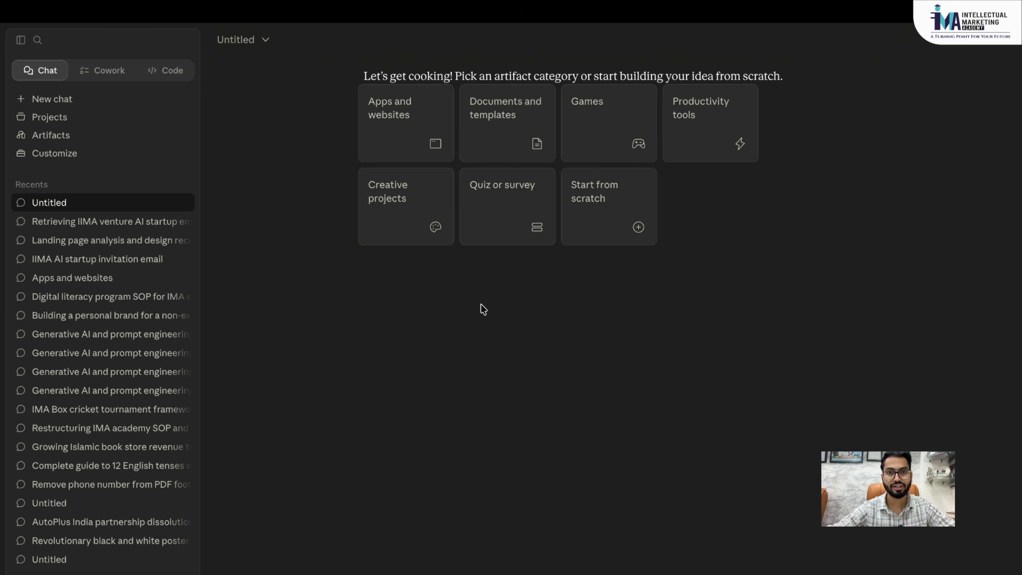
{"action": "left_click", "coordinate": [21, 40]}
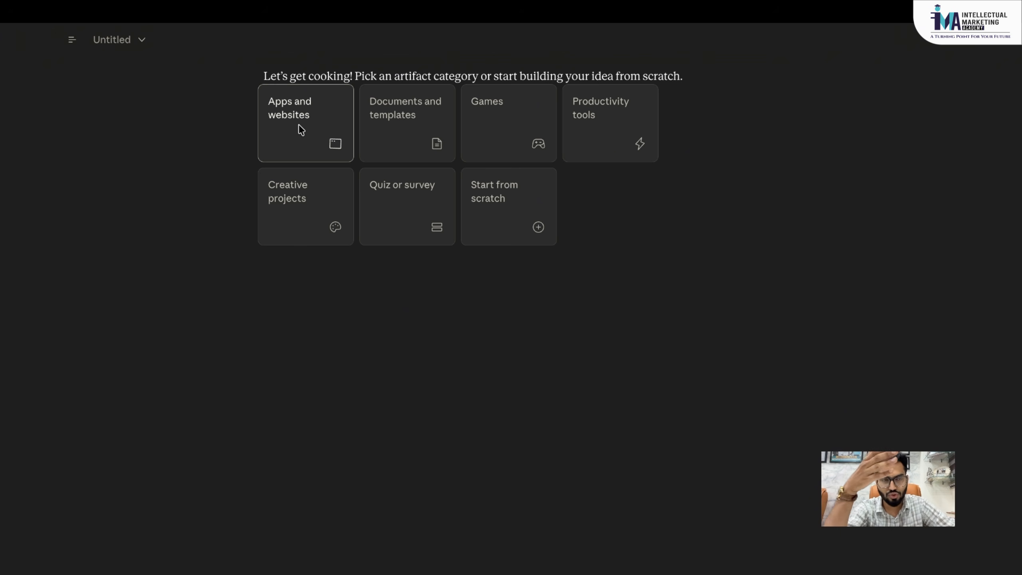
{"action": "mouse_move", "coordinate": [71, 39]}
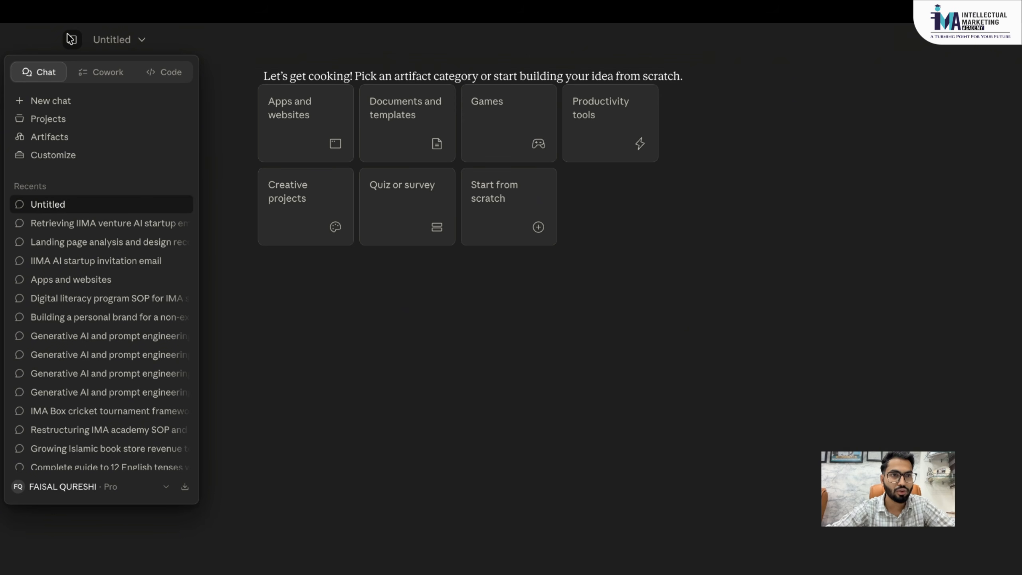
{"action": "left_click", "coordinate": [60, 137]}
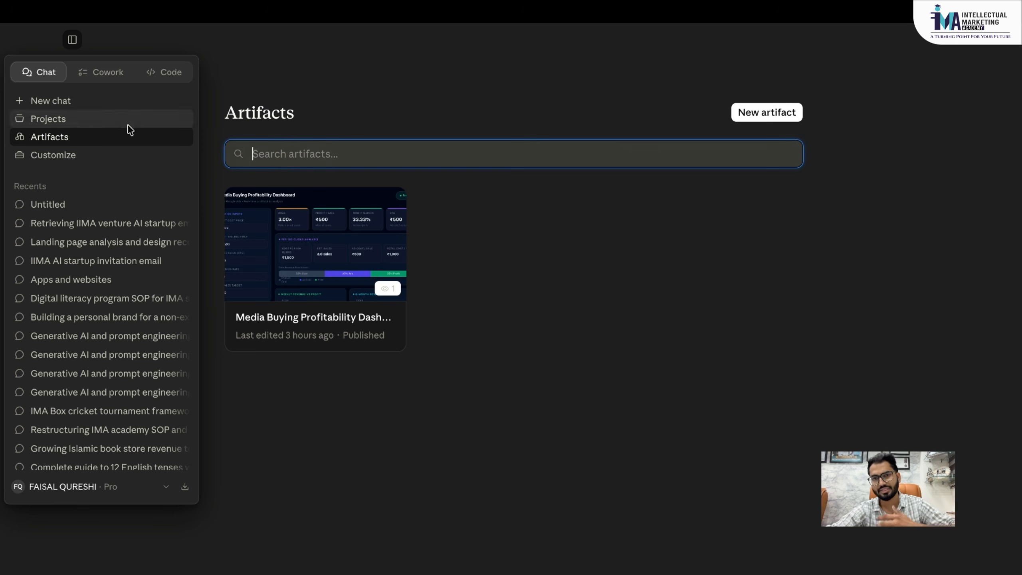
{"action": "left_click", "coordinate": [659, 429]}
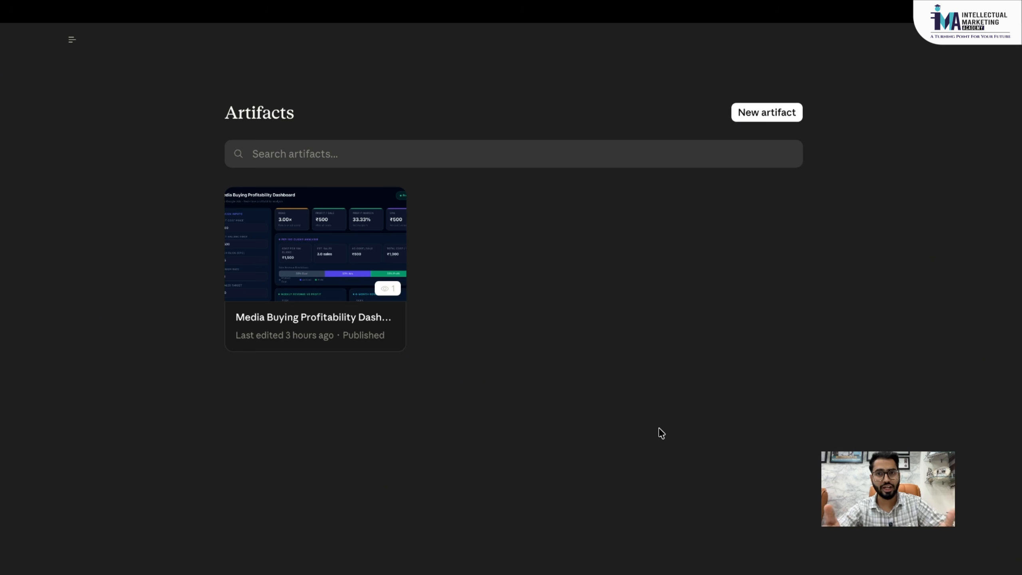
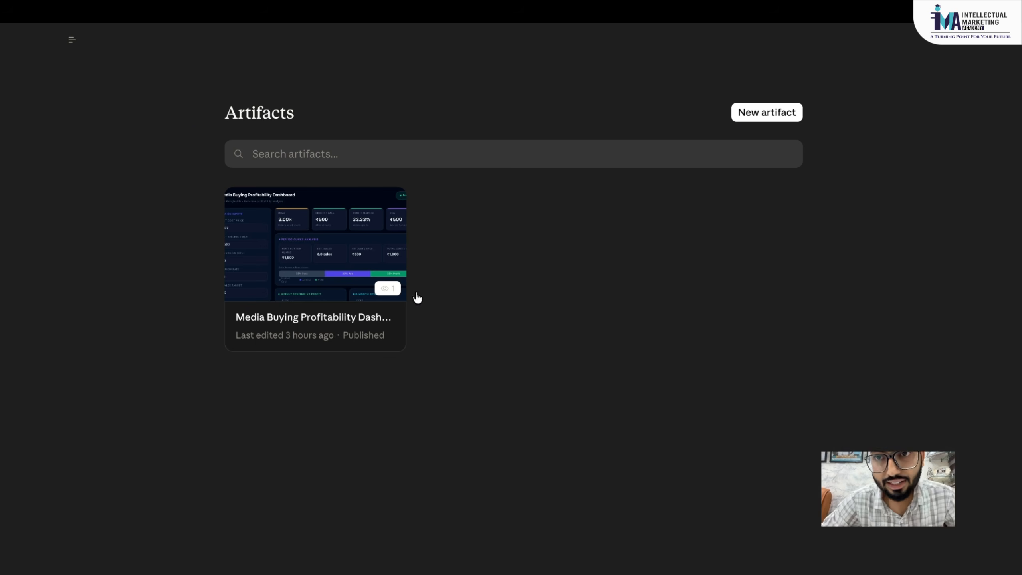
- Start a brand new artifact in Claude, then switch over to the Google Docs window
{"action": "left_click", "coordinate": [748, 120]}
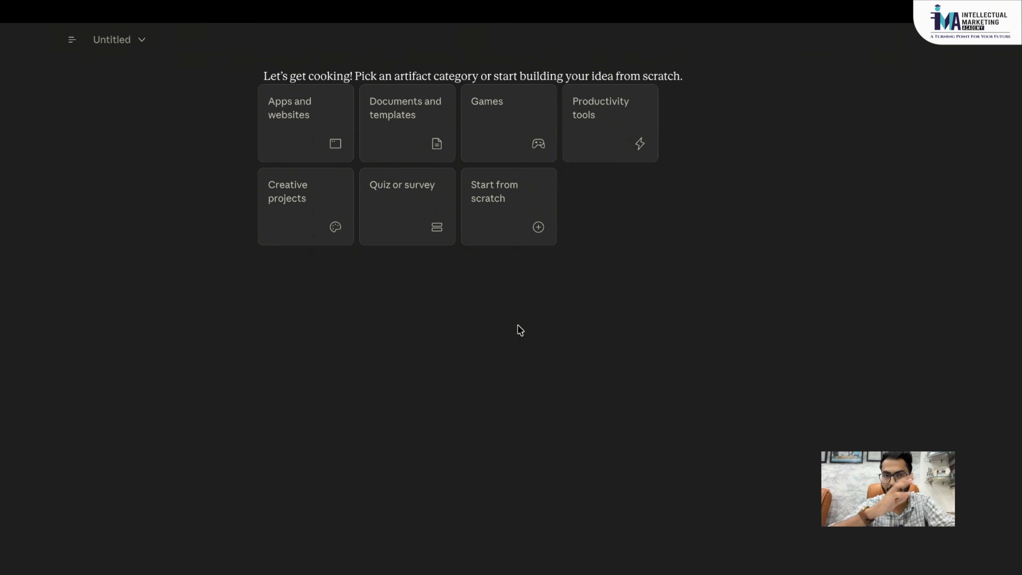
{"action": "key", "text": "ctrl+Left"}
{"action": "key", "text": "ctrl+Left"}
{"action": "key", "text": "ctrl+Right"}
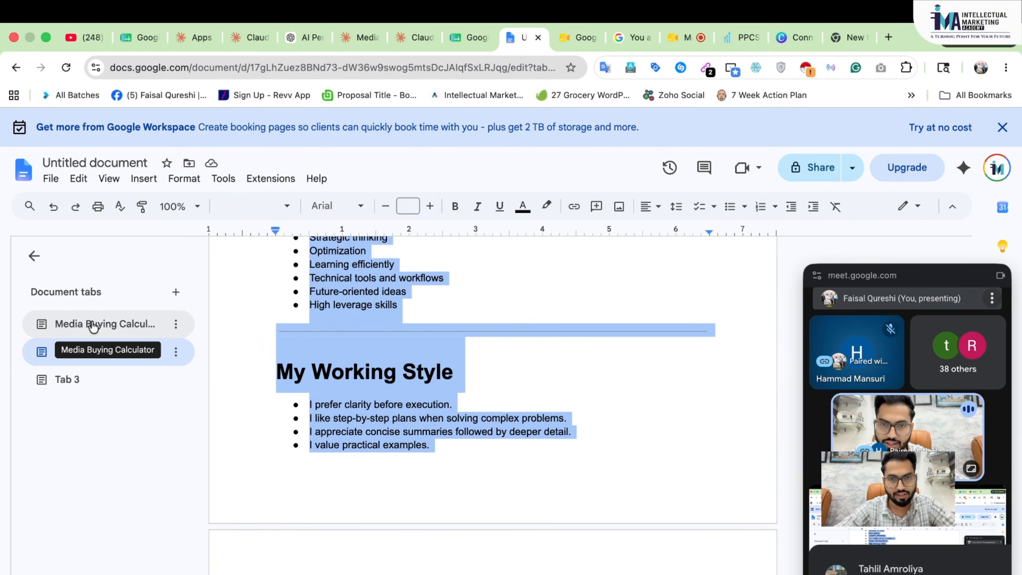
- Show the Media Buying Calculator tab's prompt, reviewing its five input fields and Core Ad Metrics
{"action": "left_click", "coordinate": [107, 323]}
{"action": "scroll", "coordinate": [459, 378], "scroll_direction": "up", "scroll_amount": 10}
{"action": "scroll", "coordinate": [459, 378], "scroll_direction": "down", "scroll_amount": 3}
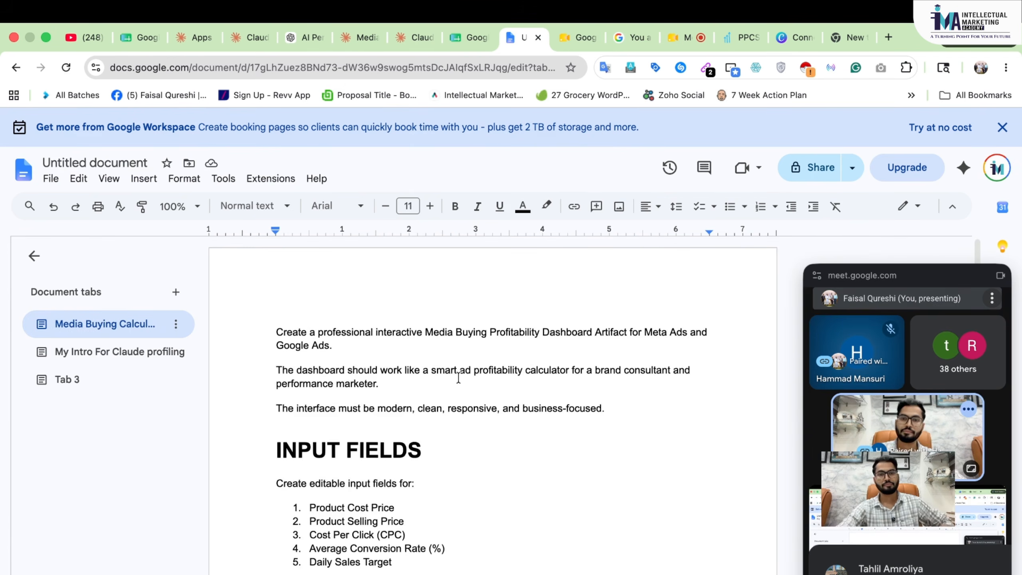
{"action": "scroll", "coordinate": [458, 377], "scroll_direction": "up", "scroll_amount": 3}
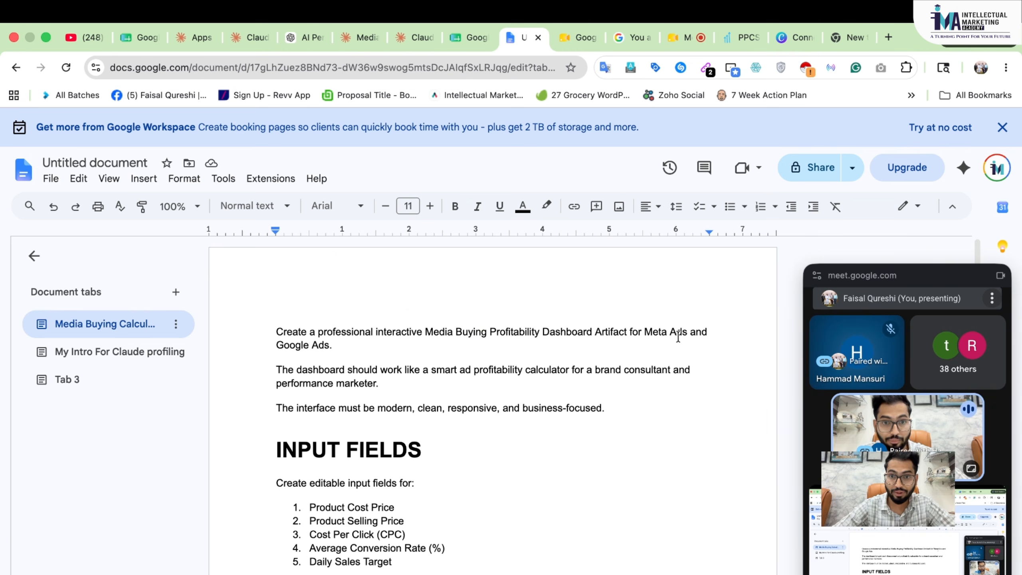
{"action": "scroll", "coordinate": [317, 335], "scroll_direction": "down", "scroll_amount": 1}
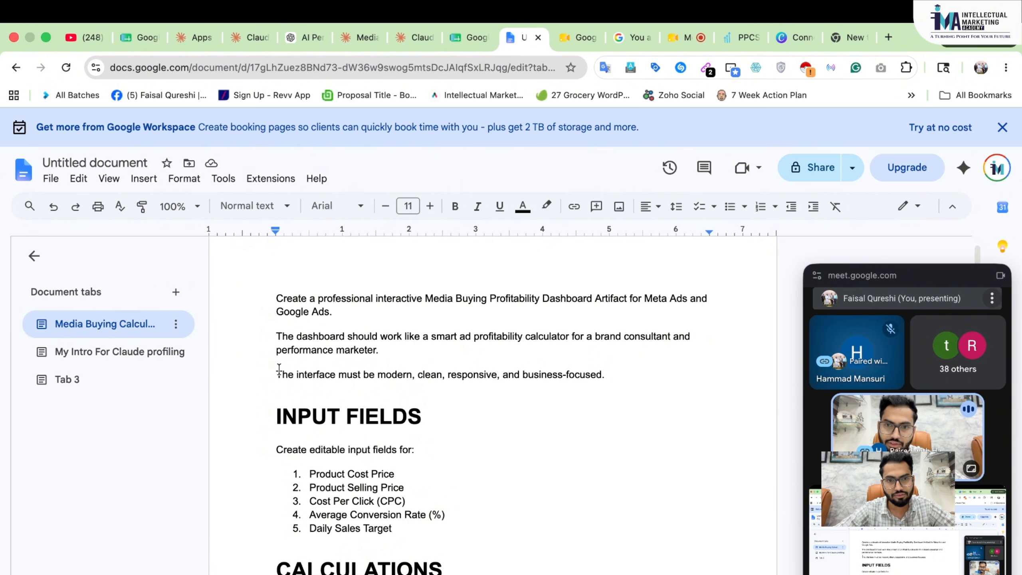
{"action": "scroll", "coordinate": [466, 401], "scroll_direction": "down", "scroll_amount": 3}
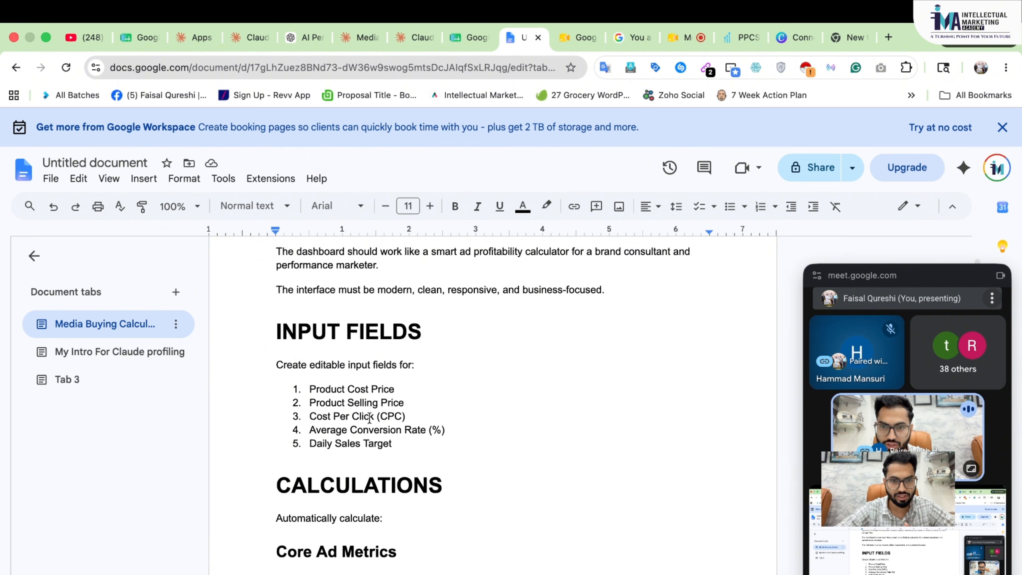
{"action": "scroll", "coordinate": [369, 419], "scroll_direction": "down", "scroll_amount": 1}
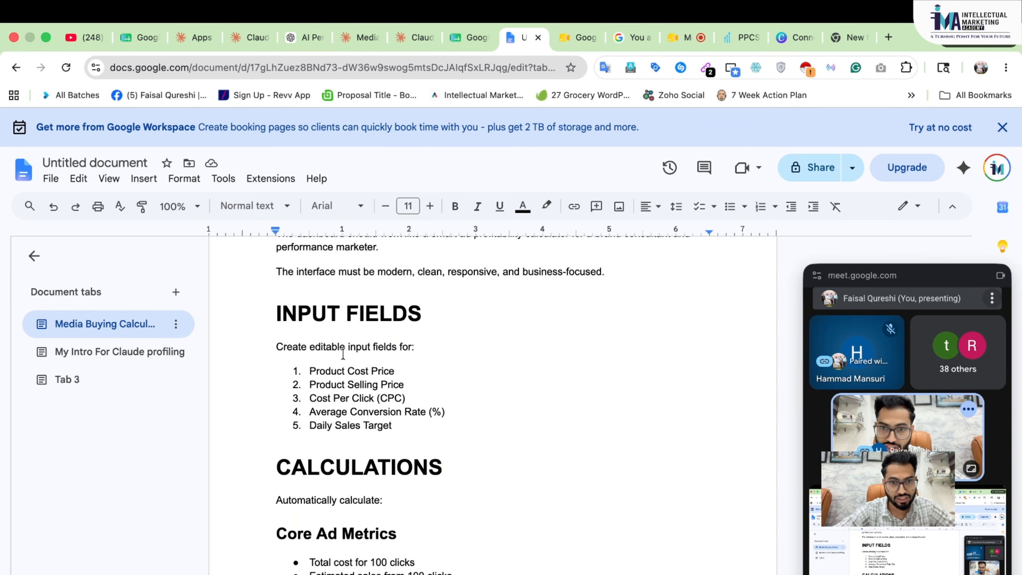
{"action": "scroll", "coordinate": [343, 354], "scroll_direction": "down", "scroll_amount": 1}
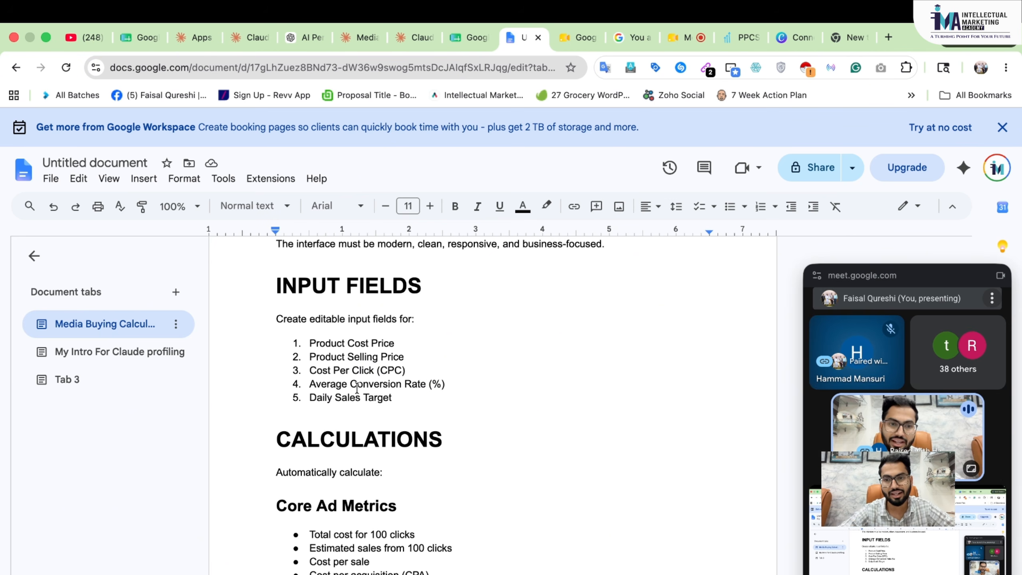
{"action": "scroll", "coordinate": [356, 388], "scroll_direction": "down", "scroll_amount": 1}
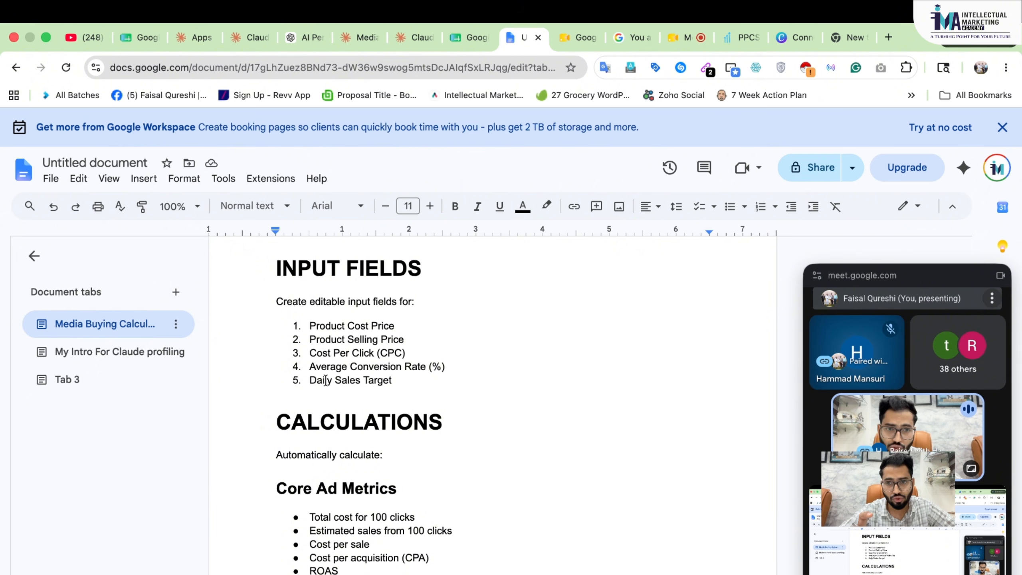
{"action": "scroll", "coordinate": [325, 380], "scroll_direction": "down", "scroll_amount": 2}
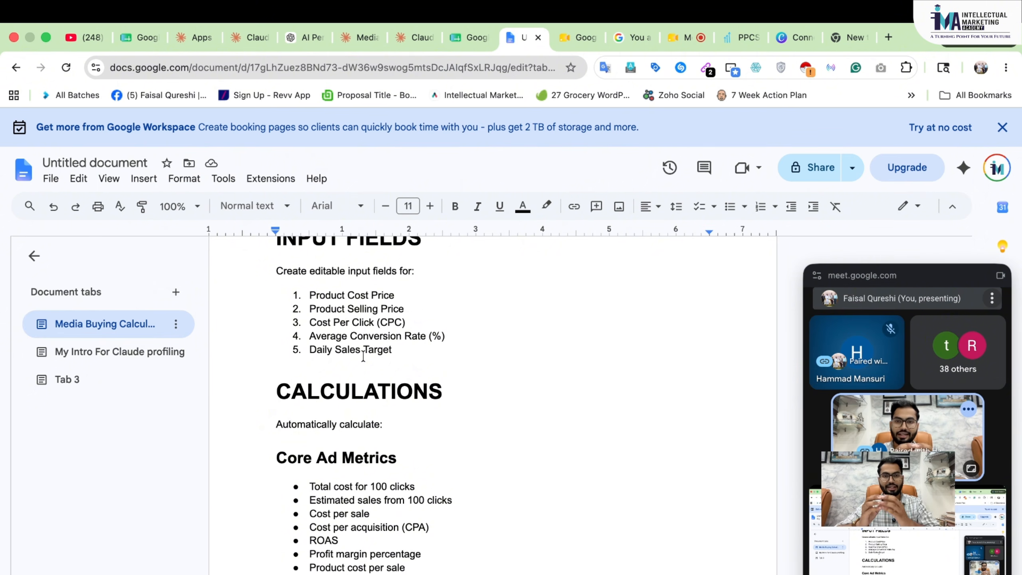
- Review the prompt's CALCULATIONS, FORMULAS and DASHBOARD FEATURES sections
{"action": "scroll", "coordinate": [364, 357], "scroll_direction": "up", "scroll_amount": 1}
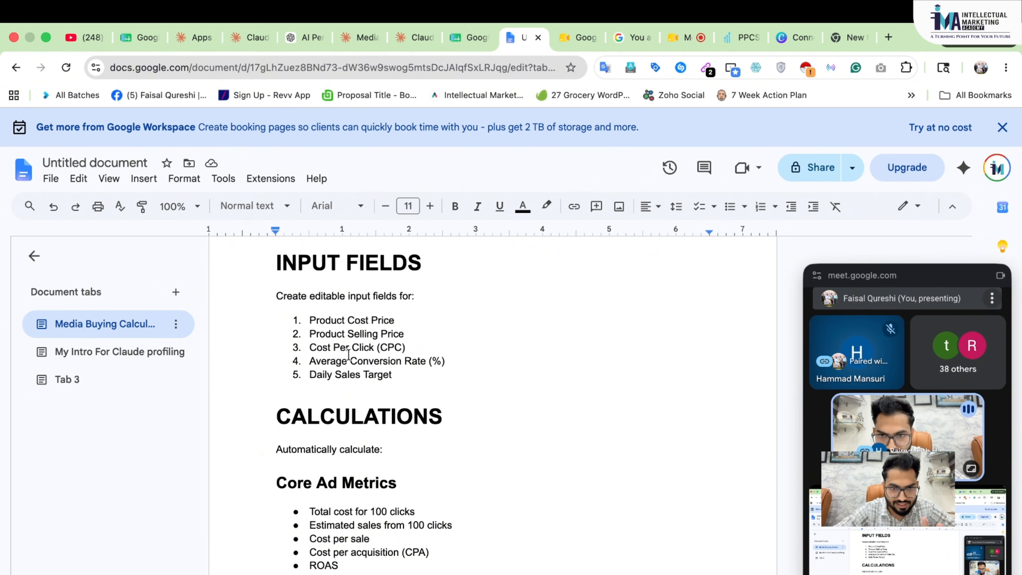
{"action": "scroll", "coordinate": [348, 355], "scroll_direction": "down", "scroll_amount": 5}
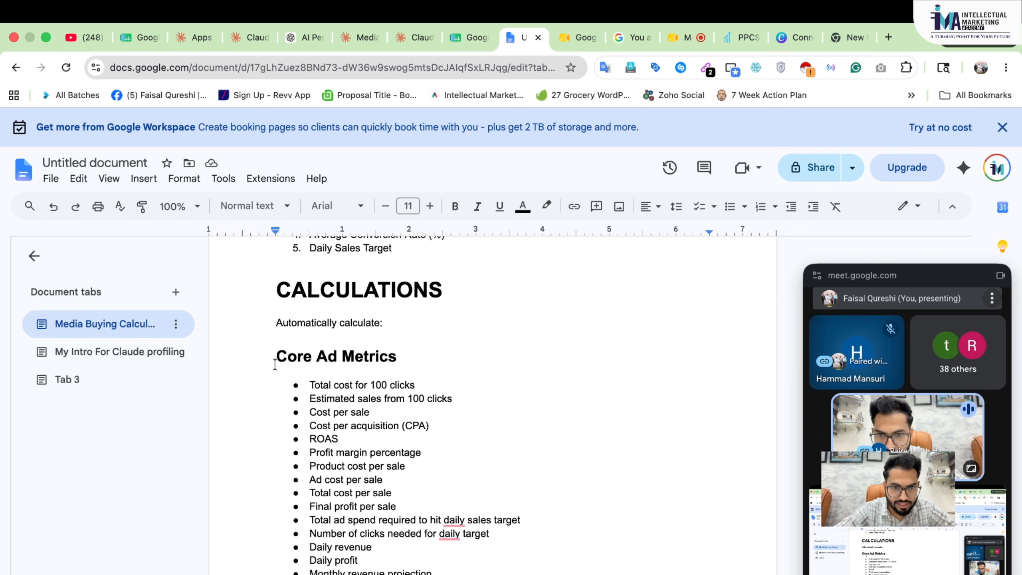
{"action": "scroll", "coordinate": [349, 528], "scroll_direction": "down", "scroll_amount": 1}
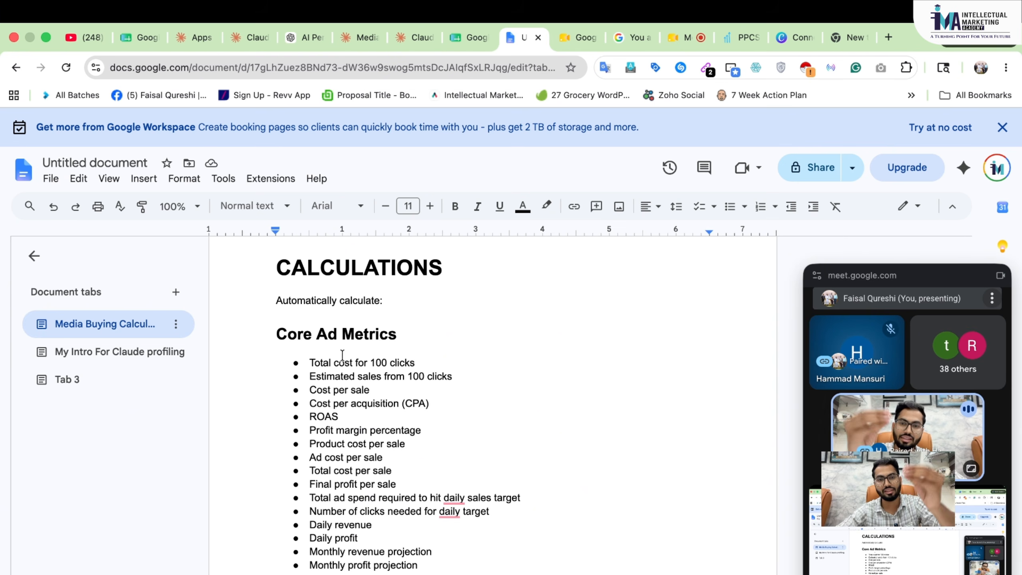
{"action": "scroll", "coordinate": [343, 359], "scroll_direction": "down", "scroll_amount": 1}
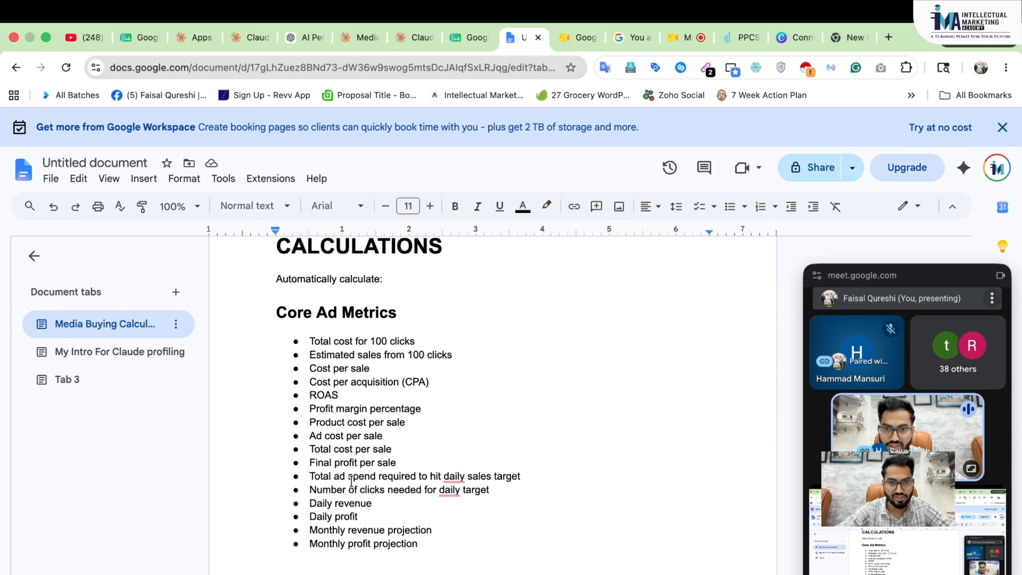
{"action": "scroll", "coordinate": [351, 509], "scroll_direction": "up", "scroll_amount": 6}
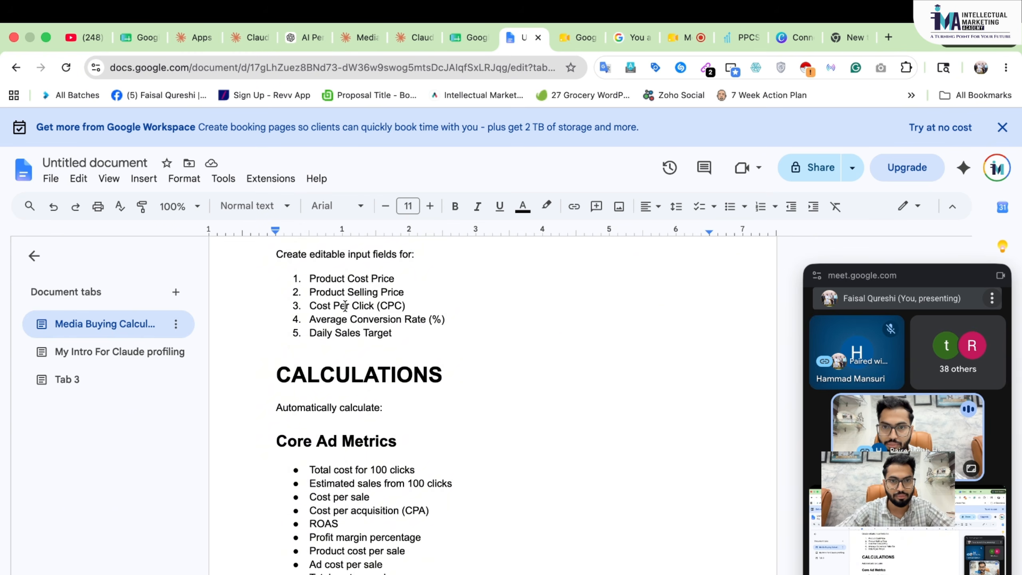
{"action": "scroll", "coordinate": [385, 360], "scroll_direction": "down", "scroll_amount": 8}
{"action": "scroll", "coordinate": [385, 360], "scroll_direction": "down", "scroll_amount": 16}
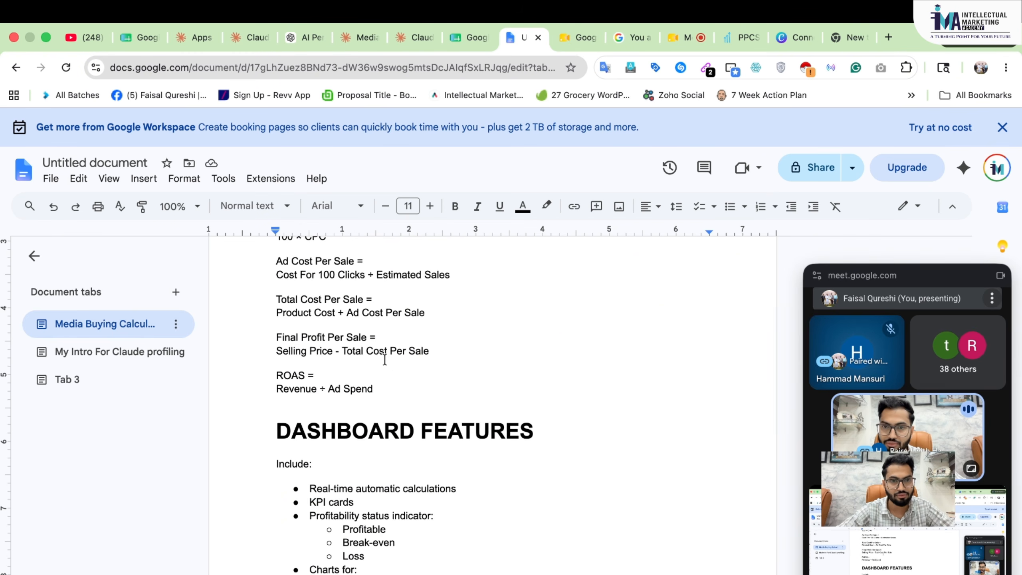
{"action": "scroll", "coordinate": [385, 361], "scroll_direction": "up", "scroll_amount": 3}
{"action": "scroll", "coordinate": [385, 361], "scroll_direction": "up", "scroll_amount": 1}
{"action": "scroll", "coordinate": [385, 362], "scroll_direction": "down", "scroll_amount": 17}
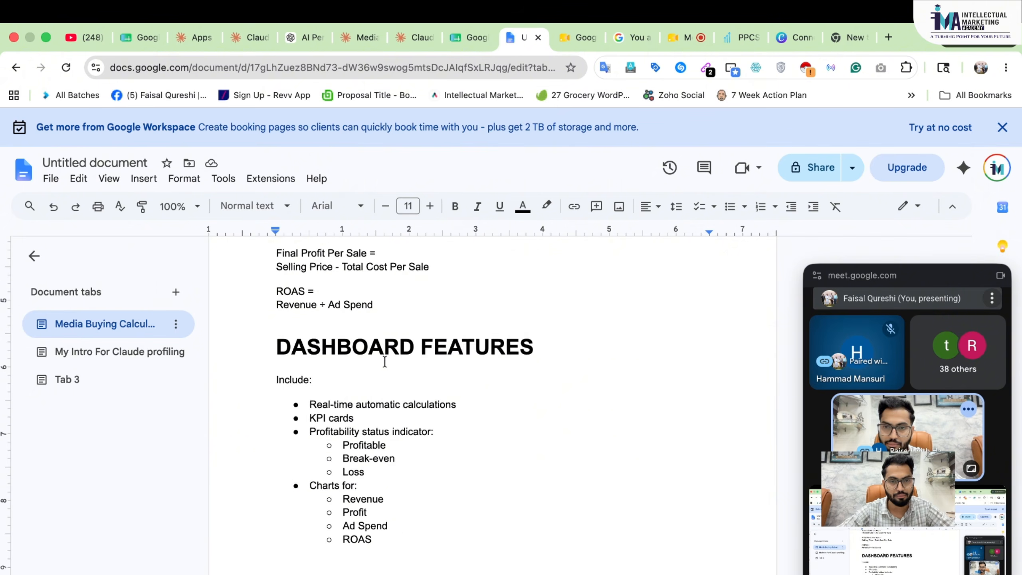
{"action": "scroll", "coordinate": [385, 362], "scroll_direction": "down", "scroll_amount": 12}
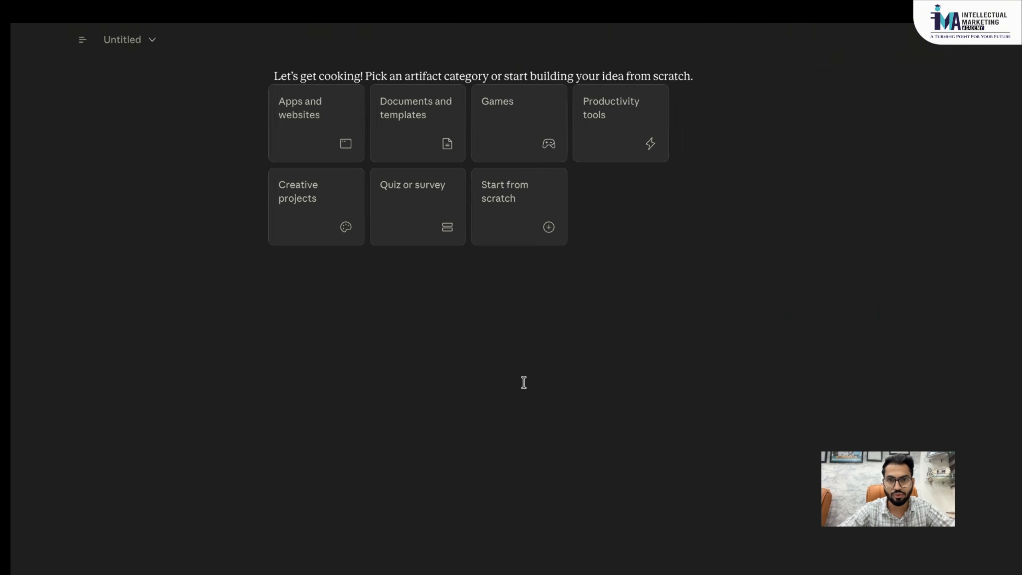
- Begin an Apps and websites artifact, then open the saved Media Buying Profitability Dashboard
{"action": "left_click", "coordinate": [272, 121]}
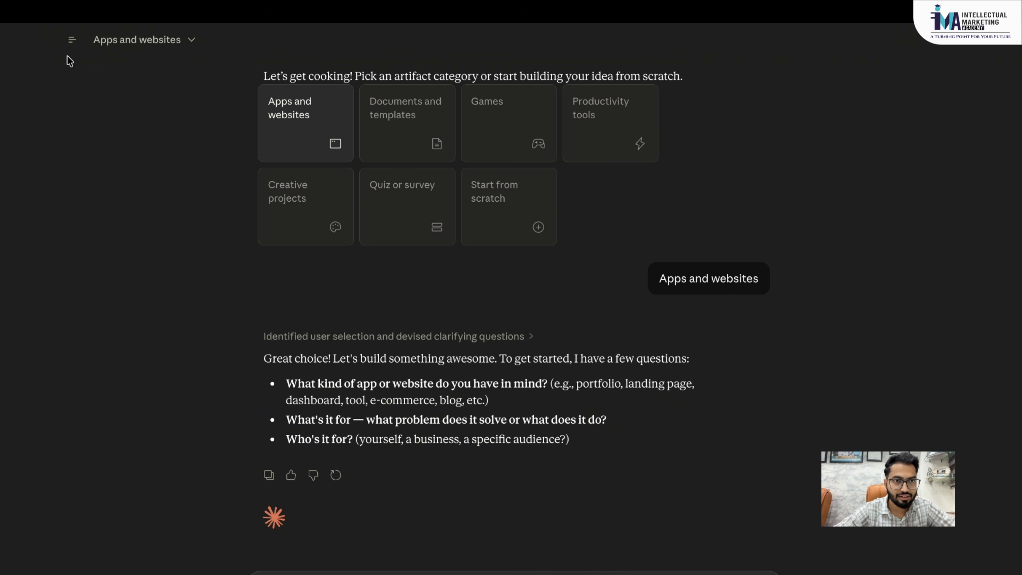
{"action": "mouse_move", "coordinate": [71, 40]}
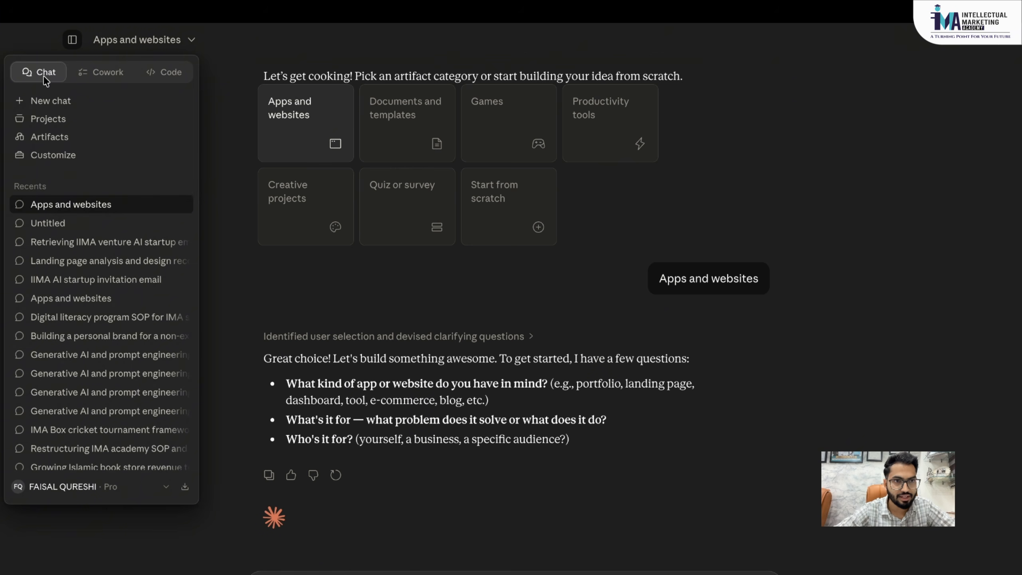
{"action": "left_click", "coordinate": [46, 136]}
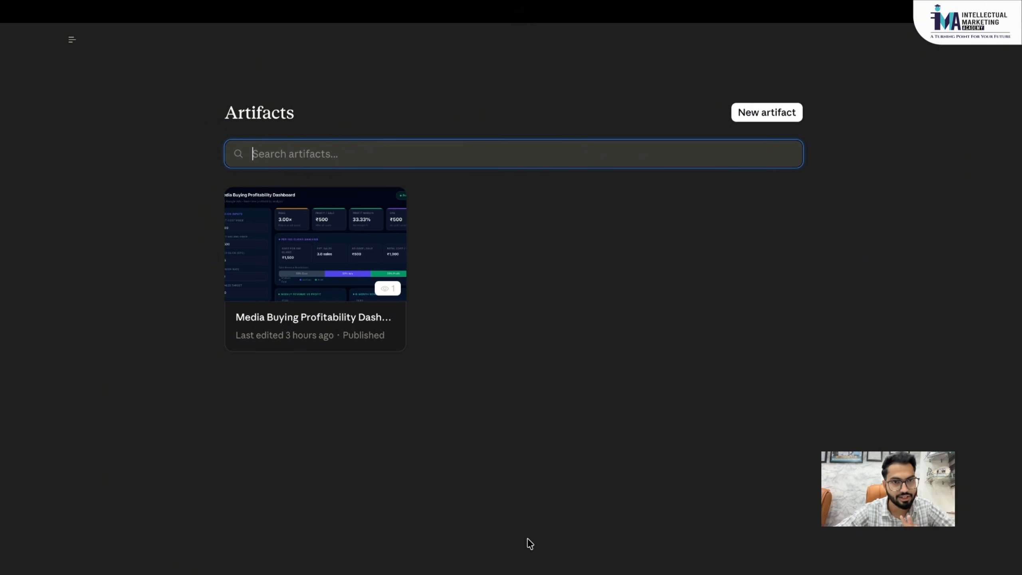
{"action": "left_click", "coordinate": [353, 256]}
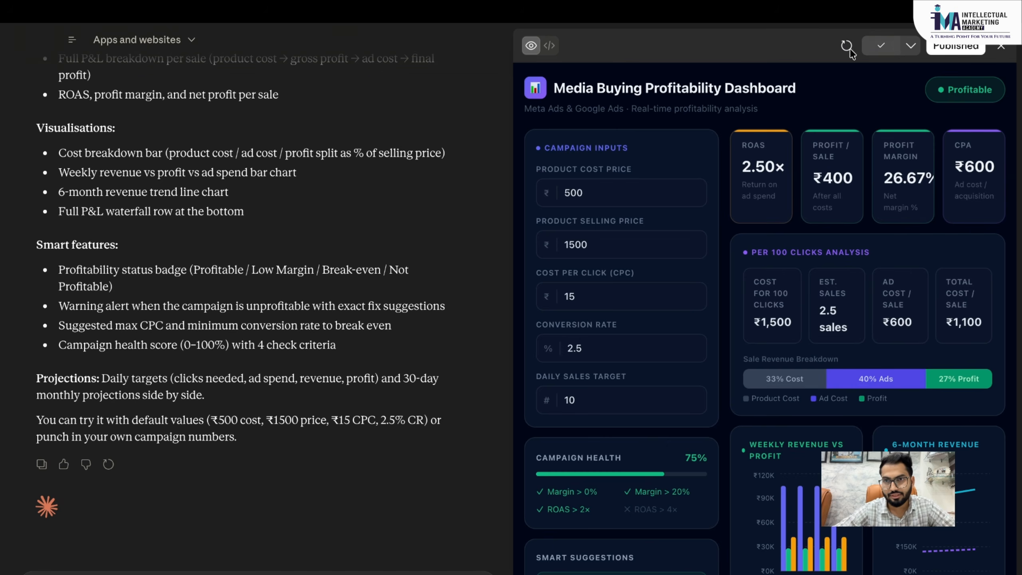
- Paste the dashboard code into a new Chrome tab's address bar and submit it
{"action": "key", "text": "ctrl+Left"}
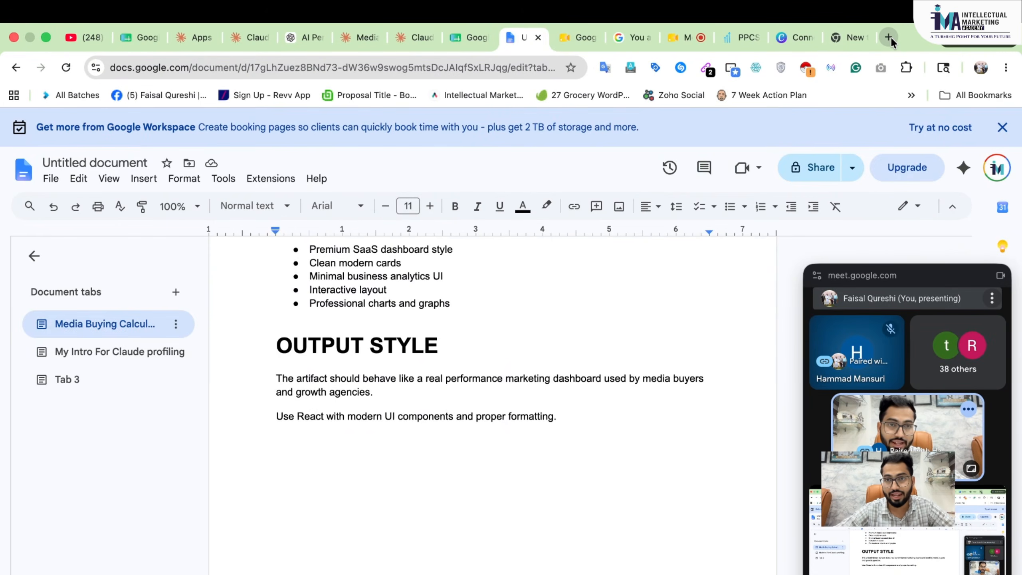
{"action": "left_click", "coordinate": [890, 37]}
{"action": "key", "text": "super+v"}
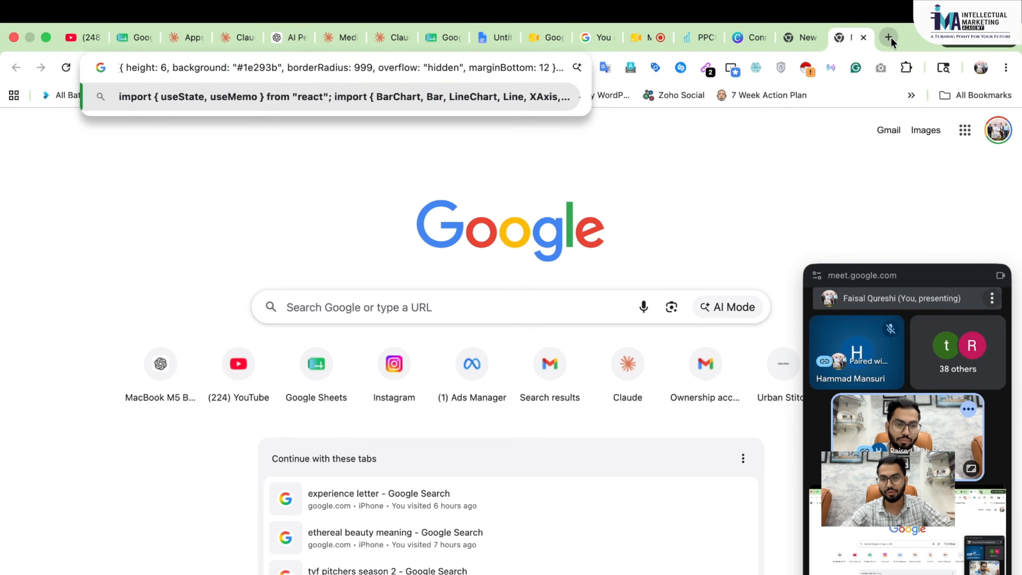
{"action": "key", "text": "Return"}
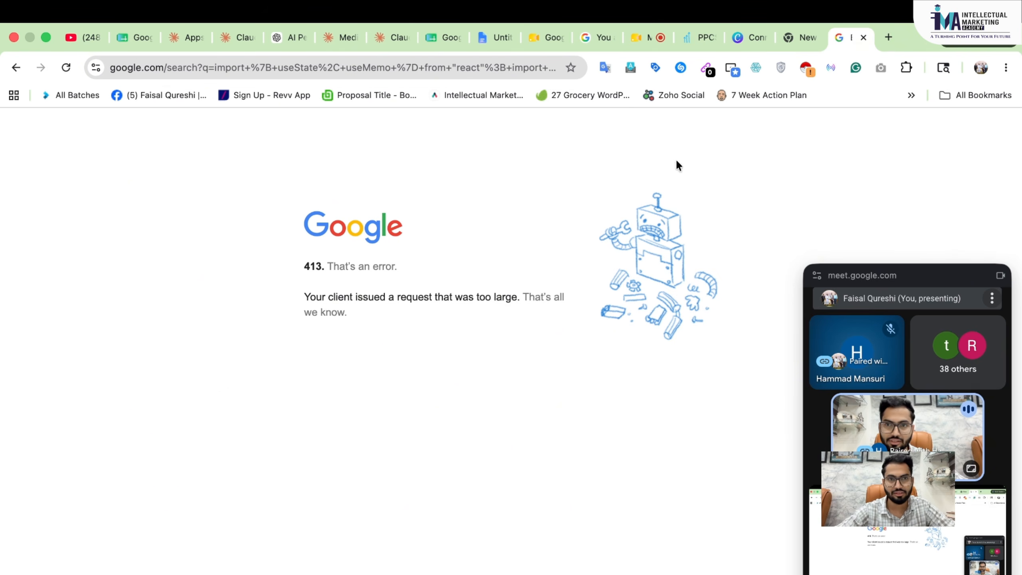
- Copy the artifact's code from Claude and resubmit it in Chrome, which returns a 413 error
{"action": "key", "text": "ctrl+Right"}
{"action": "left_click", "coordinate": [883, 47]}
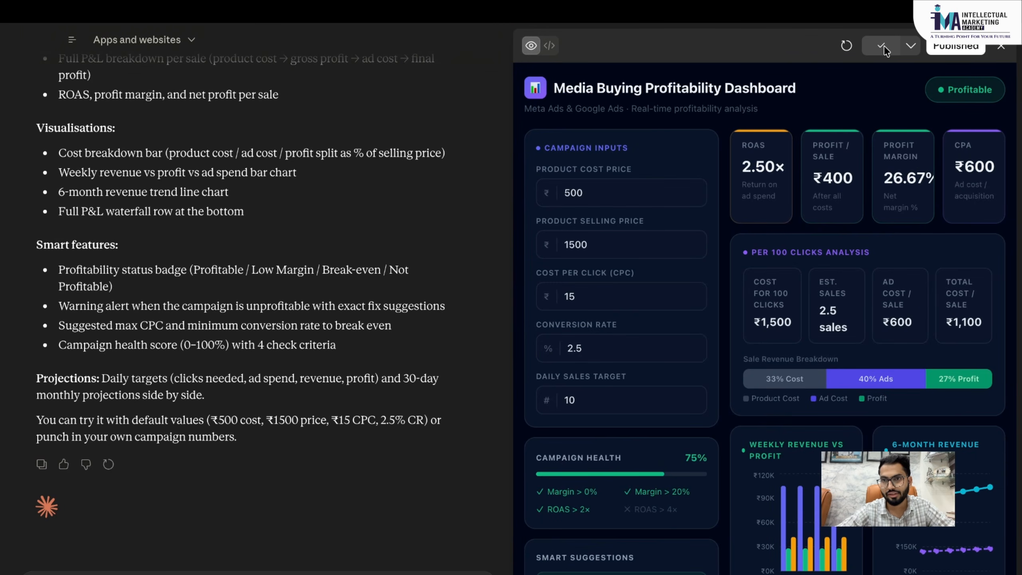
{"action": "key", "text": "ctrl+Left"}
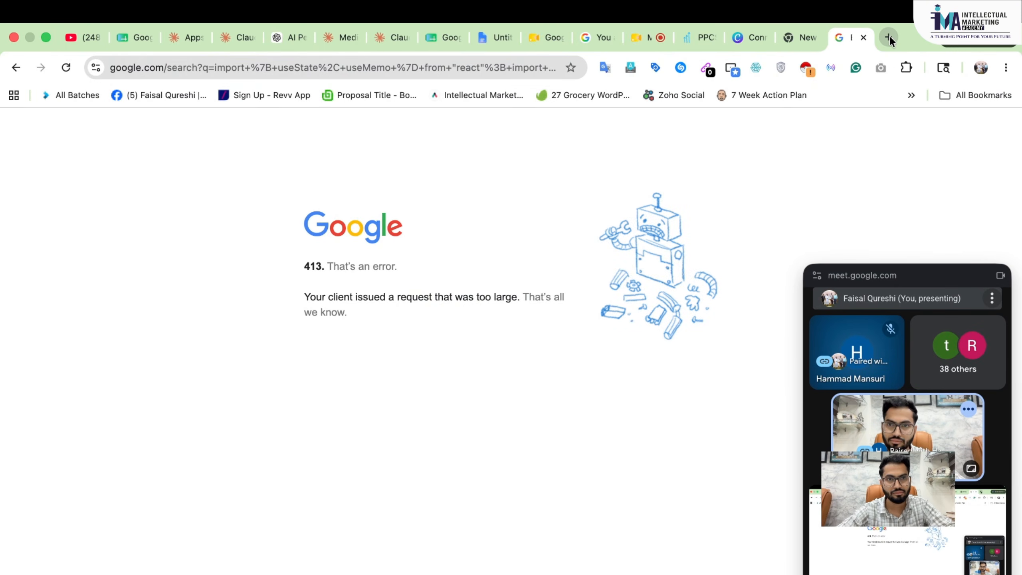
{"action": "left_click", "coordinate": [518, 72]}
{"action": "key", "text": "super+v"}
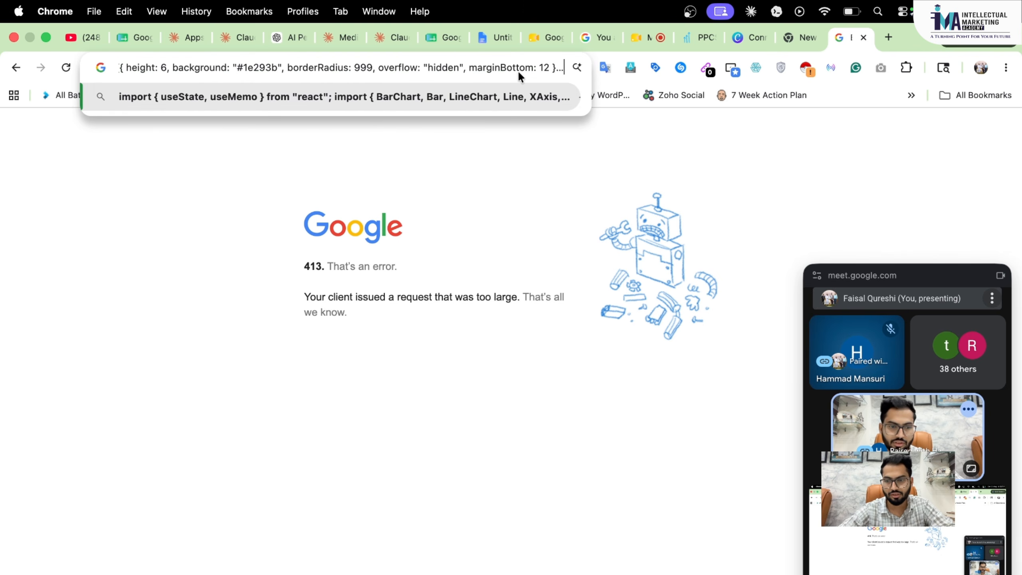
{"action": "key", "text": "Return"}
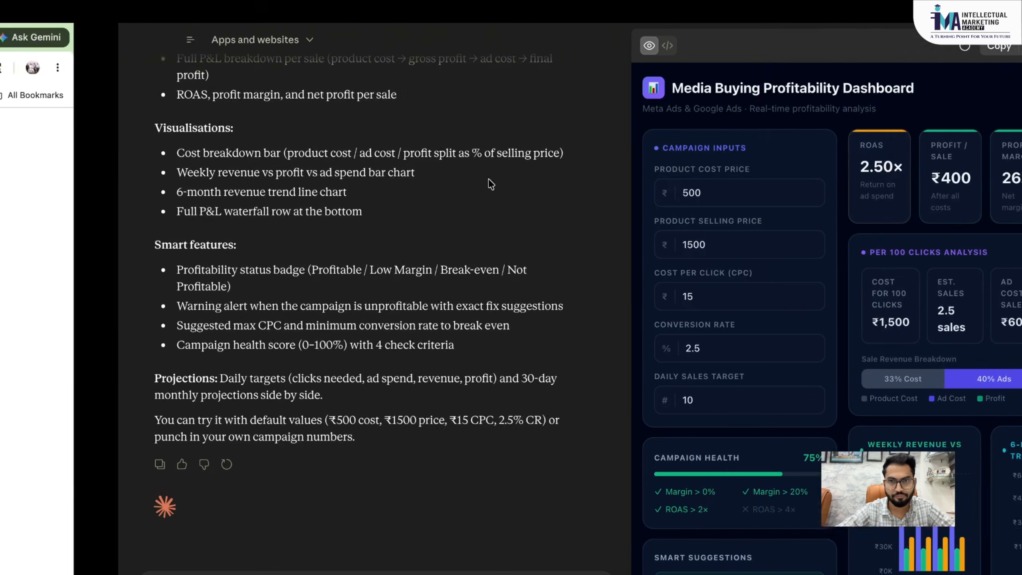